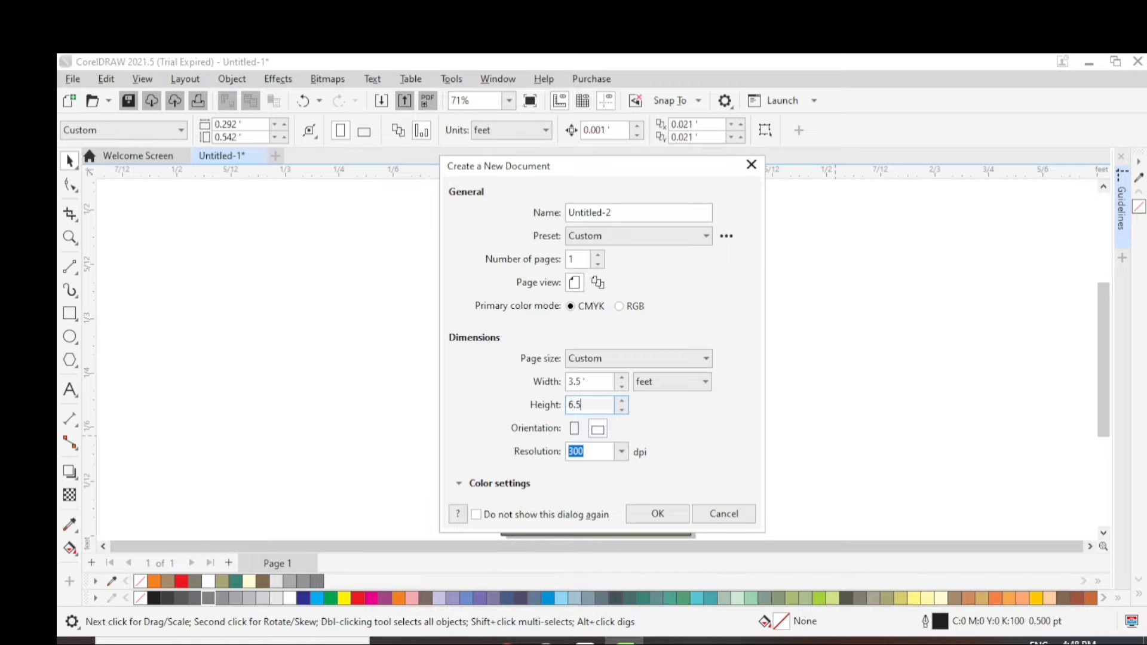
# Create a 3.5 by 6.5 ft custom document and add a page-sized rectangle frame
pyautogui.click(684, 515)
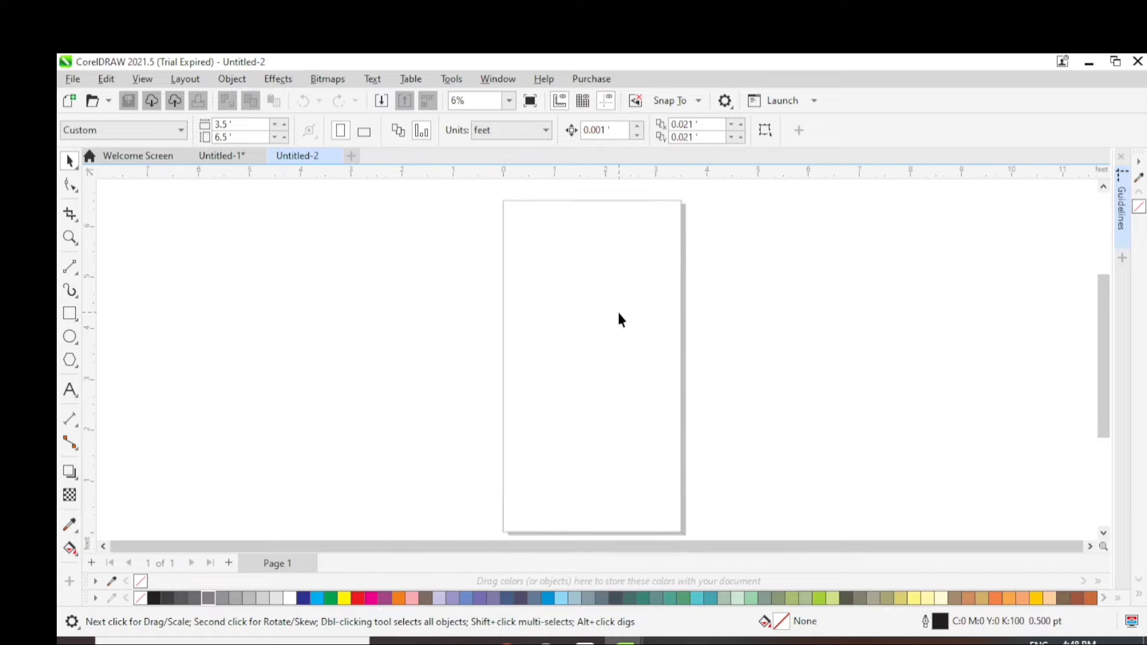
pyautogui.doubleClick(70, 313)
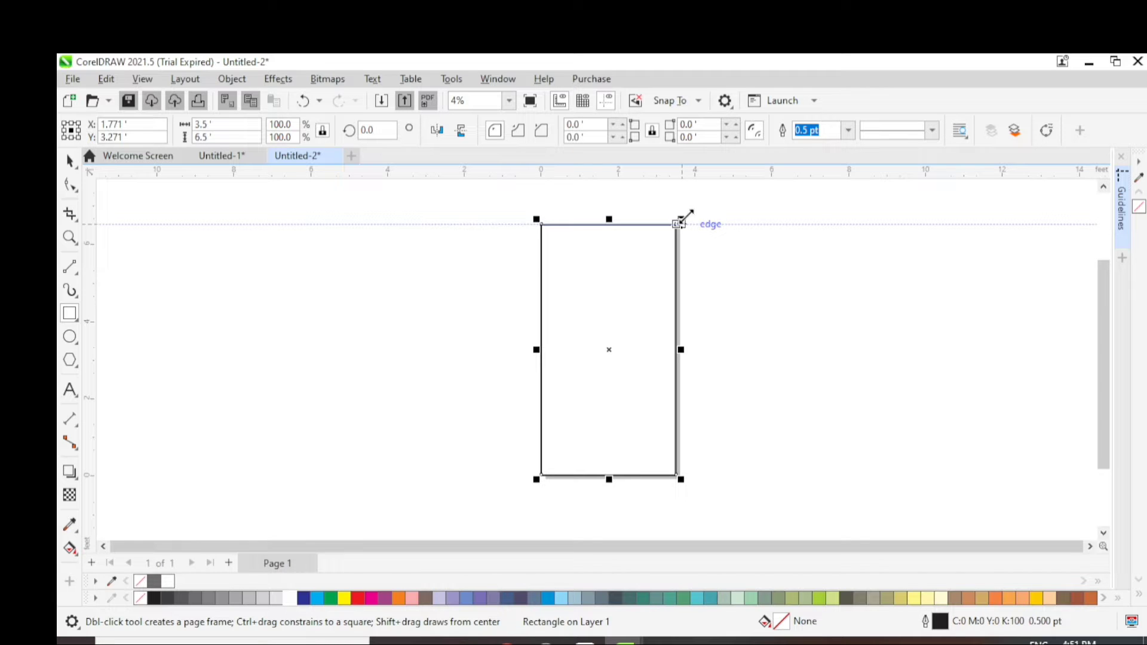
# Make a smaller rectangle inside the page frame, about 3.04 ft wide and 5.88 ft high
pyautogui.moveTo(681, 222)
pyautogui.mouseDown()
pyautogui.moveTo(668, 225)
pyautogui.moveTo(678, 211)
pyautogui.mouseUp()
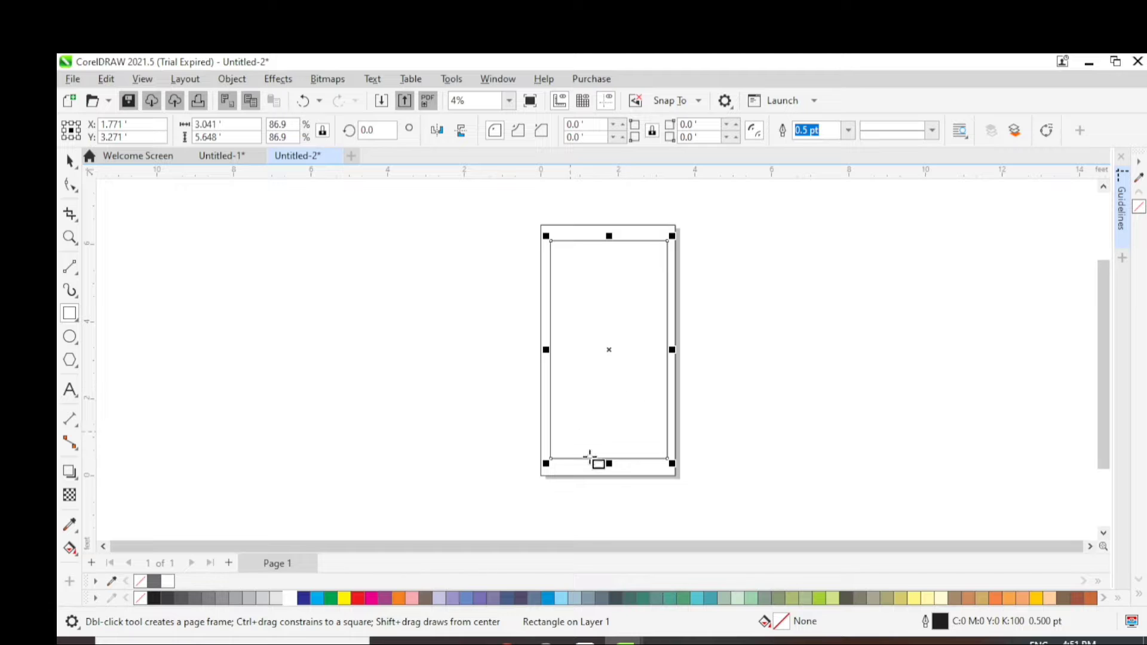
pyautogui.moveTo(608, 464); pyautogui.dragTo(604, 471)
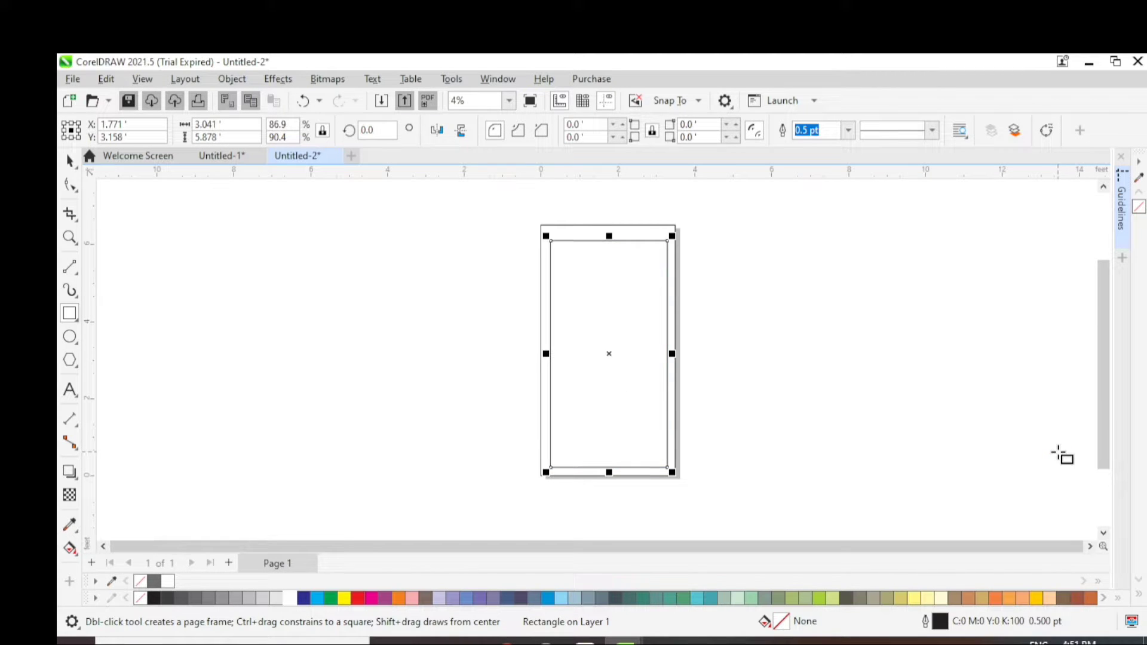
# Nudge the inner rectangle upward until the margins above and below it inside the page frame are nearly equal
pyautogui.press('Up')
pyautogui.press('Up')
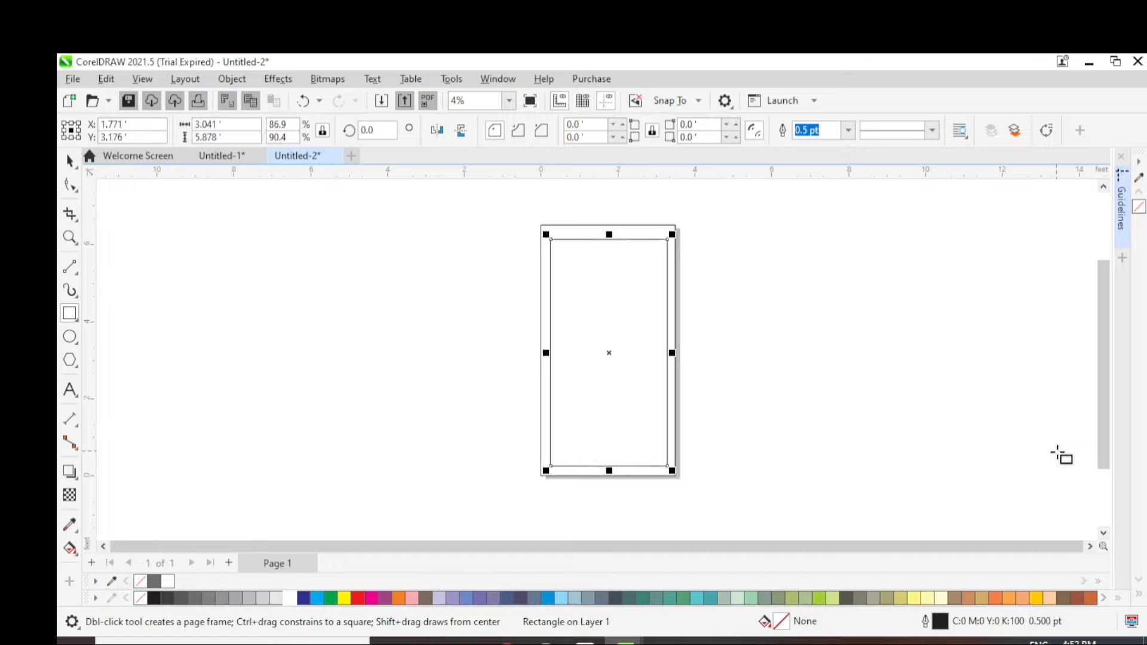
pyautogui.press('Up')
pyautogui.press('Up')
pyautogui.press('Up')
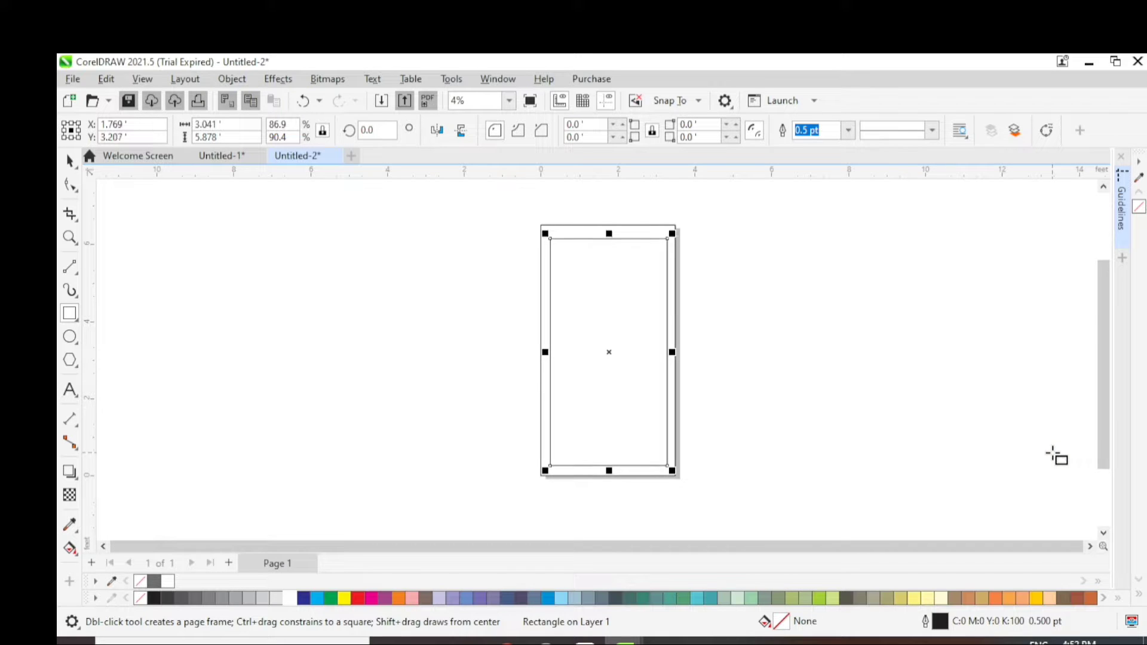
pyautogui.press('space')
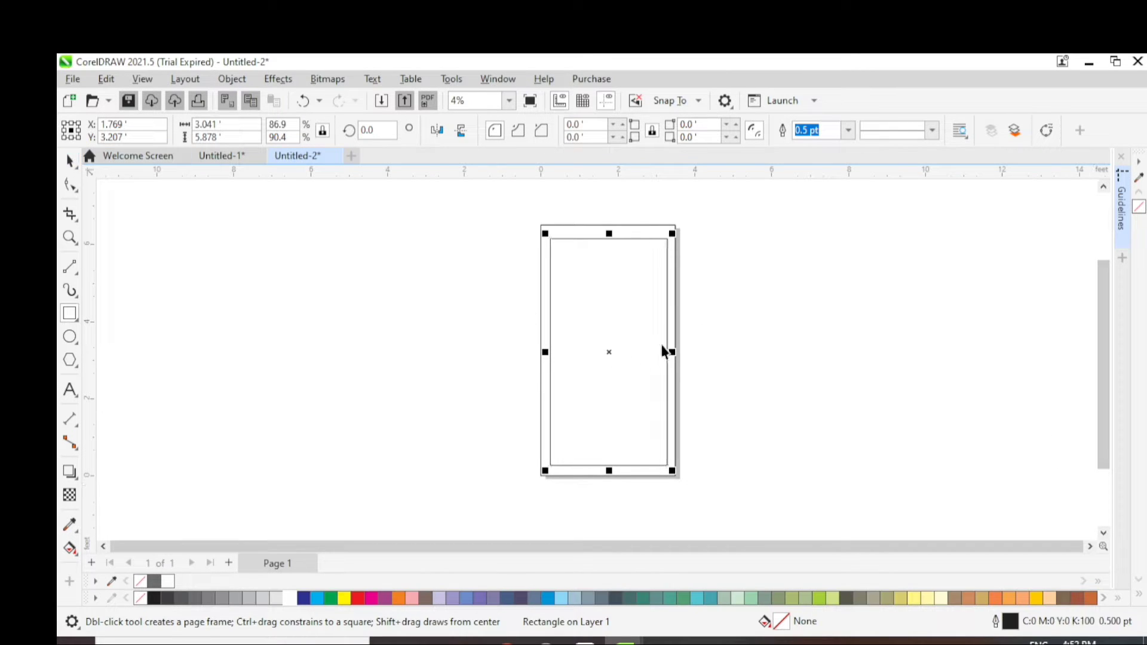
pyautogui.click(626, 352)
pyautogui.press('Up')
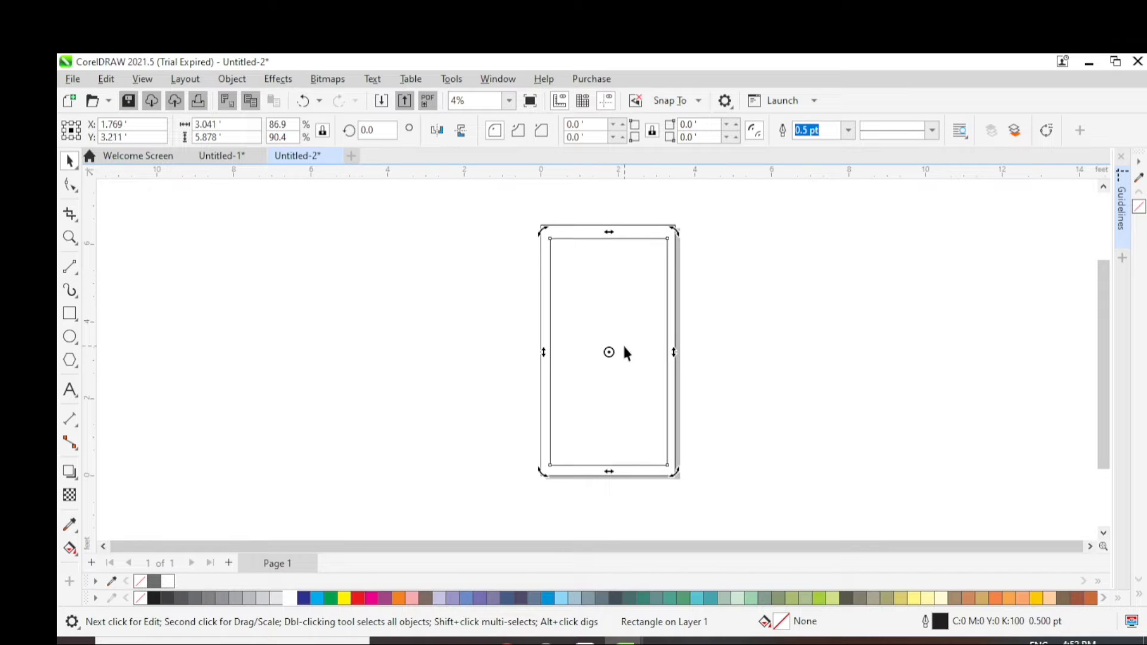
pyautogui.press('Up')
pyautogui.press('Up')
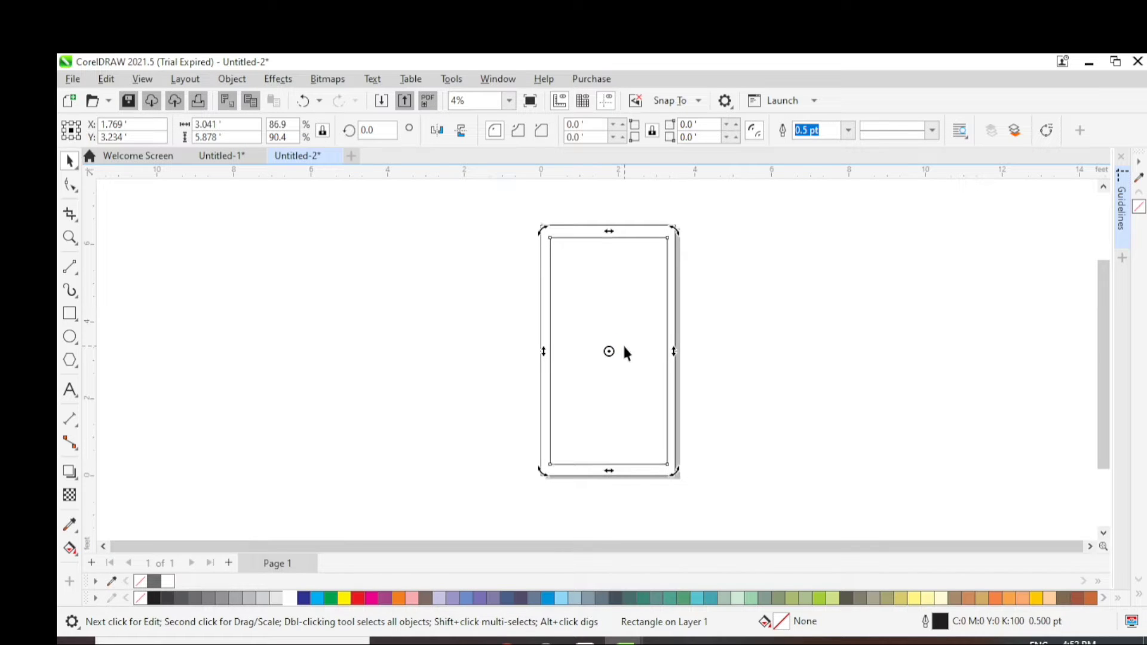
pyautogui.press('Up')
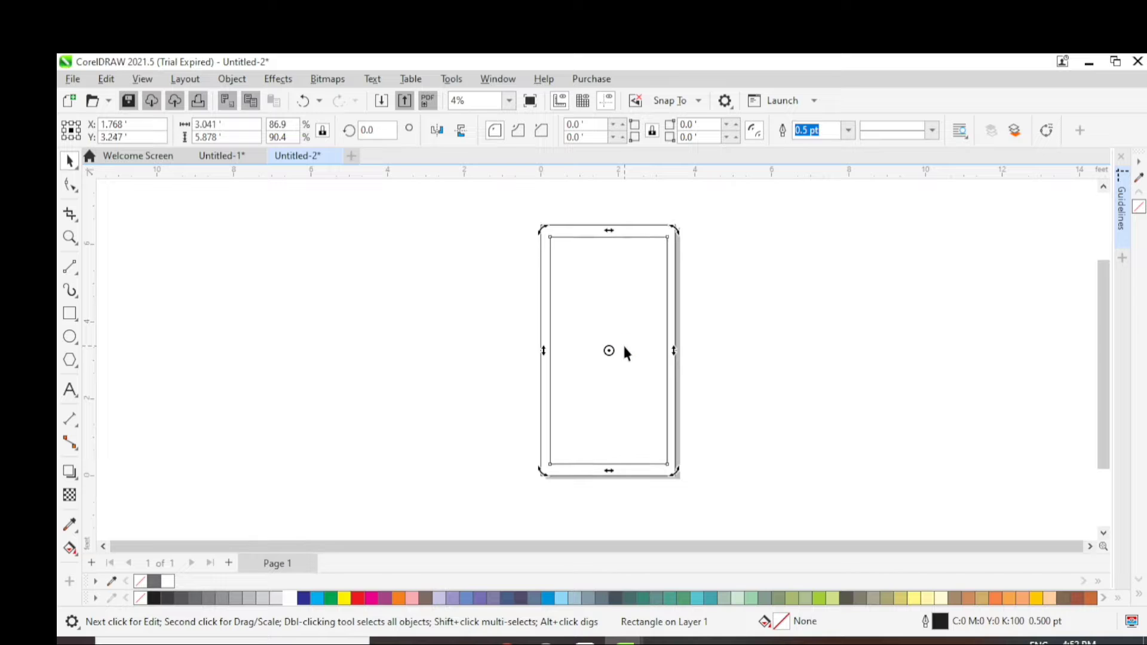
pyautogui.click(930, 281)
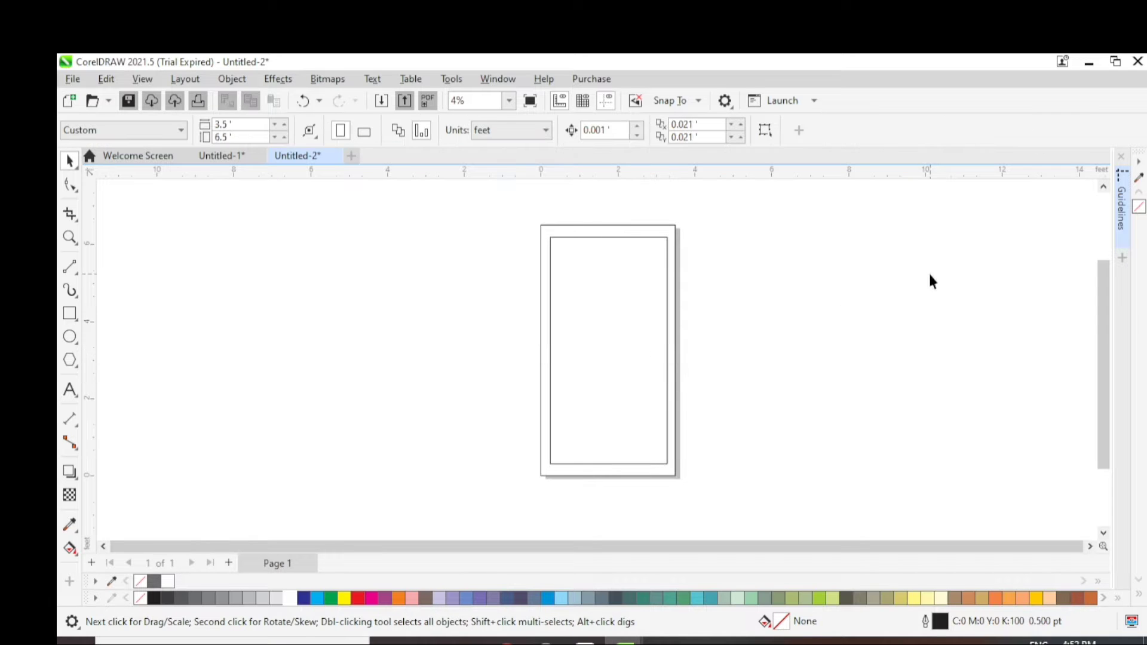
pyautogui.click(606, 225)
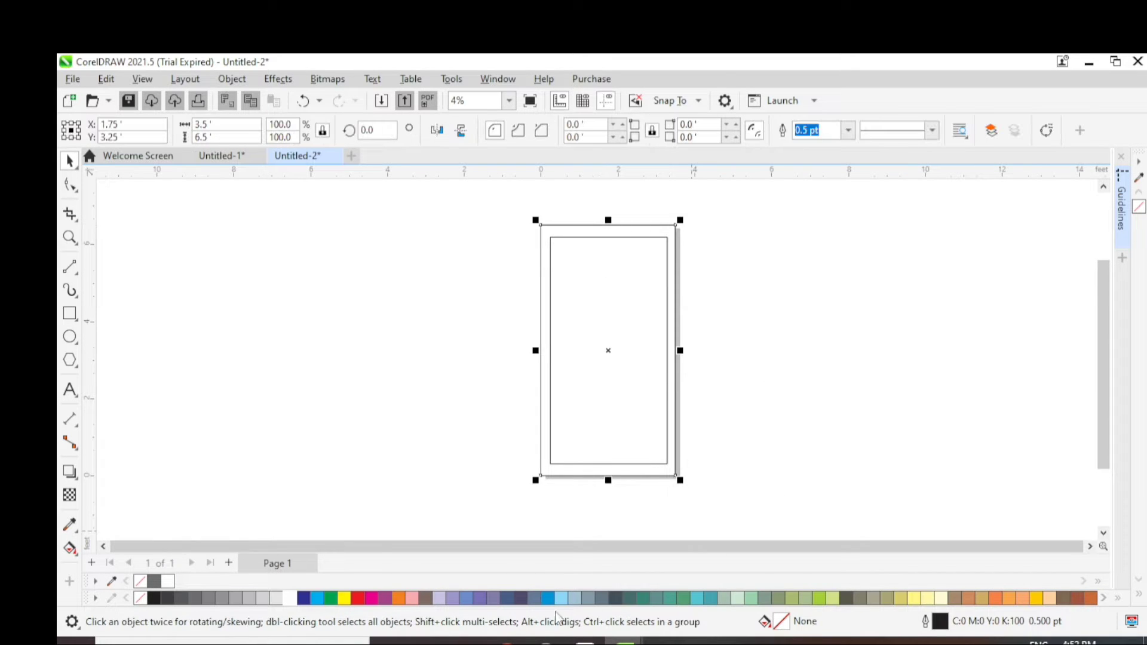
pyautogui.click(768, 520)
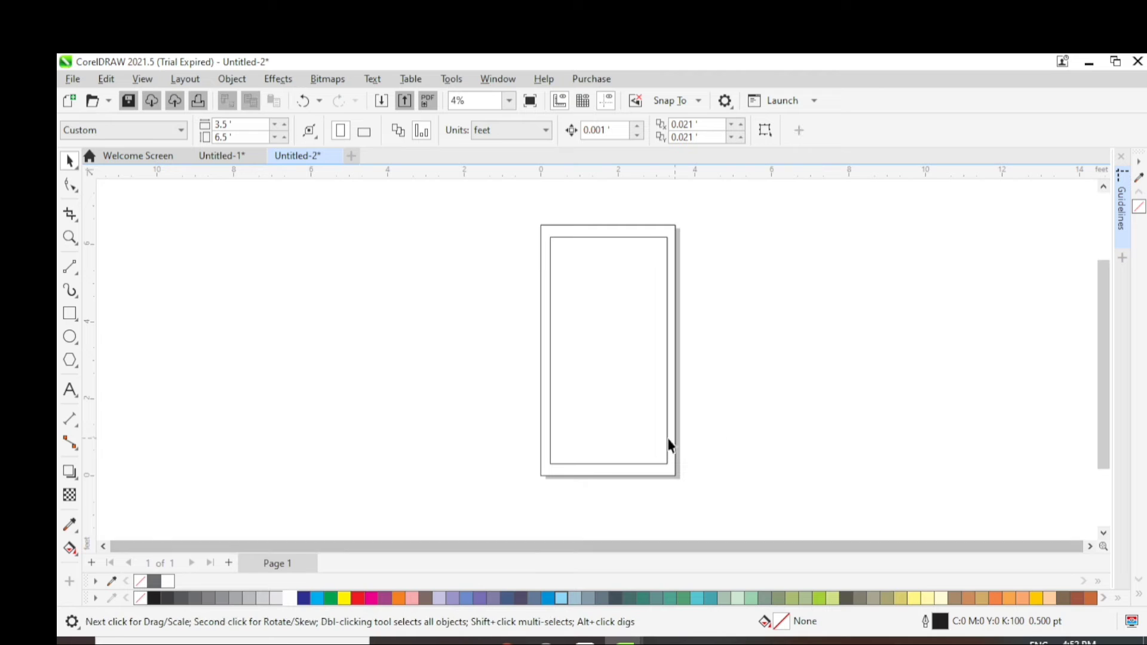
# Make a full-height strip about 0.84 ft wide from the inner rectangle, along its right edge, and fill it red
pyautogui.click(642, 465)
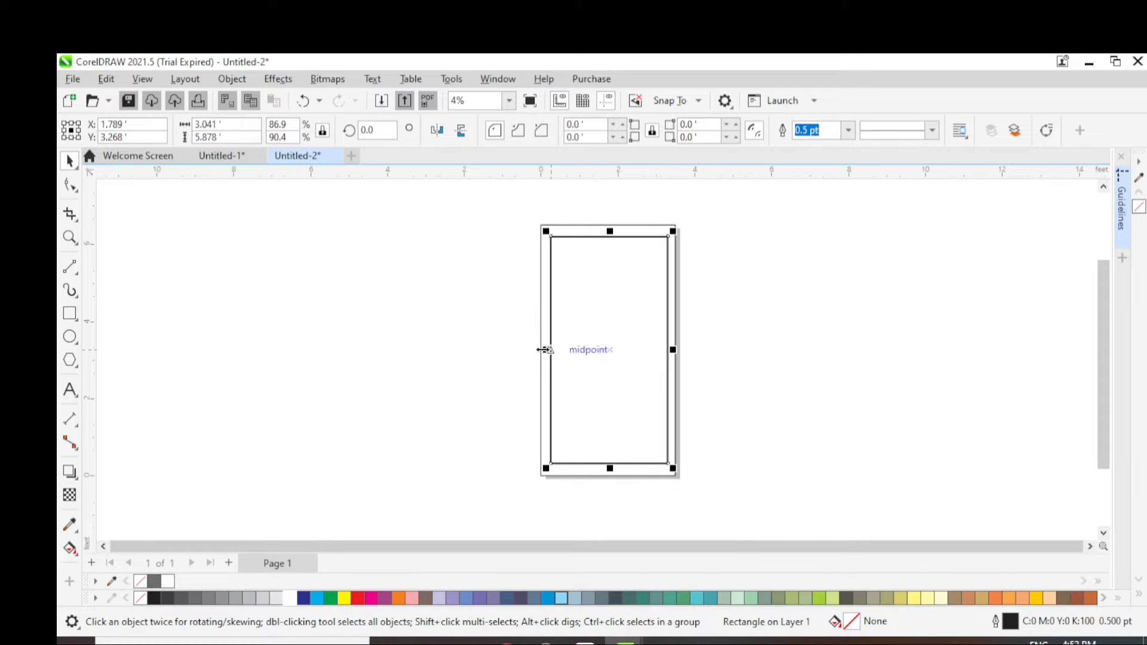
pyautogui.moveTo(545, 350); pyautogui.dragTo(636, 357)
pyautogui.scroll(1, 674, 420)
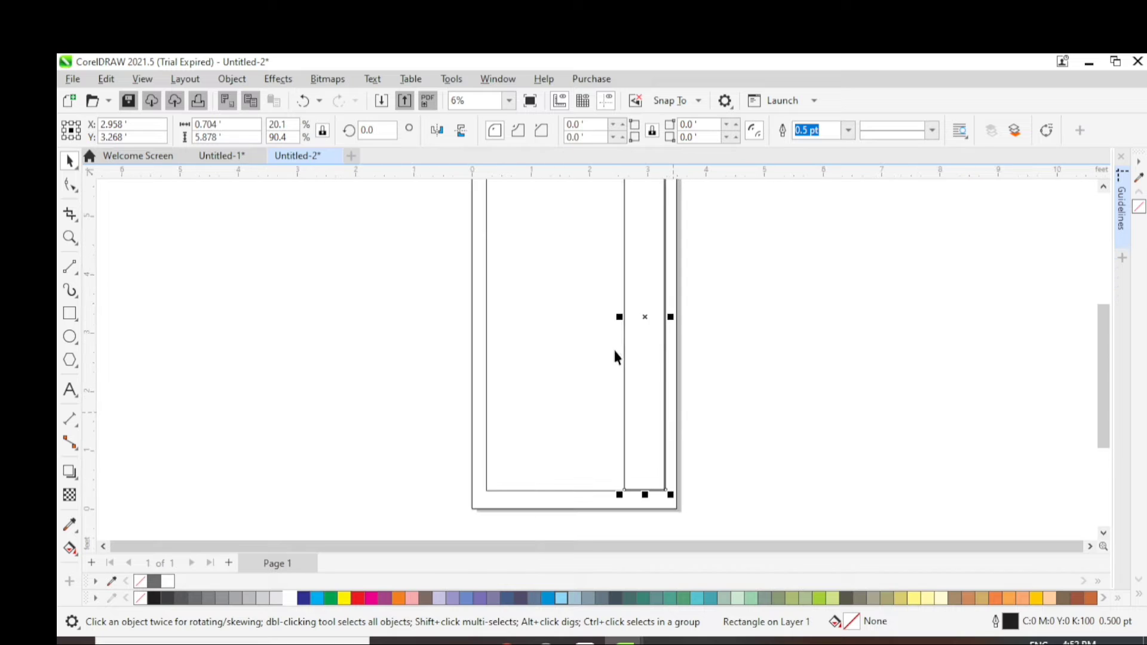
pyautogui.moveTo(622, 318); pyautogui.dragTo(615, 317)
pyautogui.scroll(-1, 758, 357)
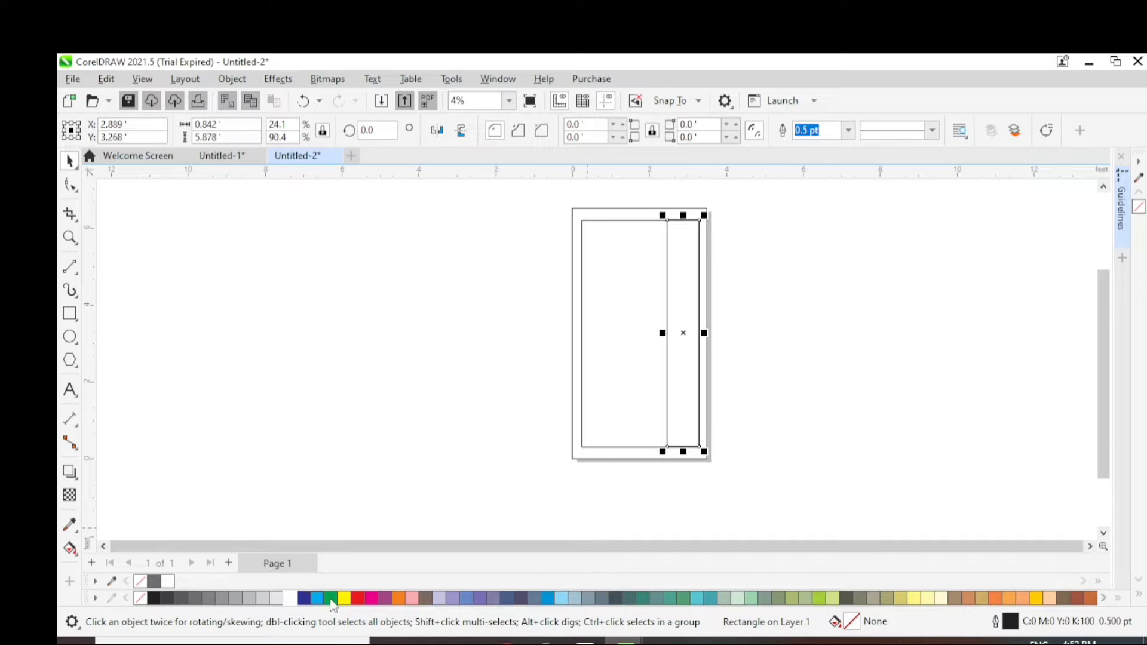
pyautogui.click(357, 598)
pyautogui.click(925, 391)
# Move the red strip slightly down so its upper and lower edges align with the inner rectangle
pyautogui.scroll(1, 717, 361)
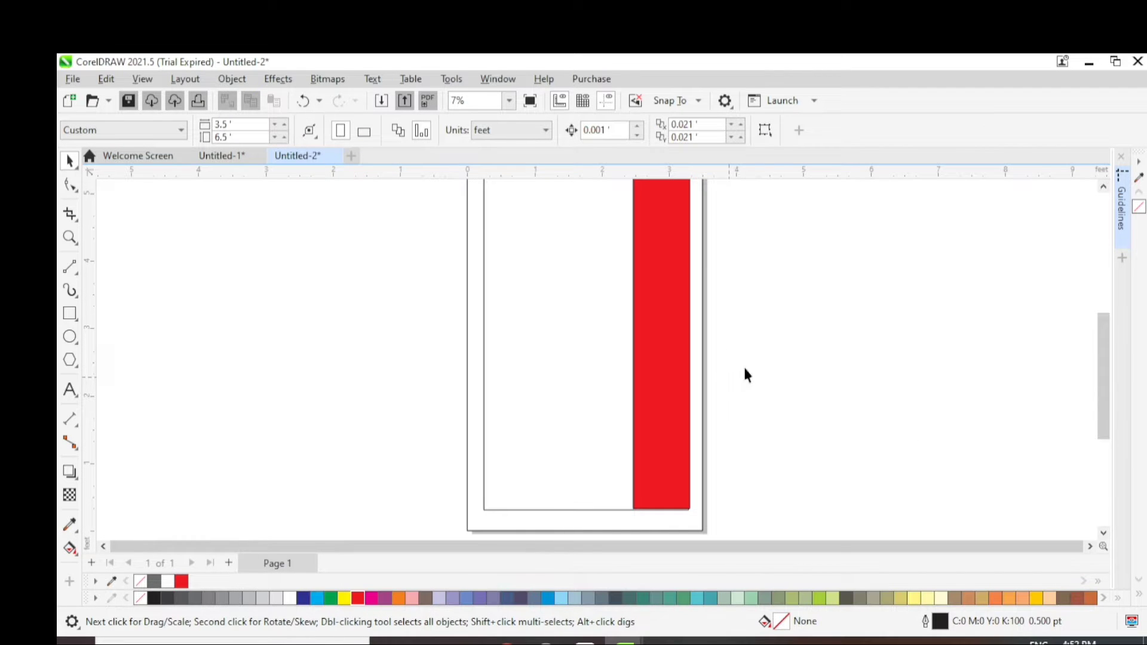
pyautogui.click(661, 378)
pyautogui.moveTo(662, 378); pyautogui.dragTo(662, 377)
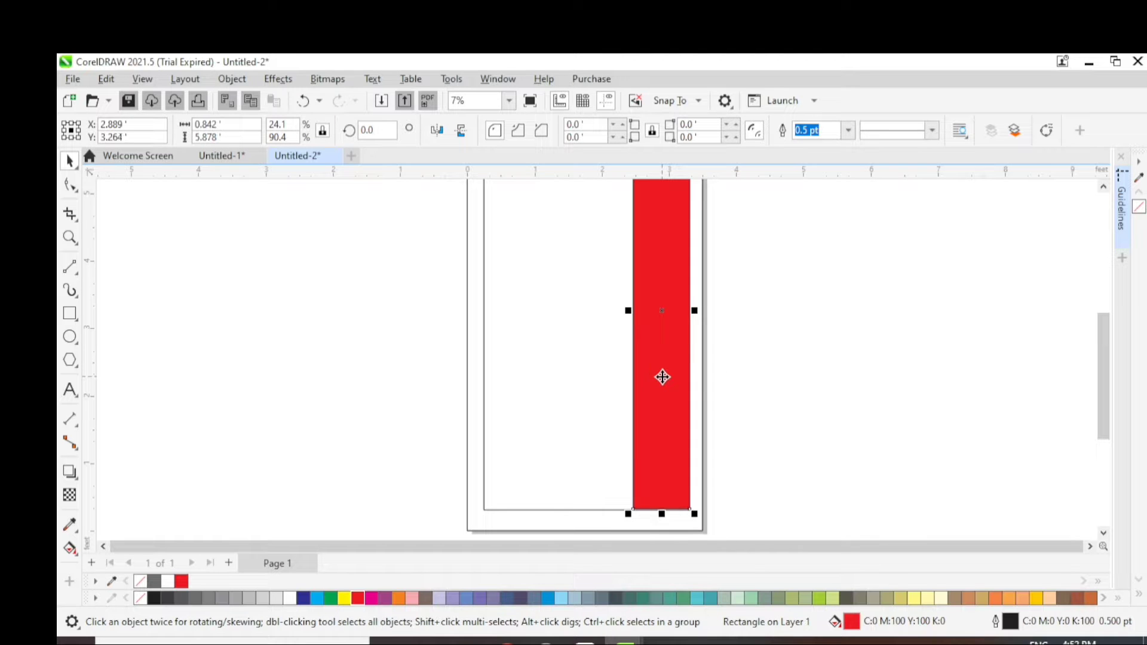
pyautogui.scroll(-2, 908, 317)
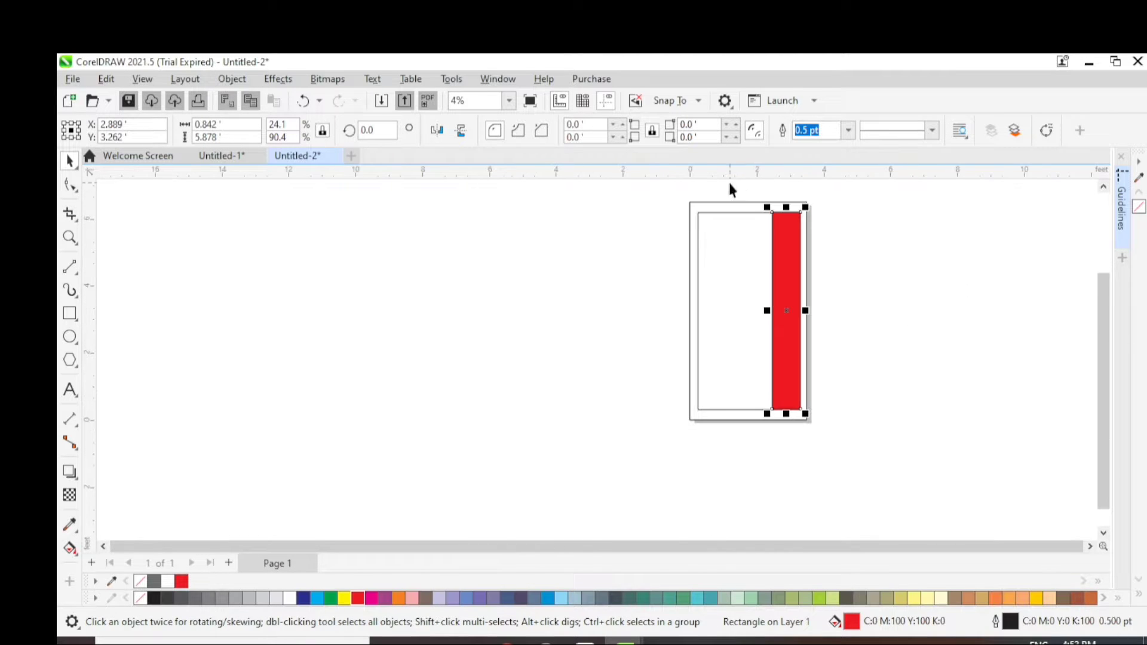
pyautogui.scroll(4, 820, 225)
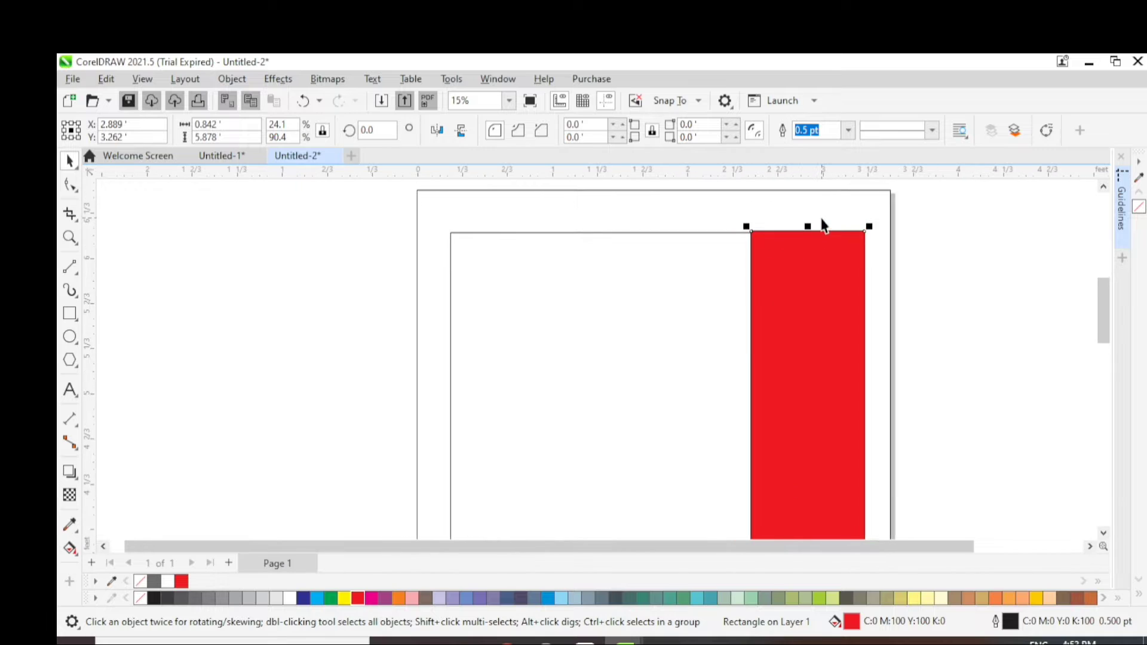
pyautogui.moveTo(836, 230); pyautogui.dragTo(835, 230)
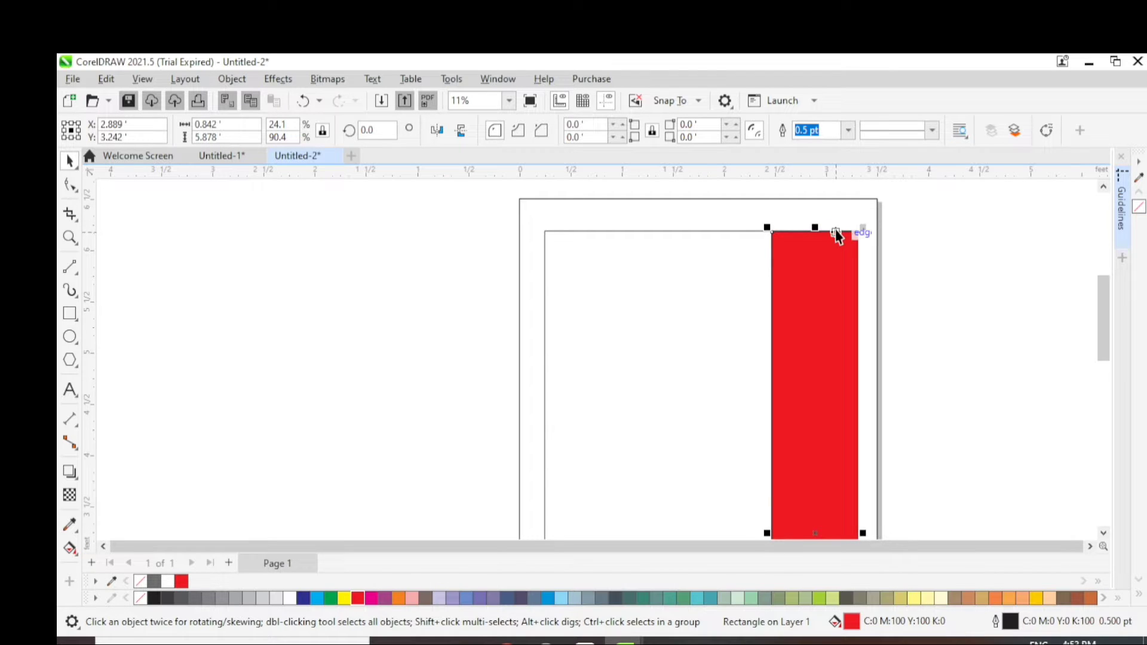
pyautogui.scroll(-3, 855, 486)
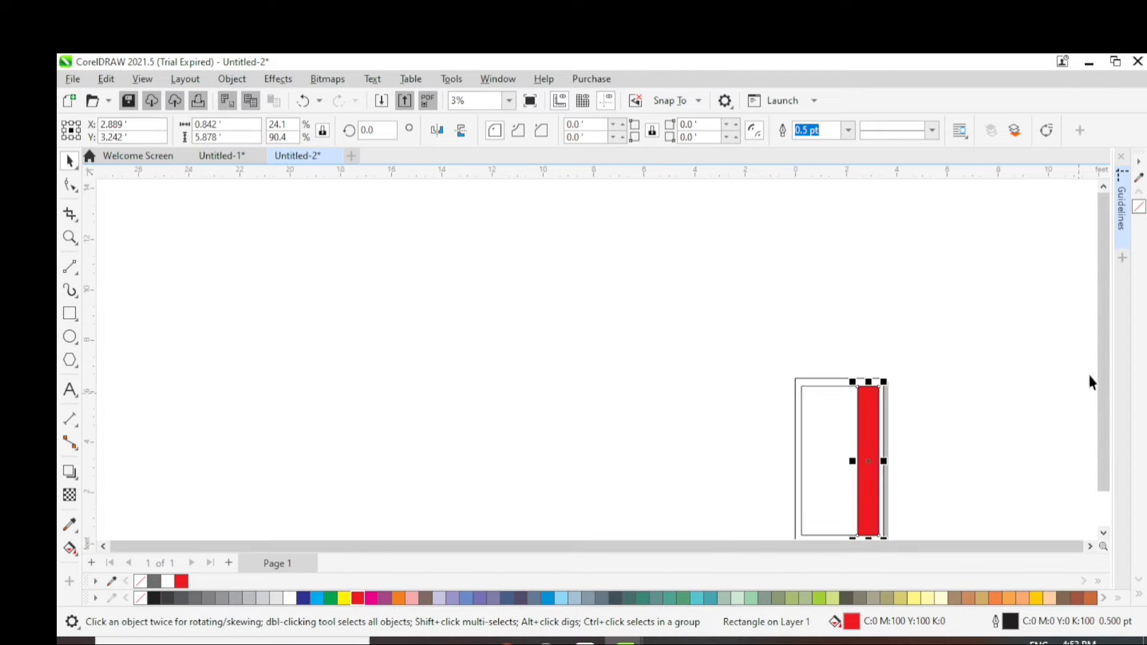
pyautogui.scroll(-3, 1102, 382)
pyautogui.scroll(2, 828, 417)
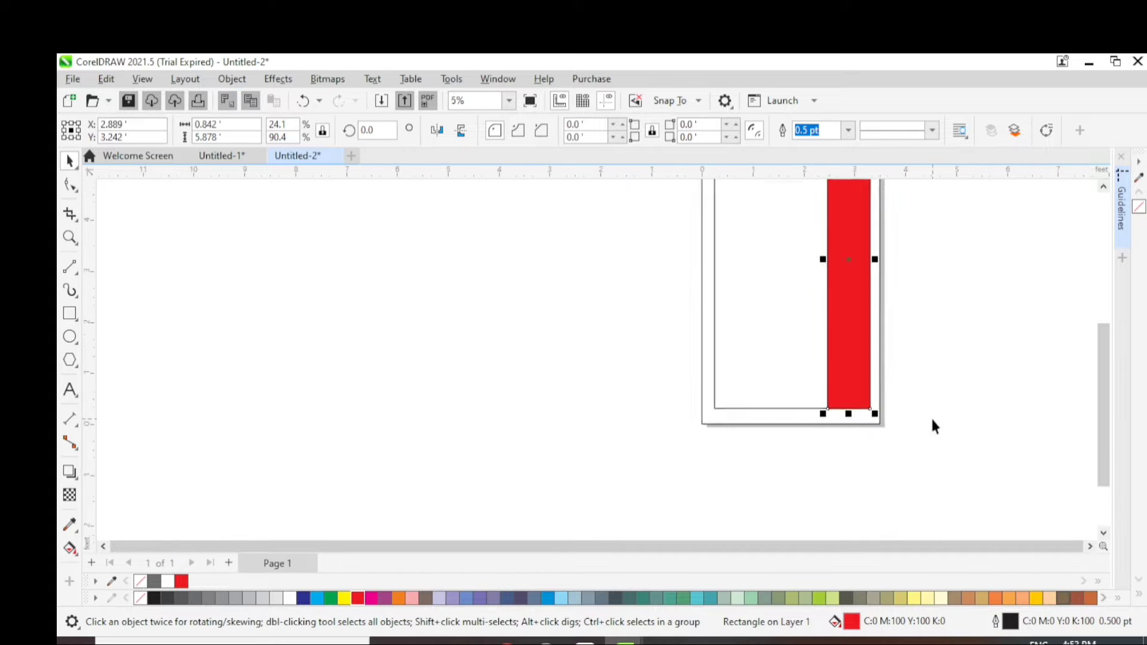
pyautogui.scroll(-4, 824, 358)
pyautogui.click(445, 245)
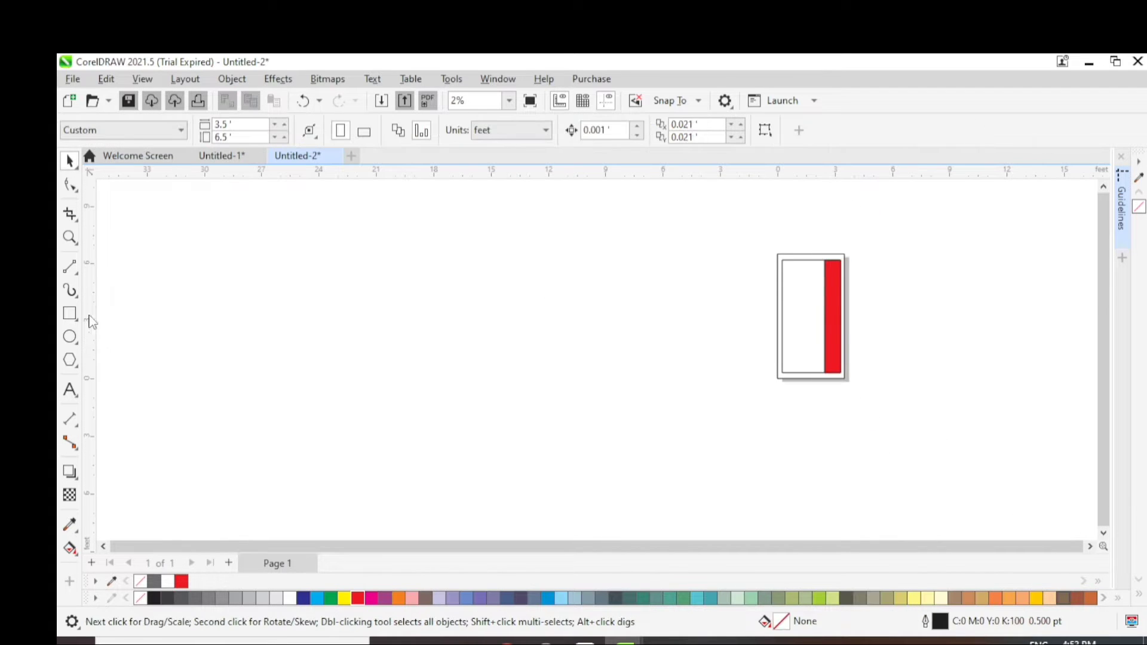
# Draw a horizontal line about 6.3 ft long in the empty area left of the page and set its outline width to 144 pt
pyautogui.click(70, 267)
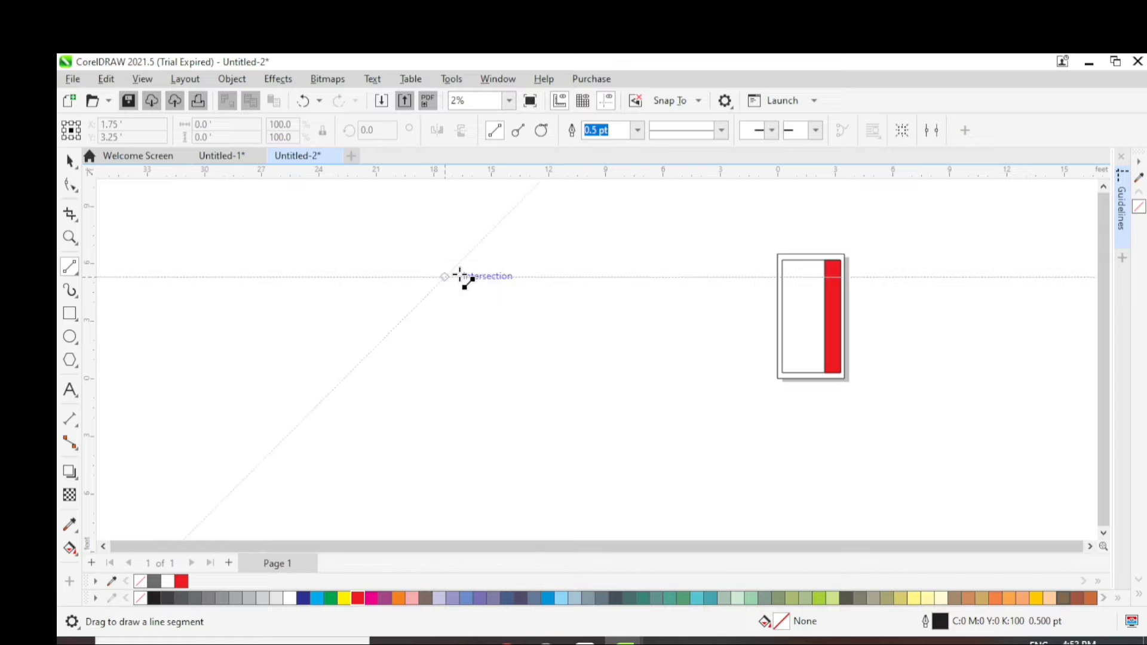
pyautogui.moveTo(459, 275); pyautogui.dragTo(566, 277)
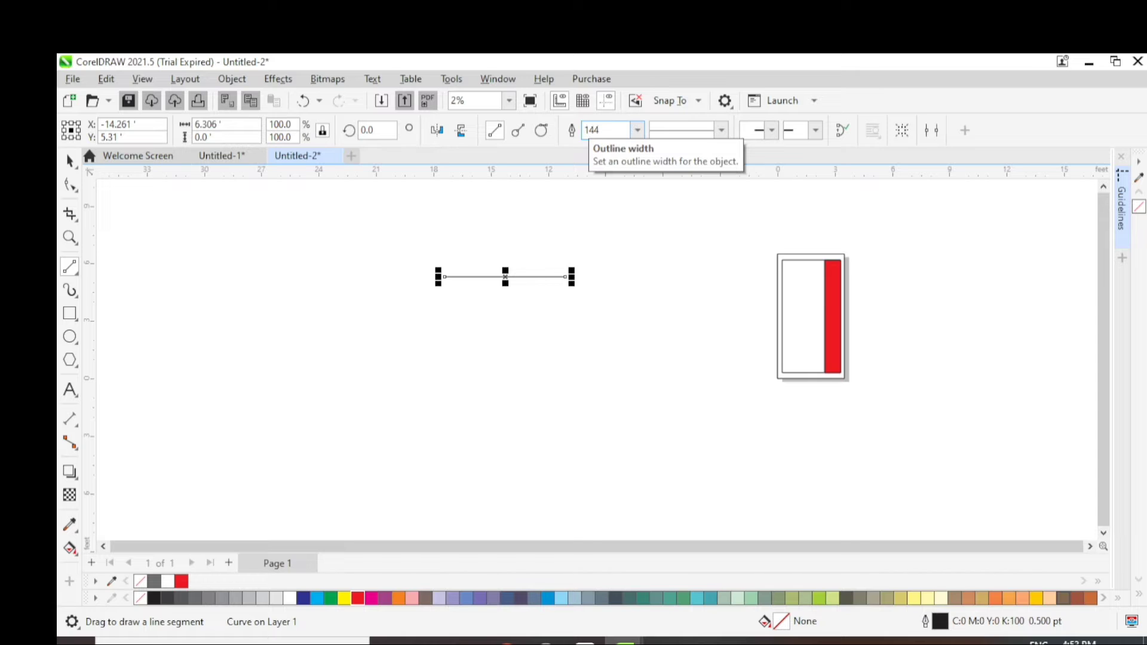
pyautogui.press('Return')
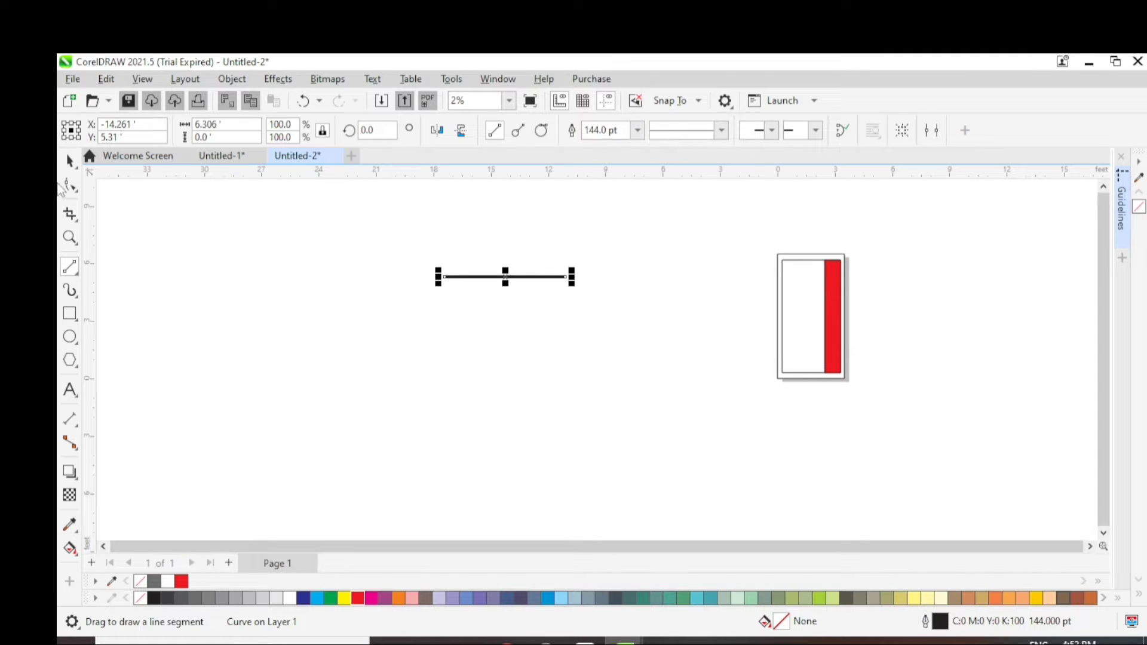
# Move the thick line closer to the page, centred about 8.5 ft left of the page's left edge and 5.3 ft high
pyautogui.click(70, 161)
pyautogui.moveTo(506, 277); pyautogui.dragTo(621, 275)
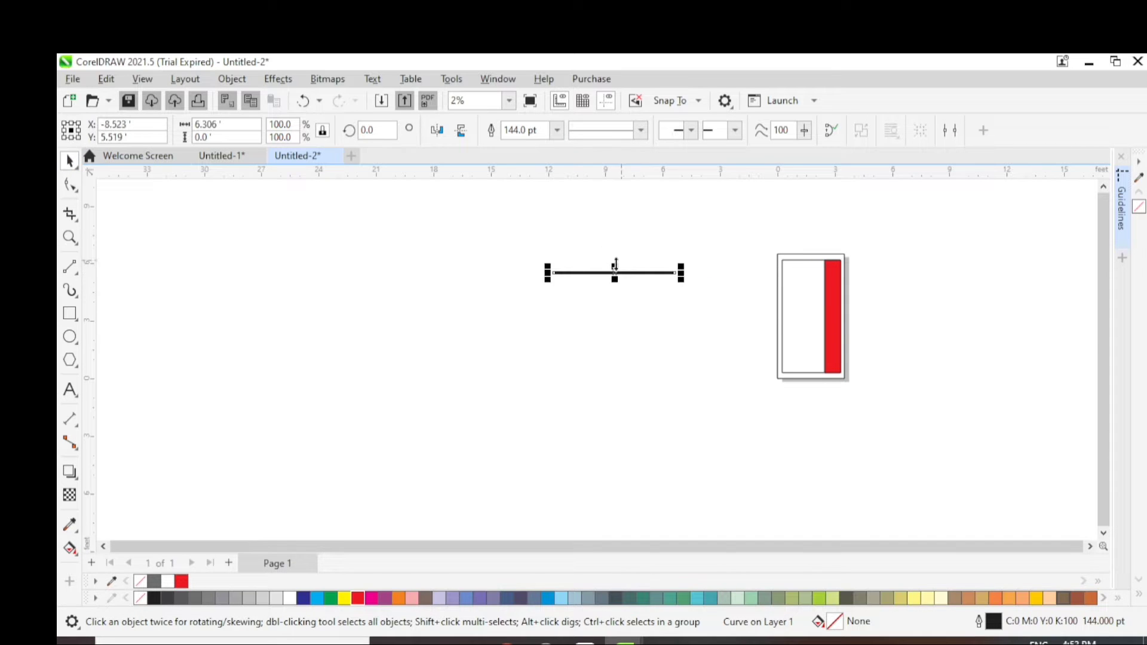
pyautogui.scroll(3, 604, 311)
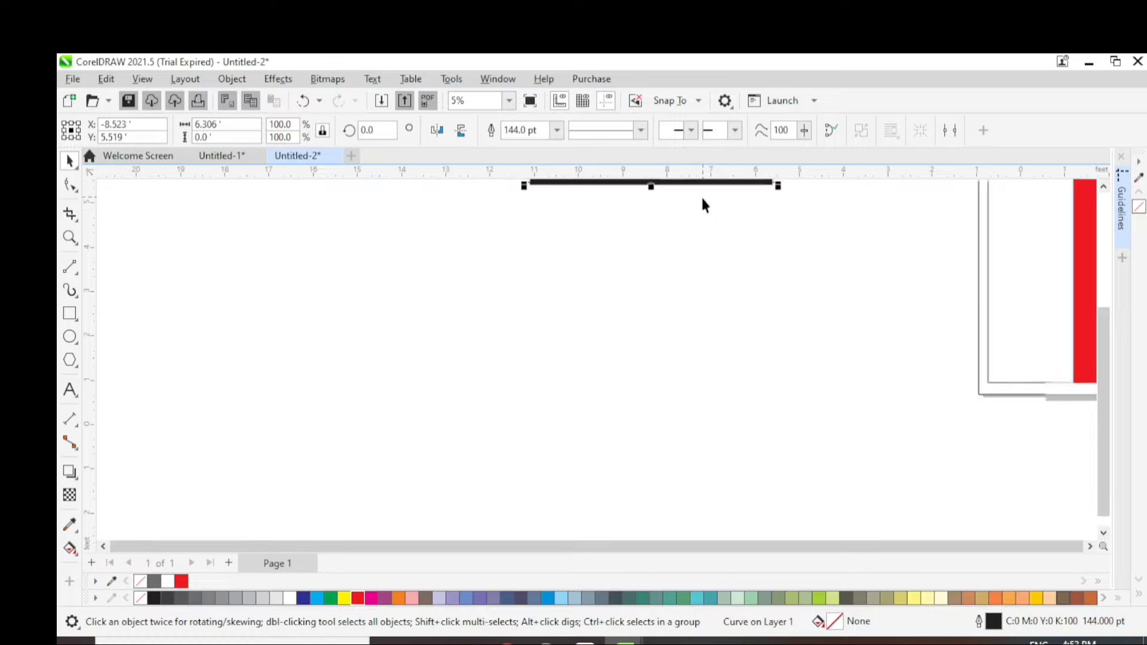
pyautogui.scroll(2, 687, 239)
pyautogui.scroll(1, 669, 265)
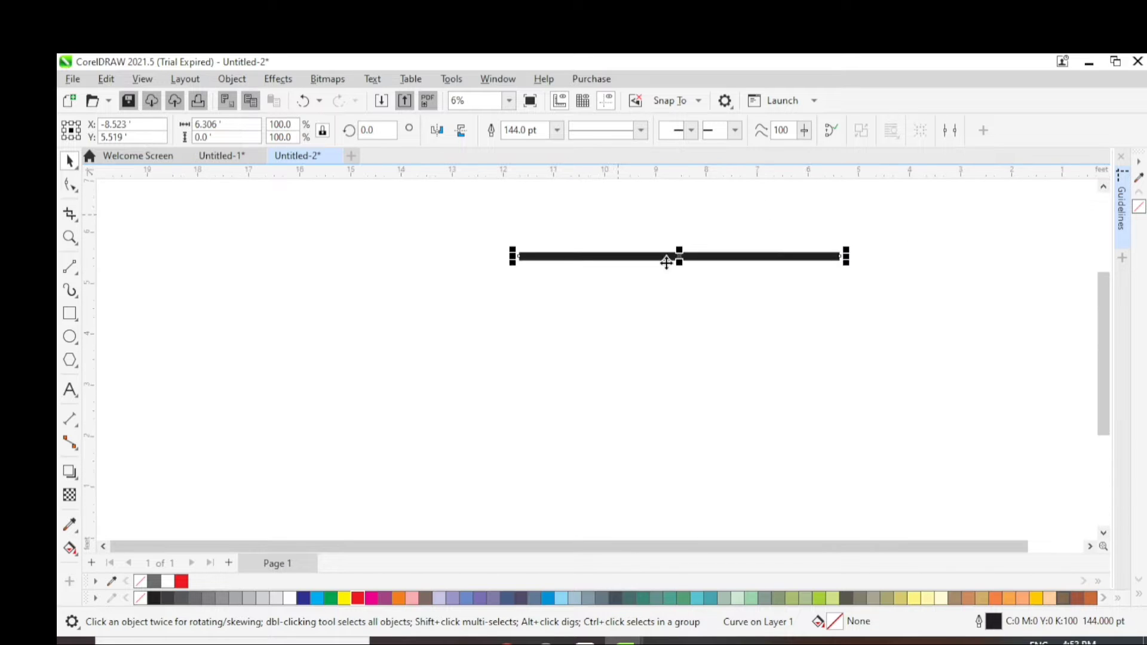
pyautogui.scroll(2, 675, 263)
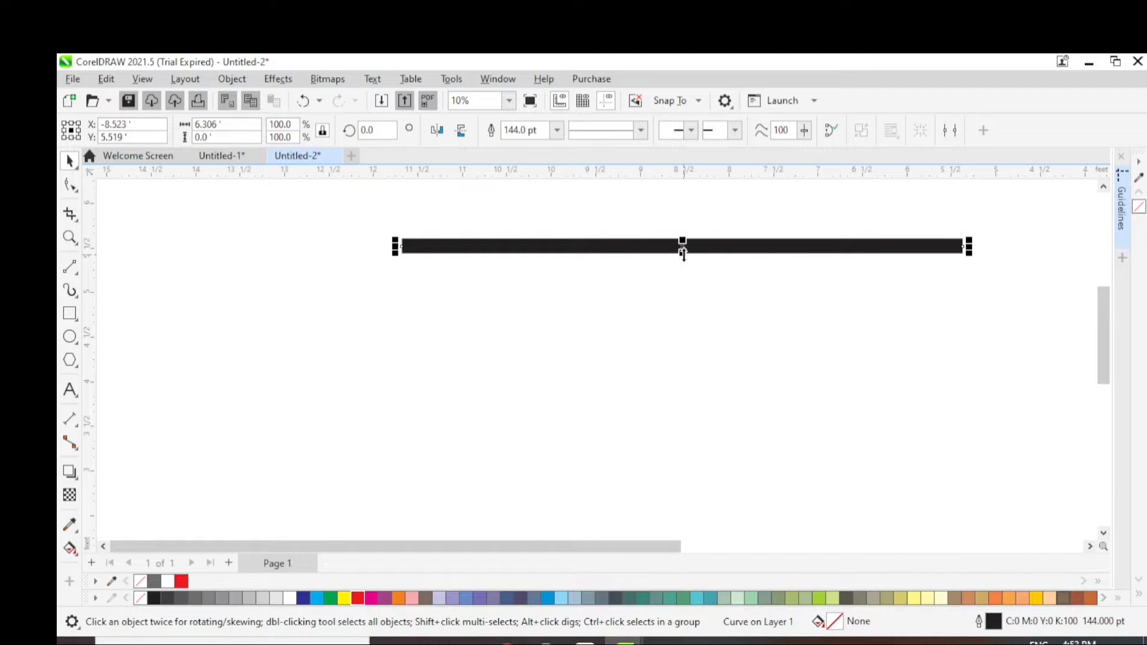
pyautogui.moveTo(682, 254); pyautogui.dragTo(709, 273)
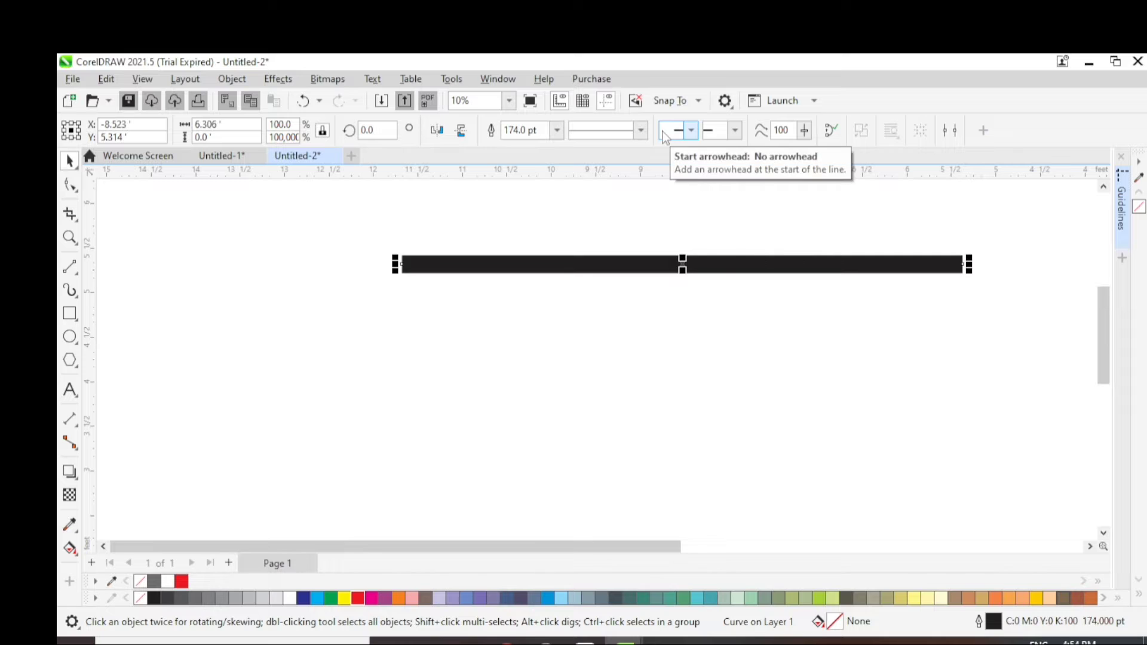
# Thicken the horizontal line by setting its outline width to 184 pt and finally to 190 pt
pyautogui.click(514, 130)
pyautogui.press('BackSpace')
pyautogui.write('8')
pyautogui.press('Return')
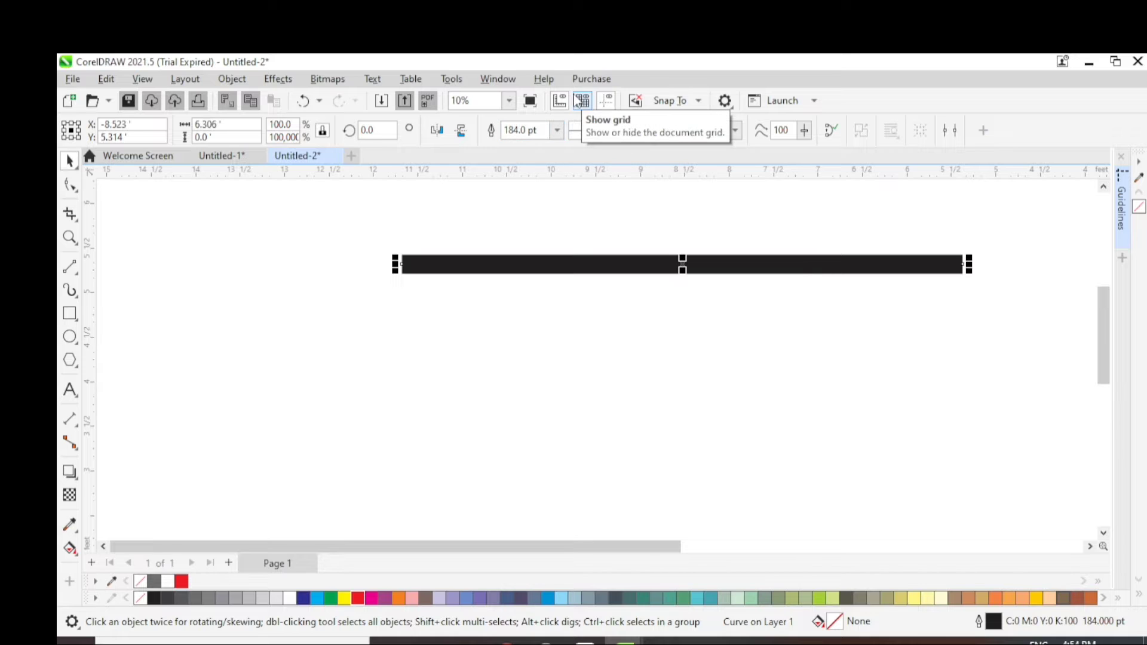
pyautogui.scroll(-3, 693, 245)
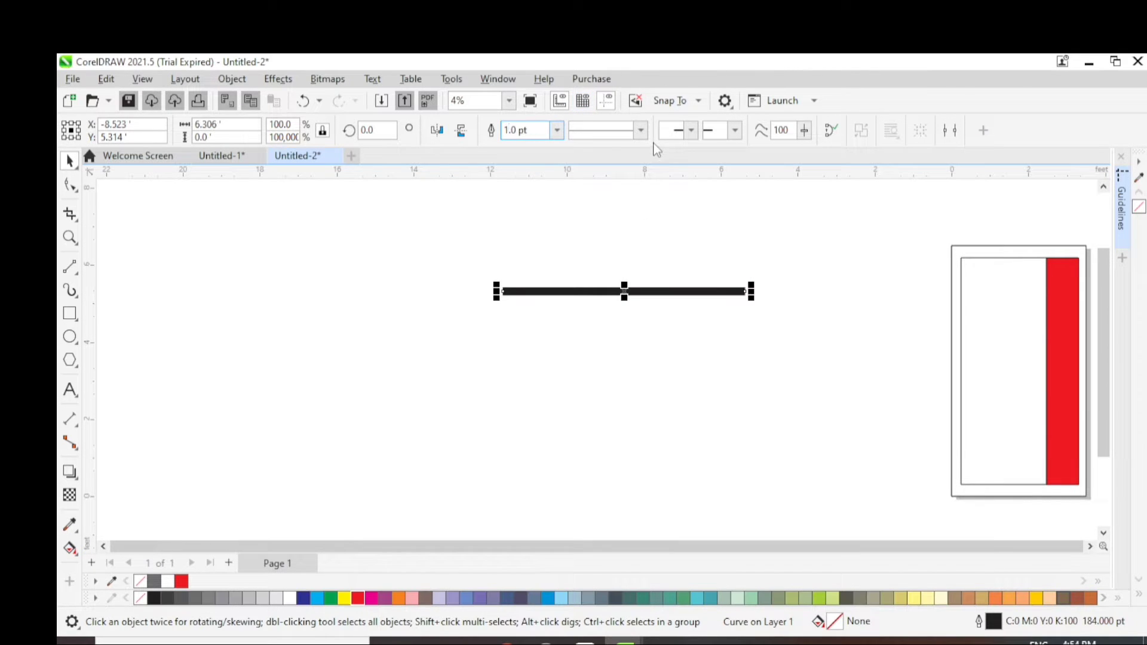
pyautogui.press('Return')
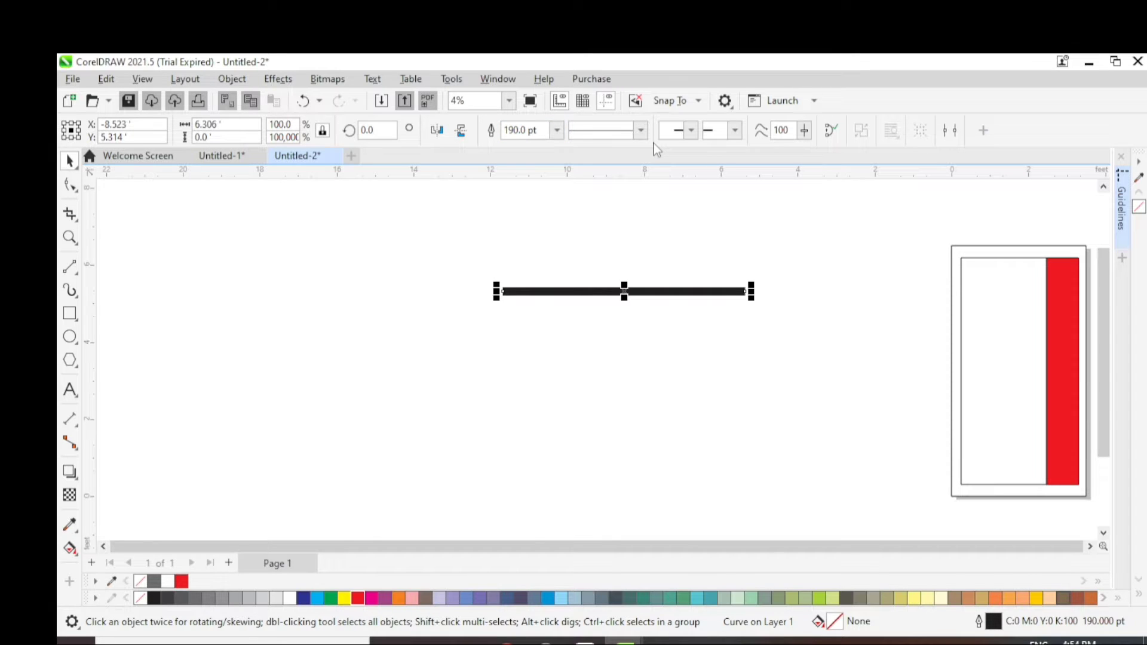
# Move the thick line onto the page so it crosses the upper part of the panel, centred about 5.5 ft high
pyautogui.moveTo(626, 291); pyautogui.dragTo(997, 284)
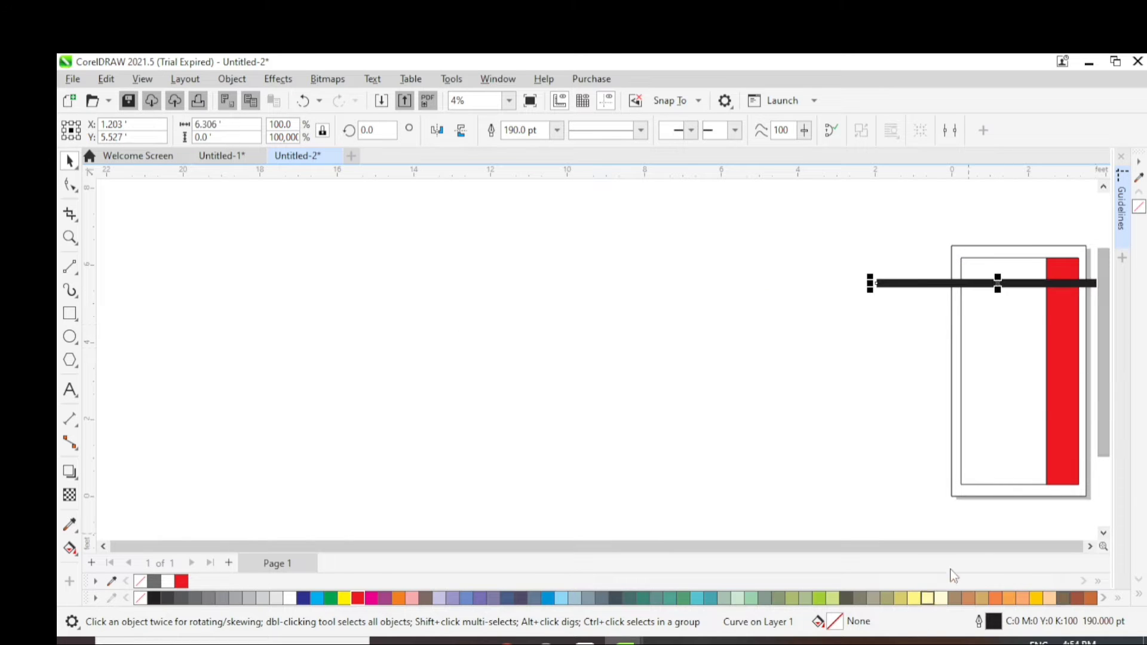
pyautogui.click(1090, 546)
pyautogui.click(1090, 546)
pyautogui.scroll(4, 880, 285)
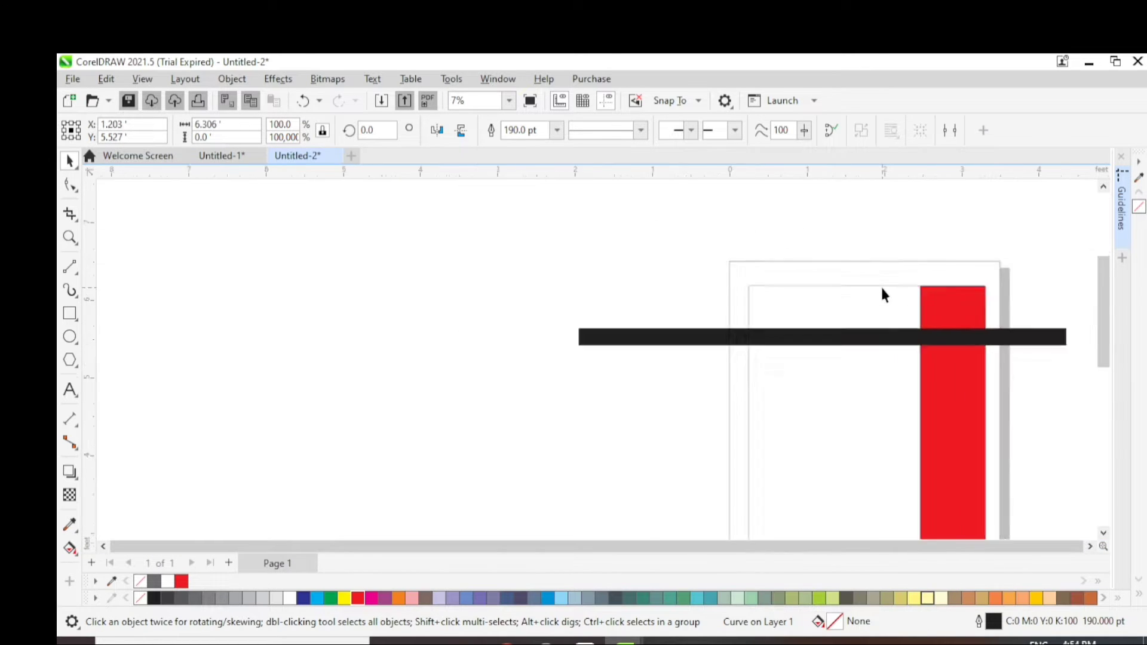
pyautogui.moveTo(772, 547); pyautogui.dragTo(841, 547)
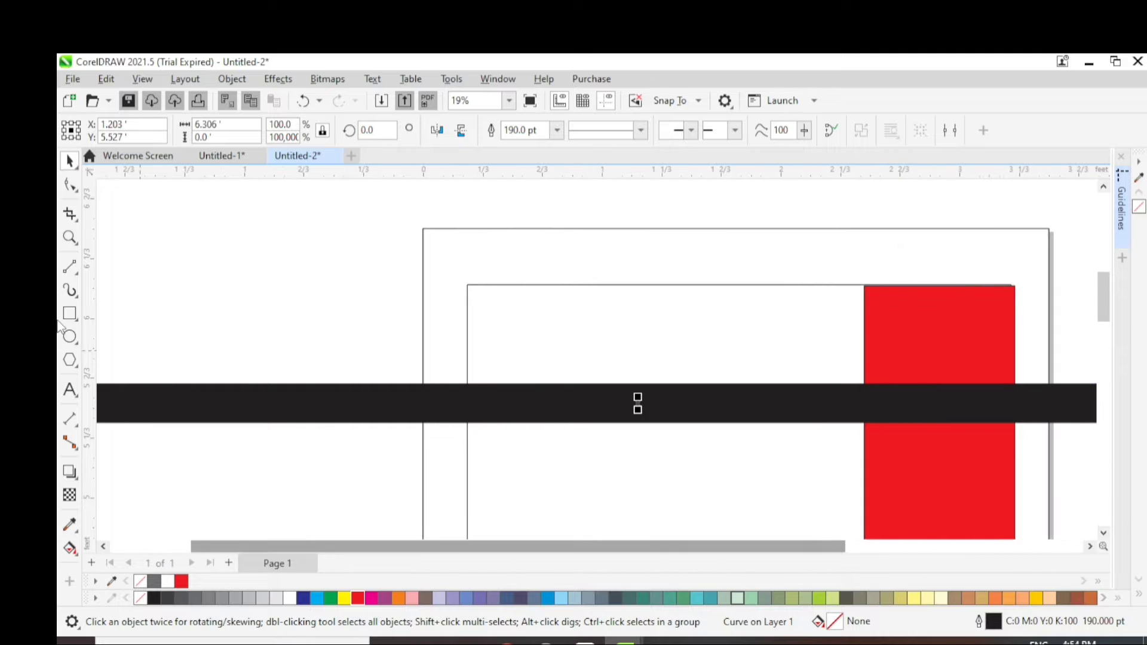
# Shorten the thick line to about 2.22 ft so it spans from the inner rectangle's left edge to the red strip
pyautogui.scroll(-2, 316, 404)
pyautogui.moveTo(190, 403); pyautogui.dragTo(423, 402)
pyautogui.moveTo(844, 404); pyautogui.dragTo(645, 401)
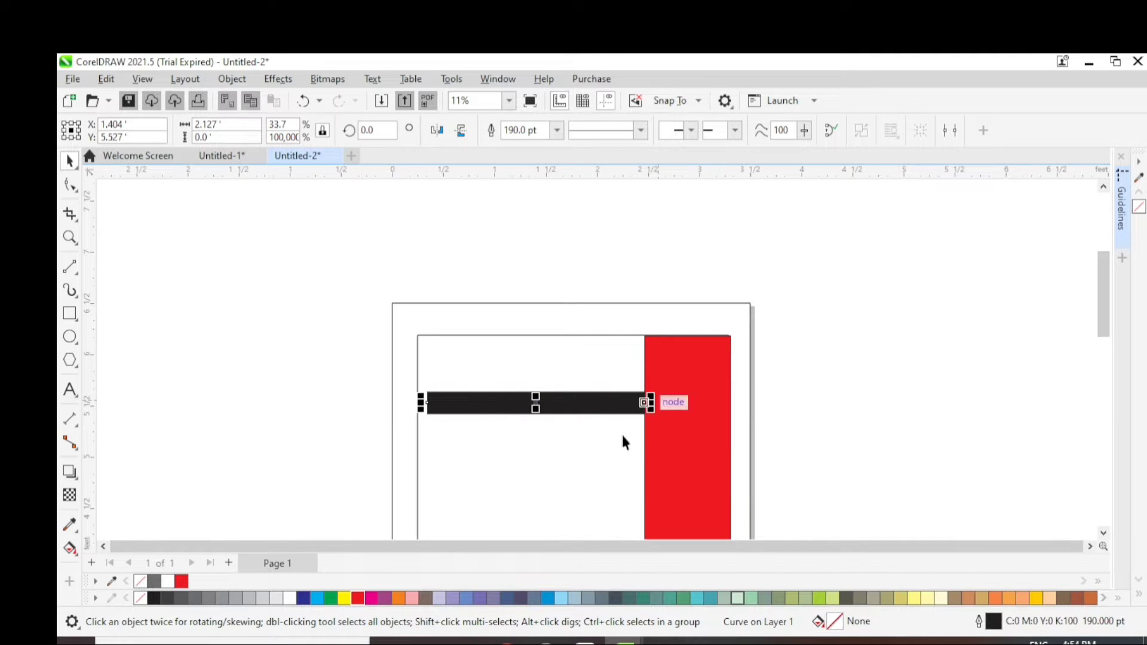
pyautogui.scroll(2, 618, 436)
pyautogui.click(216, 367)
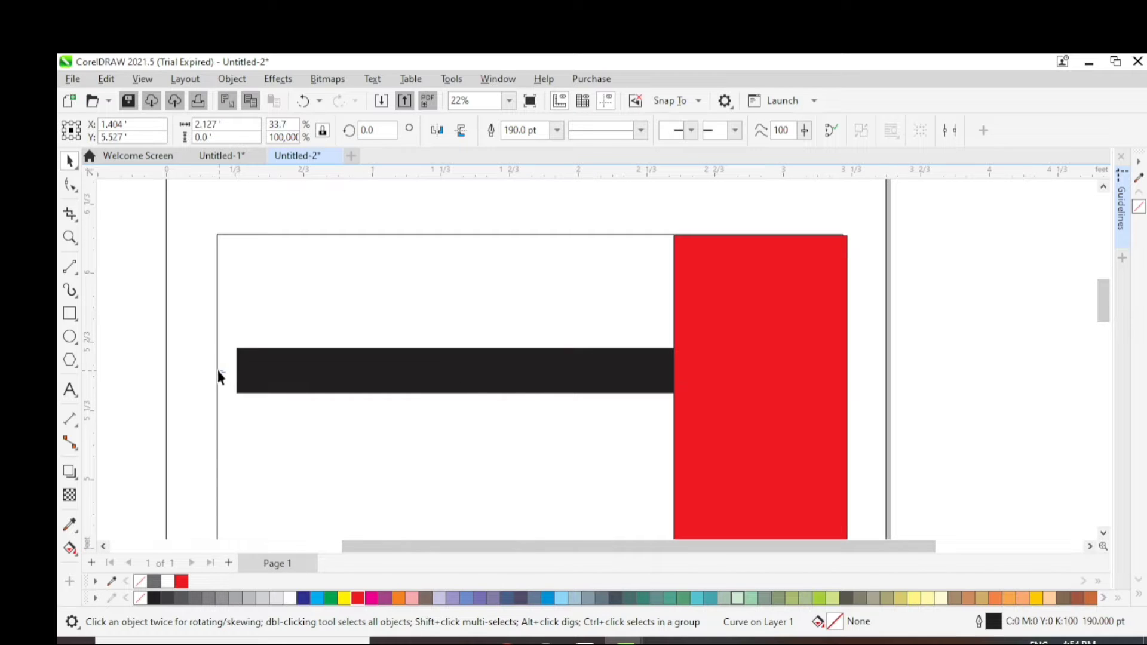
pyautogui.click(264, 376)
pyautogui.moveTo(237, 369); pyautogui.dragTo(217, 371)
pyautogui.scroll(2, 579, 368)
pyautogui.scroll(-2, 577, 372)
pyautogui.moveTo(456, 548); pyautogui.dragTo(422, 551)
pyautogui.scroll(3, 431, 455)
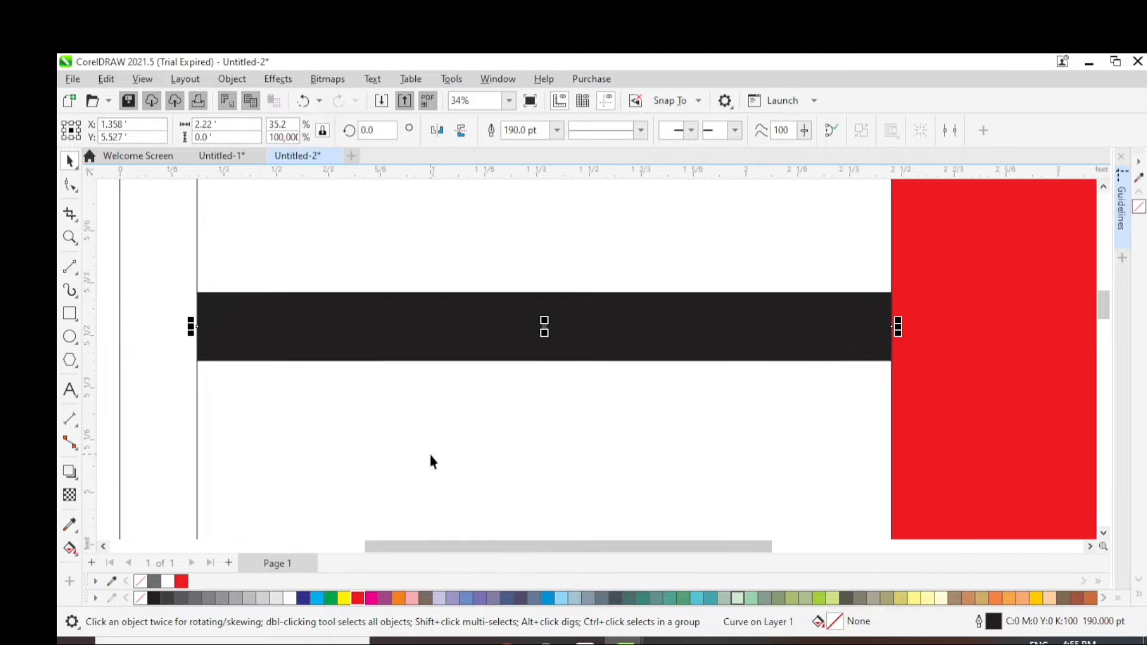
# Reposition the thick line horizontally so it fits exactly between the inner rectangle's left edge and the red strip, centred at about 1.356 ft
pyautogui.scroll(1, 430, 461)
pyautogui.moveTo(926, 325); pyautogui.dragTo(883, 333)
pyautogui.press('Right')
pyautogui.press('Right')
pyautogui.press('Right')
pyautogui.press('Right')
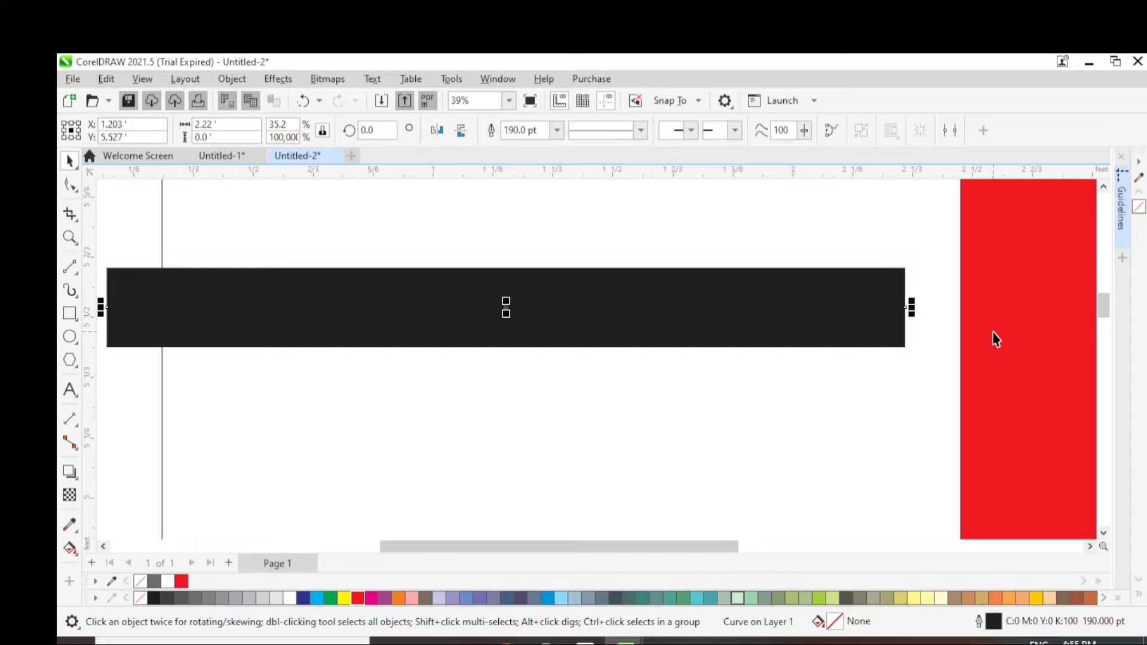
pyautogui.press('Right')
pyautogui.press('Right')
pyautogui.press('Right')
pyautogui.press('Right')
pyautogui.press('Right')
pyautogui.press('Right')
pyautogui.press('Right')
pyautogui.press('Right')
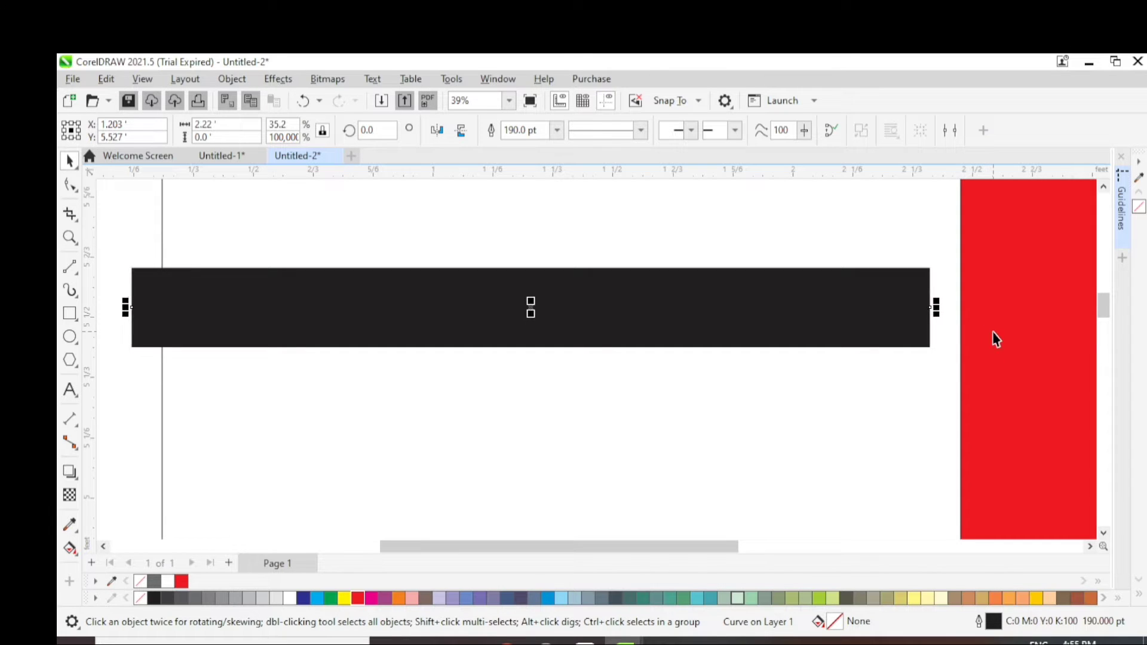
pyautogui.press('Right')
pyautogui.press('Right')
pyautogui.press('Right')
pyautogui.press('Right')
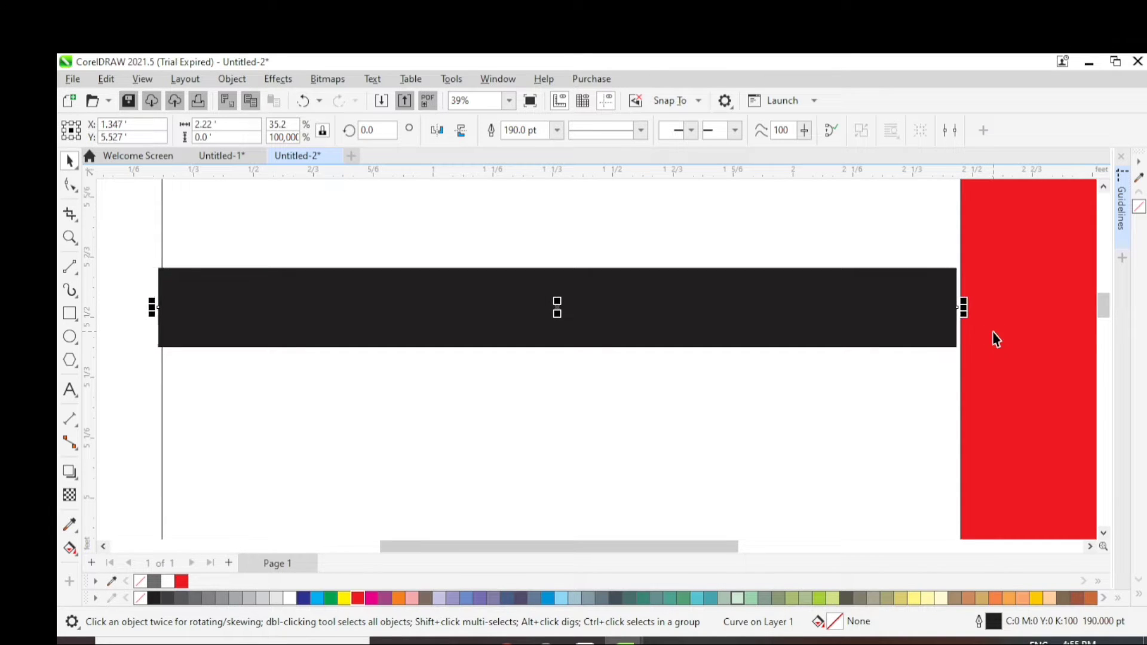
pyautogui.press('Right')
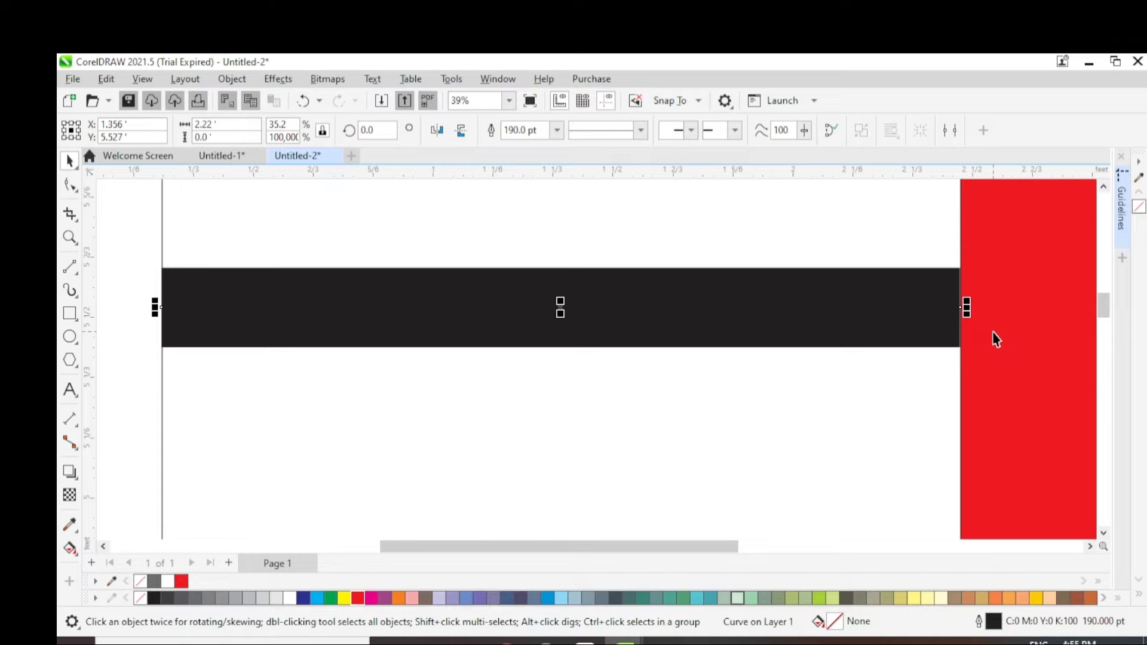
pyautogui.press('Escape')
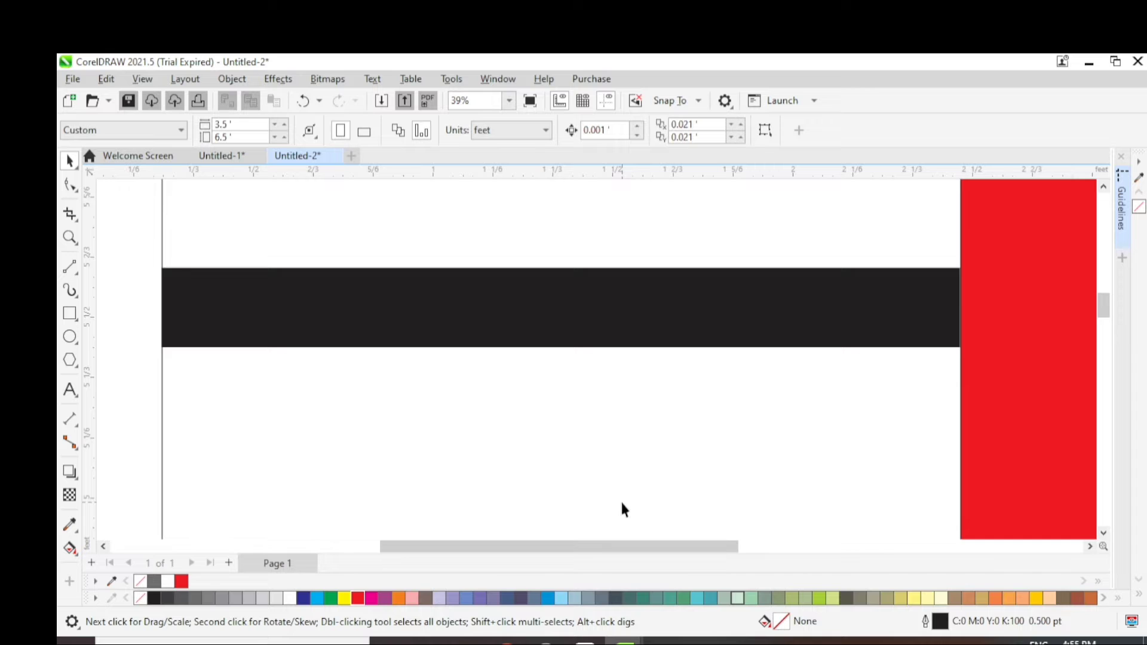
# Move the thick line straight up until its upper edge meets the inner rectangle's top edge, centred about 6.074 ft high
pyautogui.scroll(-2, 627, 502)
pyautogui.click(619, 421)
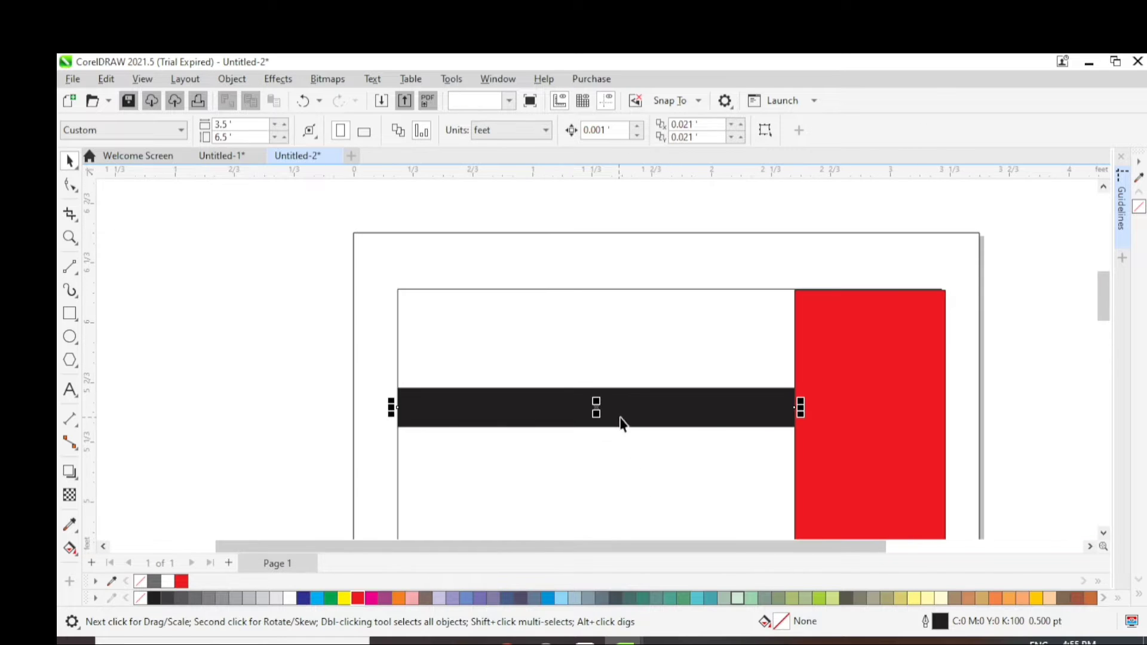
pyautogui.press('Up')
pyautogui.press('Up')
pyautogui.press('Up')
pyautogui.press('Up')
pyautogui.press('Up')
pyautogui.press('Up')
pyautogui.press('Up')
pyautogui.press('Up')
pyautogui.press('Up')
pyautogui.press('Up')
pyautogui.press('Up')
pyautogui.press('Up')
pyautogui.press('Up')
pyautogui.press('Up')
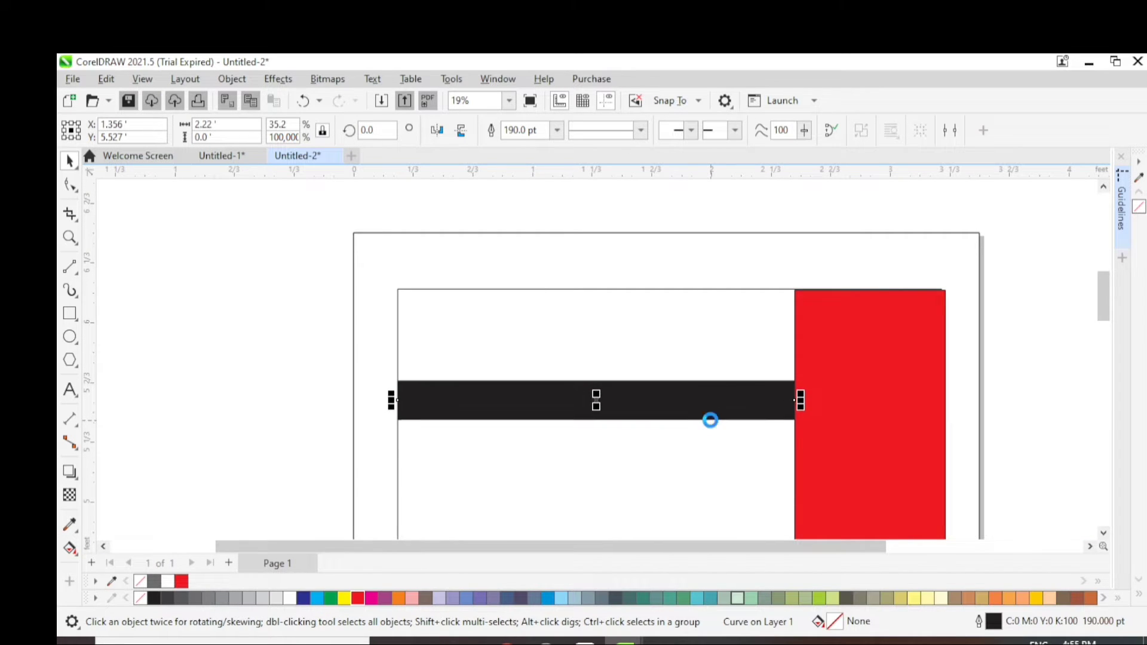
pyautogui.press('Up')
pyautogui.press('Up')
pyautogui.press('Up')
pyautogui.press('Up')
pyautogui.press('Up')
pyautogui.press('Up')
pyautogui.press('Up')
pyautogui.press('Up')
pyautogui.press('Up')
pyautogui.press('Up')
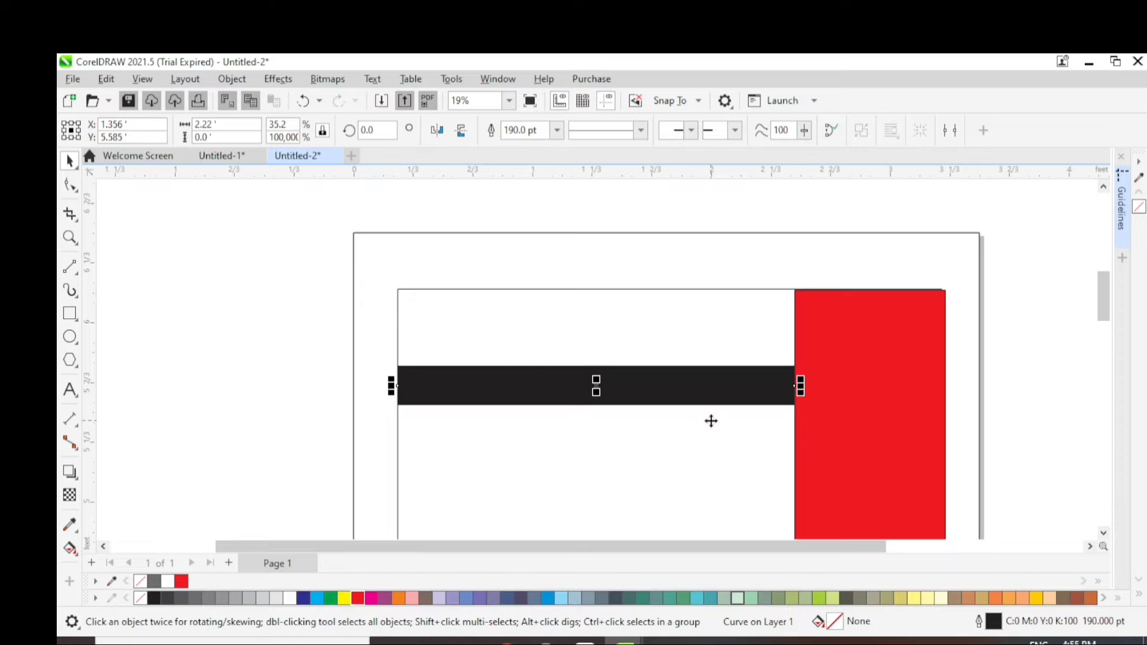
pyautogui.press('Up')
pyautogui.press('Up')
pyautogui.press('Up')
pyautogui.press('Up')
pyautogui.press('Up')
pyautogui.press('Up')
pyautogui.press('Up')
pyautogui.press('Up')
pyautogui.press('Up')
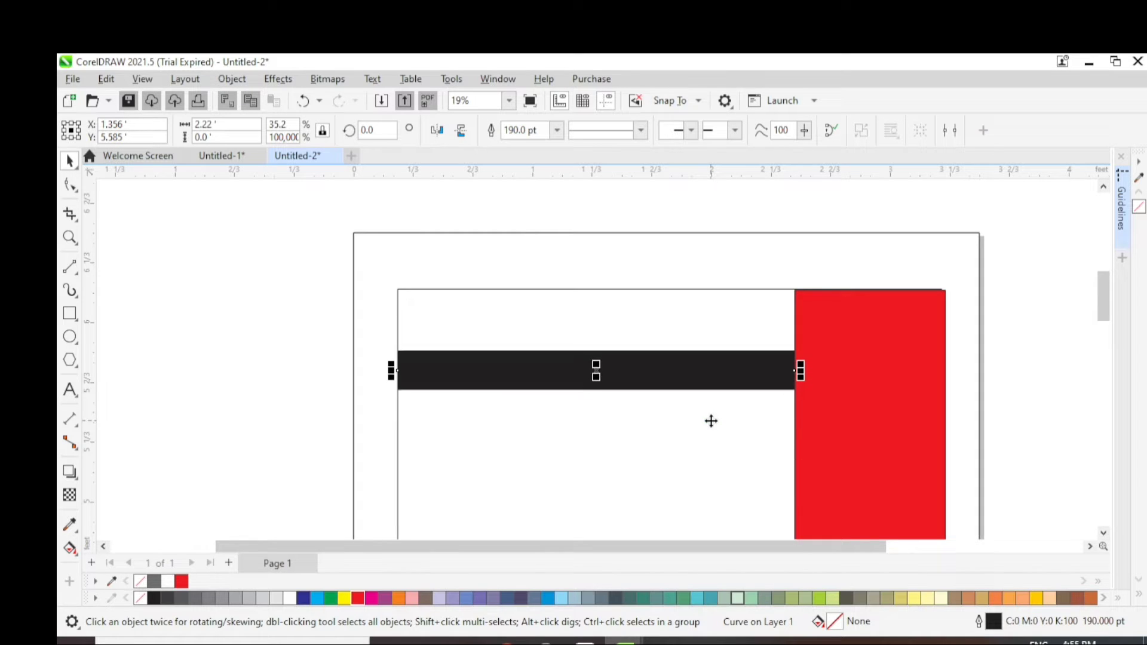
pyautogui.press('Up')
pyautogui.press('Up')
pyautogui.press('Up')
pyautogui.press('Up')
pyautogui.press('Up')
pyautogui.press('Up')
pyautogui.press('Up')
pyautogui.press('Up')
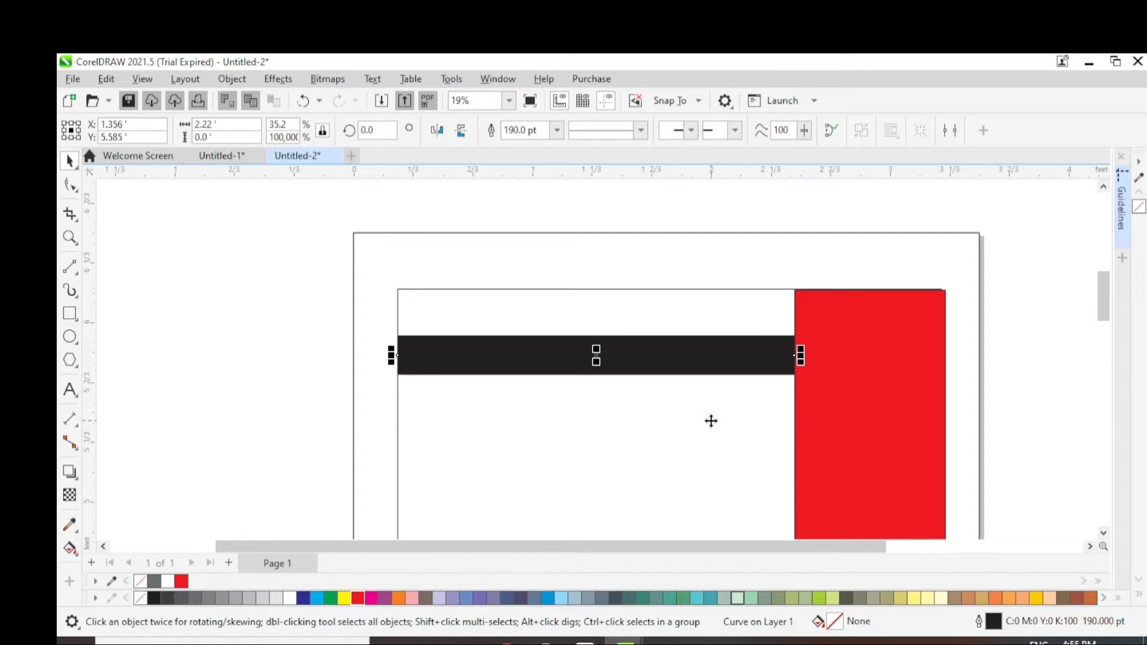
pyautogui.press('Up')
pyautogui.press('Up')
pyautogui.press('Up')
pyautogui.press('Up')
pyautogui.press('Up')
pyautogui.press('Up')
pyautogui.press('Up')
pyautogui.press('Up')
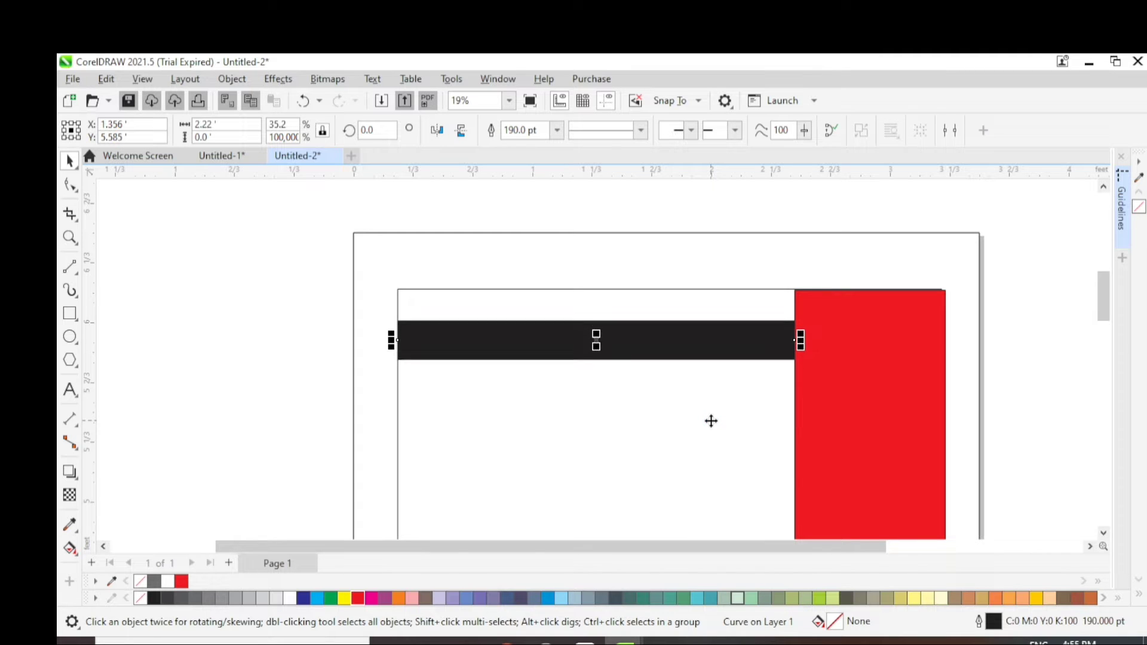
pyautogui.press('Up')
pyautogui.press('Up')
pyautogui.press('Up')
pyautogui.press('Up')
pyautogui.press('Up')
pyautogui.press('Up')
pyautogui.press('Up')
pyautogui.press('Up')
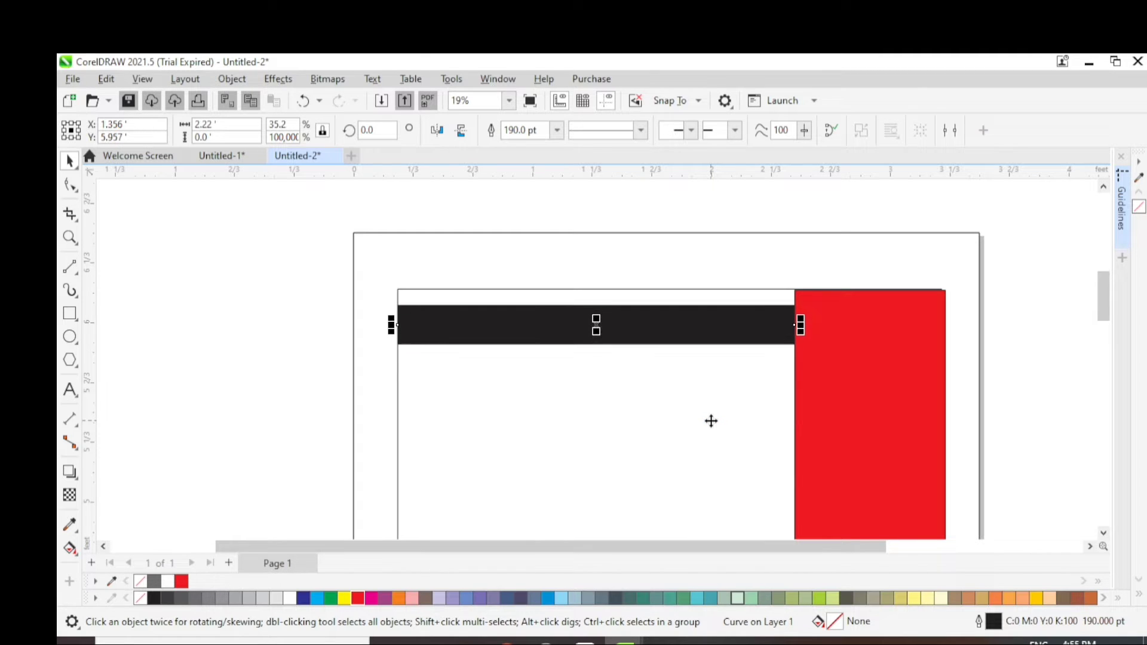
pyautogui.press('Up')
pyautogui.press('Up')
pyautogui.press('Up')
pyautogui.press('Up')
pyautogui.press('Up')
pyautogui.press('Up')
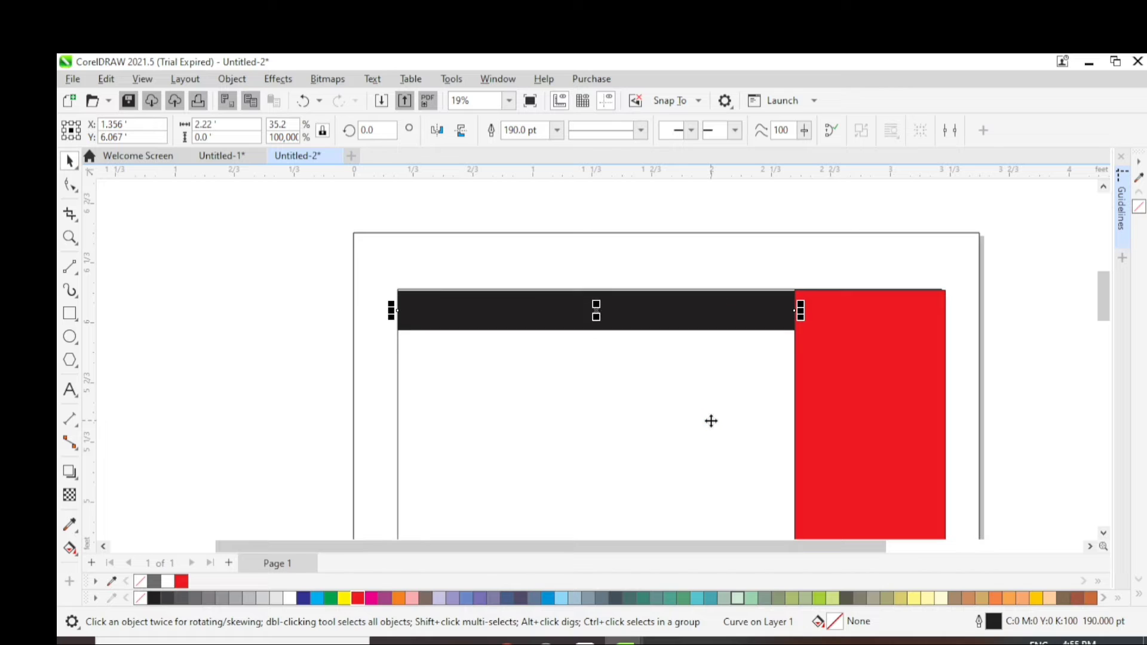
pyautogui.press('Up')
pyautogui.press('Up')
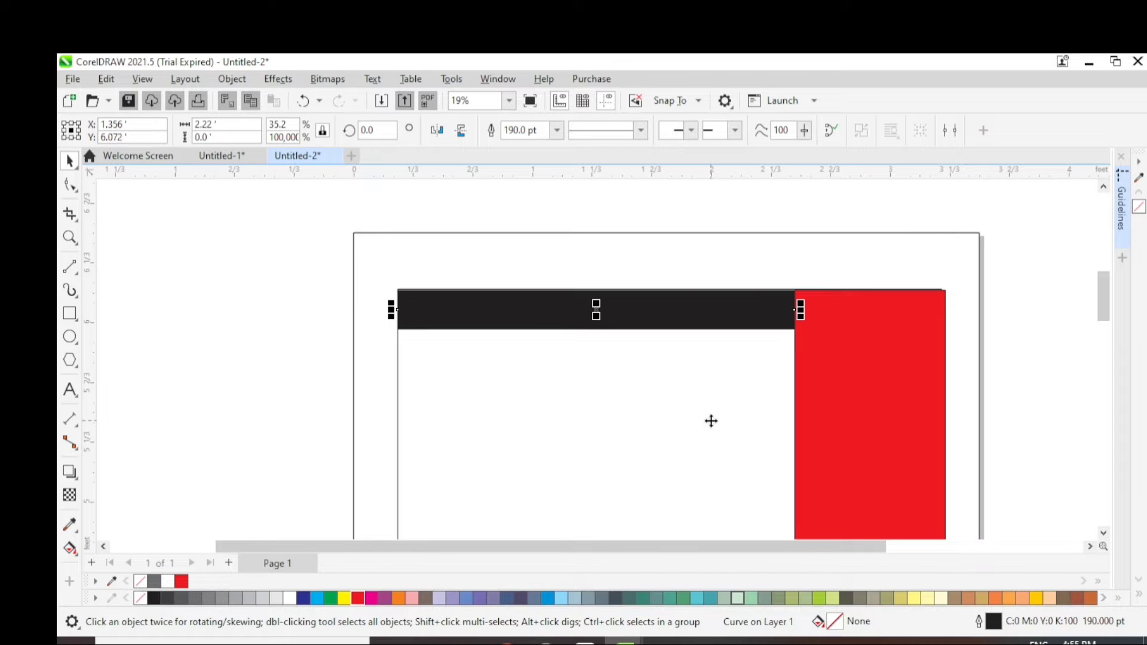
pyautogui.scroll(5, 573, 290)
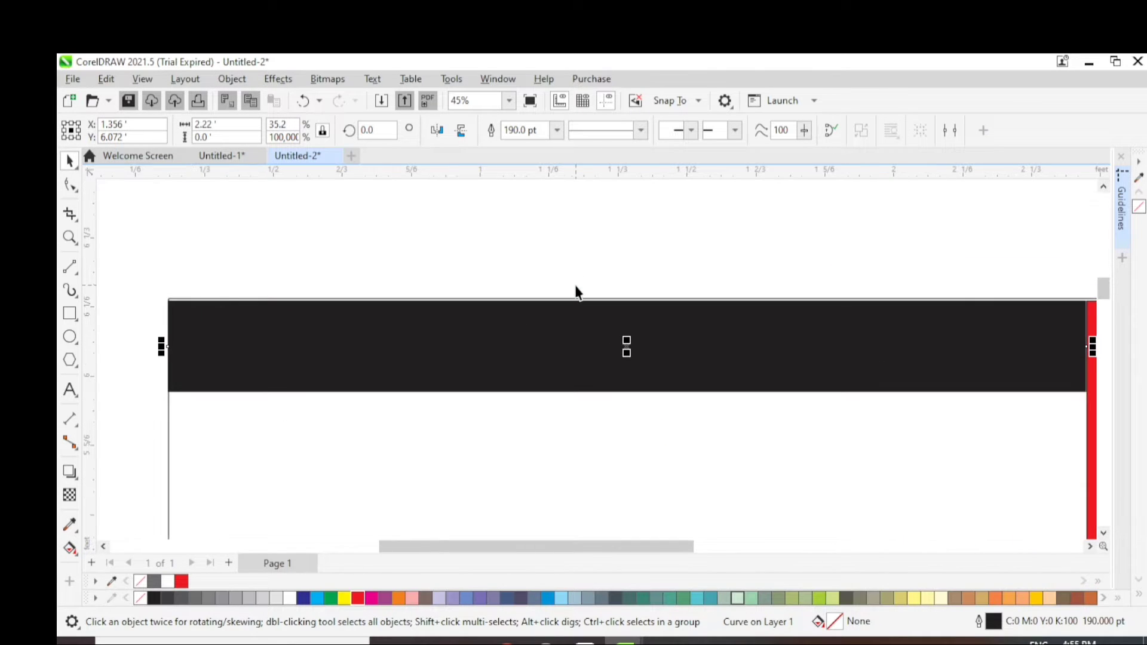
pyautogui.press('Up')
pyautogui.press('Up')
pyautogui.press('Up')
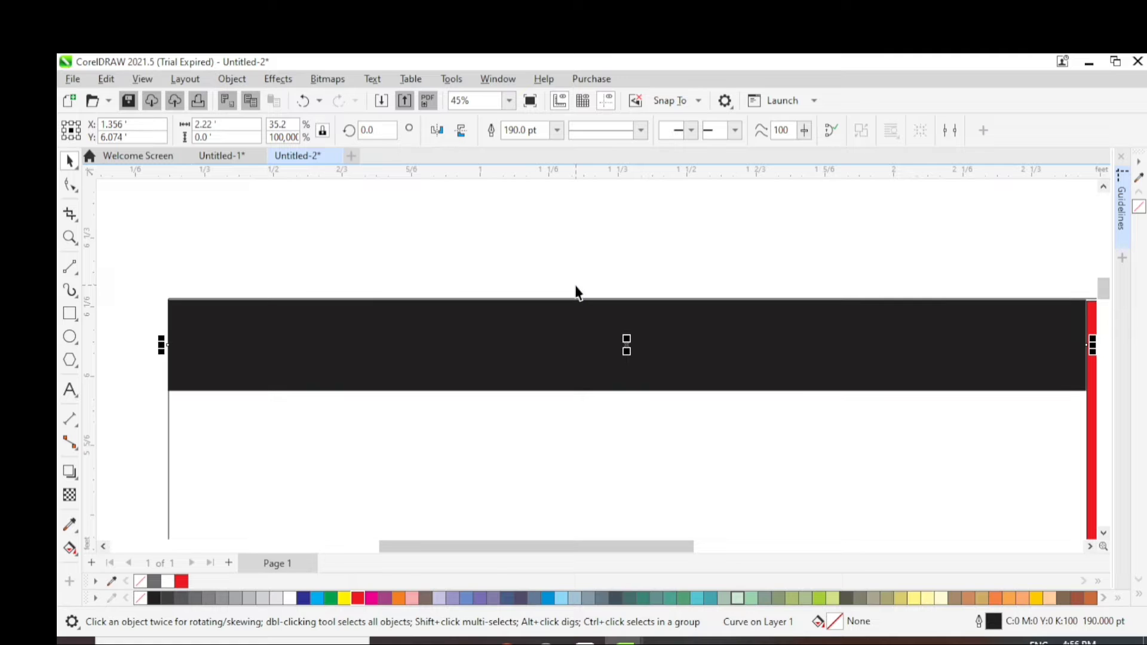
# Duplicate the thick line and place the copy just beneath it with a narrow gap, ends aligned, centred about 5.82 ft high
pyautogui.scroll(-1, 791, 368)
pyautogui.click(1087, 397)
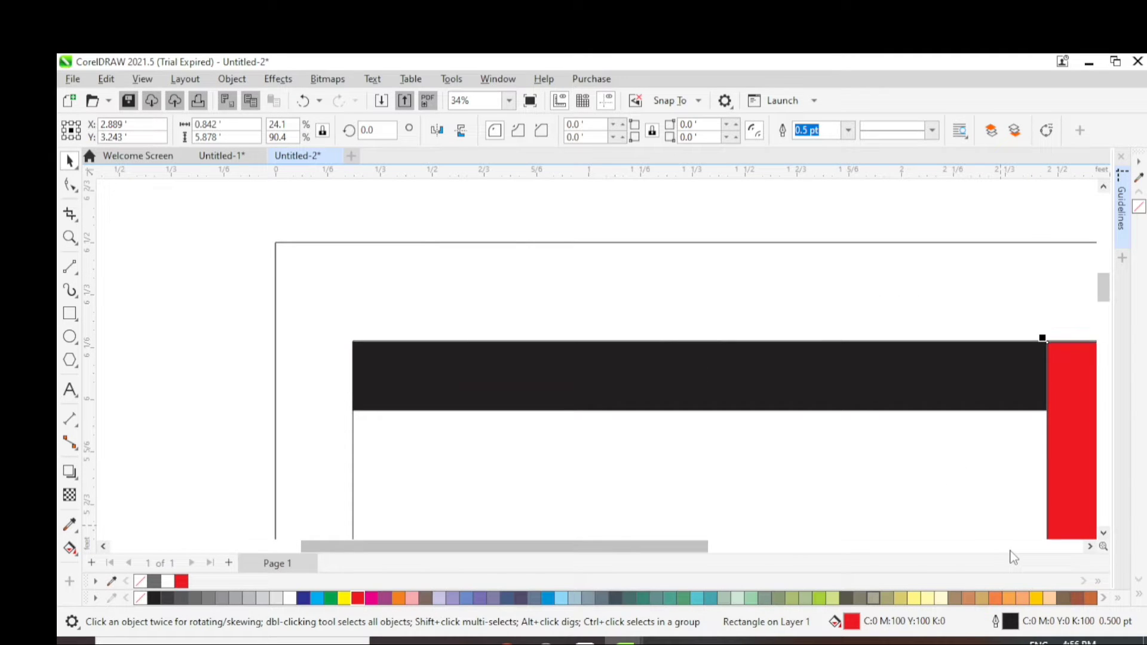
pyautogui.click(814, 395)
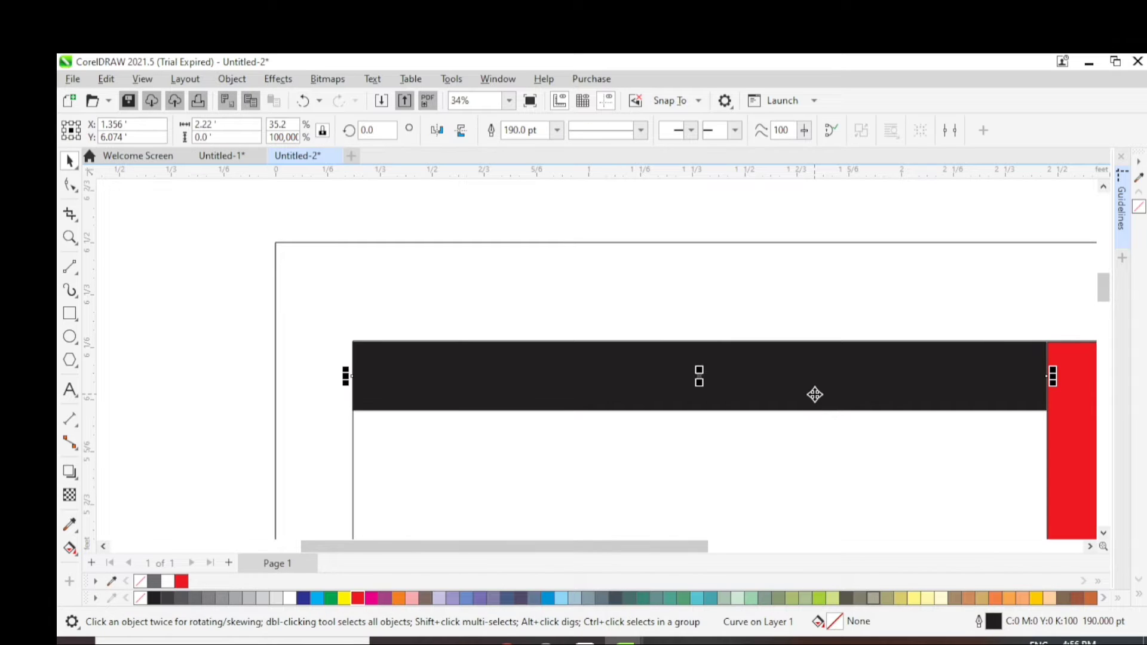
pyautogui.press('Right')
pyautogui.press('Right')
pyautogui.press('Right')
pyautogui.press('Down')
pyautogui.press('Down')
pyautogui.press('Down')
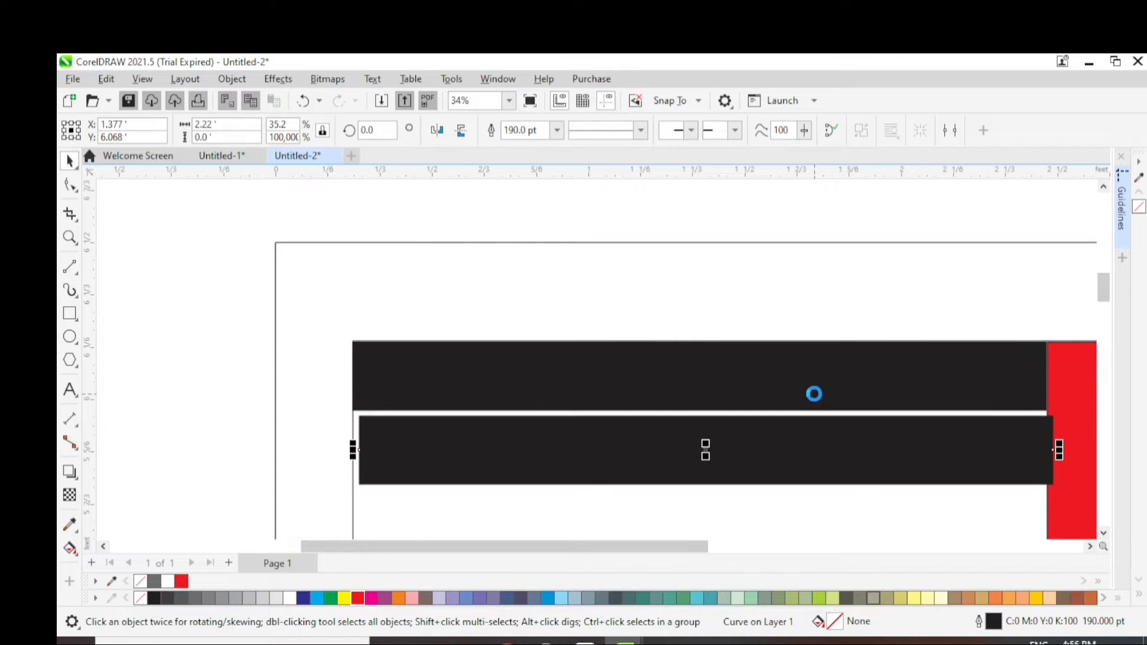
pyautogui.press('Left')
pyautogui.press('Left')
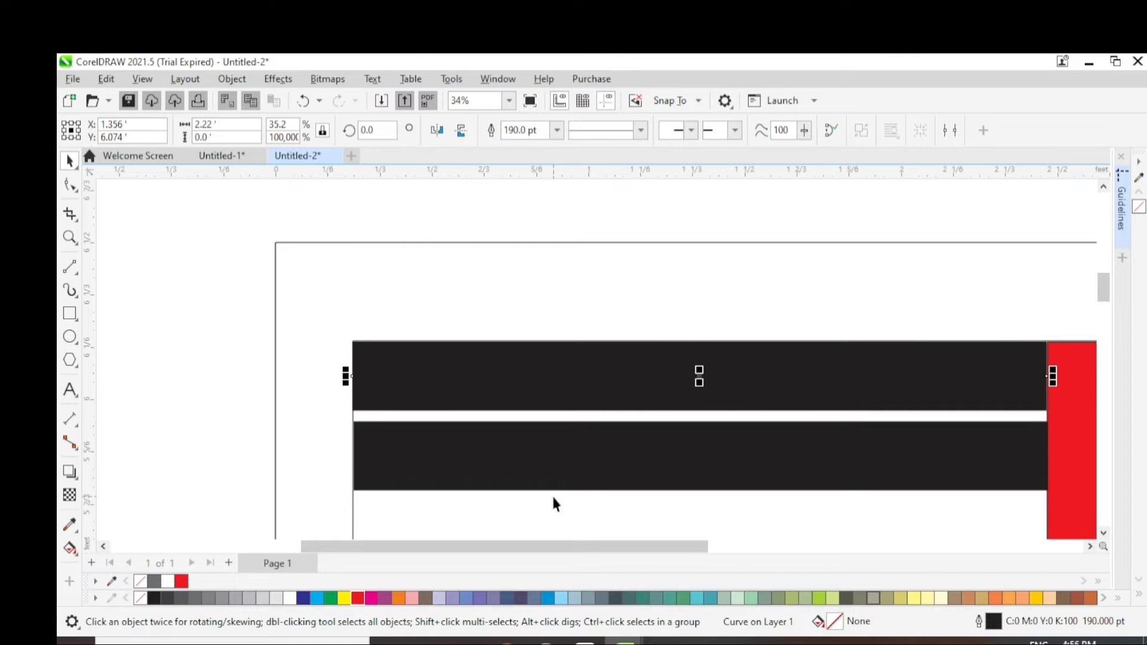
pyautogui.scroll(1, 536, 465)
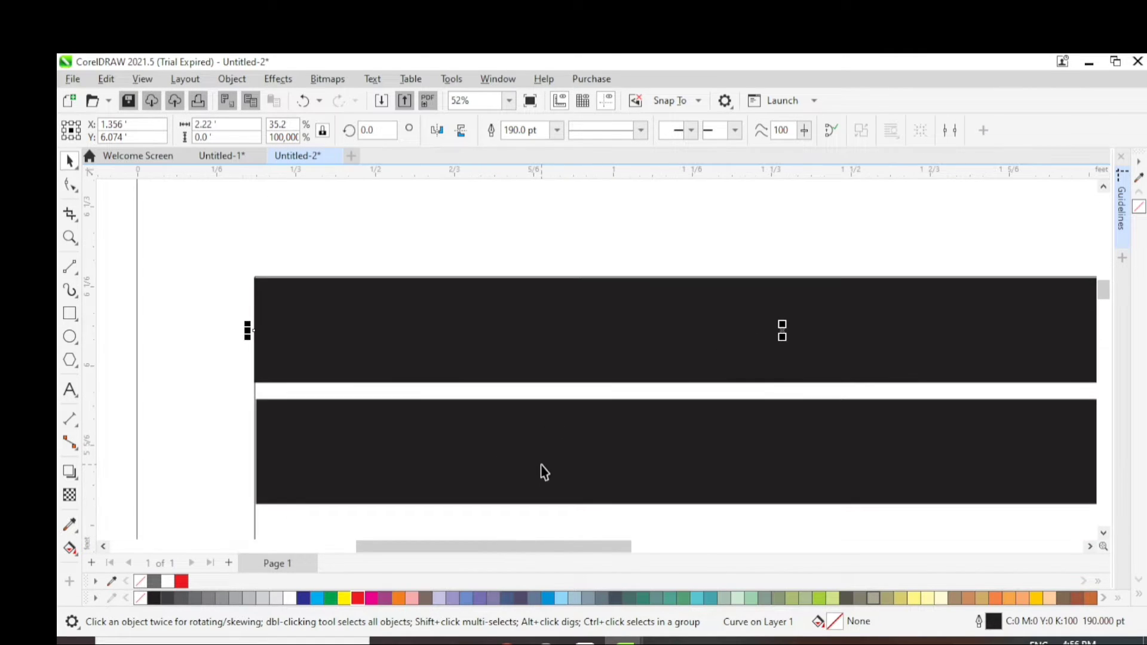
pyautogui.click(542, 466)
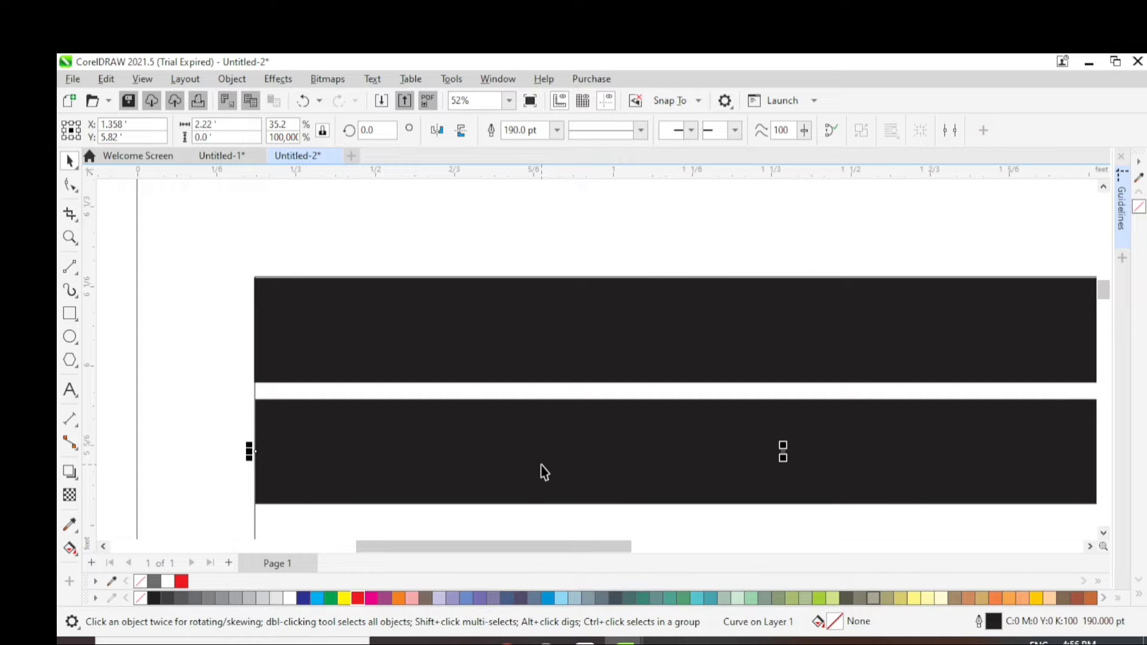
pyautogui.moveTo(615, 546)
pyautogui.mouseDown()
pyautogui.moveTo(703, 547)
pyautogui.moveTo(621, 547)
pyautogui.mouseUp()
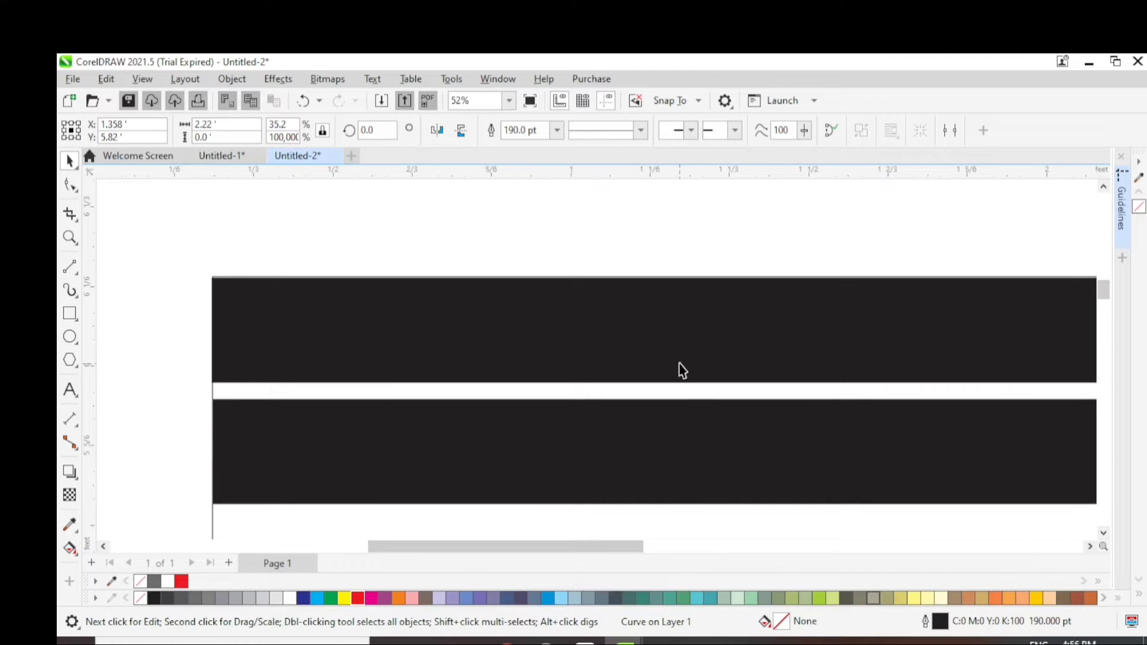
# Duplicate the second thick line and move the copy straight below it with ends aligned, centred at about 1.356 ft, 5.606 ft
pyautogui.press('Up')
pyautogui.press('Right')
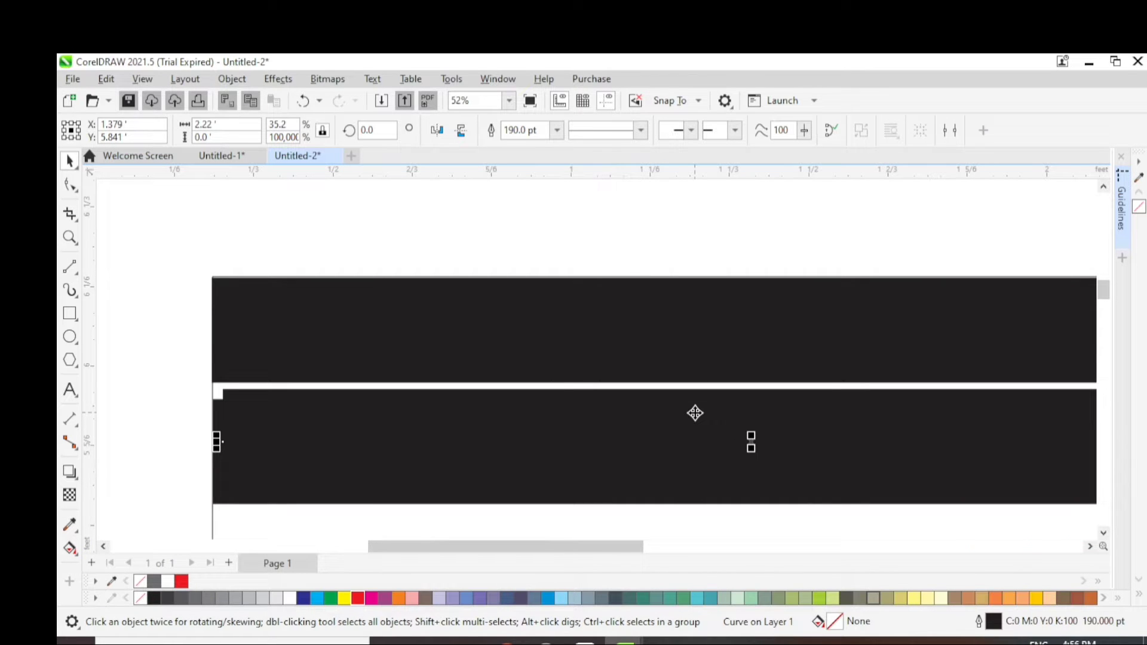
pyautogui.scroll(-2, 695, 413)
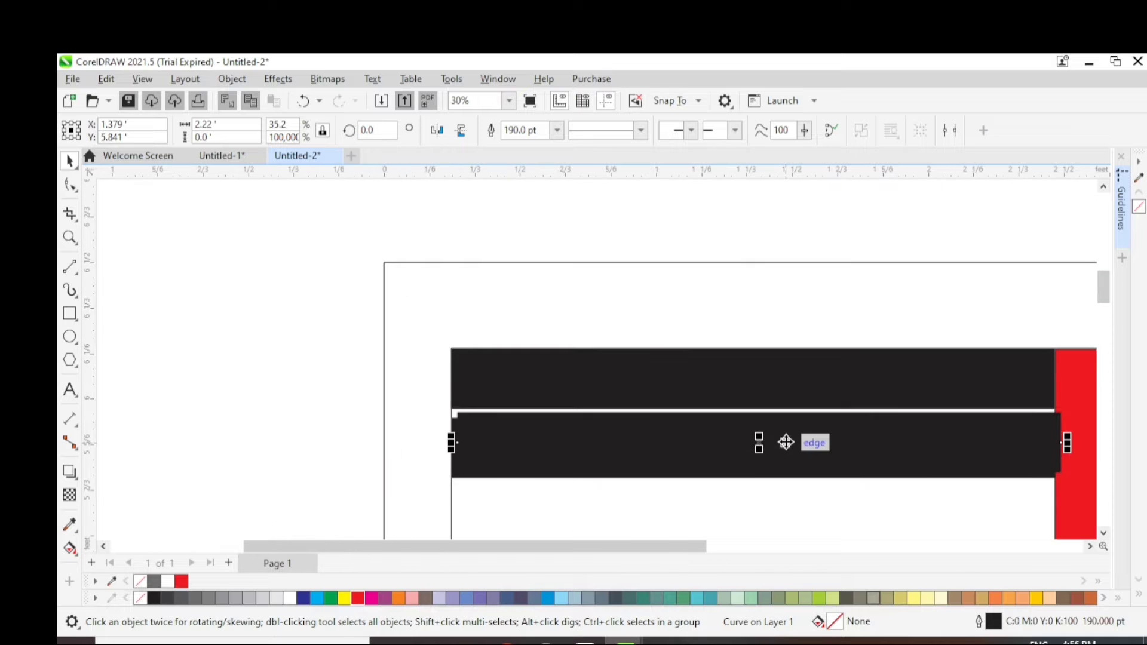
pyautogui.press('Down')
pyautogui.press('Down')
pyautogui.press('Down')
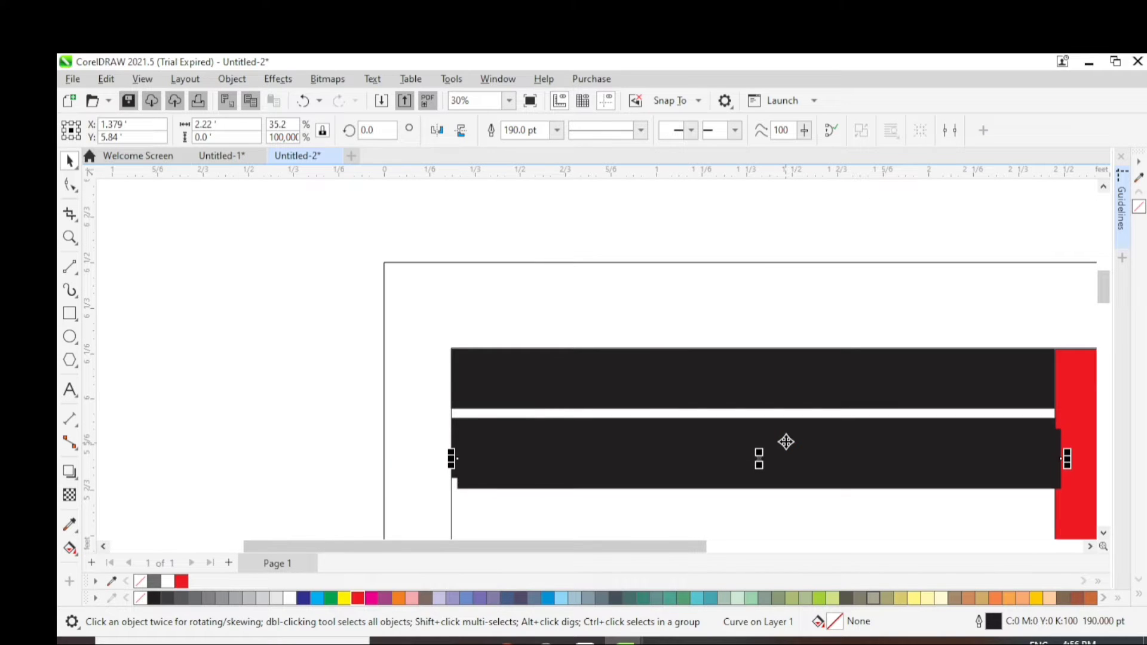
pyautogui.press('Down')
pyautogui.press('Down')
pyautogui.press('Down')
pyautogui.press('Down')
pyautogui.press('Down')
pyautogui.press('Down')
pyautogui.press('Down')
pyautogui.press('Down')
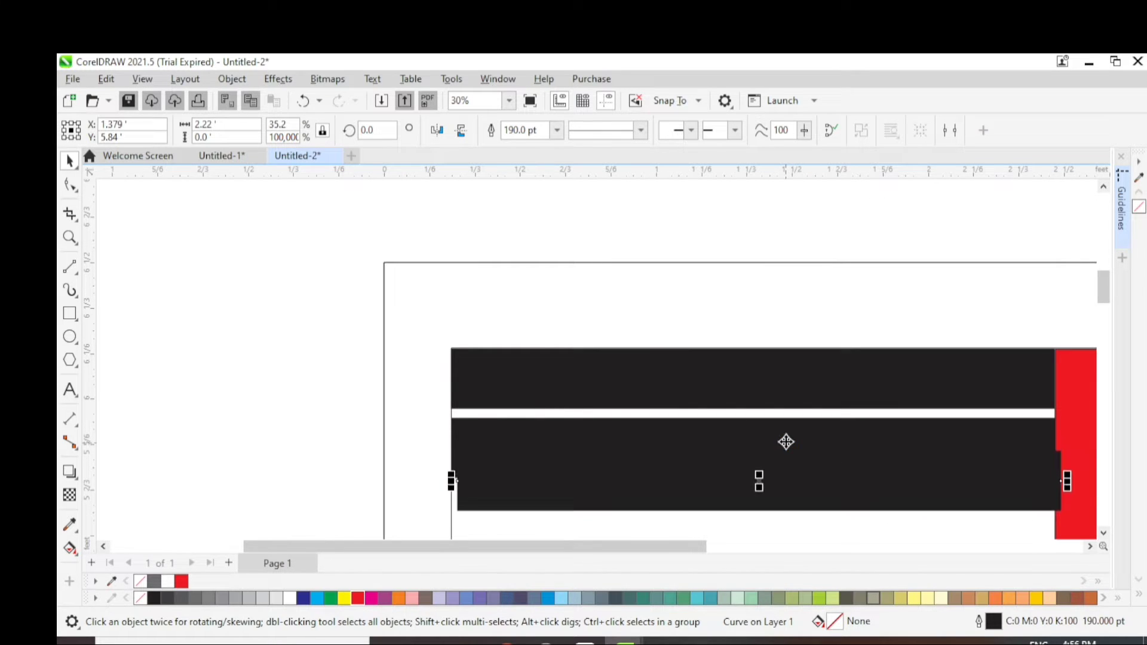
pyautogui.press('Down')
pyautogui.press('Down')
pyautogui.press('Down')
pyautogui.press('Down')
pyautogui.press('Down')
pyautogui.press('Down')
pyautogui.press('Down')
pyautogui.press('Down')
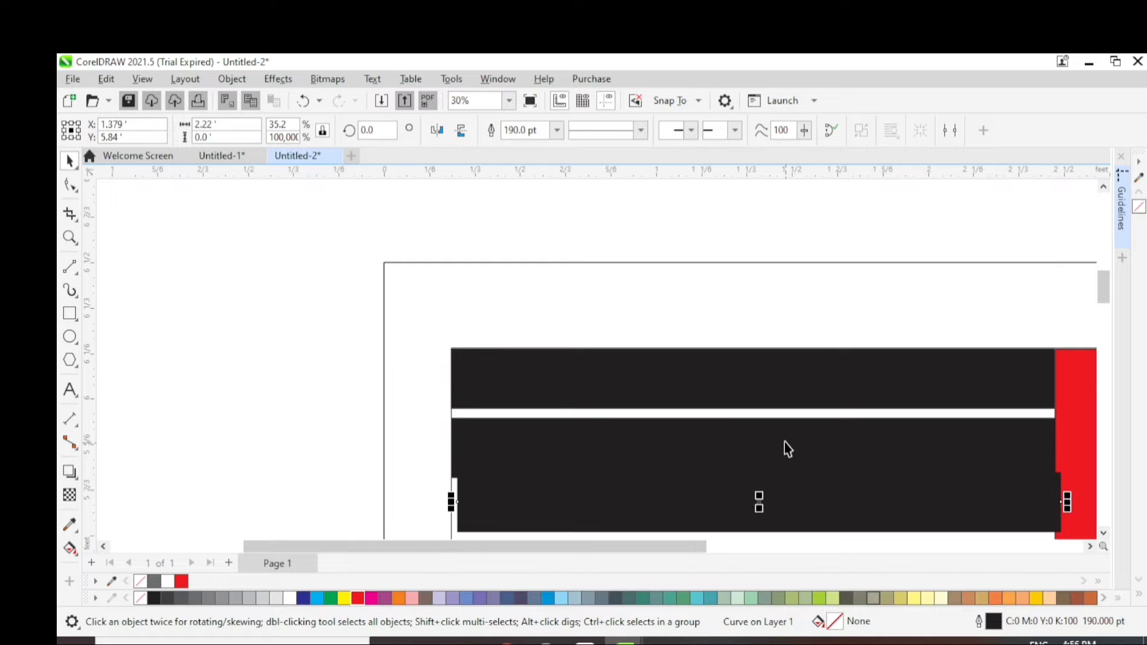
pyautogui.press('Down')
pyautogui.press('Down')
pyautogui.press('Left')
pyautogui.press('Left')
pyautogui.press('Left')
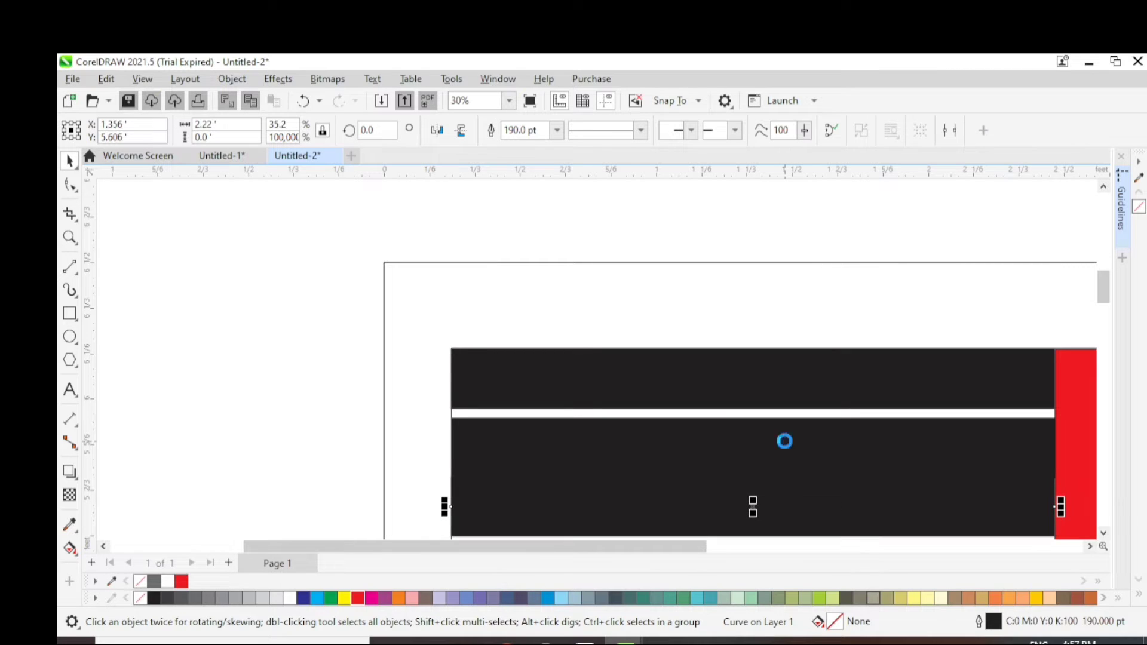
# Lower the third thick line to leave a narrow gap beneath the second, centred about 5.571 ft high
pyautogui.press('Down')
pyautogui.press('Down')
pyautogui.press('Down')
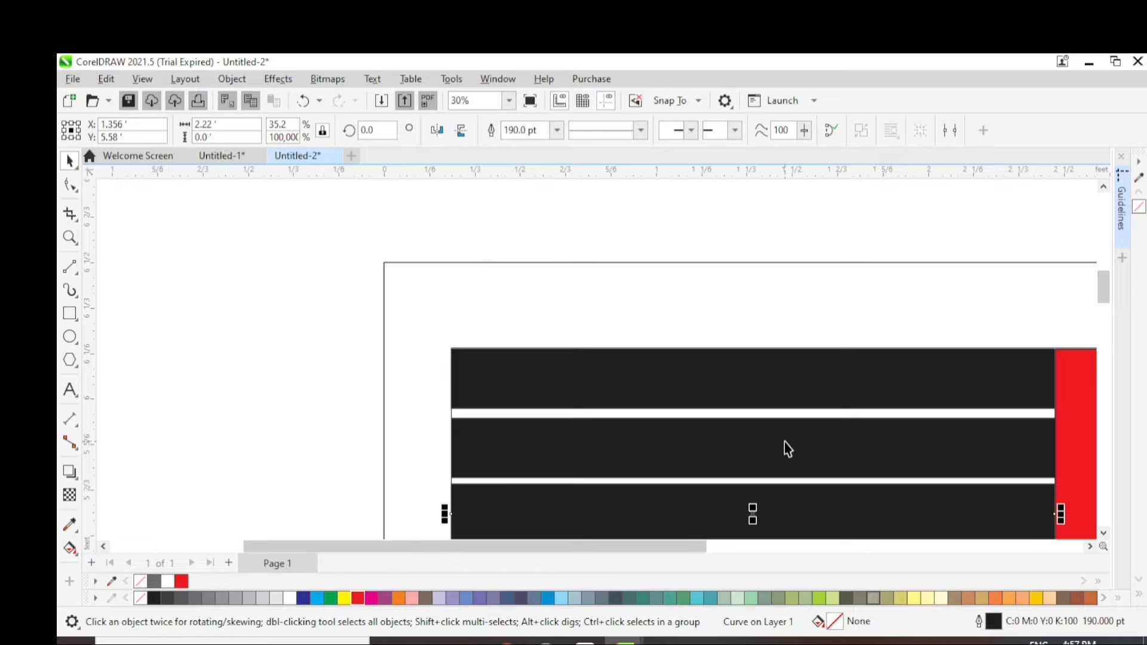
pyautogui.press('Down')
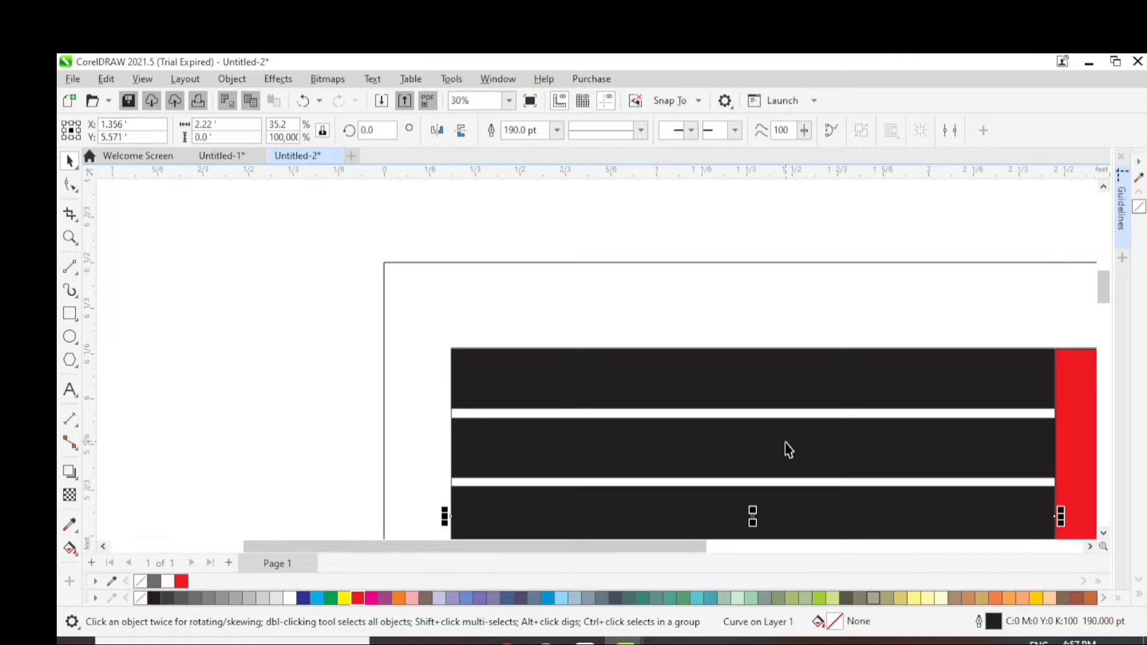
# Duplicate the third thick line twice at the same spacing, stacking copies downward to about 5.072 ft high
pyautogui.hotkey('ctrl', 'd')
pyautogui.hotkey('ctrl', 'd')
pyautogui.scroll(-1, 820, 445)
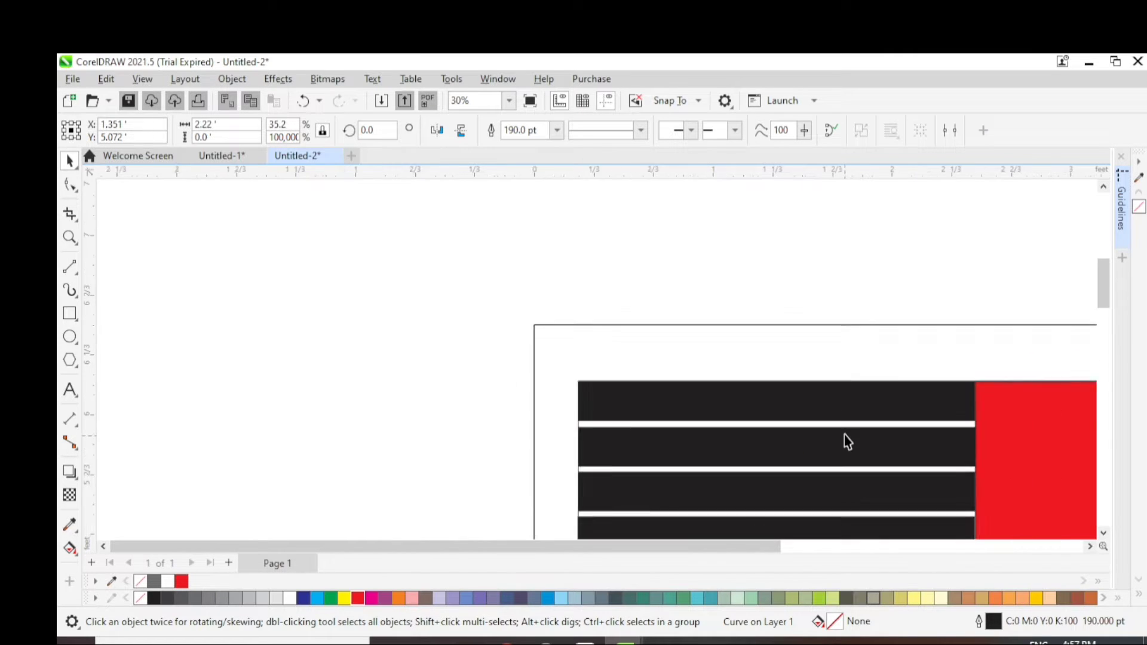
pyautogui.scroll(-4, 847, 440)
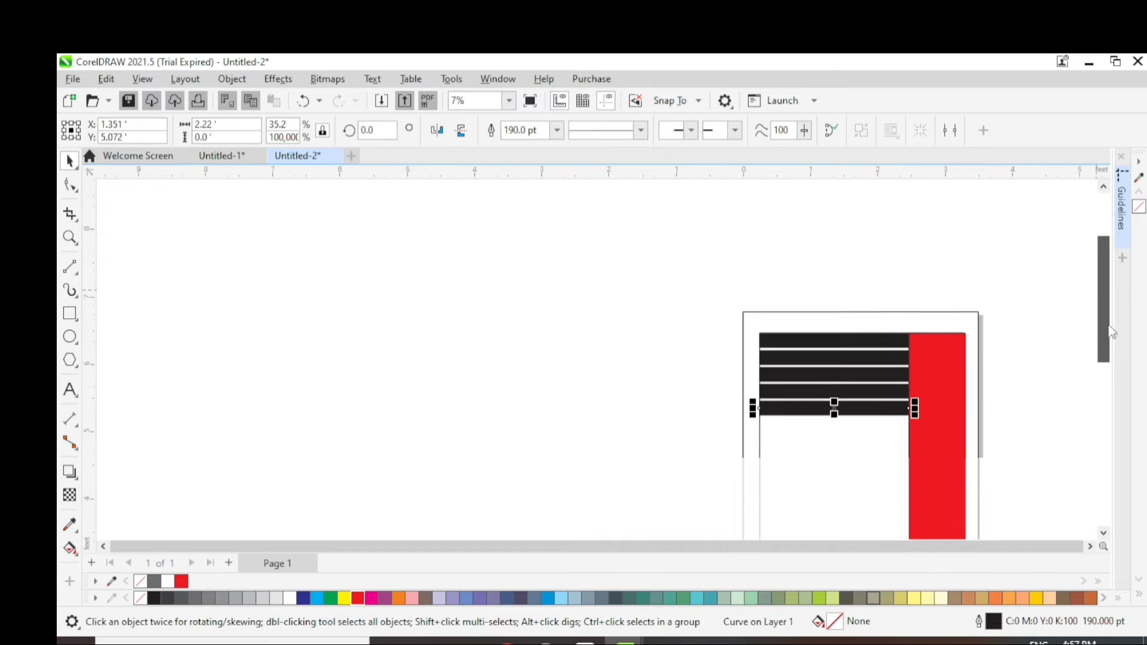
pyautogui.moveTo(1109, 332); pyautogui.dragTo(994, 351)
pyautogui.scroll(2, 892, 437)
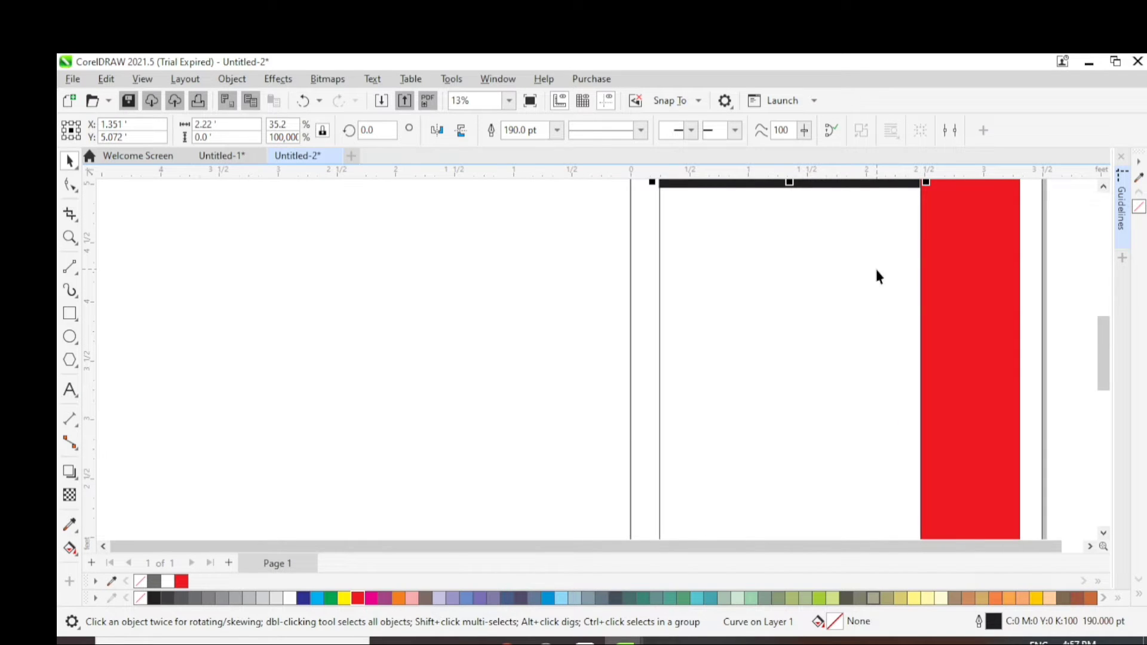
# Undo the last two thick line copies and return to the Pick tool
pyautogui.press('F10')
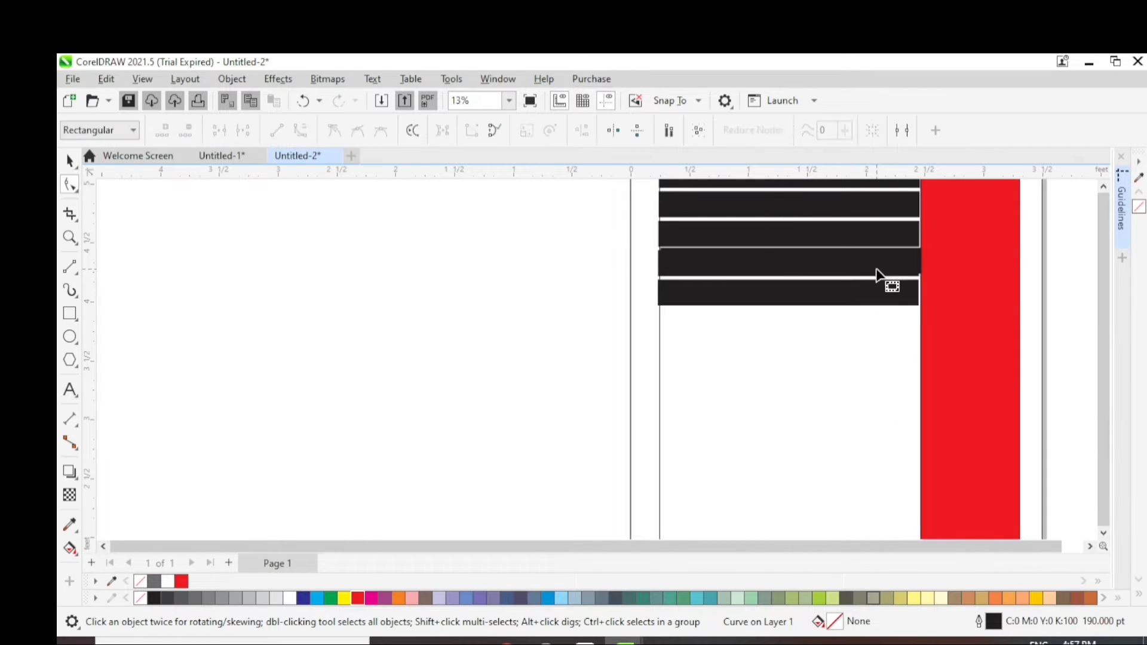
pyautogui.hotkey('ctrl', 'z')
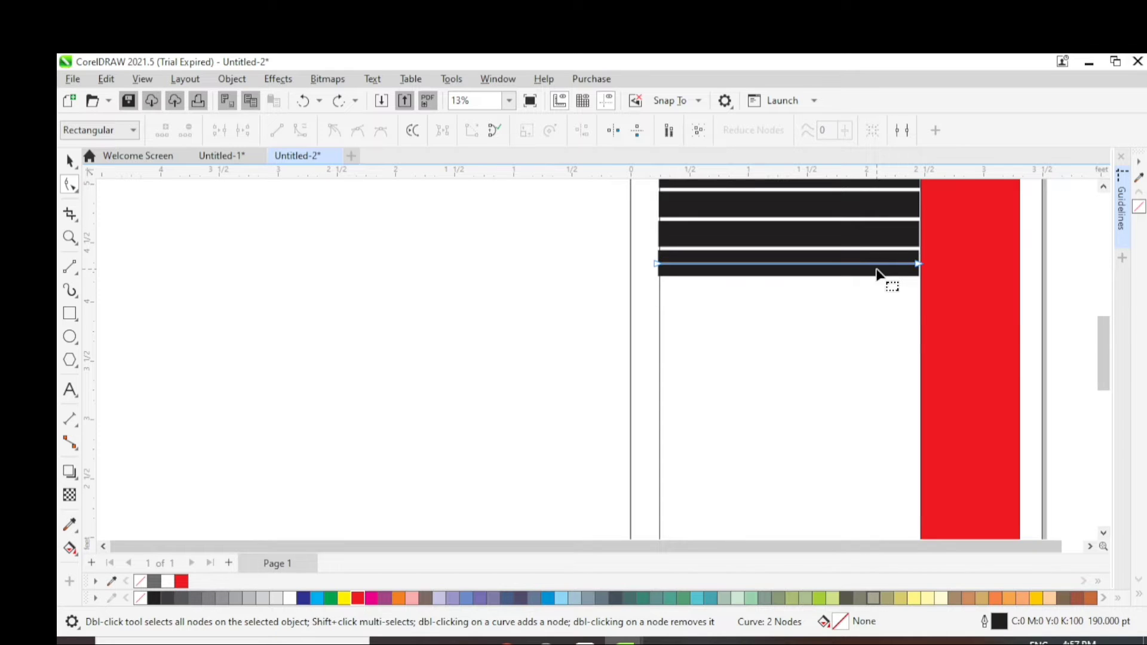
pyautogui.hotkey('ctrl', 'z')
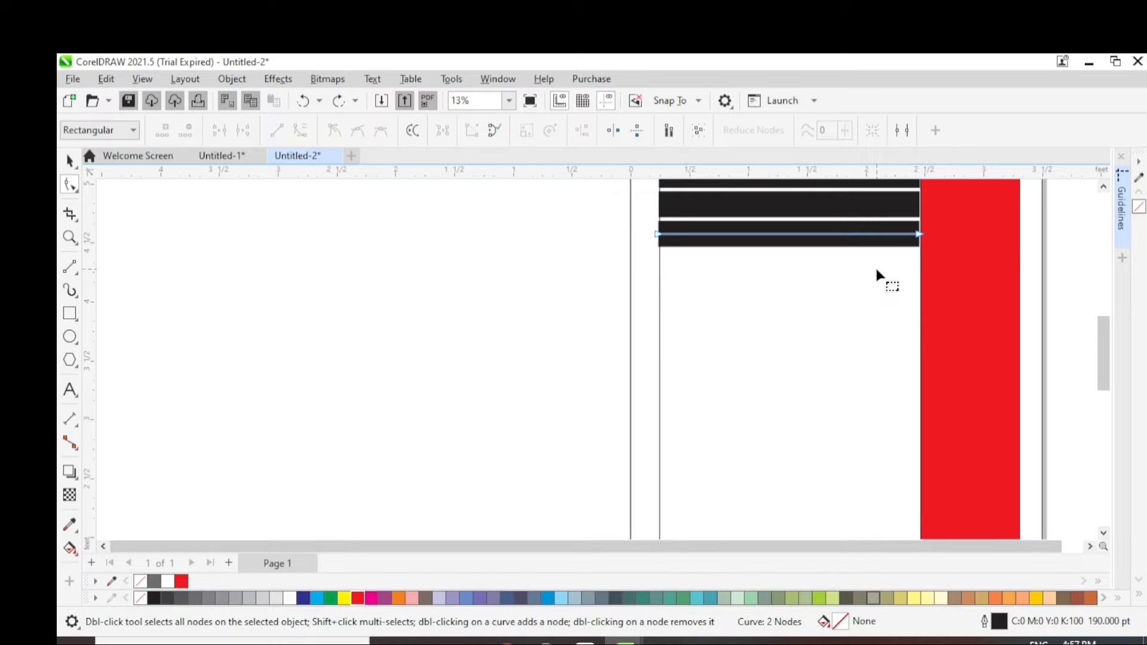
pyautogui.click(70, 161)
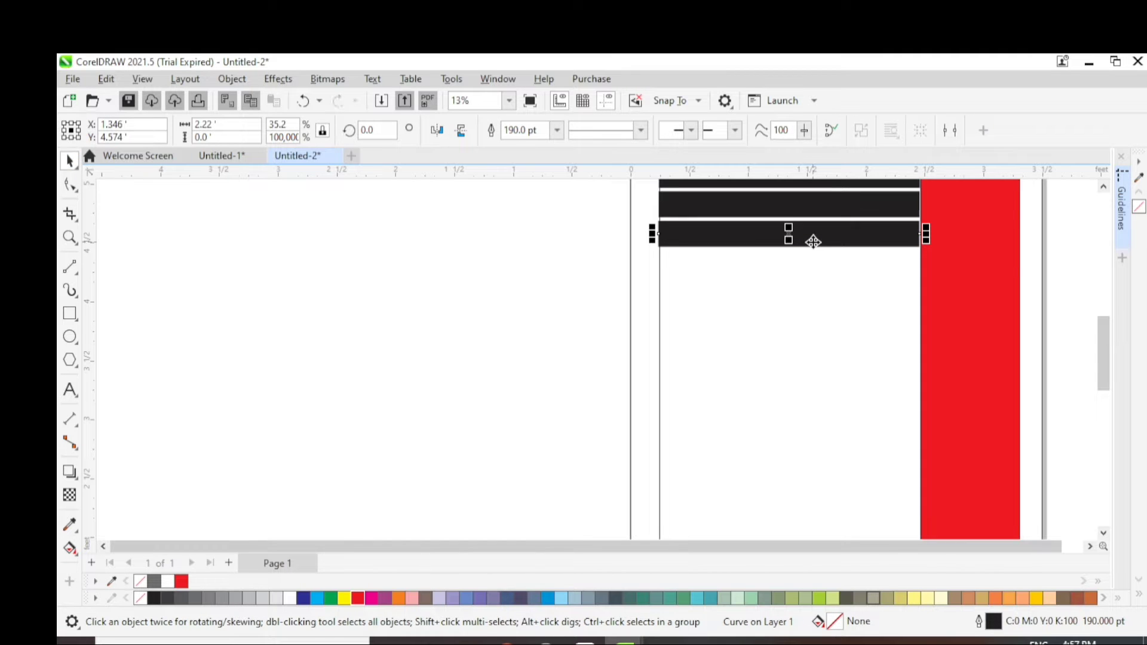
# Repeat the thick line duplication at equal spacing down the inner rectangle until the lowest copy is centred about 1.833 ft high
pyautogui.hotkey('ctrl', 'z')
pyautogui.hotkey('ctrl', 'r')
pyautogui.hotkey('ctrl', 'r')
pyautogui.hotkey('ctrl', 'r')
pyautogui.hotkey('ctrl', 'r')
pyautogui.hotkey('ctrl', 'r')
pyautogui.hotkey('ctrl', 'r')
pyautogui.hotkey('ctrl', 'r')
pyautogui.hotkey('ctrl', 'r')
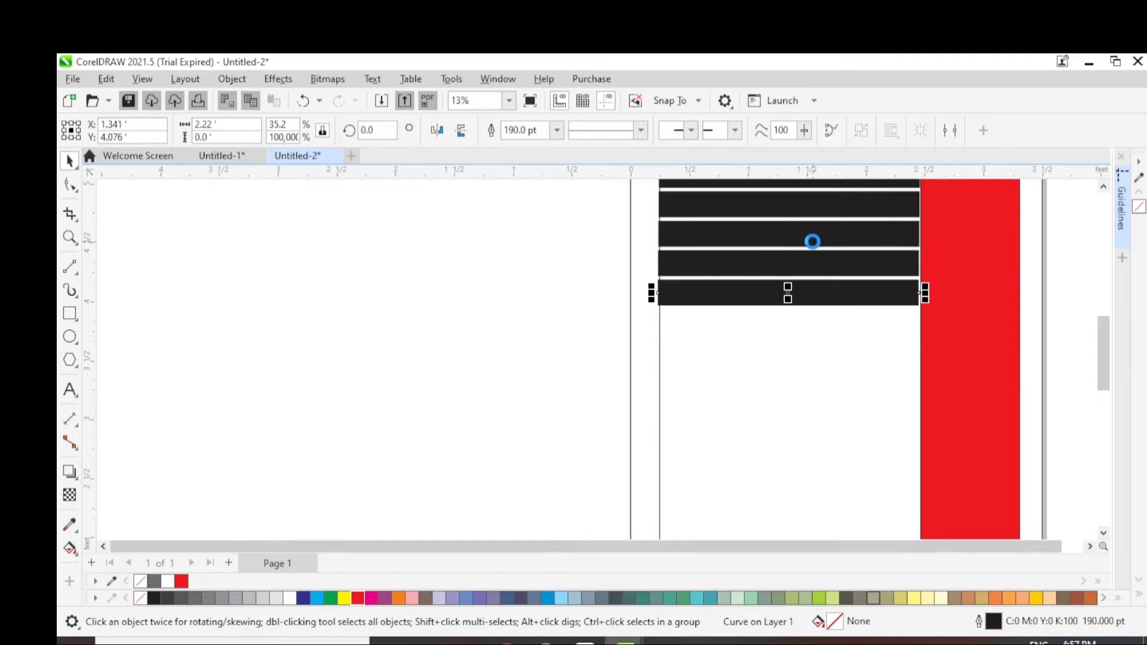
pyautogui.hotkey('ctrl', 'r')
pyautogui.hotkey('ctrl', 'r')
pyautogui.hotkey('ctrl', 'r')
pyautogui.hotkey('ctrl', 'r')
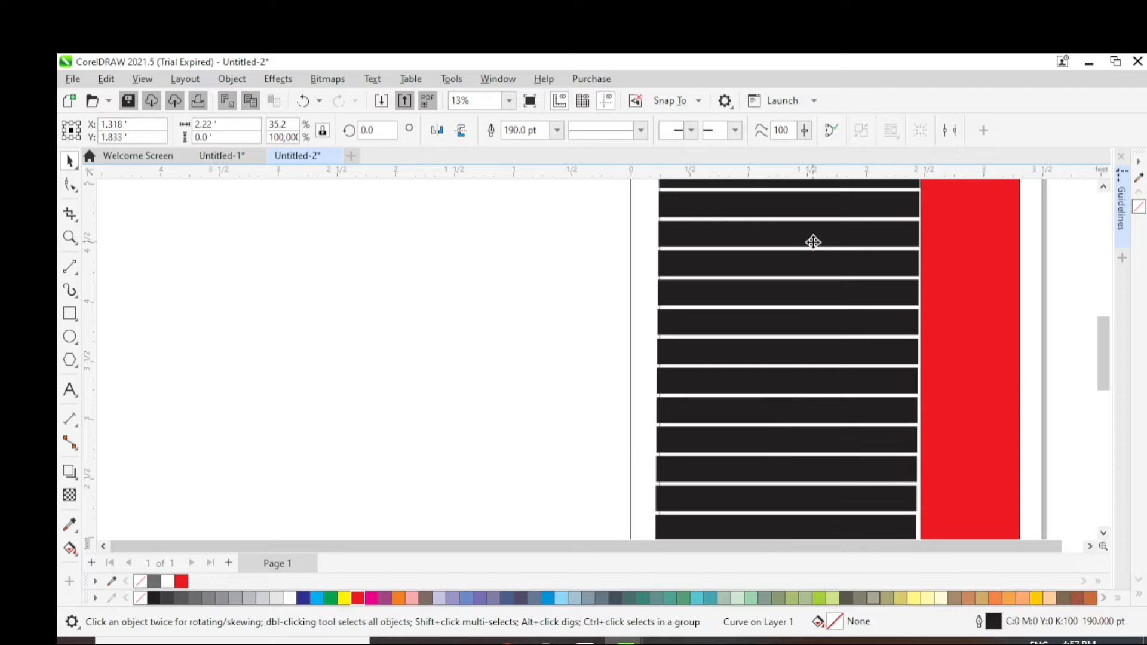
# Continue stacking equally spaced thick line copies to the inner rectangle's bottom edge and delete the last one, which overshoots it
pyautogui.scroll(-2, 813, 241)
pyautogui.scroll(-1, 827, 365)
pyautogui.hotkey('ctrl', 'r')
pyautogui.hotkey('ctrl', 'r')
pyautogui.hotkey('ctrl', 'r')
pyautogui.hotkey('ctrl', 'r')
pyautogui.hotkey('ctrl', 'r')
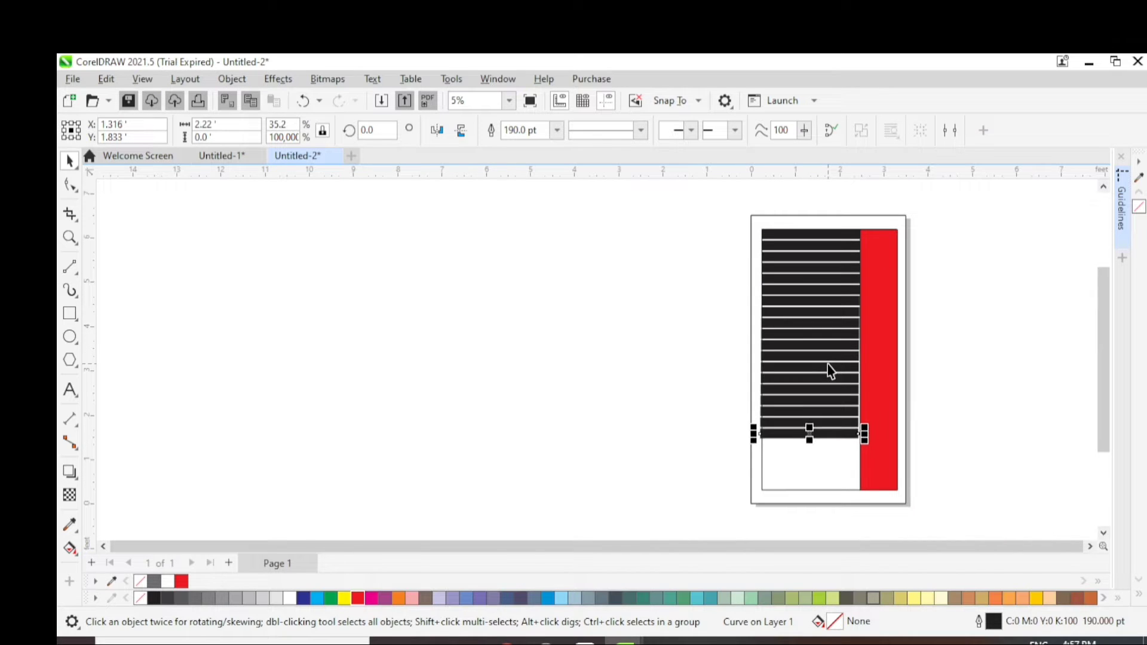
pyautogui.hotkey('ctrl', 'r')
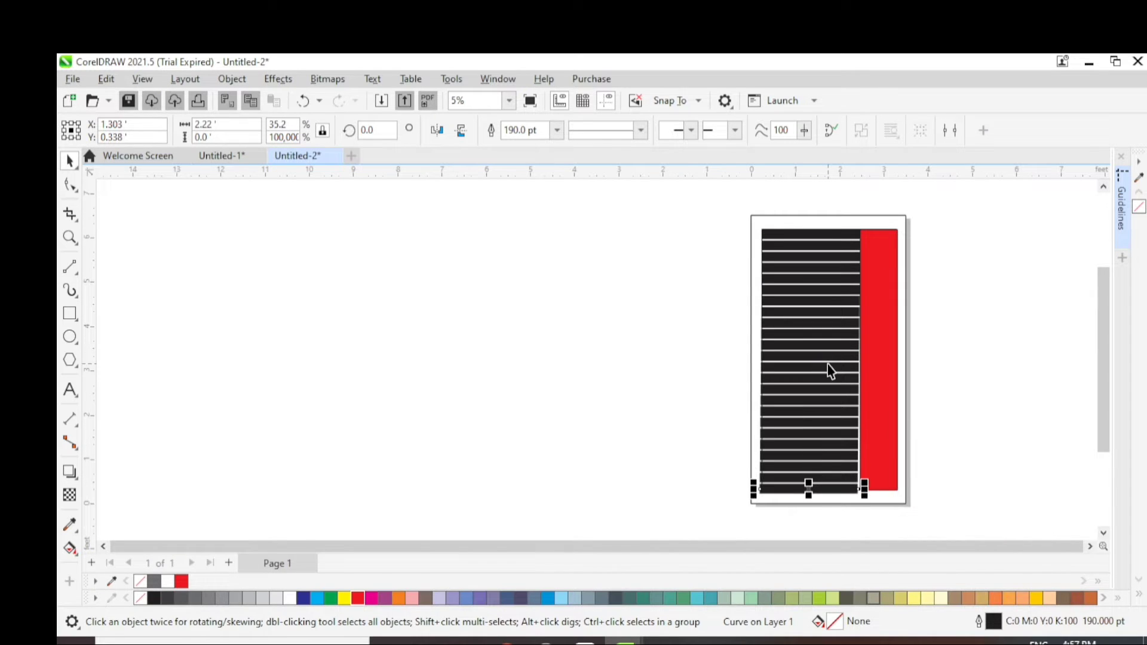
pyautogui.press('Delete')
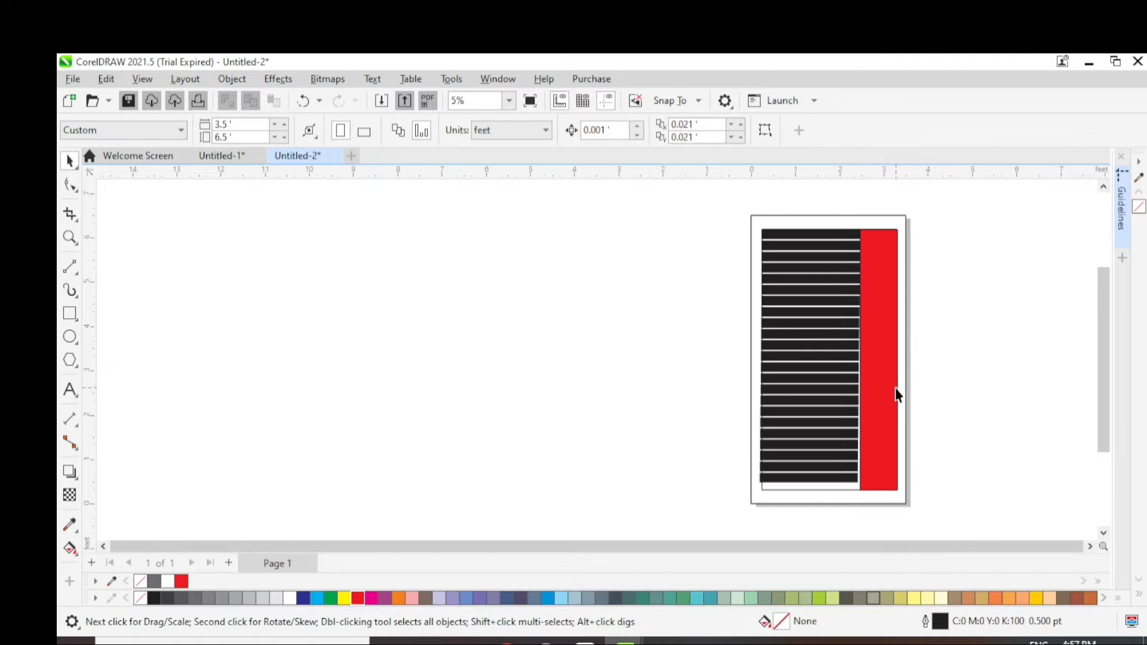
# Move the lowest thick line onto the inner rectangle's bottom edge, fitted between its left edge and the red strip, centred about 1.35 ft, 0.429 ft
pyautogui.scroll(2, 863, 485)
pyautogui.click(840, 462)
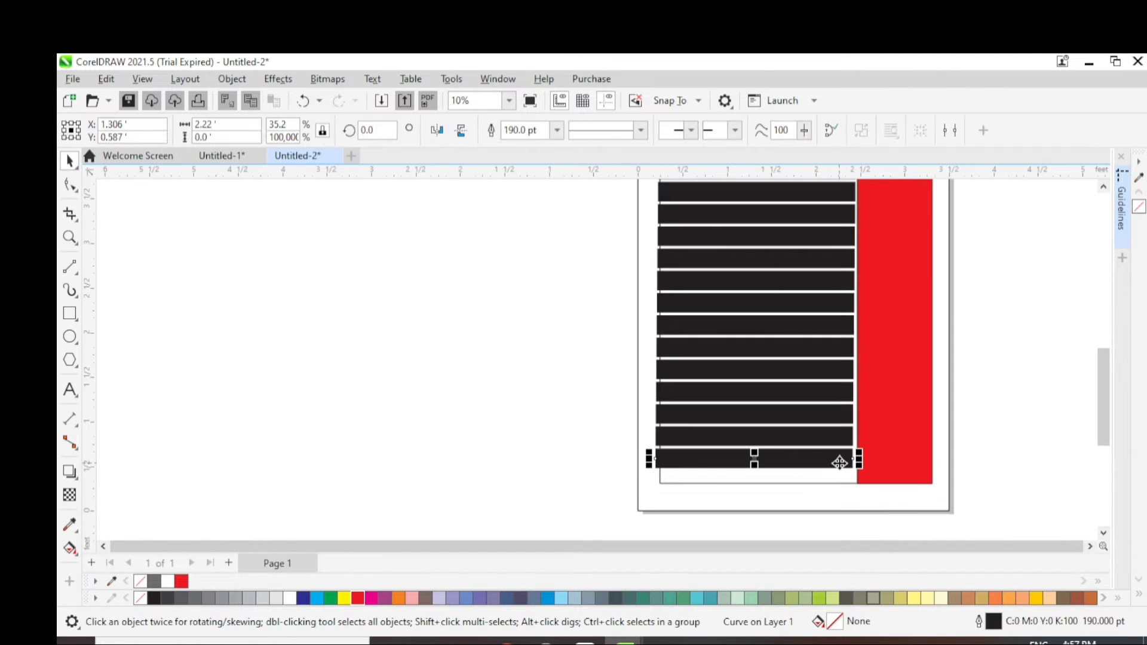
pyautogui.moveTo(839, 462); pyautogui.dragTo(840, 464)
pyautogui.moveTo(839, 462); pyautogui.dragTo(839, 464)
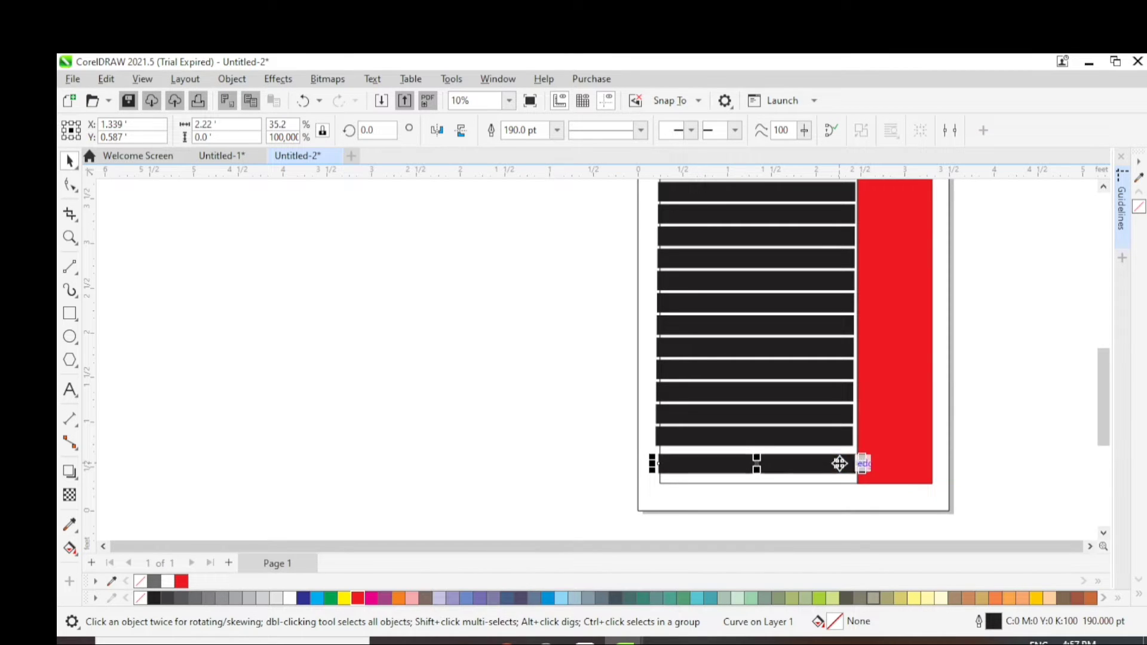
pyautogui.press('Down')
pyautogui.press('Down')
pyautogui.press('Down')
pyautogui.press('Down')
pyautogui.press('Down')
pyautogui.press('Down')
pyautogui.press('Down')
pyautogui.press('Down')
pyautogui.press('Down')
pyautogui.press('Down')
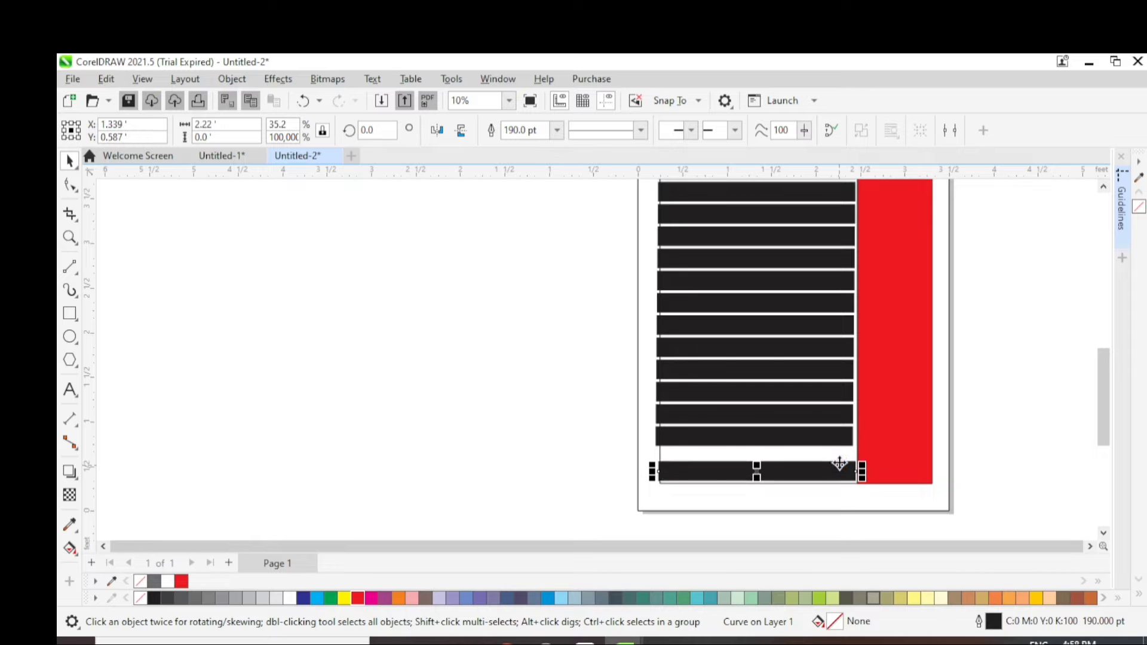
pyautogui.press('Down')
pyautogui.press('Down')
pyautogui.press('Down')
pyautogui.press('Down')
pyautogui.press('Down')
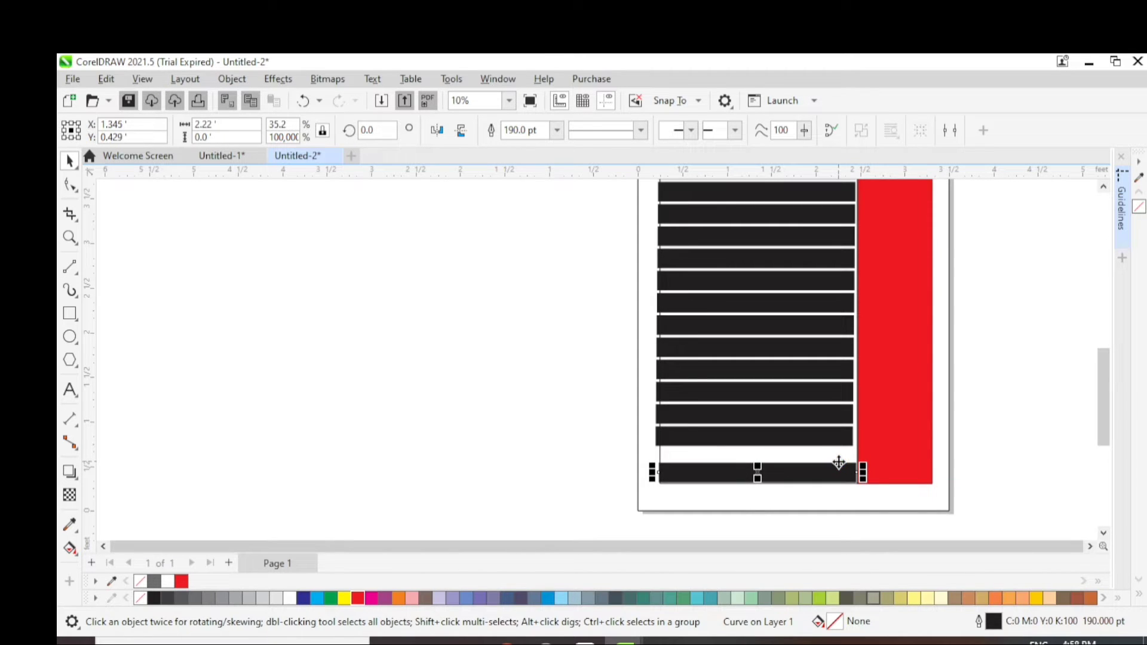
pyautogui.click(832, 438)
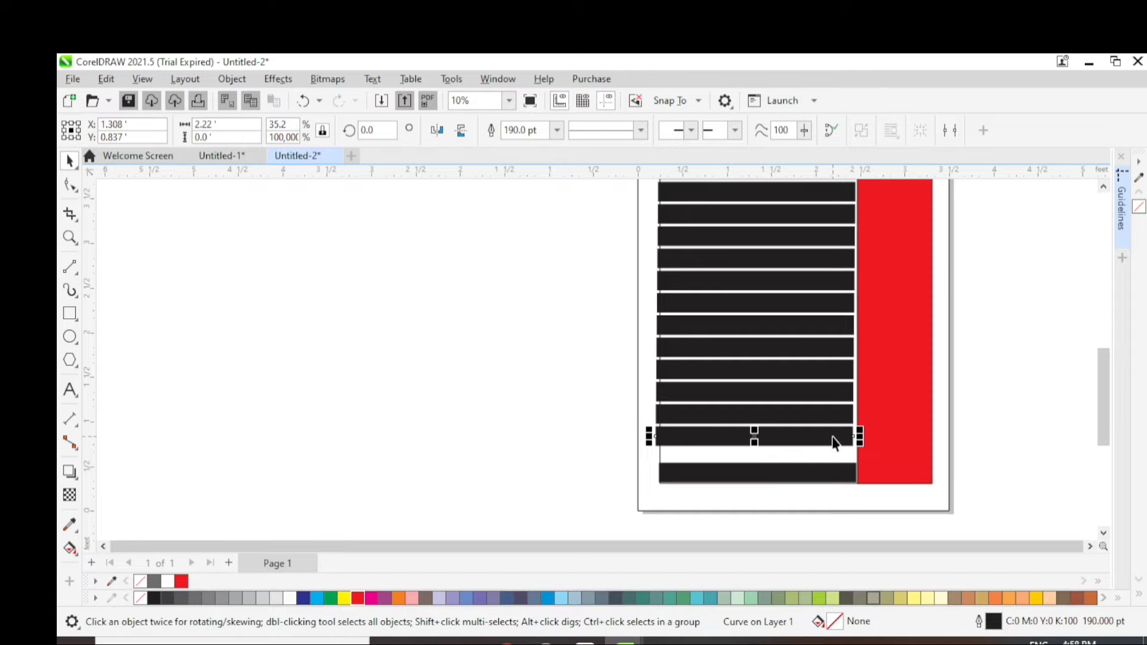
pyautogui.click(836, 473)
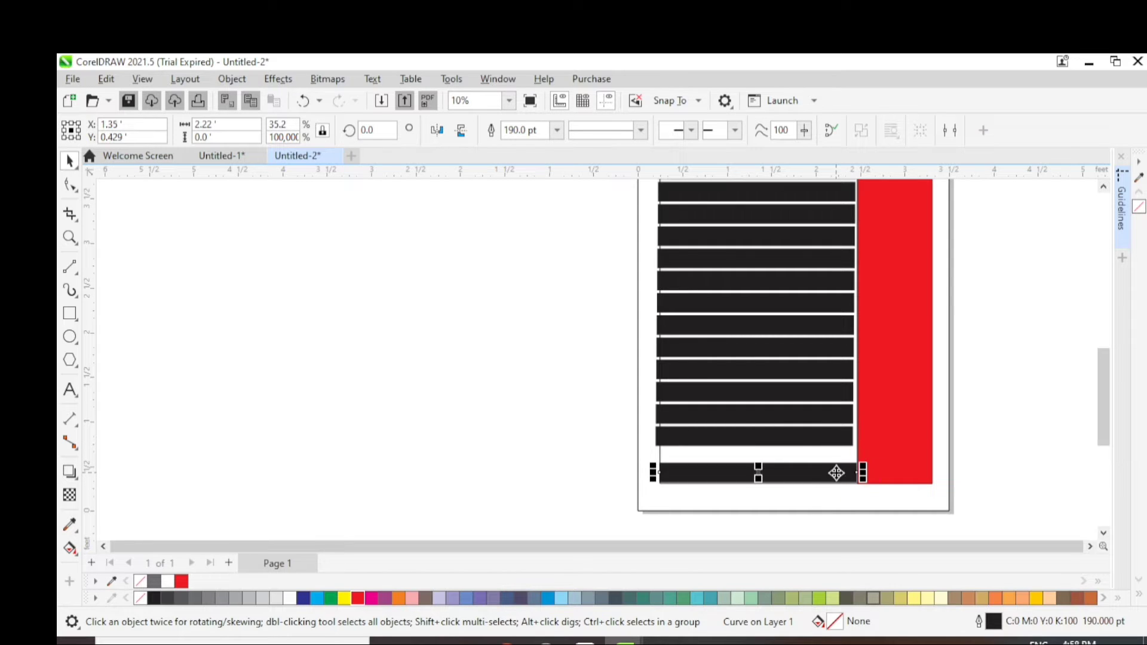
pyautogui.press('Right')
# Move the second-lowest thick line down to a narrow gap above the bottom one and align its ends, centred about 1.351 ft, 0.709 ft
pyautogui.click(818, 441)
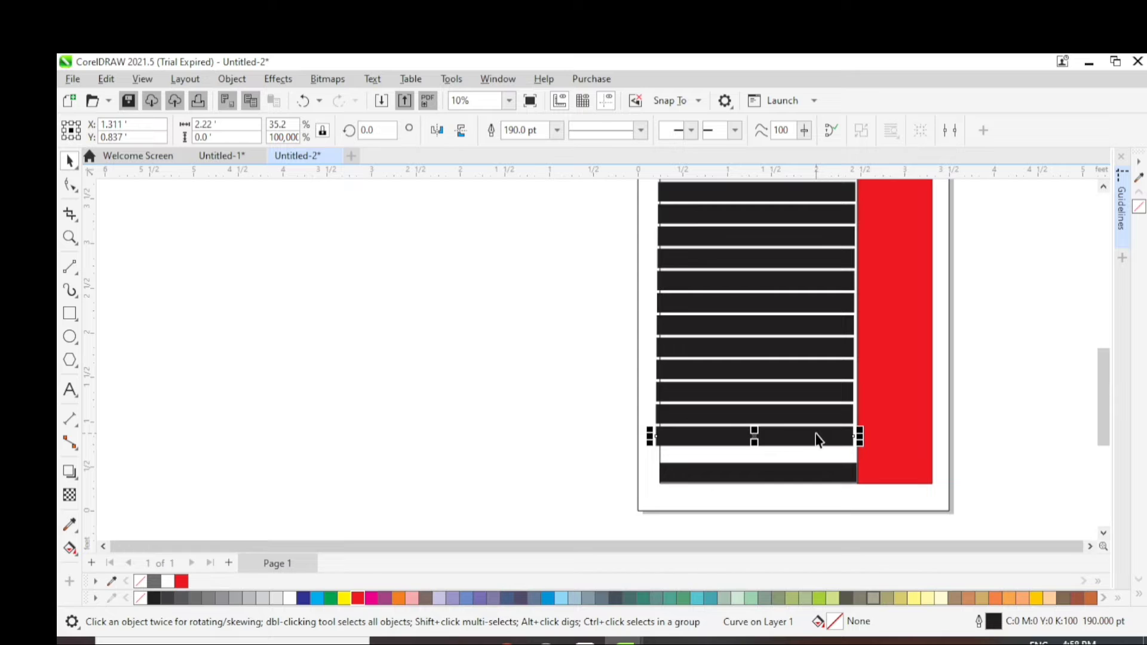
pyautogui.press('Down')
pyautogui.press('Down')
pyautogui.press('Down')
pyautogui.press('Down')
pyautogui.press('Down')
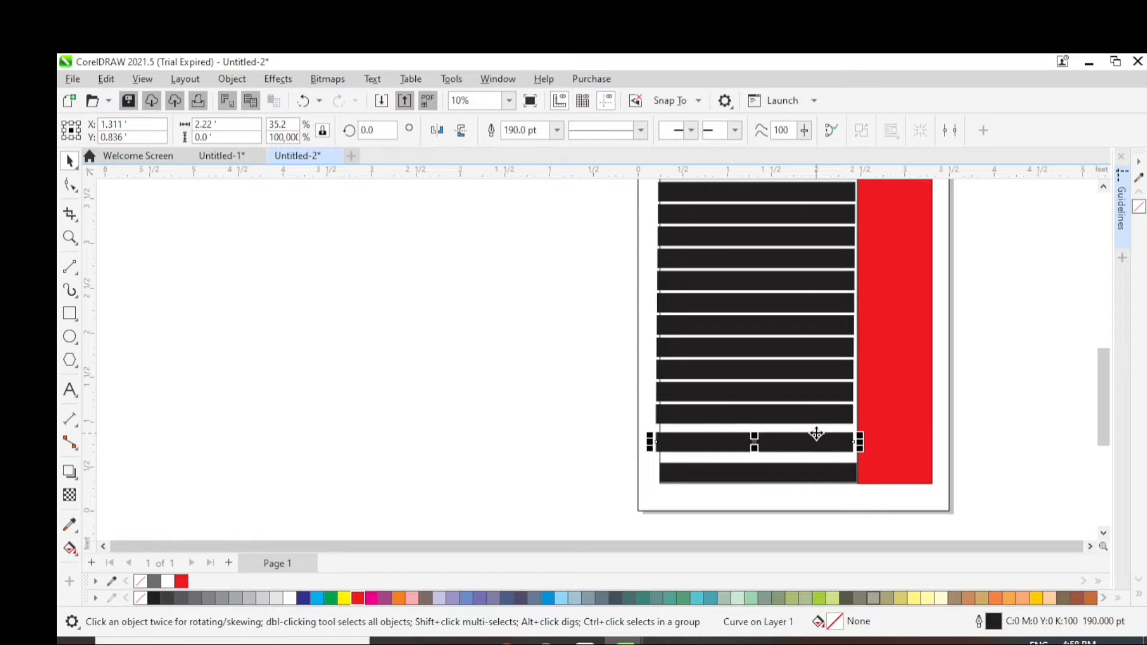
pyautogui.press('Down')
pyautogui.press('Down')
pyautogui.press('Down')
pyautogui.press('Down')
pyautogui.press('Down')
pyautogui.press('Down')
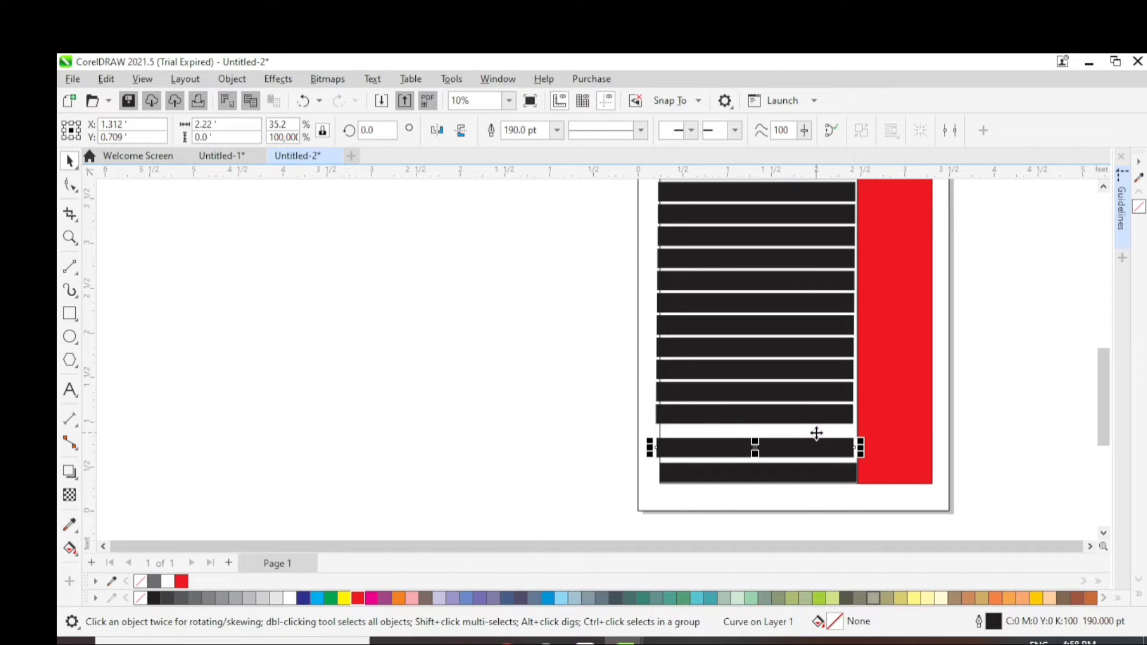
pyautogui.press('Right')
pyautogui.press('Right')
pyautogui.press('Right')
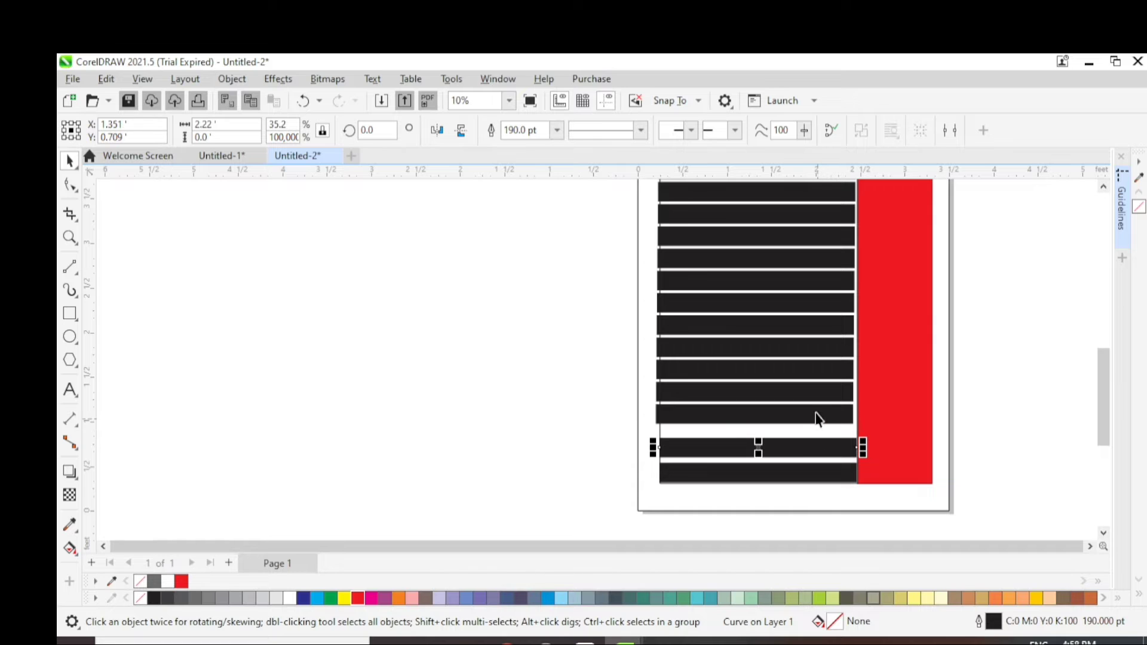
# Shift the third-lowest thick line down and right to align with the lines below, centred about 1.349 ft, 1.004 ft
pyautogui.click(812, 407)
pyautogui.press('Down')
pyautogui.press('Down')
pyautogui.press('Down')
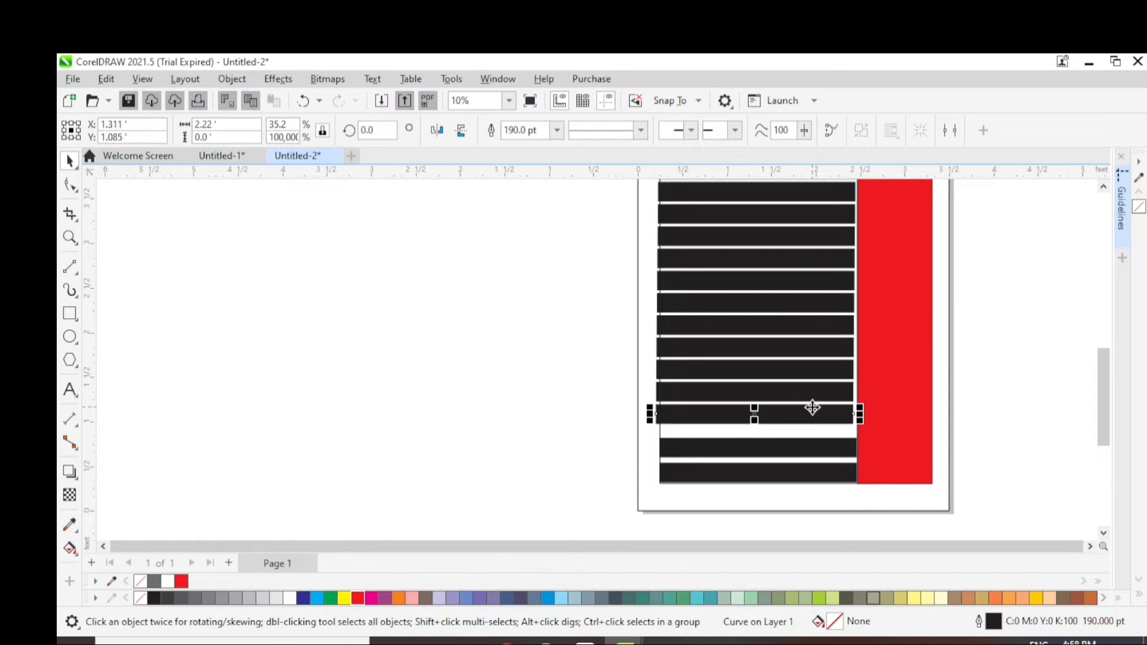
pyautogui.press('Right')
pyautogui.press('Right')
pyautogui.press('Right')
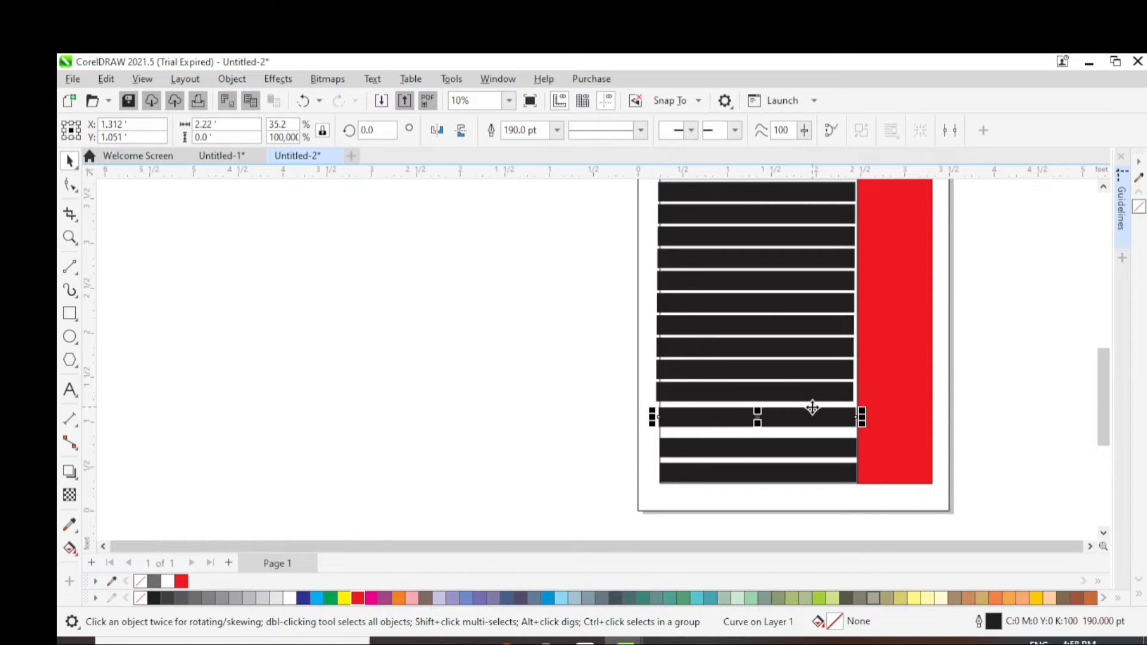
pyautogui.press('Down')
pyautogui.press('Down')
pyautogui.press('Down')
pyautogui.press('Down')
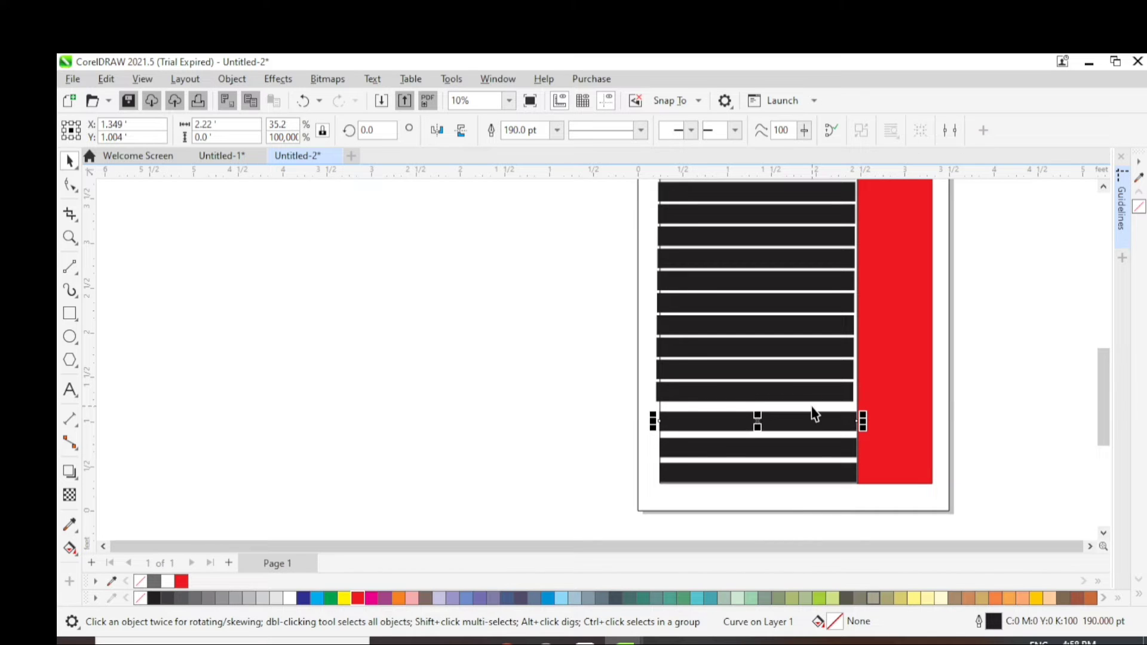
# Shift the fourth-lowest thick line down and right to align with the lines below, centred about 1.344 ft, 1.268 ft
pyautogui.click(829, 369)
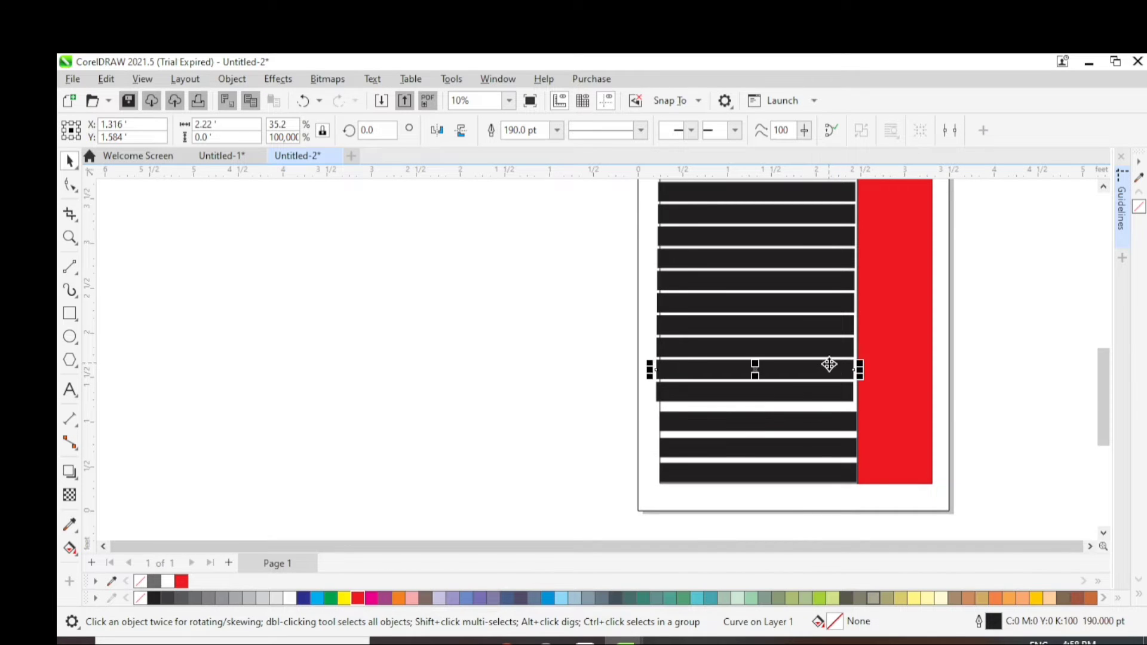
pyautogui.click(816, 396)
pyautogui.press('Down')
pyautogui.press('Down')
pyautogui.press('Down')
pyautogui.press('Down')
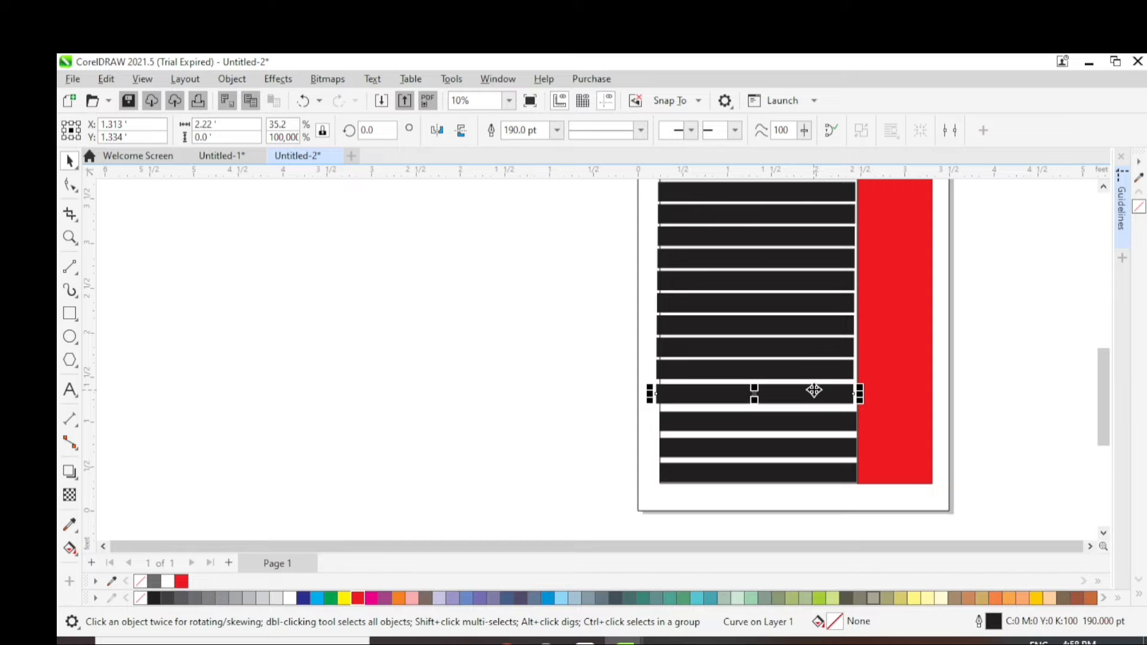
pyautogui.press('Down')
pyautogui.press('Down')
pyautogui.press('Down')
pyautogui.press('Down')
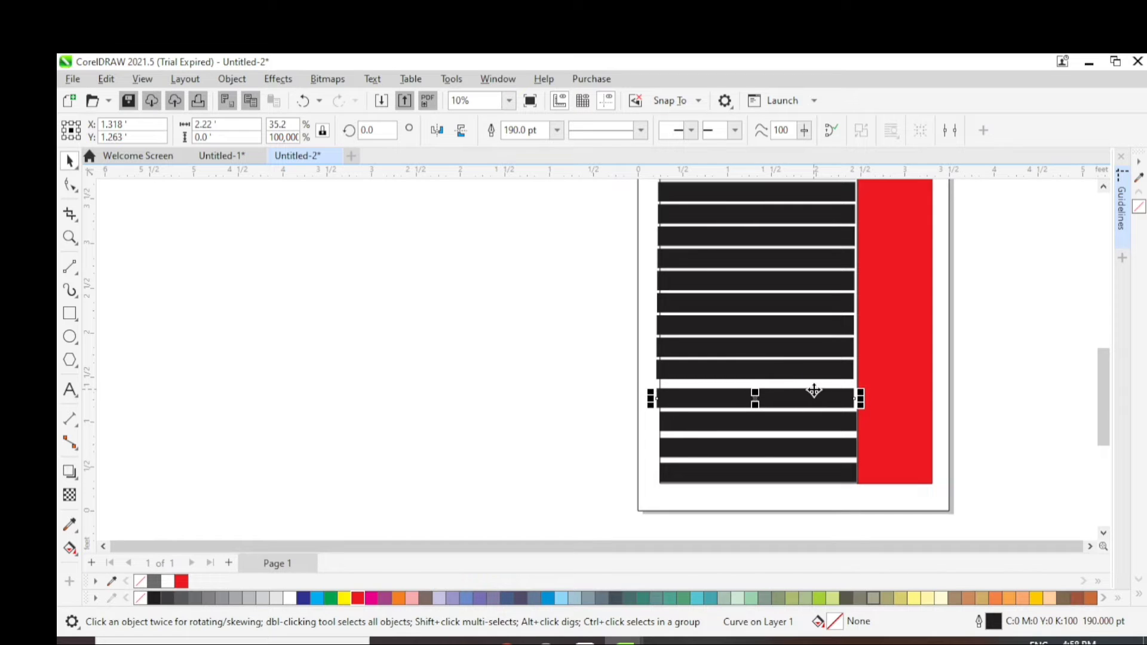
pyautogui.press('Right')
pyautogui.press('Right')
pyautogui.press('Up')
pyautogui.press('Up')
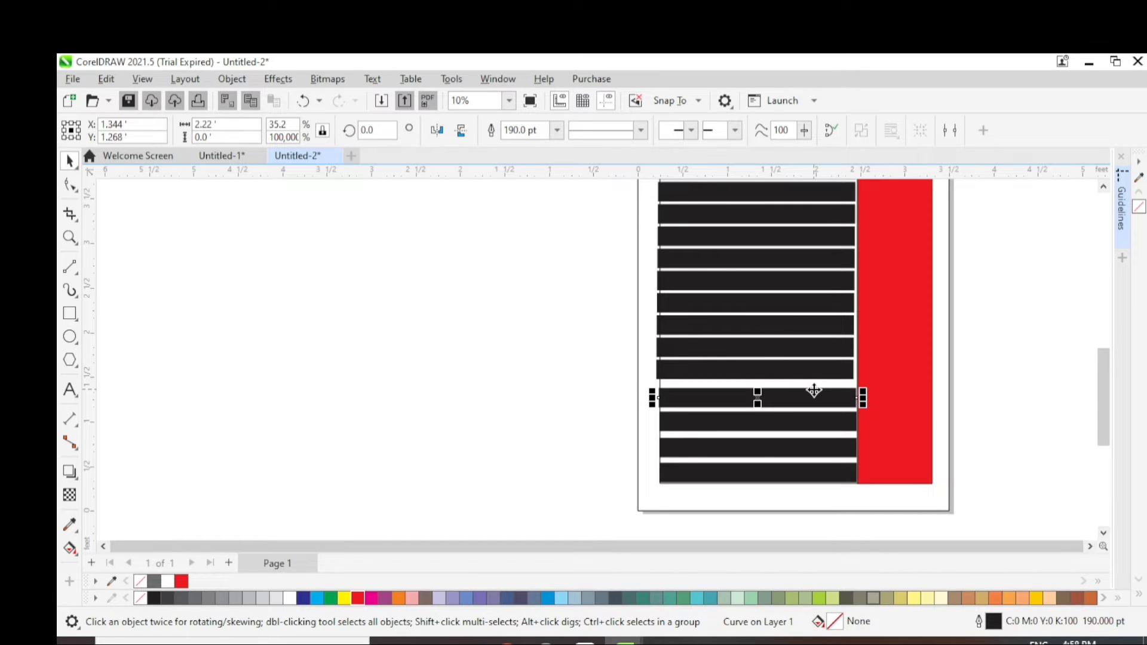
# Nudge the third-lowest thick line slightly down and left, centred about 1.351 ft, 1.002 ft
pyautogui.click(809, 424)
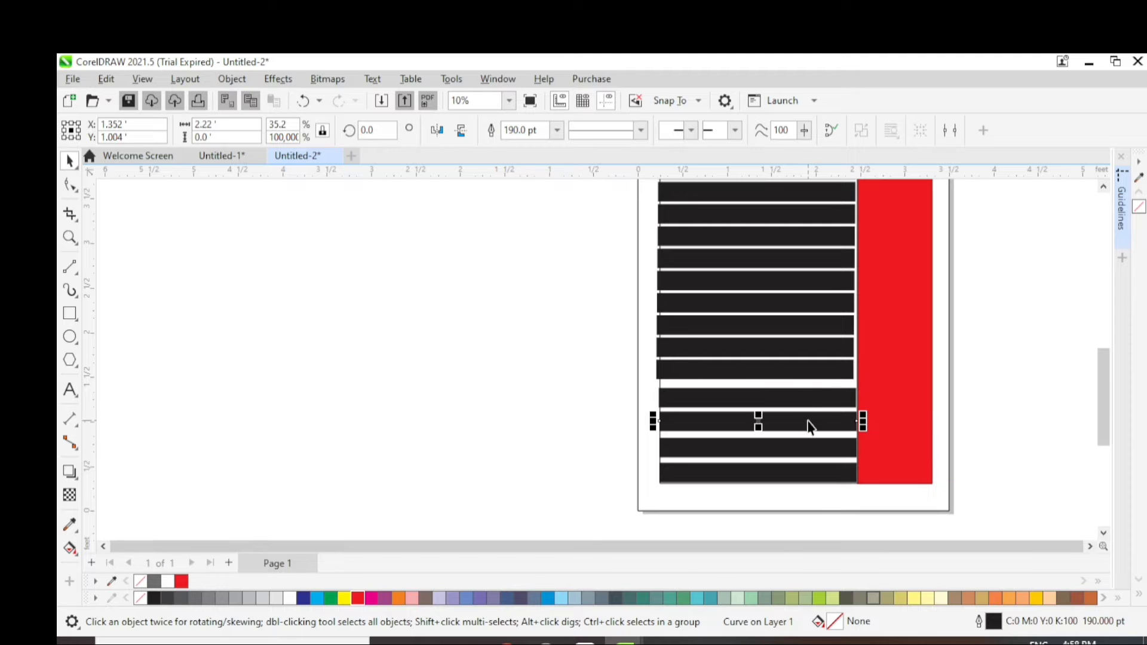
pyautogui.press('Left')
pyautogui.press('Down')
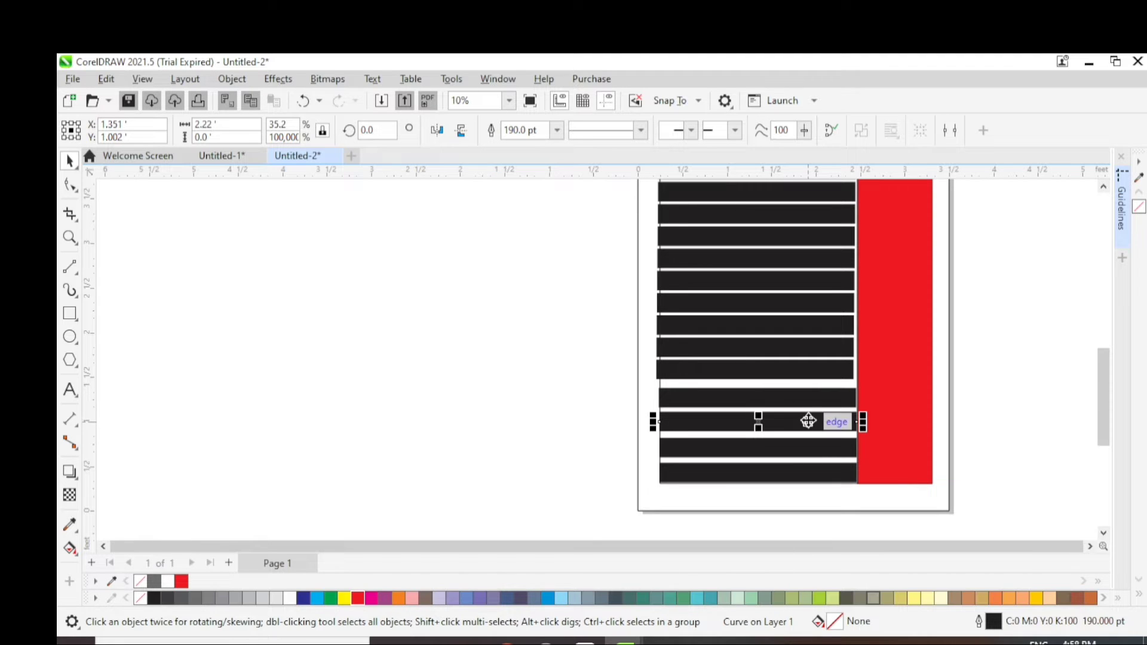
pyautogui.click(830, 396)
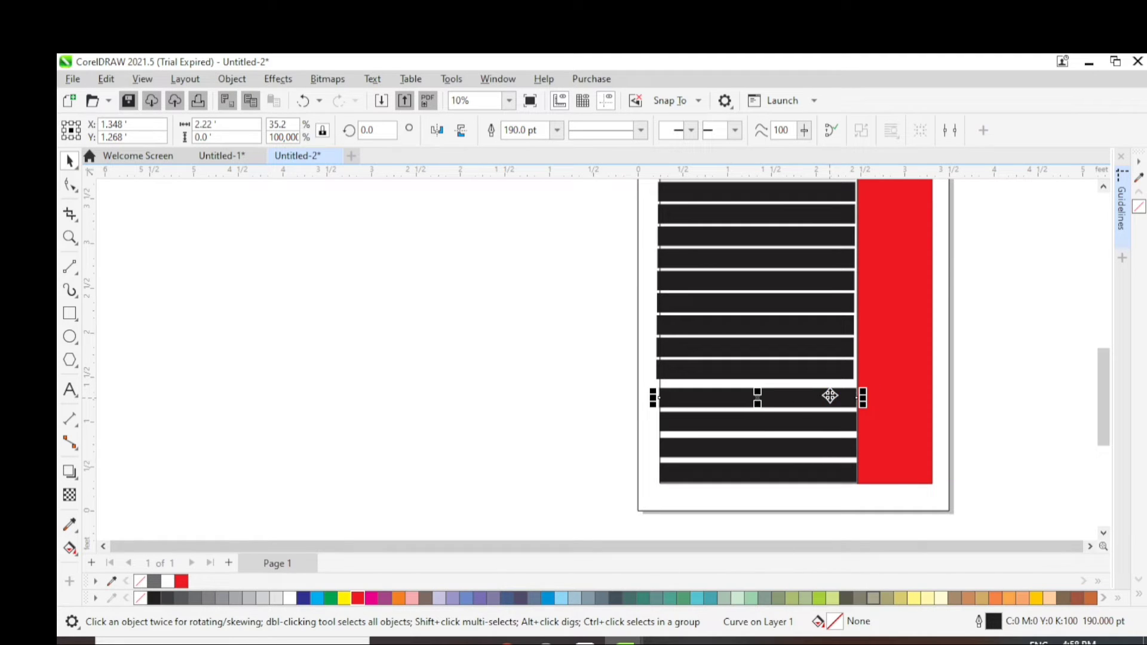
# Shift the fifth-lowest thick line right to the red strip and slightly down, centred about 1.355 ft, 1.559 ft
pyautogui.click(831, 373)
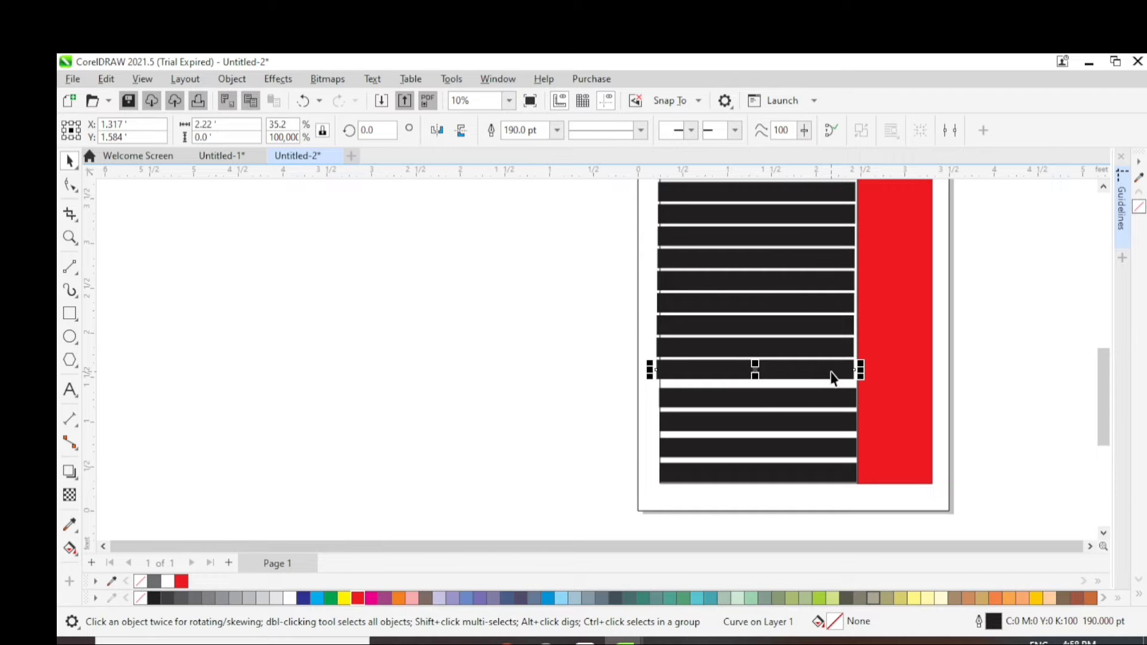
pyautogui.press('Right')
pyautogui.press('Down')
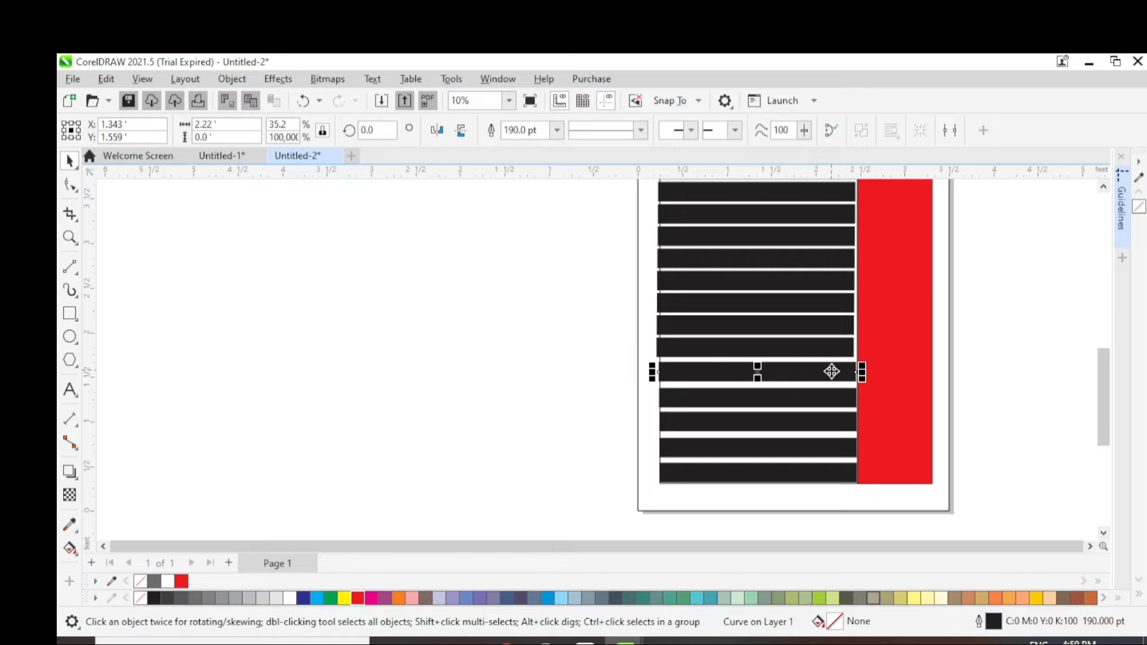
pyautogui.scroll(4, 854, 399)
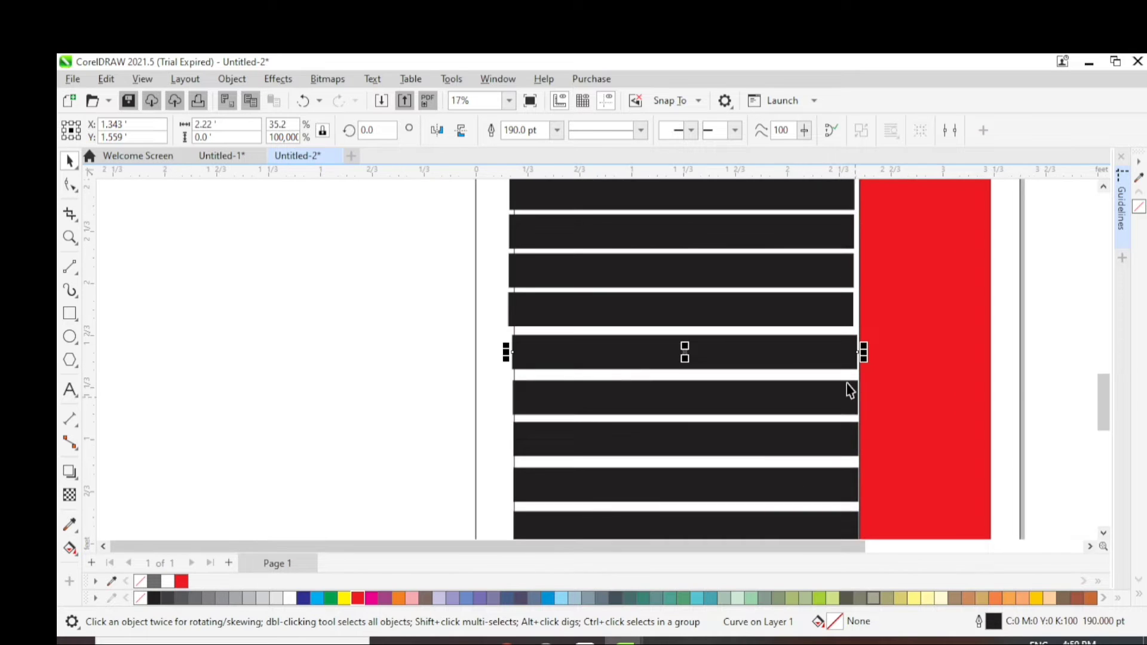
pyautogui.press('Right')
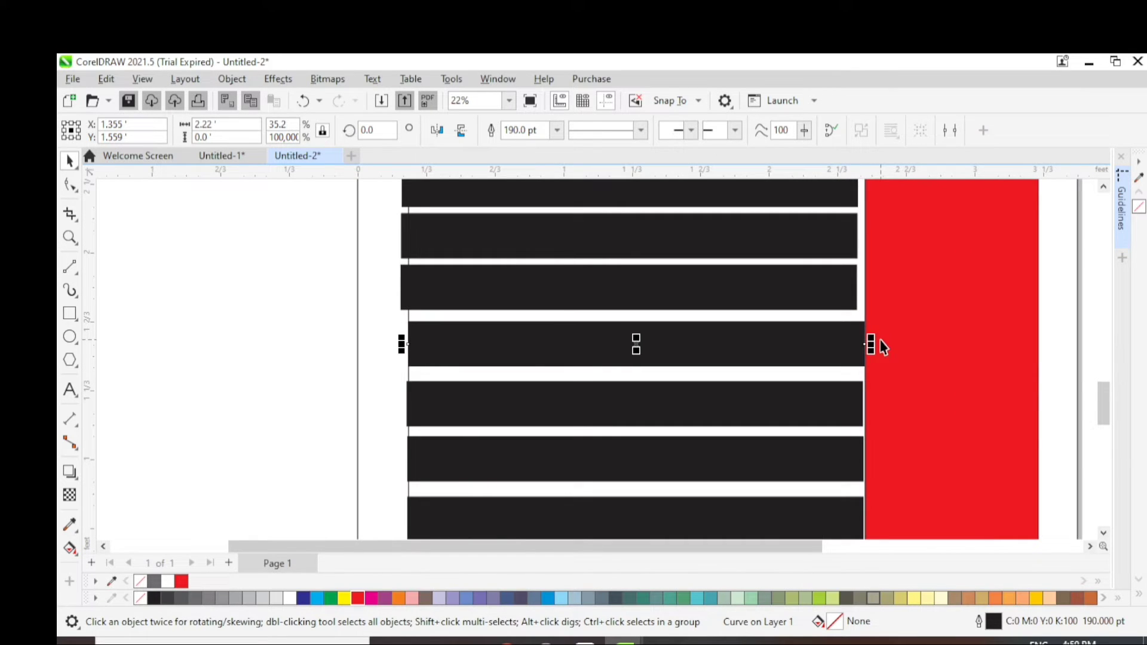
# Nudge the fourth- and third-lowest thick lines right to meet the red strip, each centred horizontally at about 1.353 ft
pyautogui.click(825, 418)
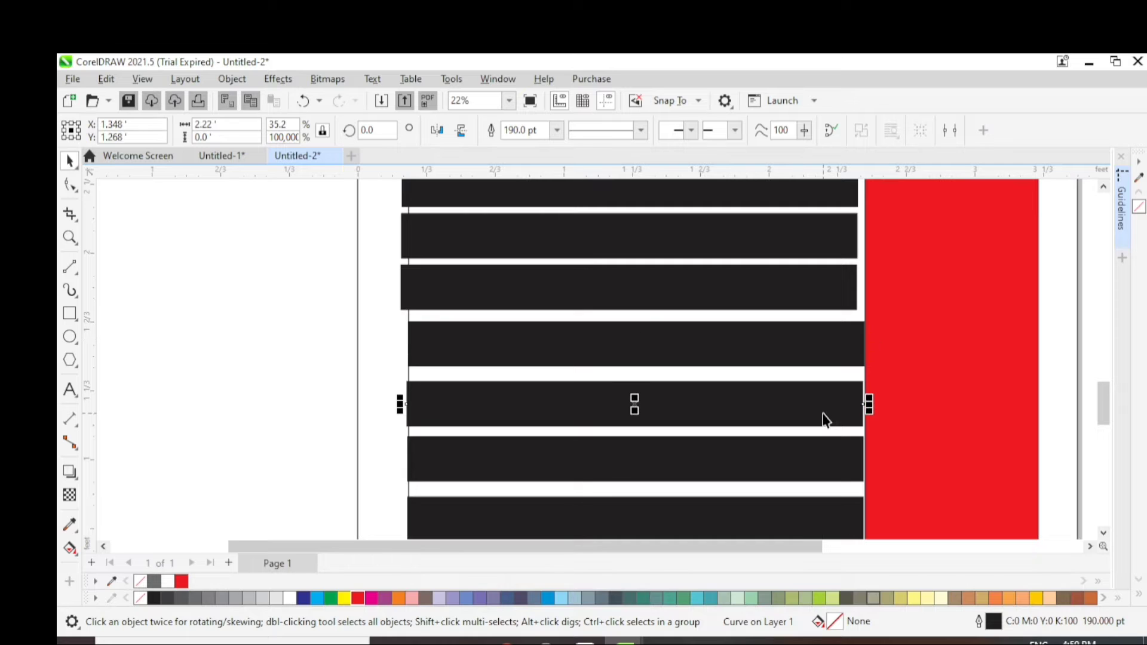
pyautogui.press('Right')
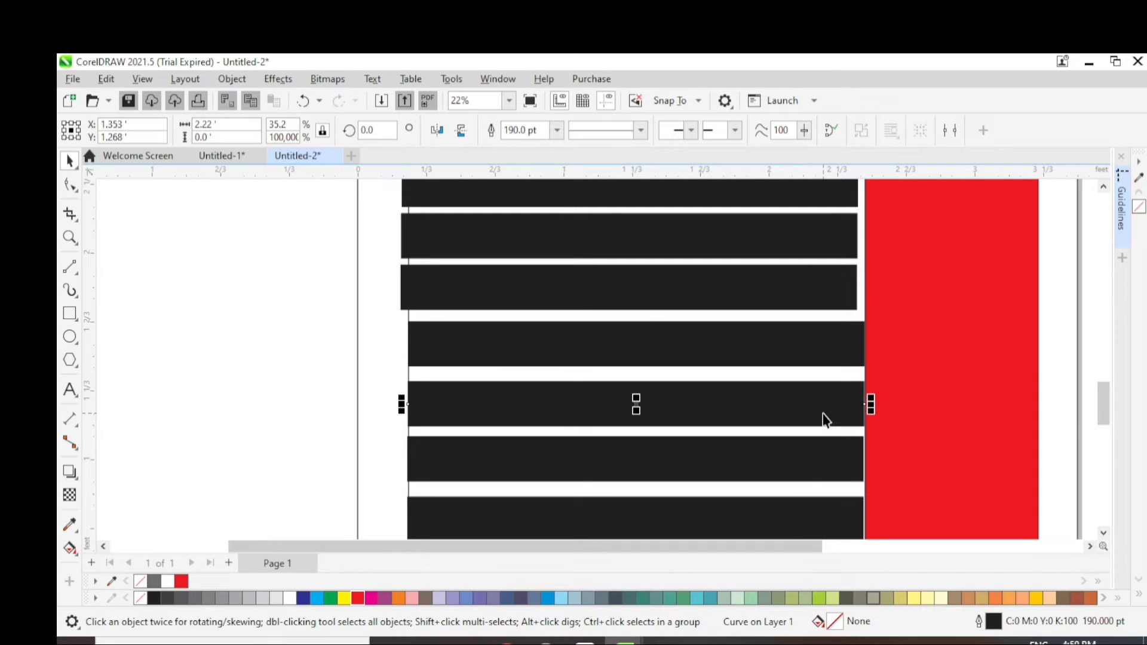
pyautogui.click(810, 476)
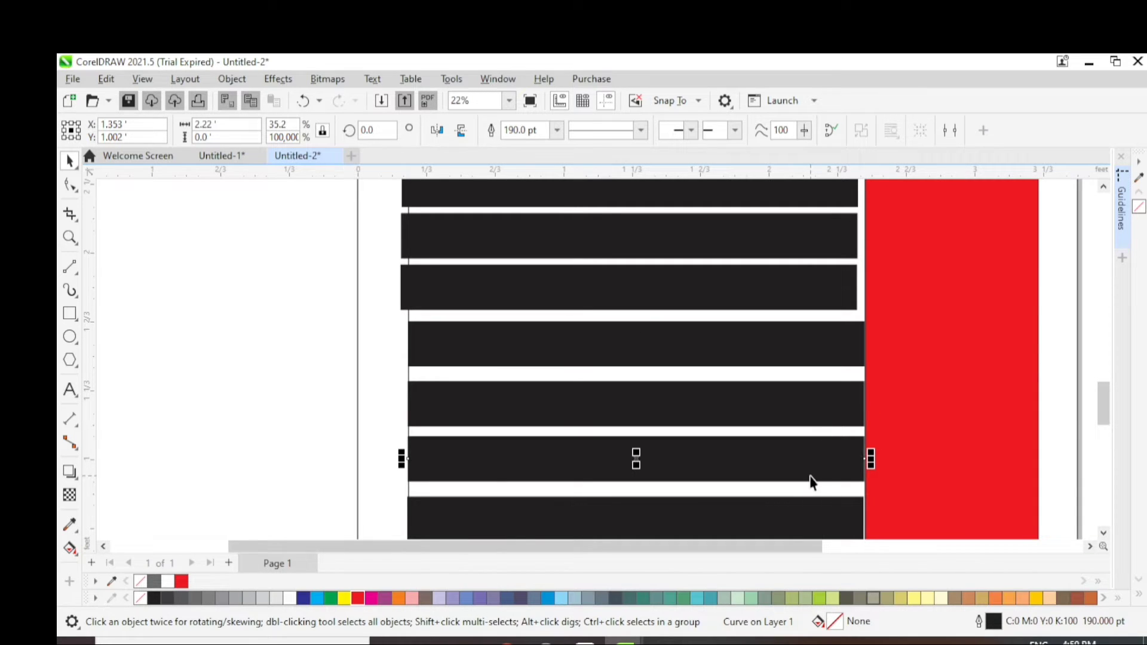
# Move the sixth-lowest thick line right until it meets the red strip, centred horizontally at about 1.353 ft
pyautogui.click(826, 296)
pyautogui.press('Right')
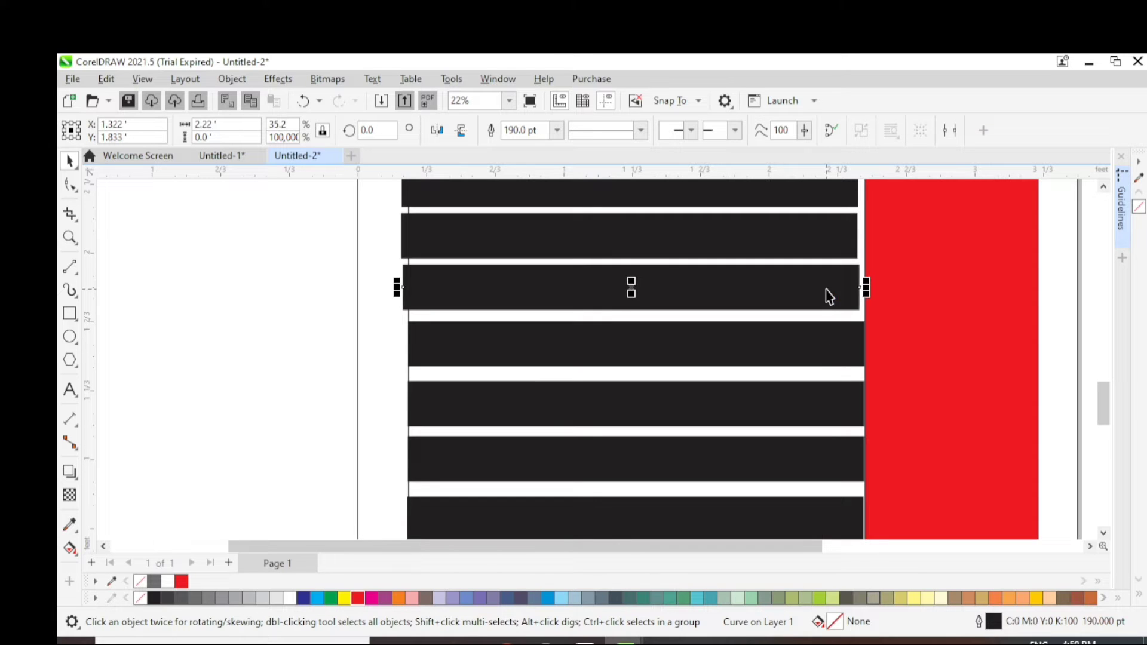
pyautogui.press('Right')
pyautogui.press('Right')
pyautogui.press('Right')
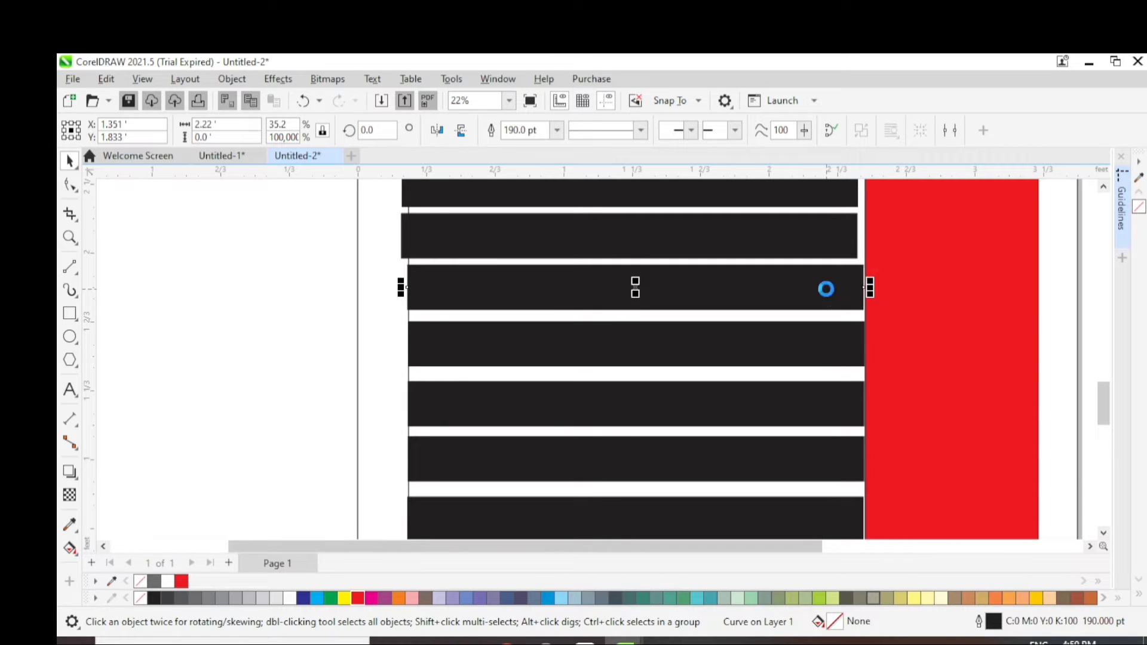
pyautogui.press('Right')
# Lower the fifth-lowest thick line to even out the gap beneath it, centred vertically at about 1.545 ft
pyautogui.click(810, 360)
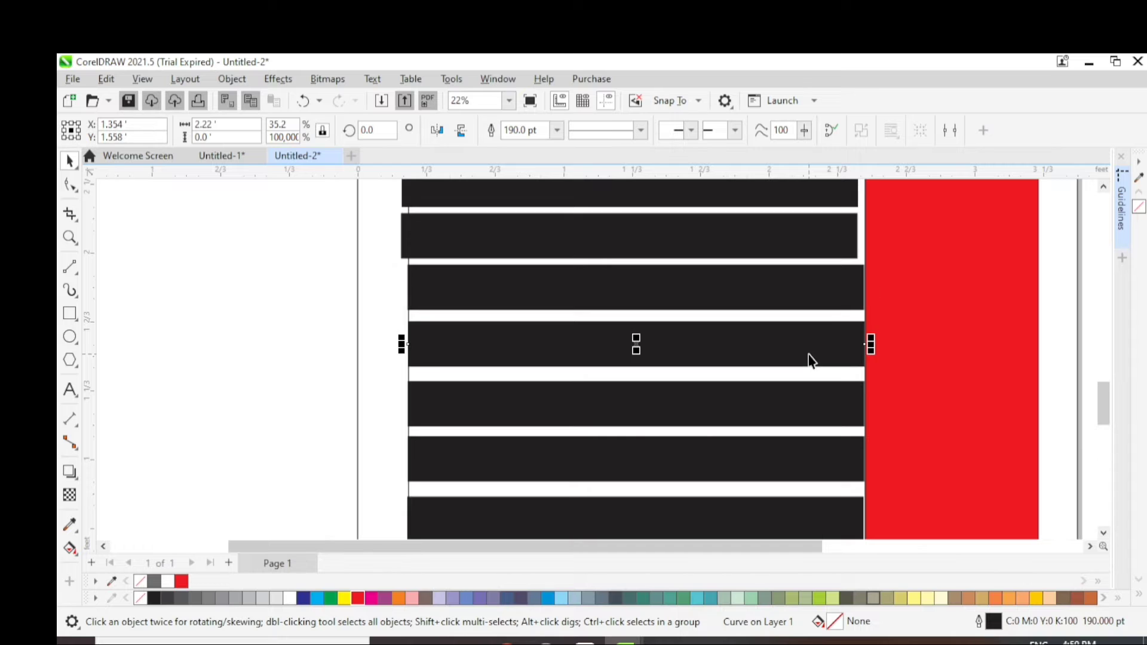
pyautogui.press('Down')
pyautogui.press('Down')
pyautogui.press('Down')
pyautogui.press('Down')
pyautogui.press('Down')
pyautogui.press('Down')
pyautogui.press('Down')
pyautogui.press('Down')
pyautogui.press('Down')
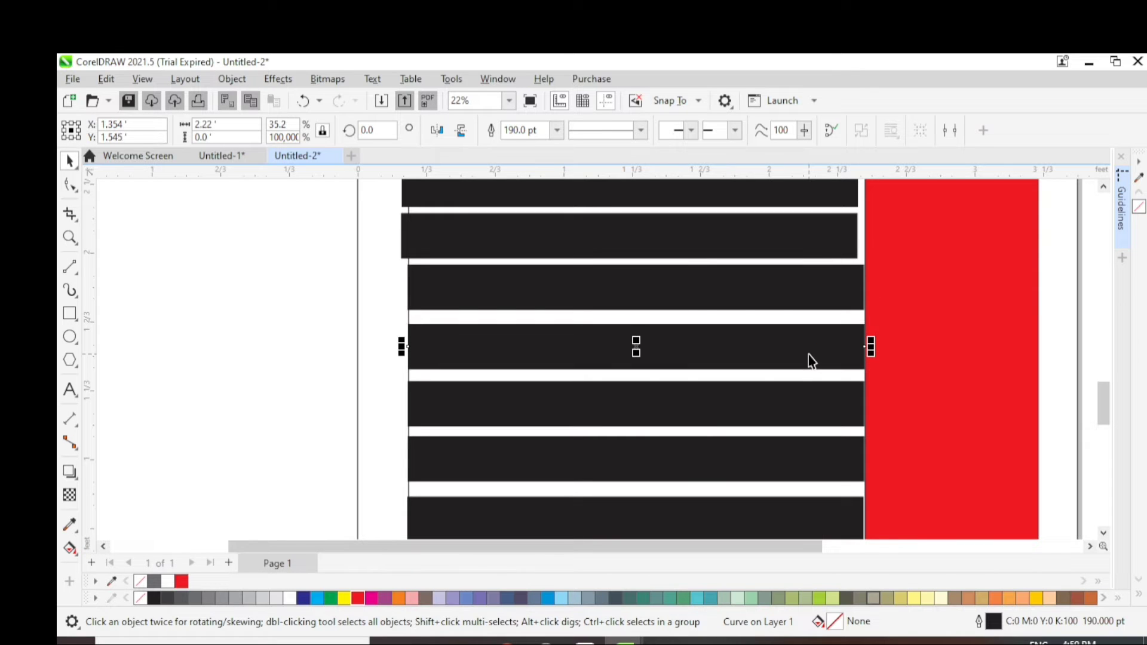
# Lower the sixth-lowest thick line to match the gaps below, centred about 1.353 ft, 1.802 ft
pyautogui.click(823, 301)
pyautogui.press('Down')
pyautogui.press('Down')
pyautogui.press('Down')
pyautogui.press('Down')
pyautogui.press('Down')
pyautogui.press('Down')
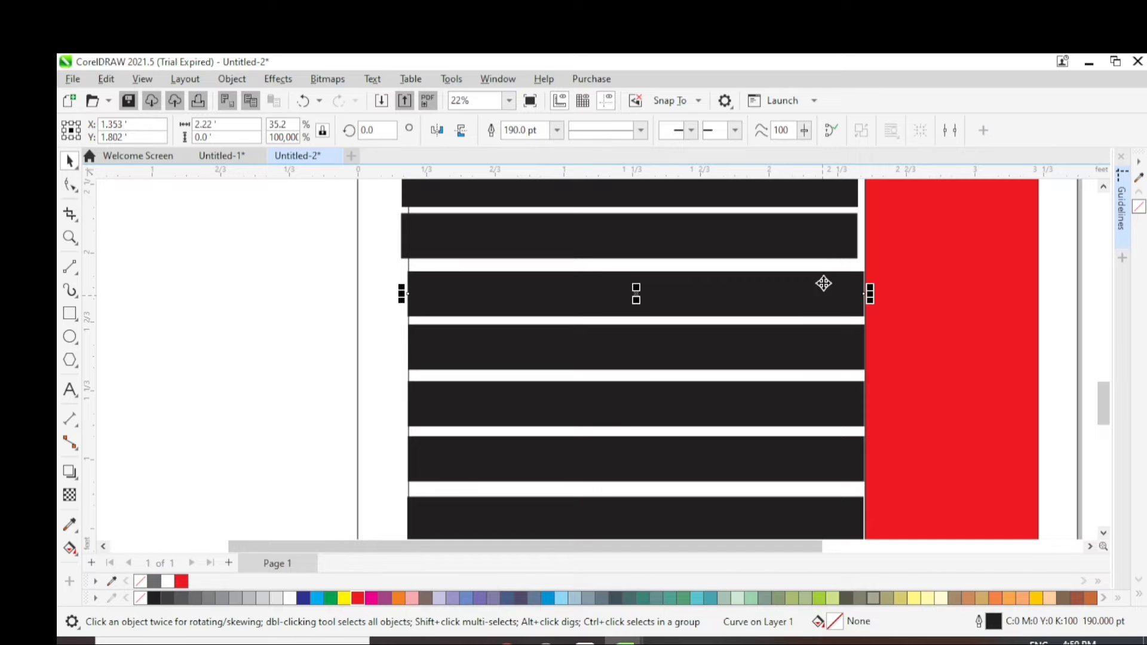
# Shift the seventh-lowest thick line right to the red strip and slightly down, centred about 1.353 ft, 2.076 ft
pyautogui.click(819, 244)
pyautogui.press('Right')
pyautogui.press('Right')
pyautogui.press('Right')
pyautogui.press('Right')
pyautogui.press('Right')
pyautogui.press('Right')
pyautogui.press('Right')
pyautogui.press('Right')
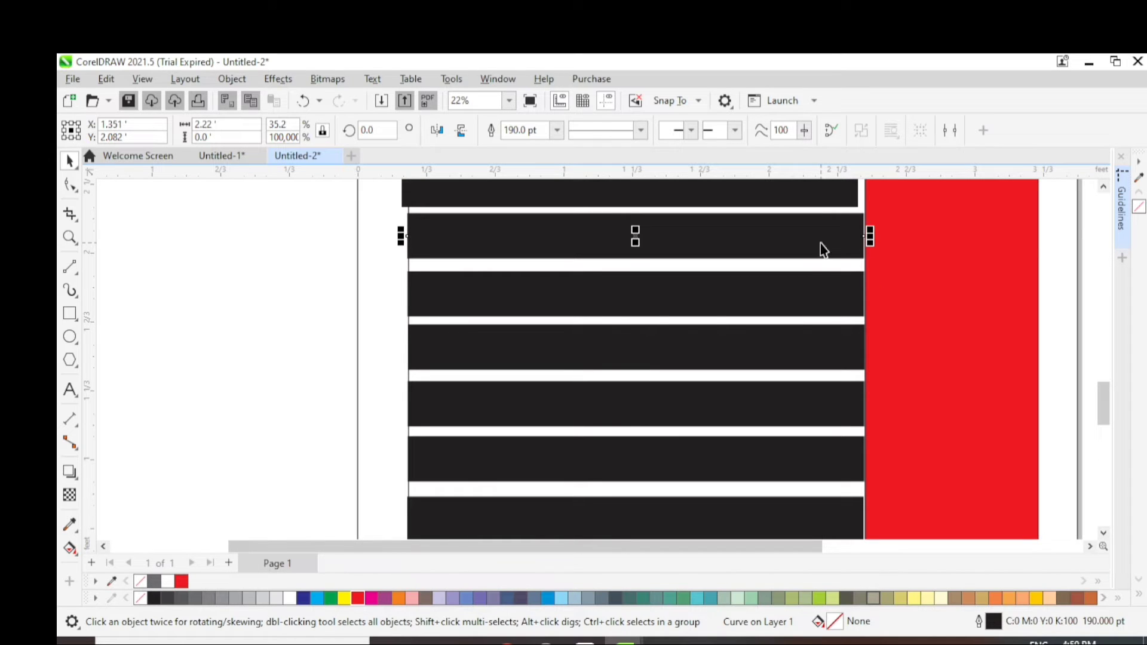
pyautogui.press('Down')
pyautogui.press('Down')
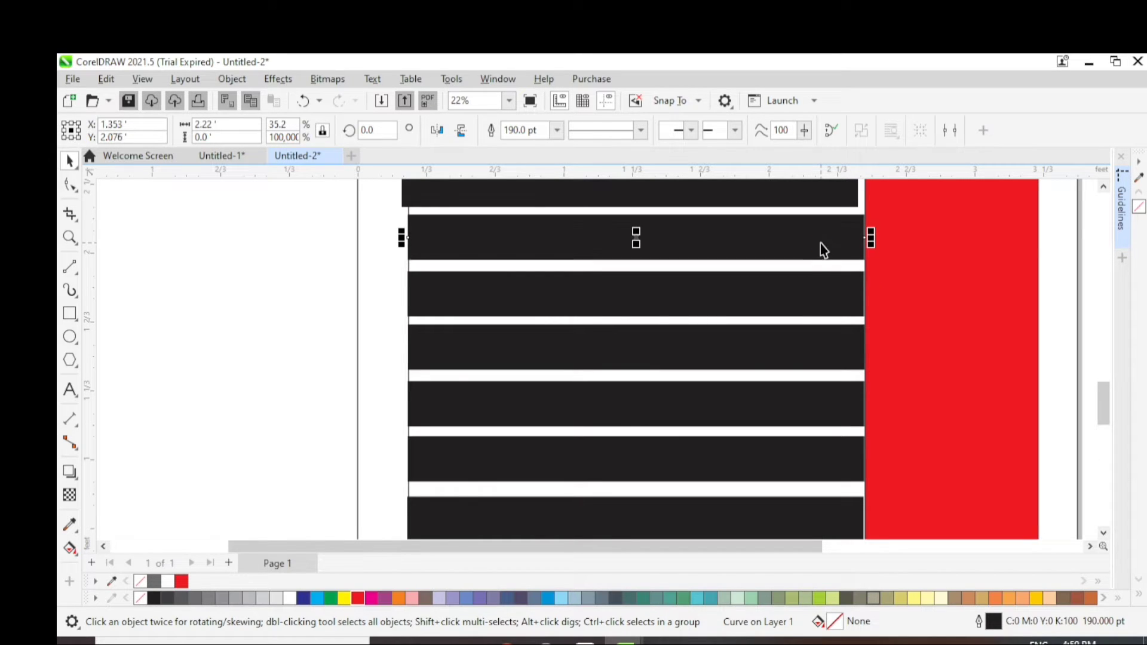
# Shift the eighth-lowest thick line right to the red strip and slightly down, centred about 1.353 ft, 2.324 ft
pyautogui.click(806, 205)
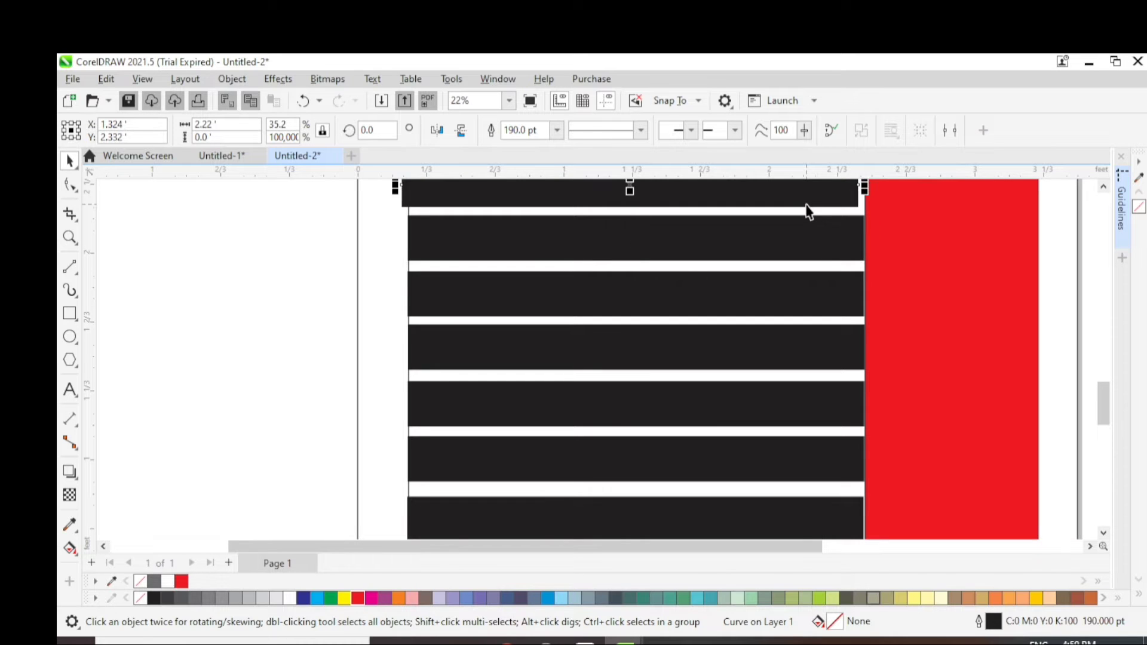
pyautogui.press('Right')
pyautogui.press('Right')
pyautogui.press('Right')
pyautogui.press('Right')
pyautogui.press('Right')
pyautogui.press('Down')
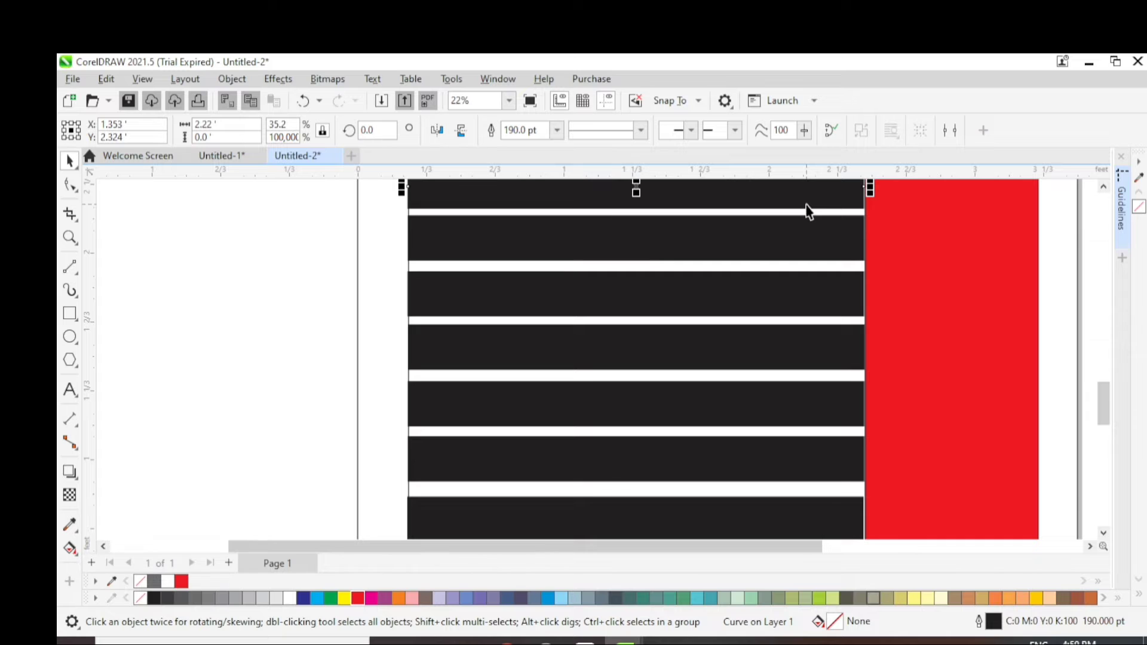
# Move the next four thick lines above the aligned ones together to the right, centred horizontally at about 1.349 ft
pyautogui.scroll(-5, 806, 210)
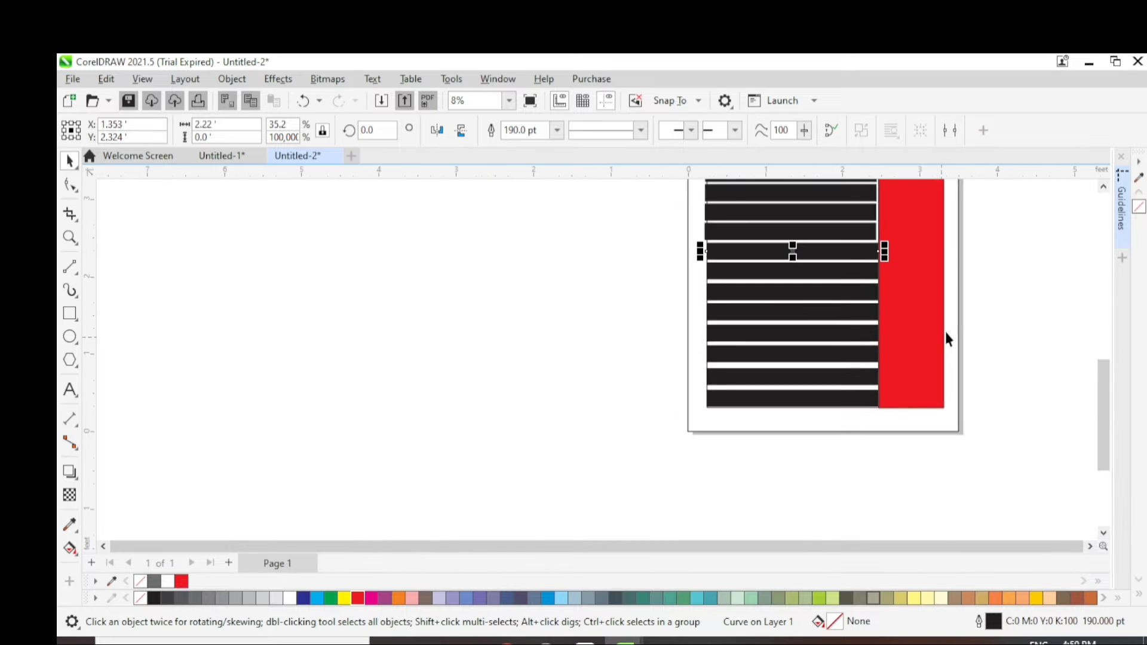
pyautogui.scroll(3, 920, 286)
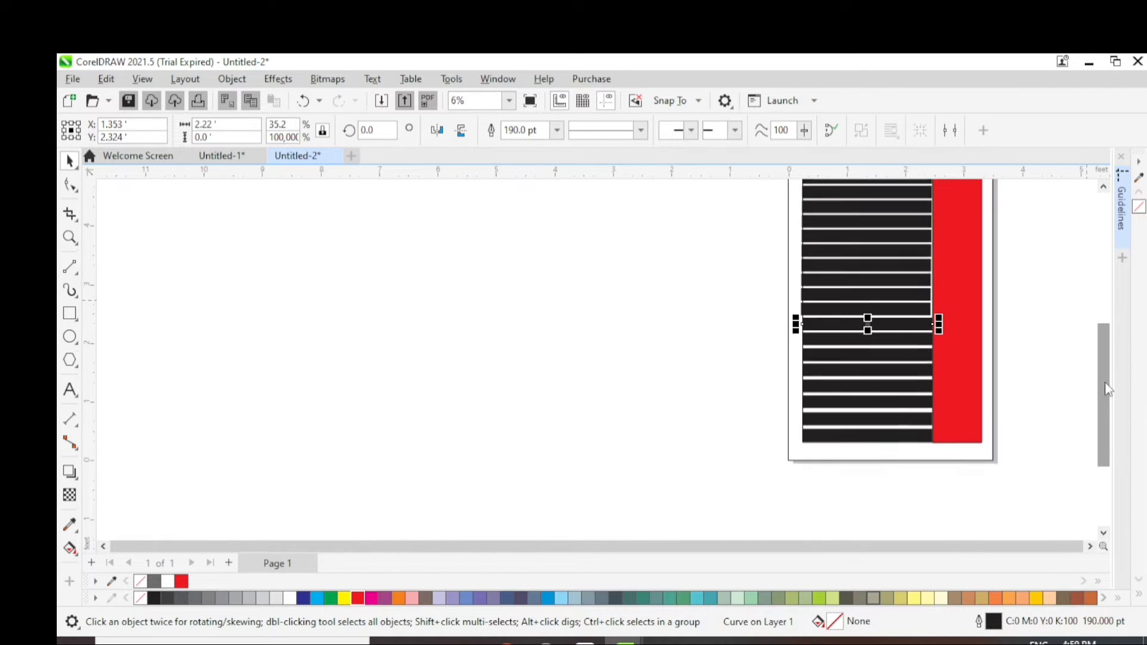
pyautogui.scroll(1, 956, 358)
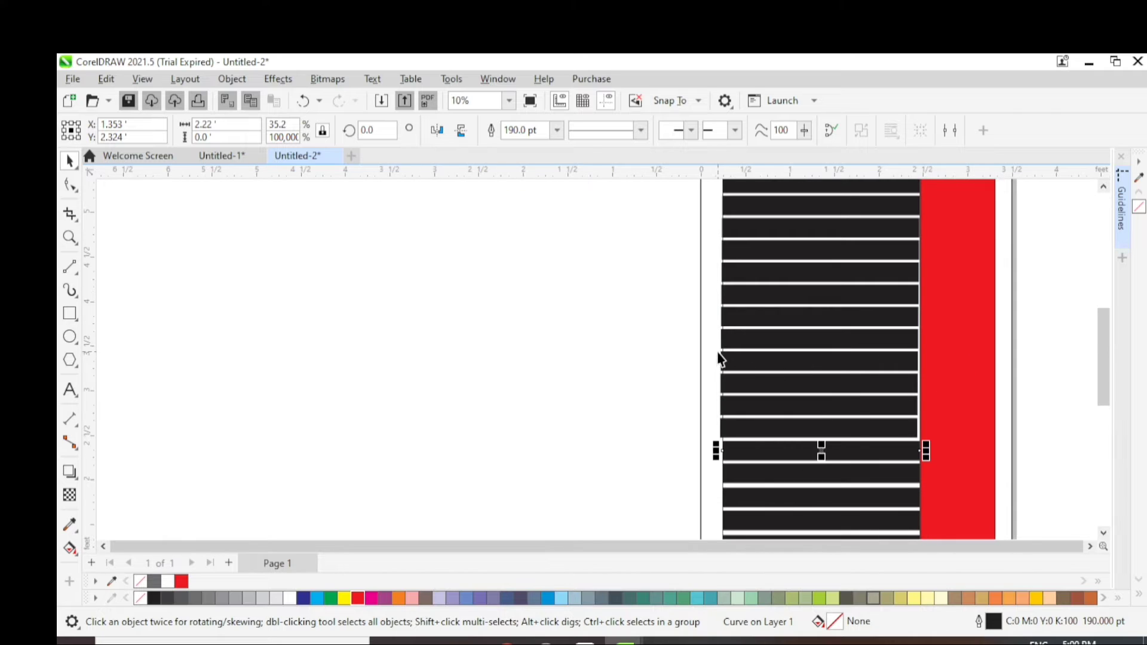
pyautogui.moveTo(707, 351); pyautogui.dragTo(928, 447)
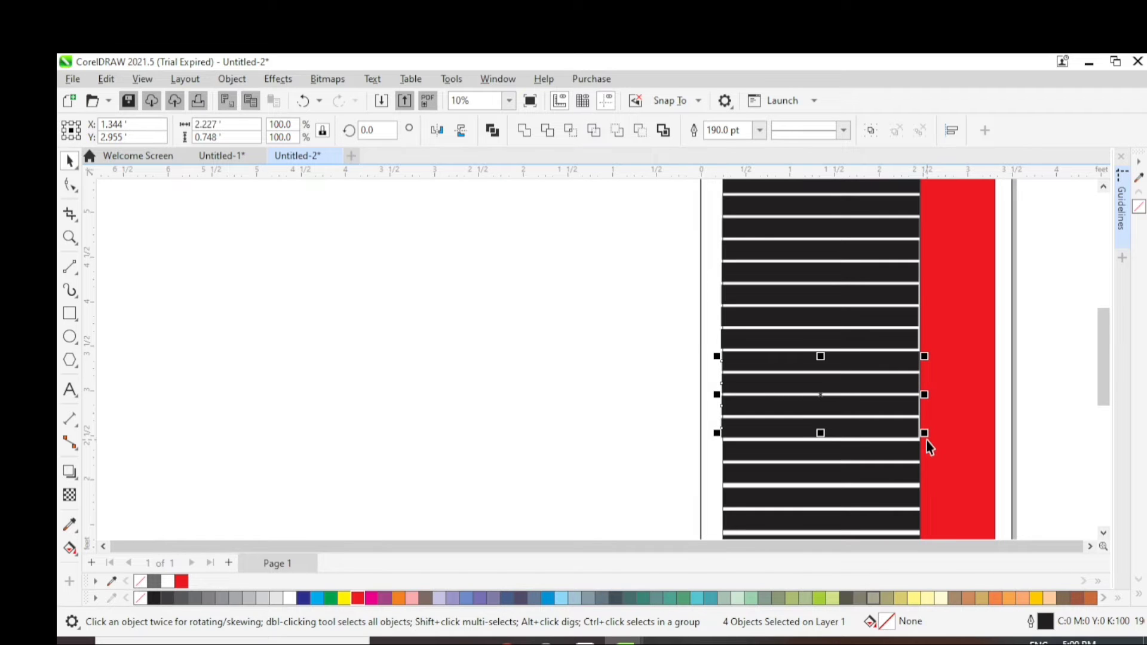
pyautogui.scroll(3, 929, 436)
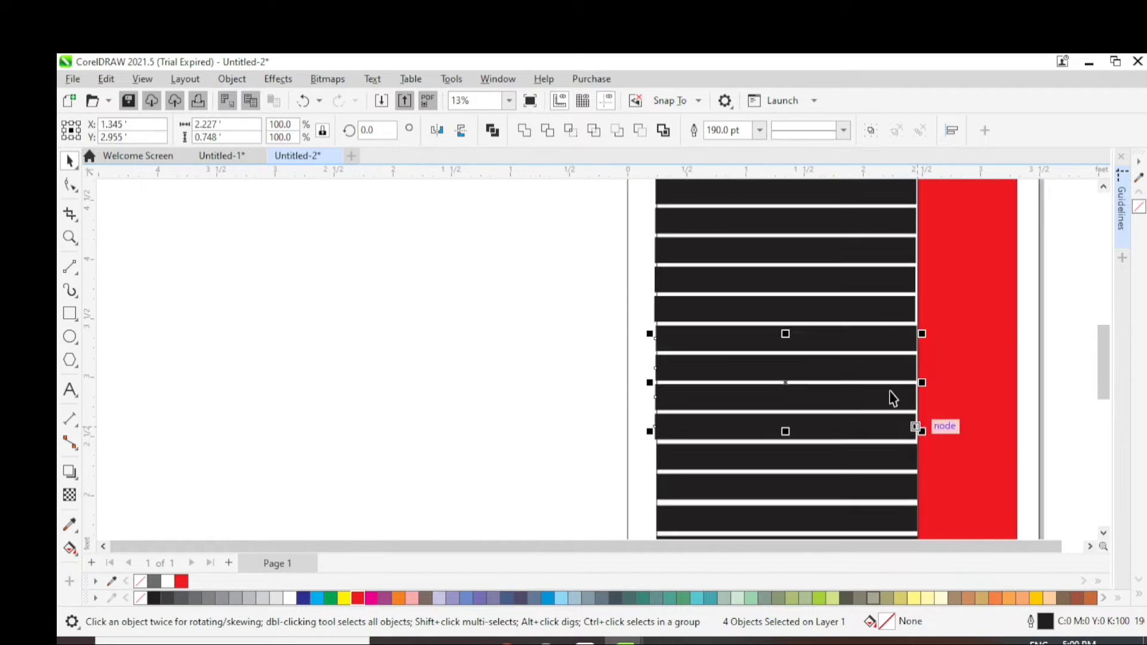
pyautogui.click(912, 373)
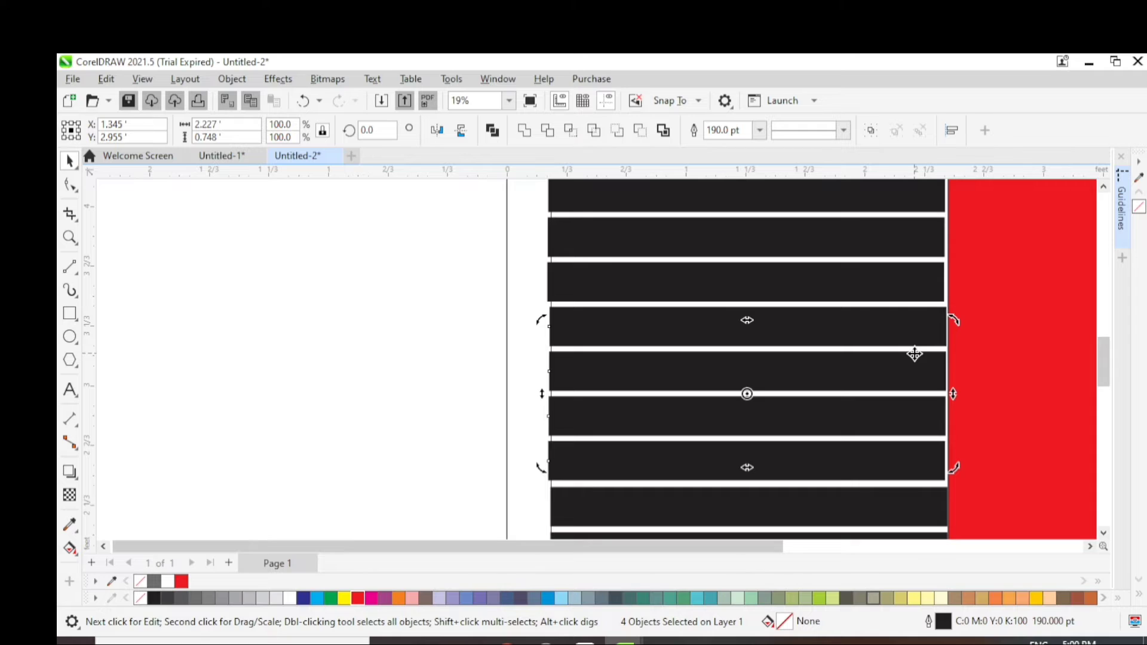
pyautogui.hotkey('ctrl', 'Right')
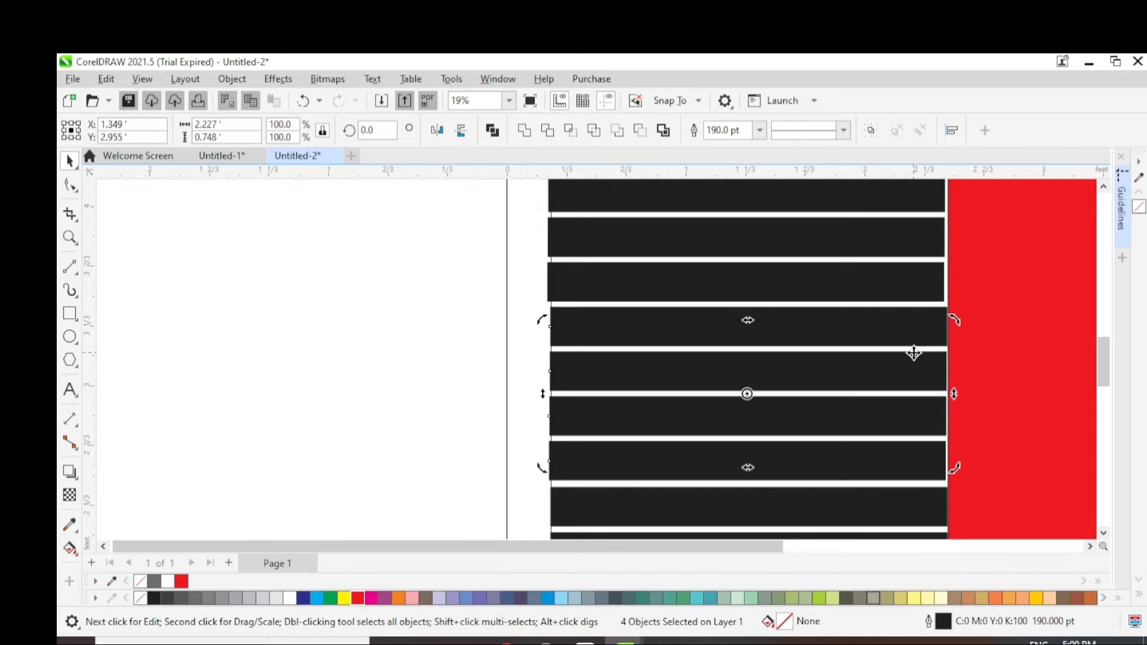
pyautogui.click(912, 360)
pyautogui.click(787, 364)
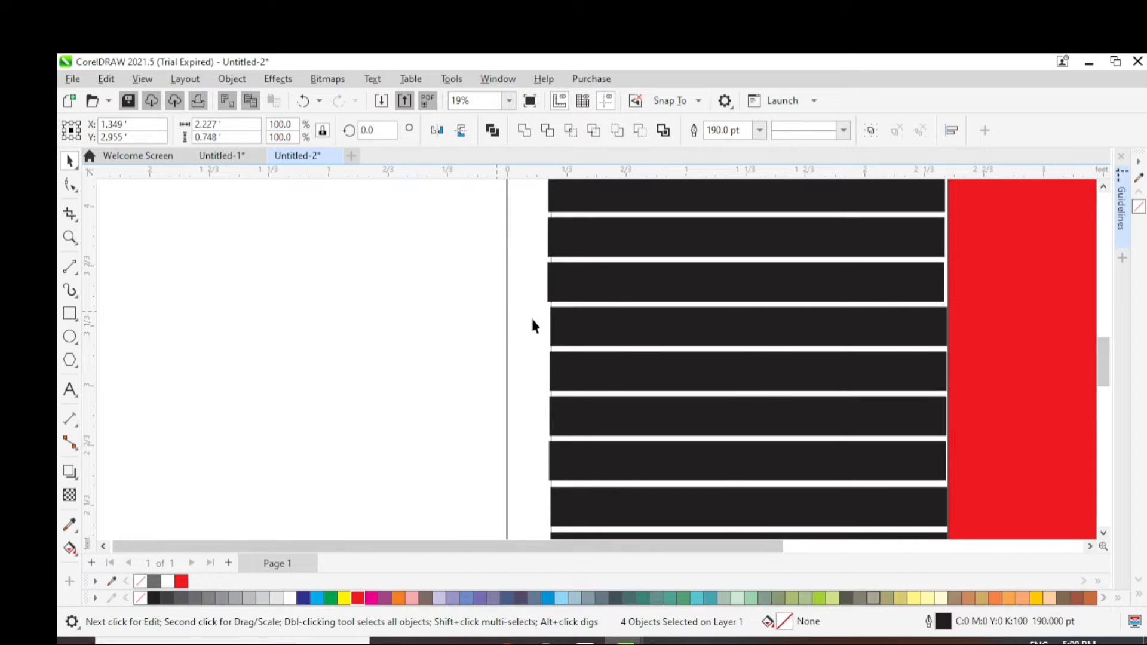
# Nudge the ninth- and tenth-lowest thick lines right individually so their ends meet the red strip
pyautogui.click(758, 368)
pyautogui.moveTo(759, 368); pyautogui.dragTo(760, 367)
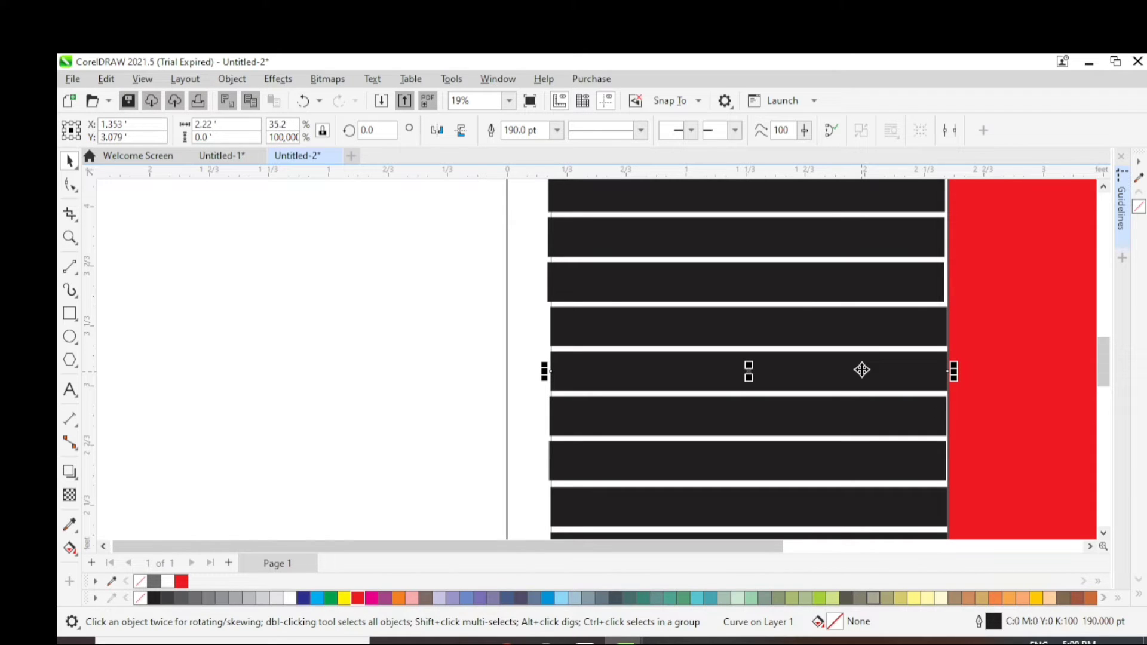
pyautogui.click(897, 466)
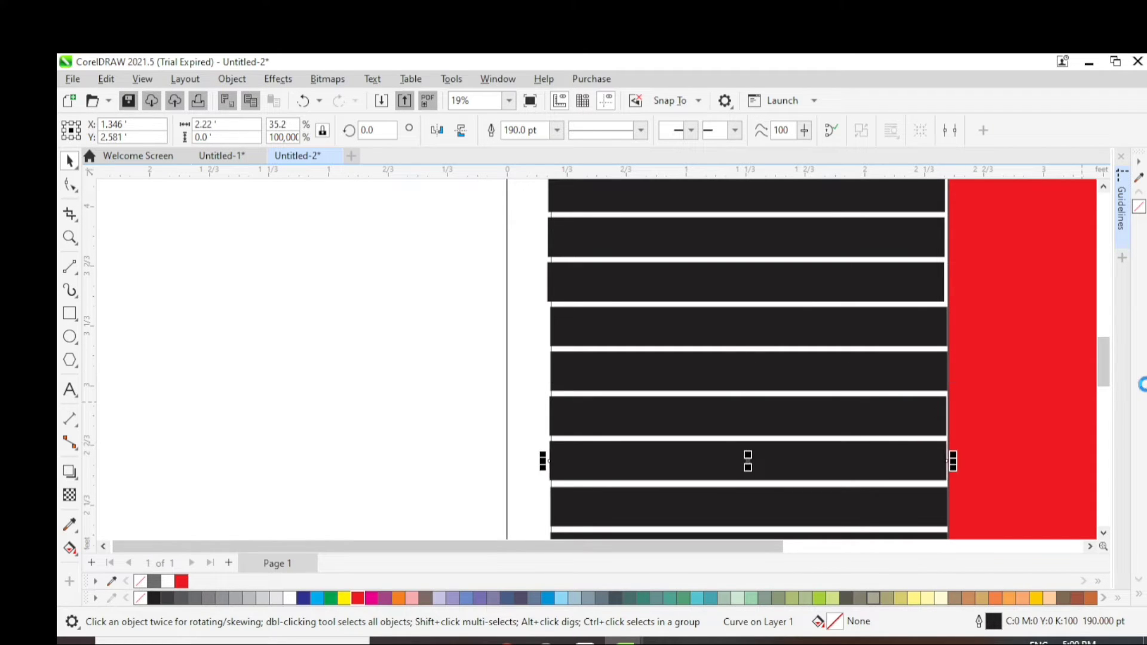
pyautogui.moveTo(946, 460); pyautogui.dragTo(949, 461)
pyautogui.click(948, 417)
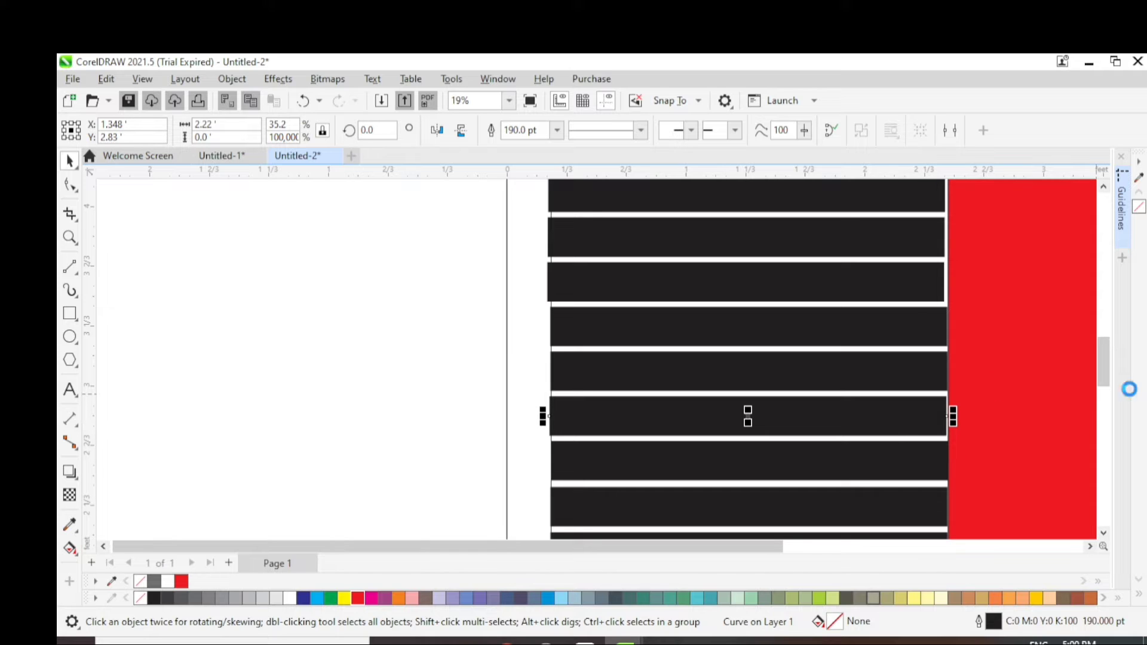
pyautogui.press('Right')
# Nudge the three thick lines grouped around a height of 4.076 ft right so their ends meet the red strip
pyautogui.click(872, 278)
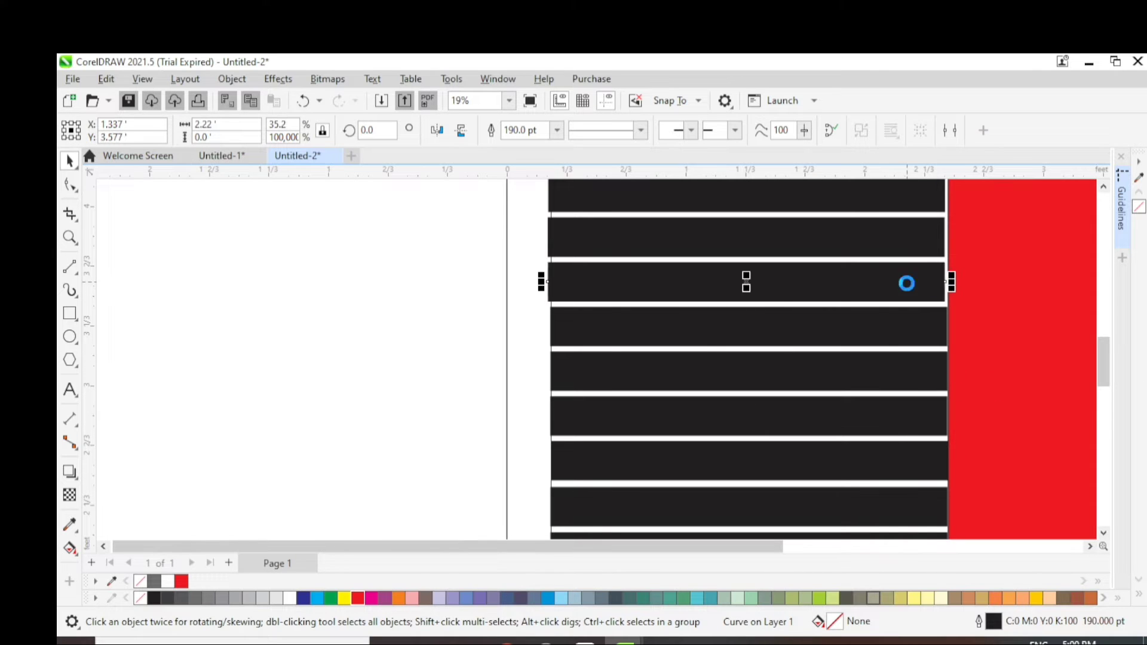
pyautogui.scroll(-3, 865, 334)
pyautogui.moveTo(694, 234); pyautogui.dragTo(933, 302)
pyautogui.scroll(2, 933, 311)
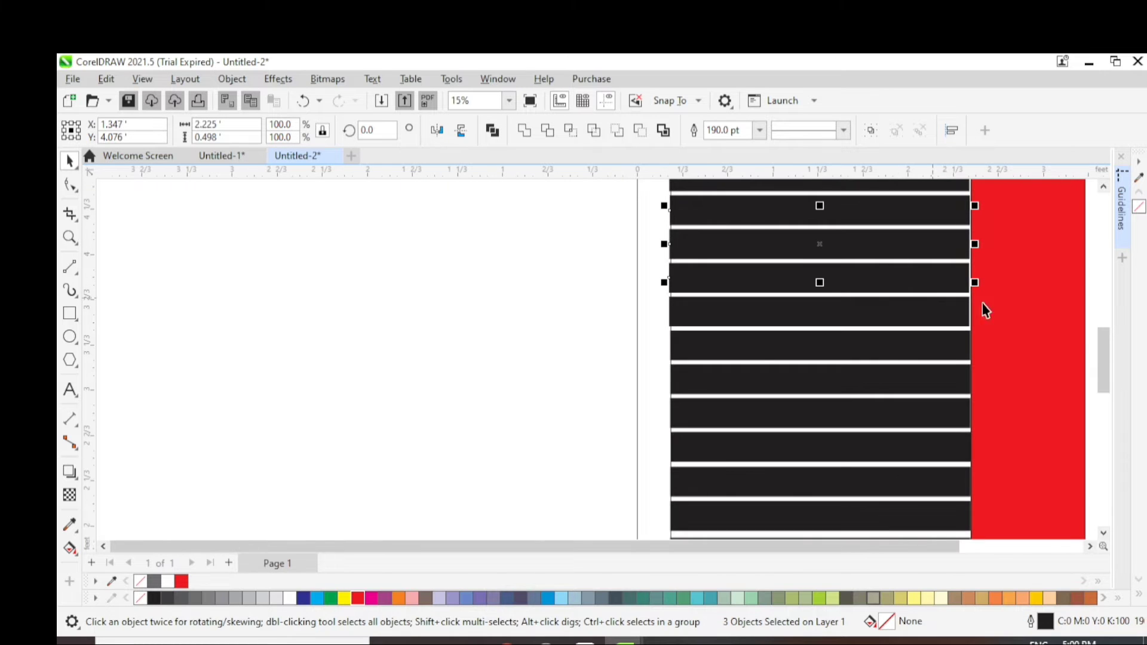
pyautogui.press('Right')
pyautogui.press('Right')
# Nudge the thick lines at heights of about 3.577, 3.827 and 4.574 ft right individually to the red strip
pyautogui.click(952, 320)
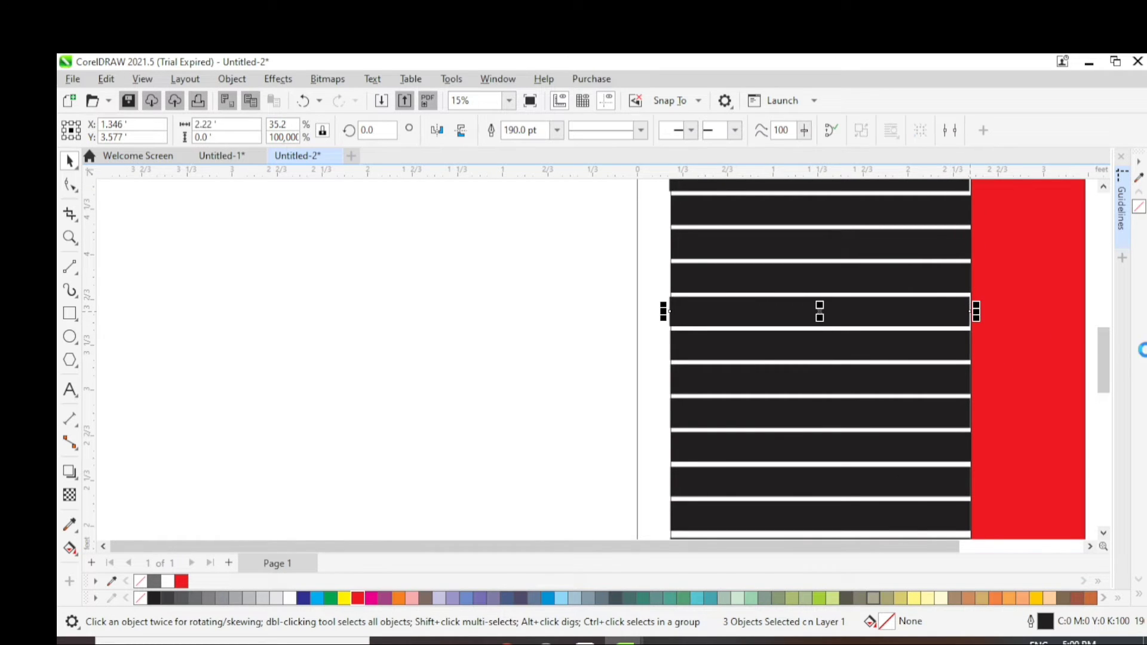
pyautogui.click(925, 267)
pyautogui.scroll(-2, 920, 257)
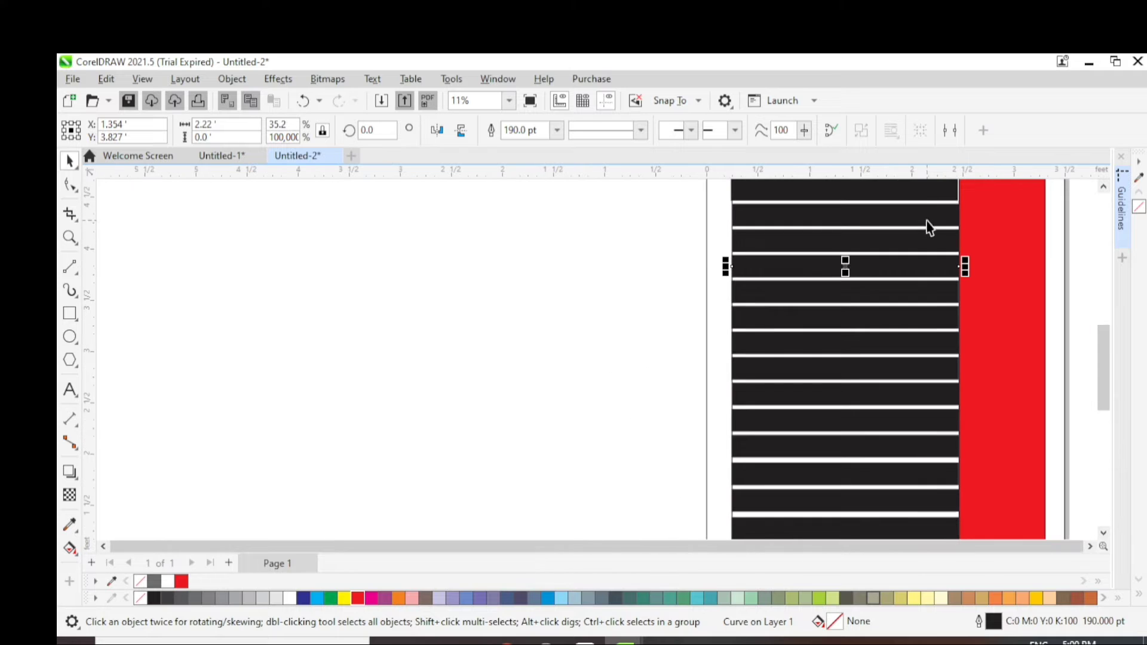
pyautogui.click(932, 192)
pyautogui.scroll(-2, 1067, 224)
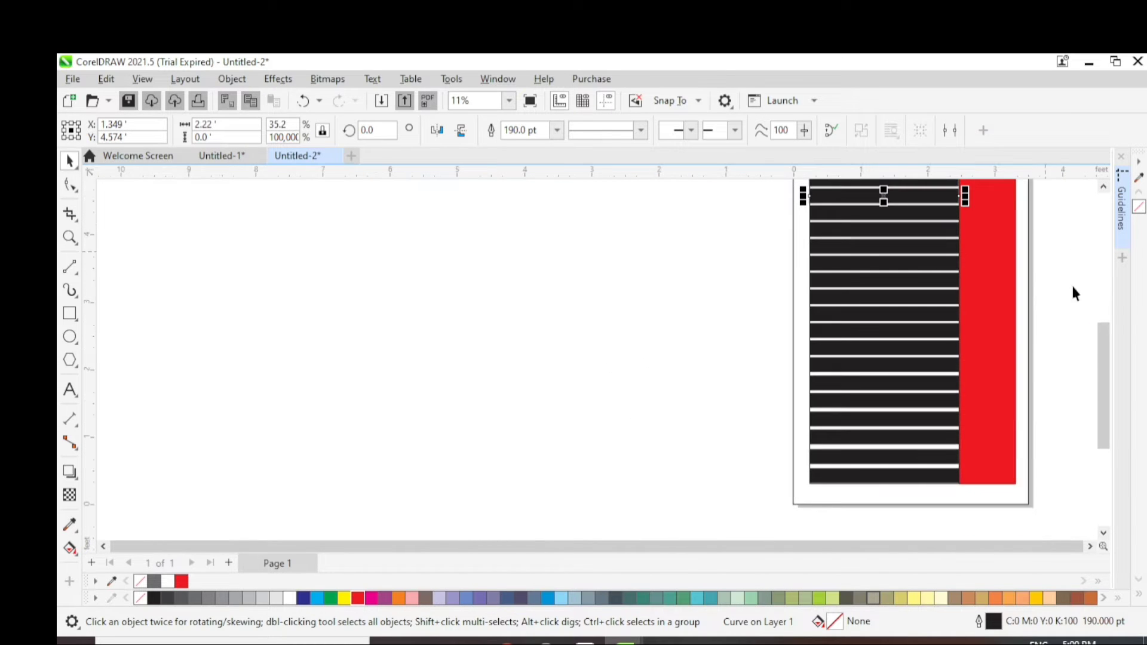
# Align the right ends of the thick lines at heights of about 4.574, 4.823 and 5.072 ft with the red strip
pyautogui.scroll(3, 1097, 307)
pyautogui.scroll(4, 896, 302)
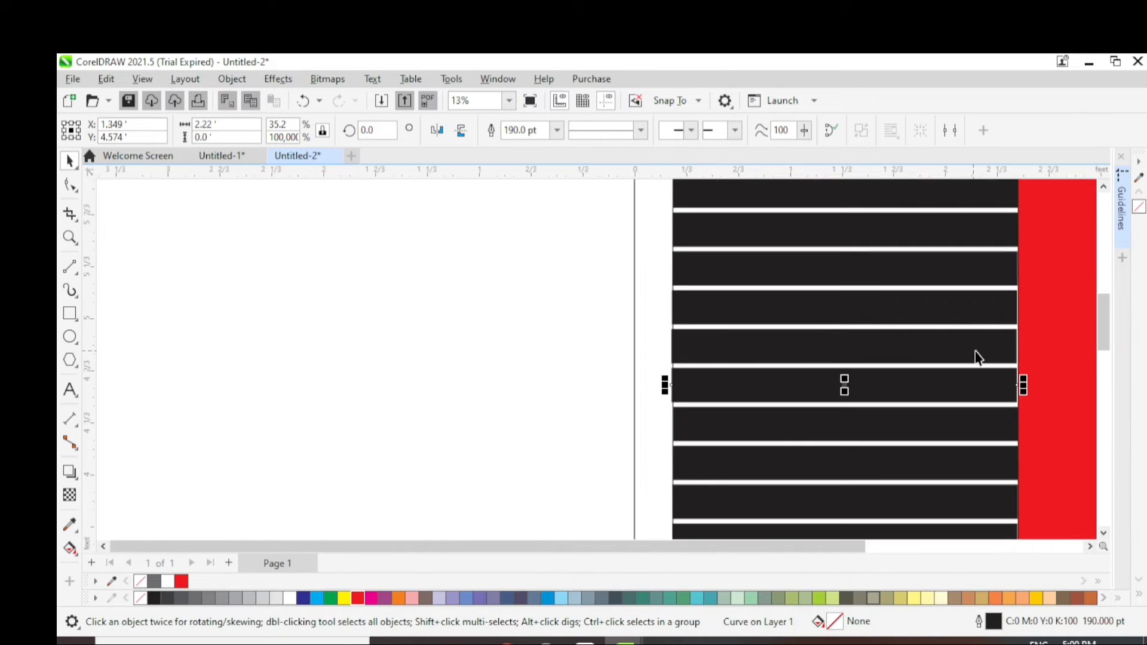
pyautogui.click(976, 356)
pyautogui.click(990, 387)
pyautogui.click(957, 353)
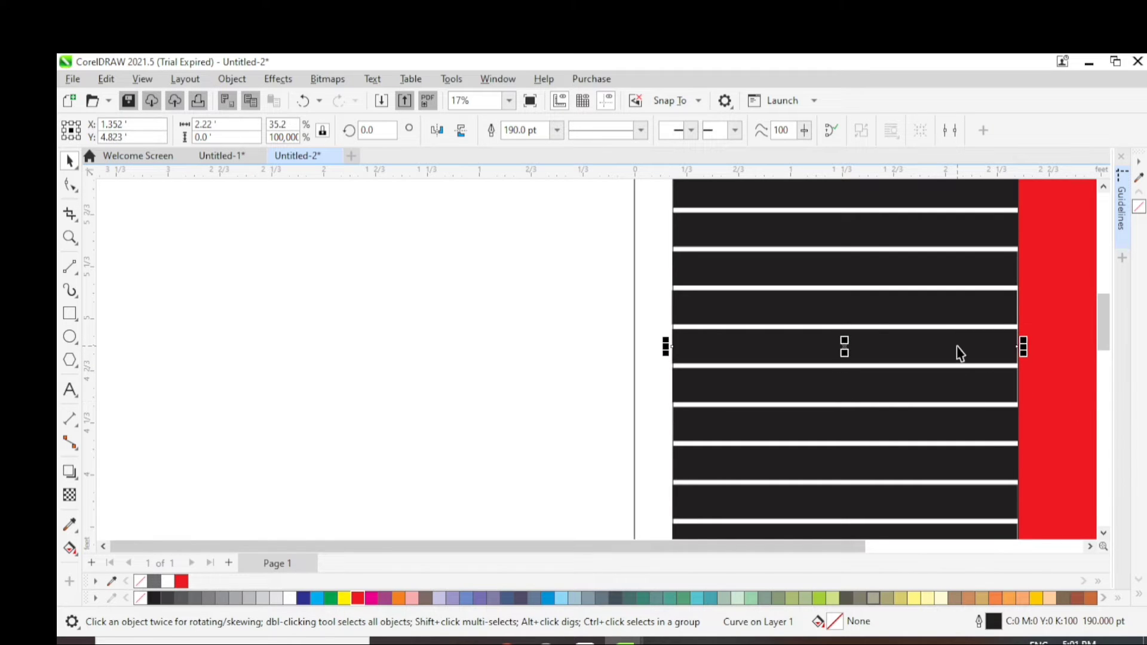
pyautogui.click(1005, 316)
pyautogui.scroll(-1, 1012, 283)
pyautogui.scroll(-3, 1012, 283)
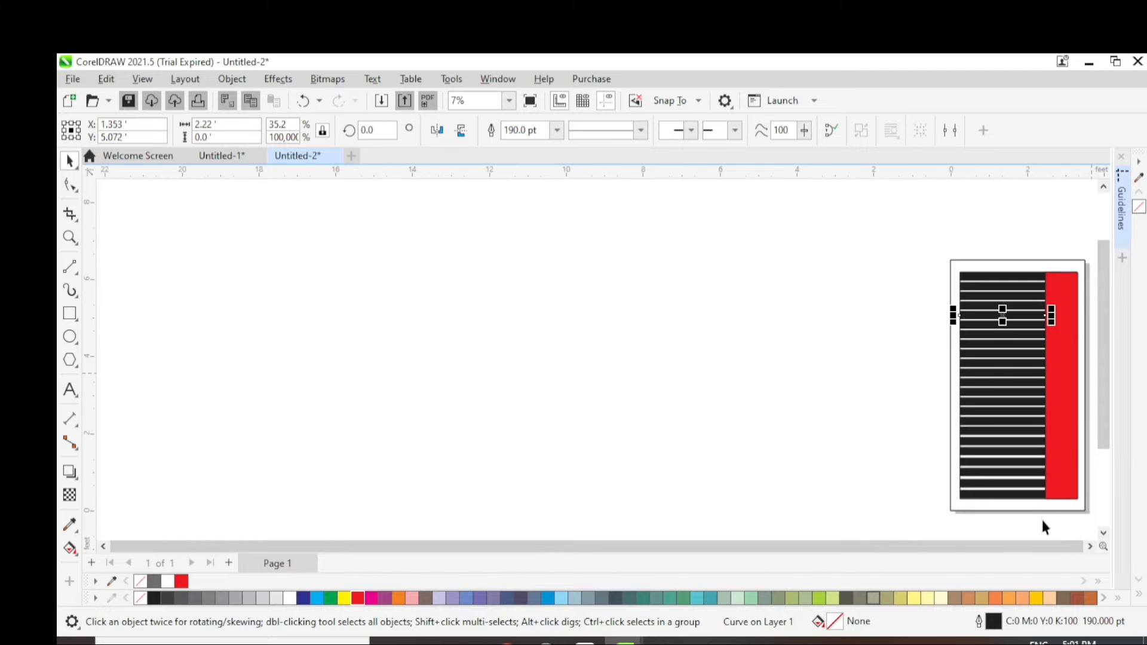
pyautogui.scroll(2, 1051, 525)
pyautogui.scroll(-2, 1026, 529)
pyautogui.click(950, 253)
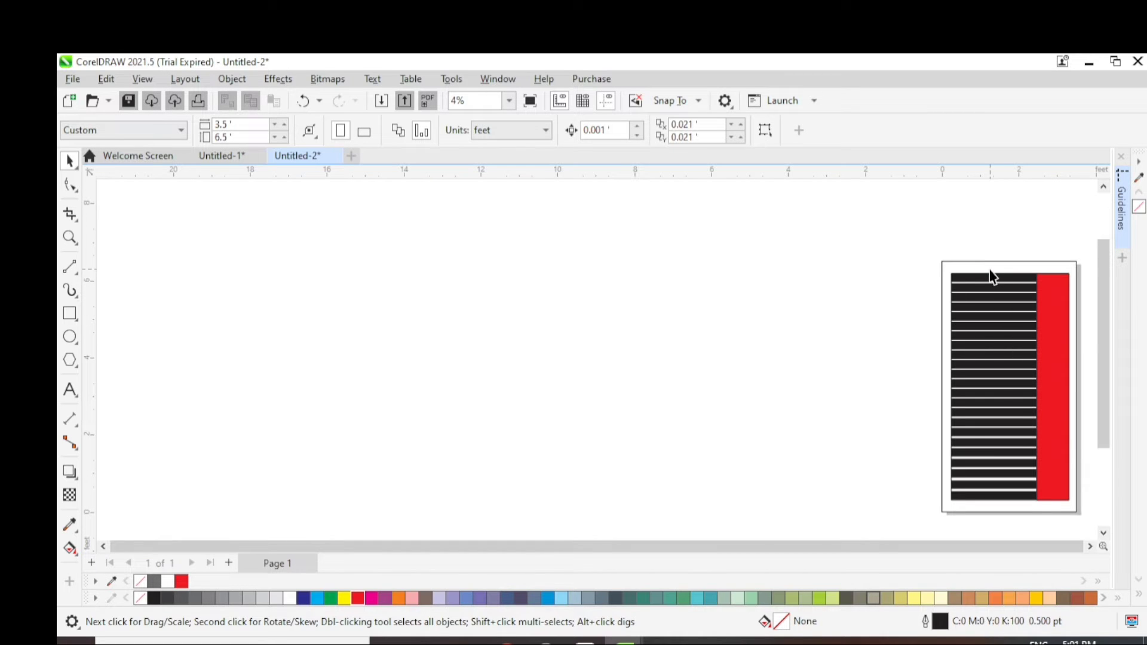
# Draw a narrow vertical rectangle about 0.166 by 2.831 ft, fill it red and place it over the black lines, centred about 1.75 ft, 3.25 ft
pyautogui.click(70, 311)
pyautogui.moveTo(584, 246); pyautogui.dragTo(589, 355)
pyautogui.click(359, 599)
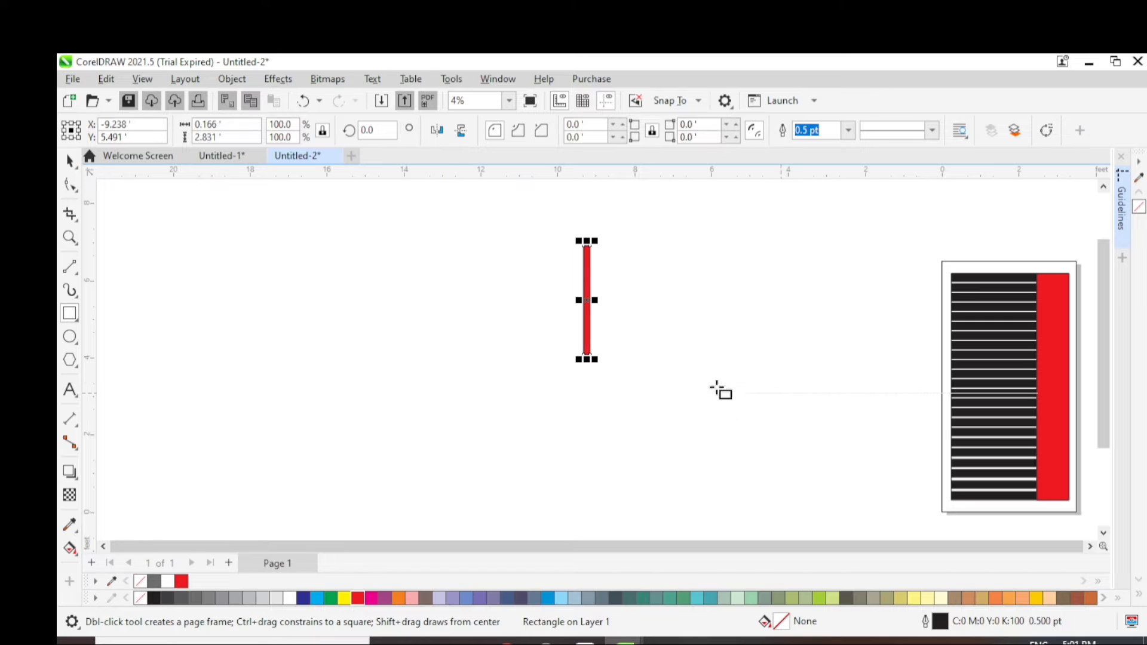
pyautogui.press('space')
pyautogui.moveTo(586, 300); pyautogui.dragTo(1008, 386)
# Fill the wide red vertical strip with pale yellow and the narrow bar over the black lines with 10% Black
pyautogui.click(1043, 369)
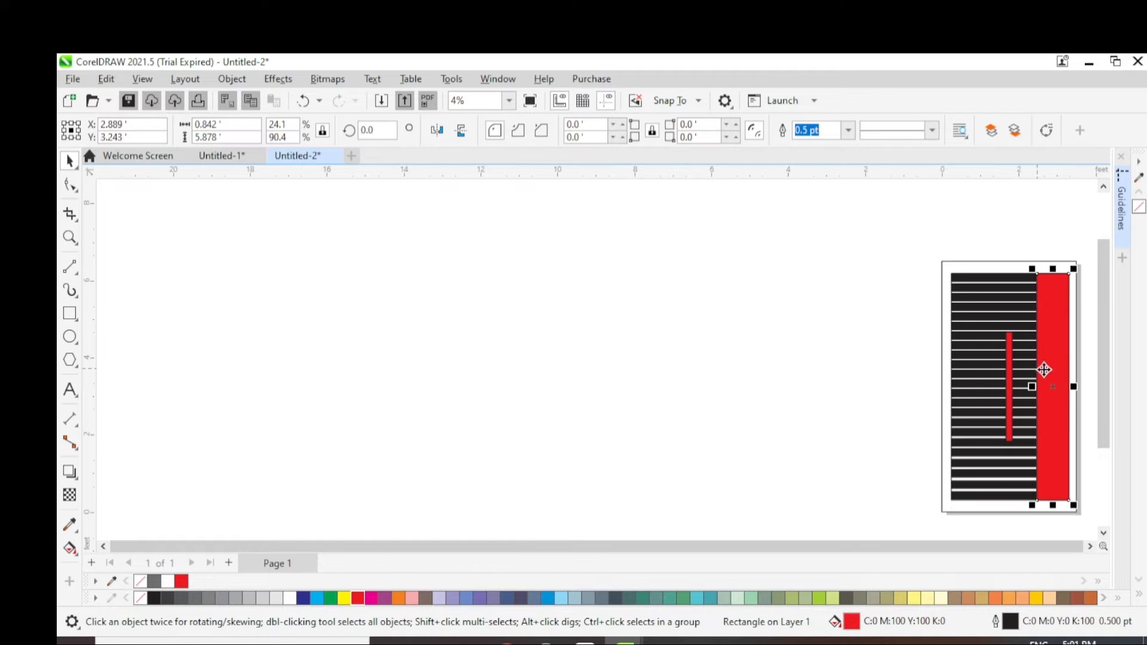
pyautogui.click(278, 599)
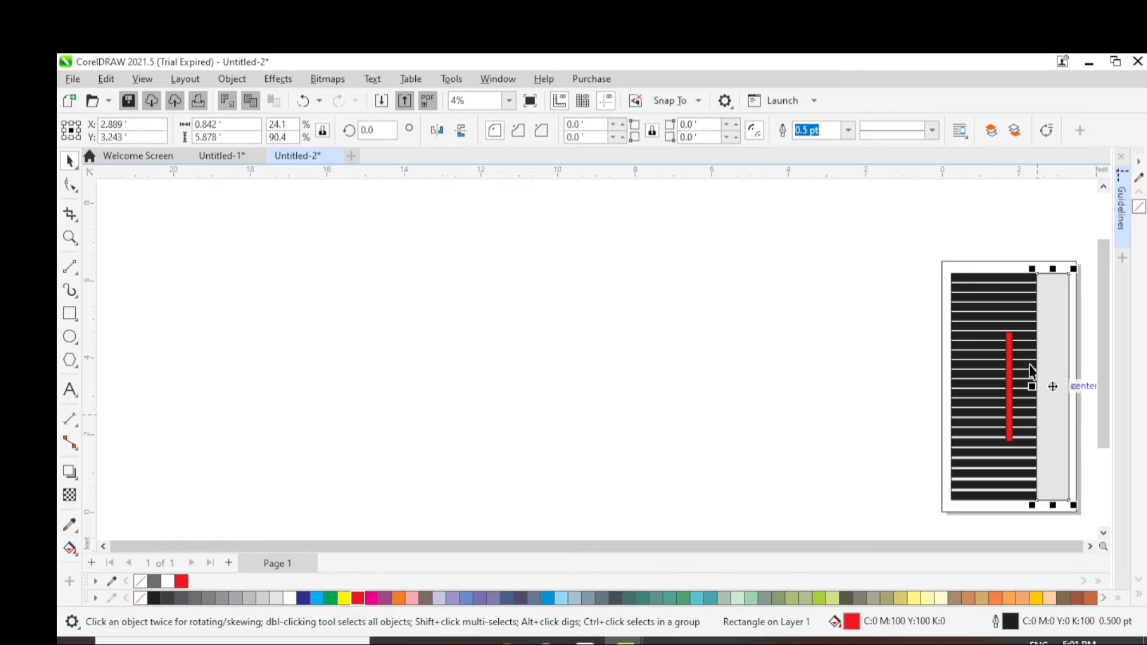
pyautogui.click(914, 598)
pyautogui.click(1010, 397)
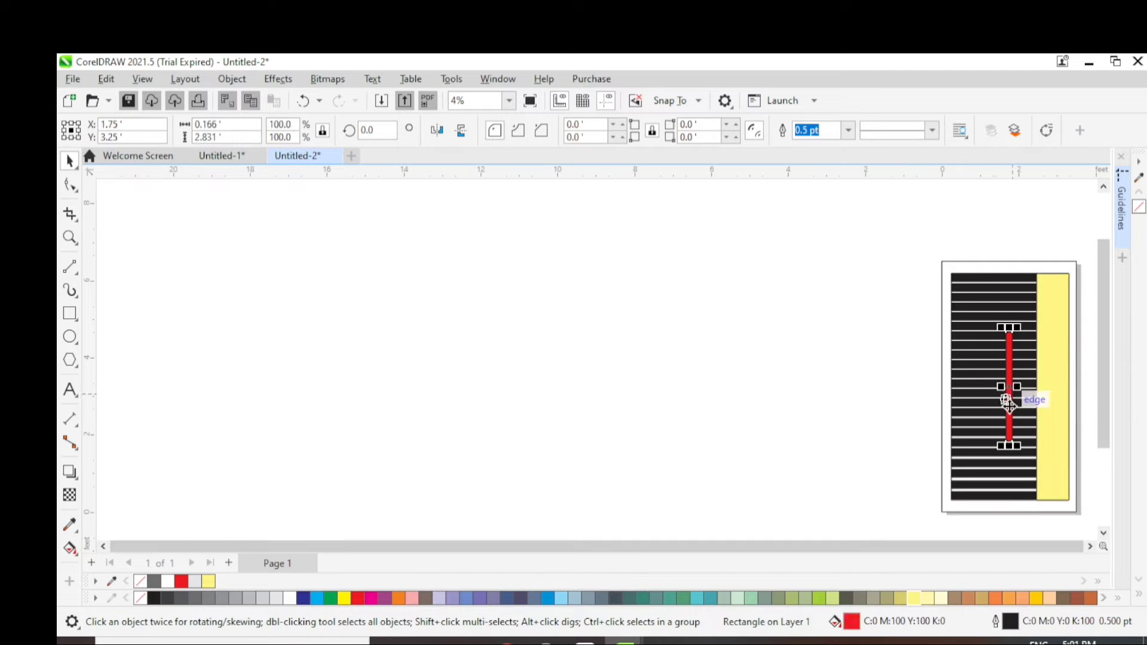
pyautogui.click(200, 585)
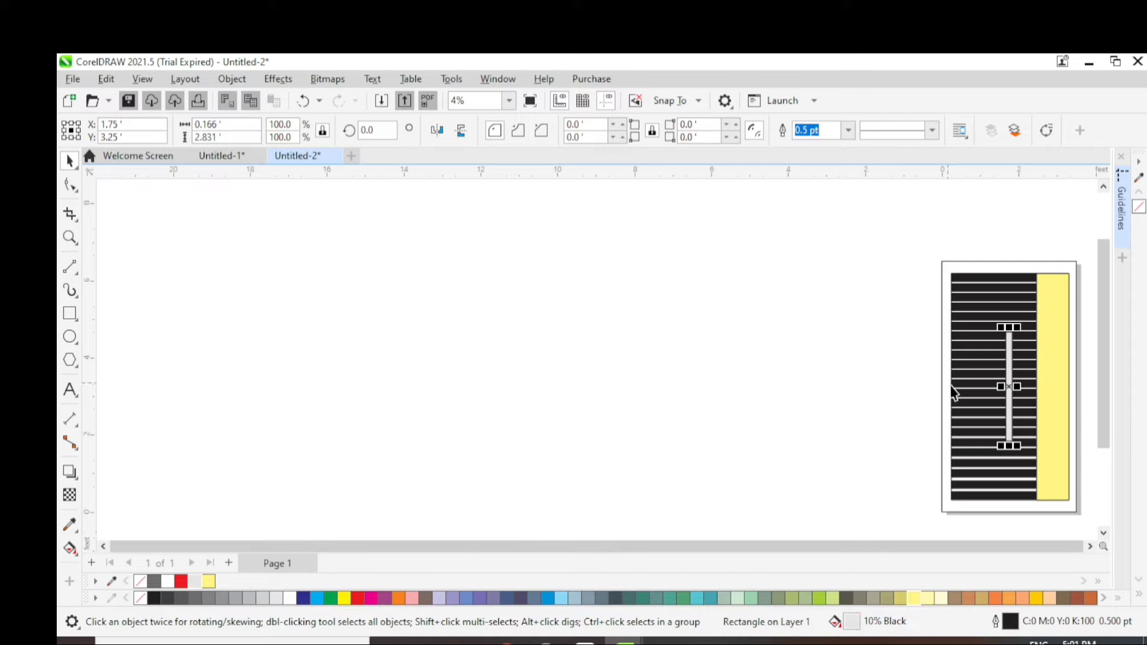
# Move the light grey bar right from the black lines onto the yellow strip, centred about 2.984 ft, 3.243 ft
pyautogui.press('Right')
pyautogui.press('Right')
pyautogui.press('Right')
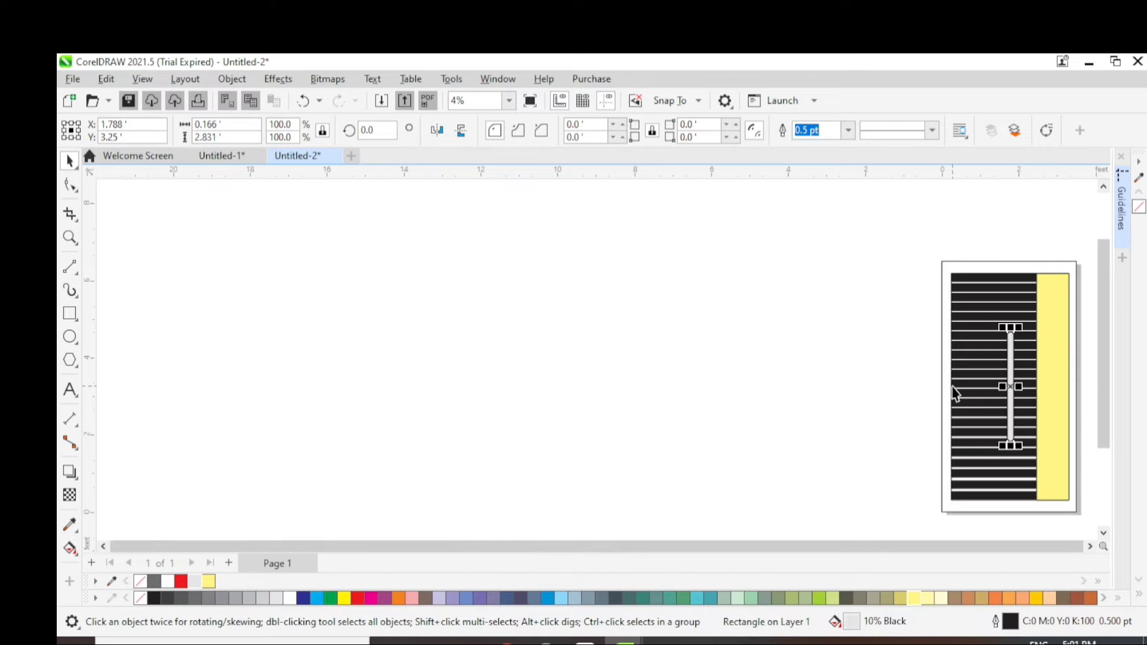
pyautogui.scroll(2, 1066, 395)
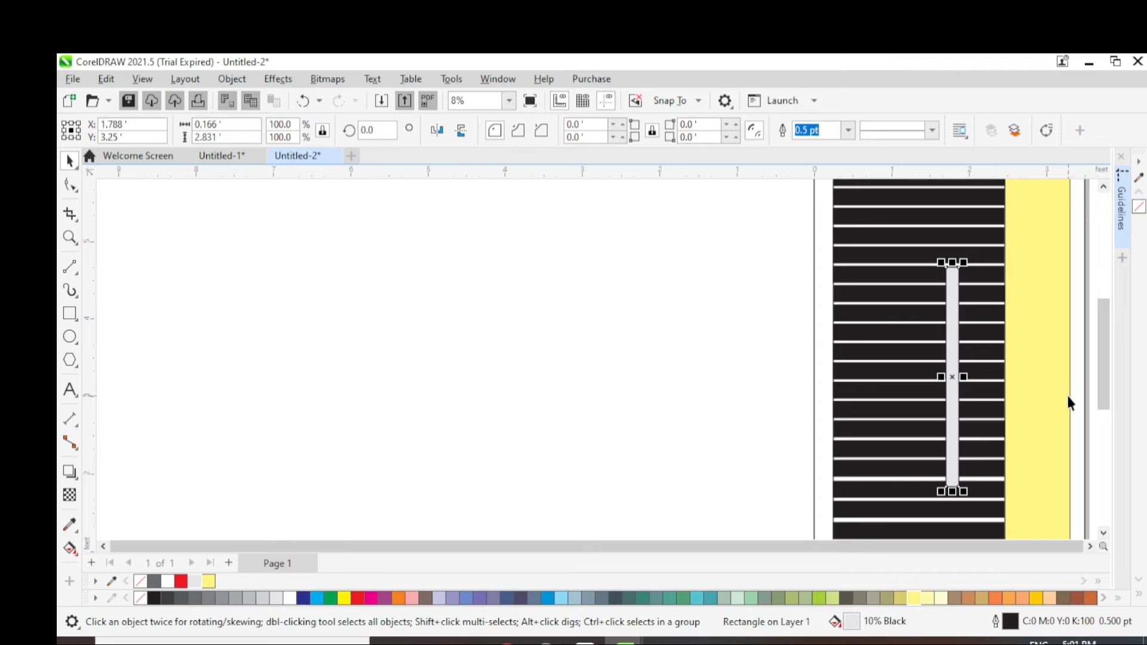
pyautogui.press('Right')
pyautogui.press('Right')
pyautogui.press('Right')
pyautogui.press('Right')
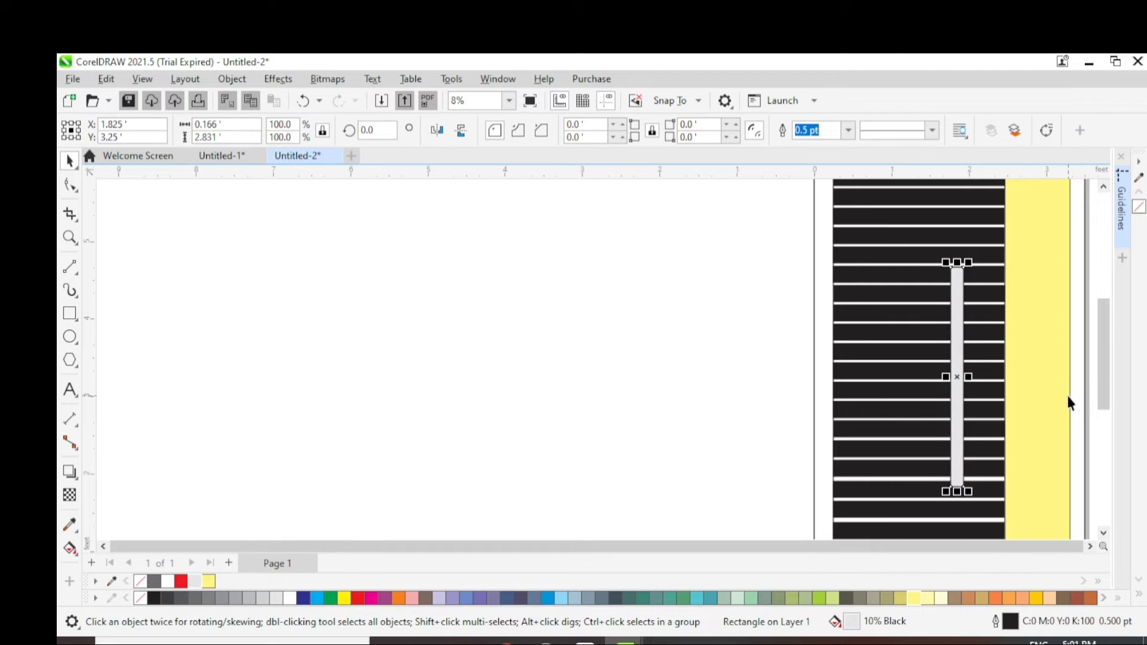
pyautogui.press('Right')
pyautogui.press('Right')
pyautogui.press('Right')
pyautogui.press('Right')
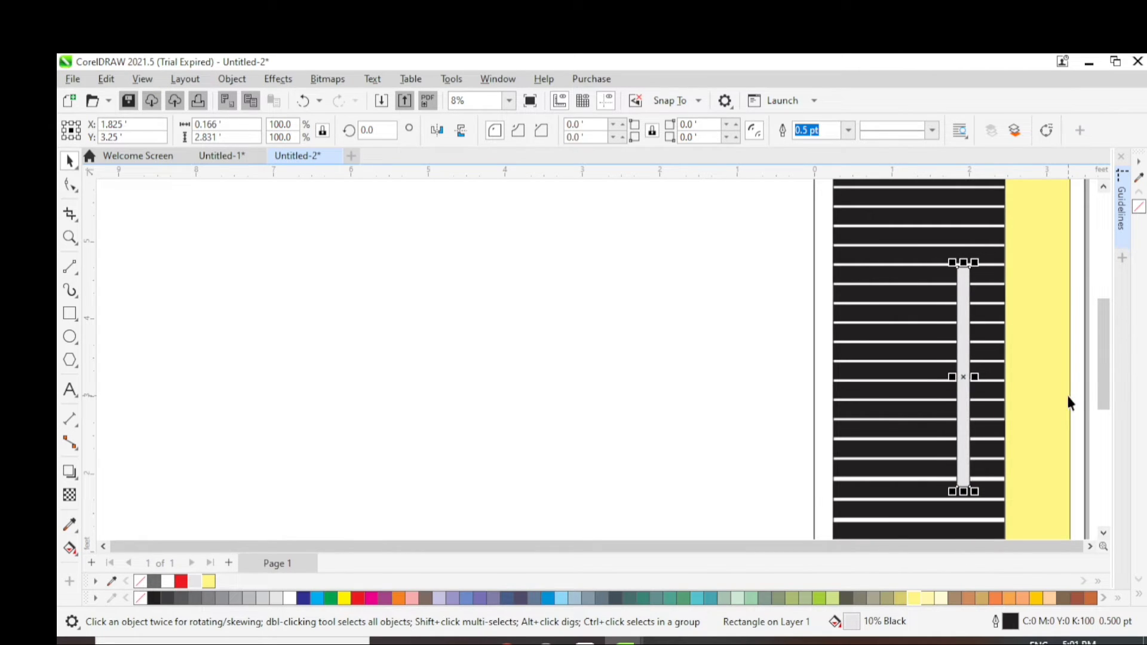
pyautogui.press('Right')
pyautogui.press('Right')
pyautogui.press('Right')
pyautogui.press('Right')
pyautogui.press('Right')
pyautogui.press('Right')
pyautogui.press('Right')
pyautogui.press('Right')
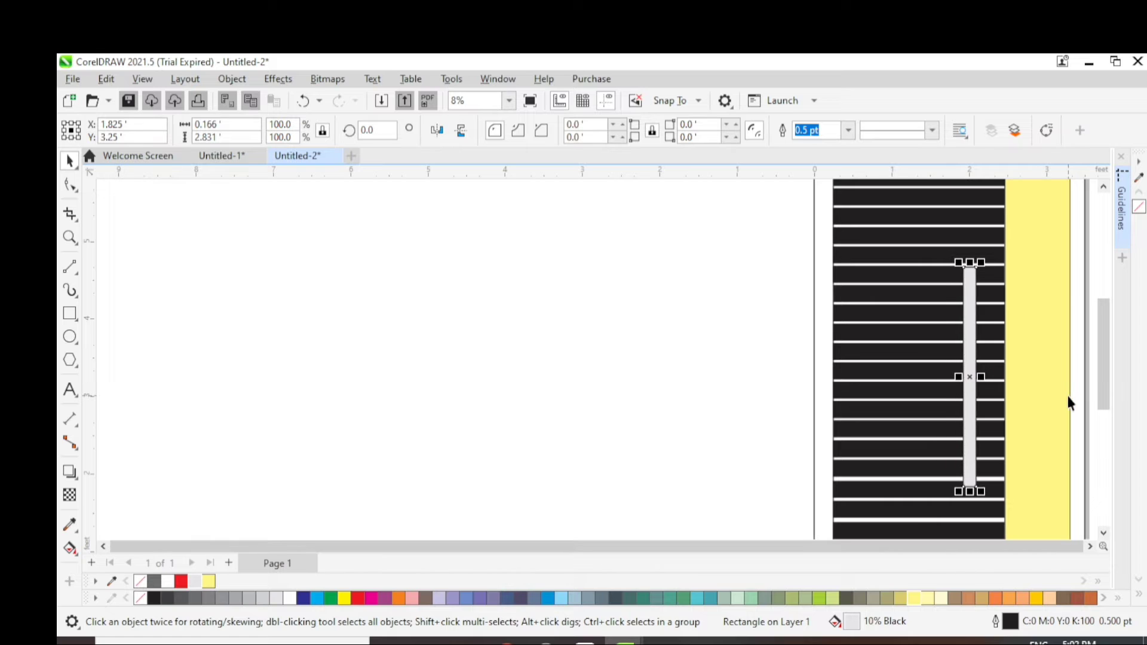
pyautogui.press('Right')
pyautogui.press('Right')
pyautogui.press('Right')
pyautogui.press('Right')
pyautogui.press('Right')
pyautogui.press('Right')
pyautogui.press('Right')
pyautogui.press('Right')
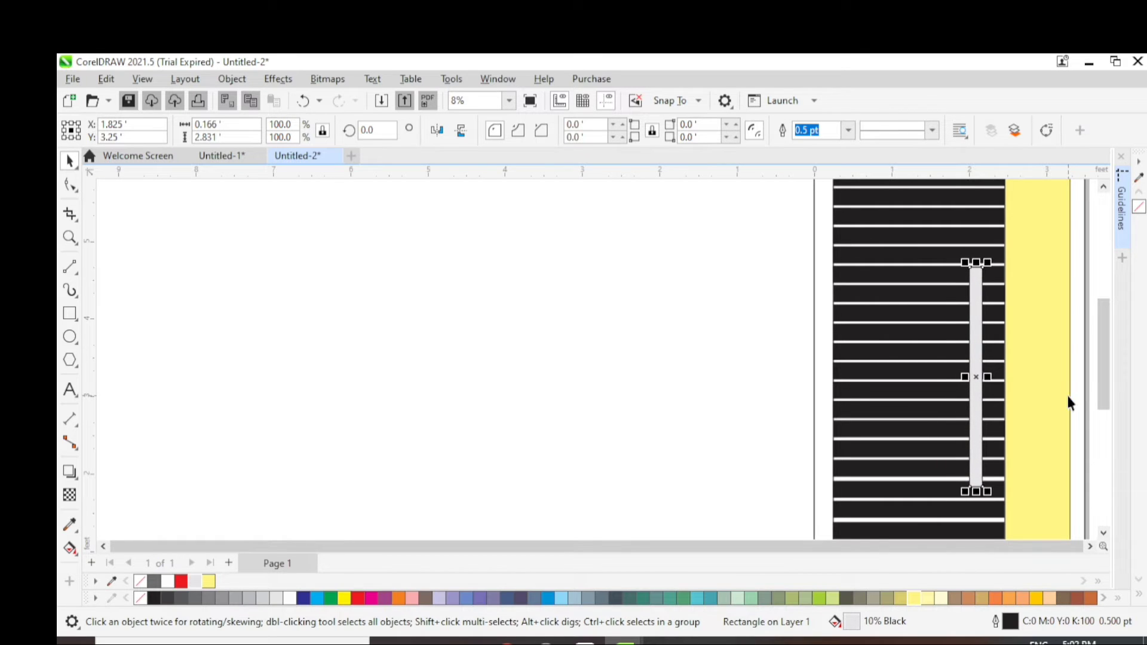
pyautogui.press('Right')
pyautogui.press('Right')
pyautogui.press('Right')
pyautogui.press('Right')
pyautogui.press('Right')
pyautogui.press('Right')
pyautogui.press('Right')
pyautogui.press('Right')
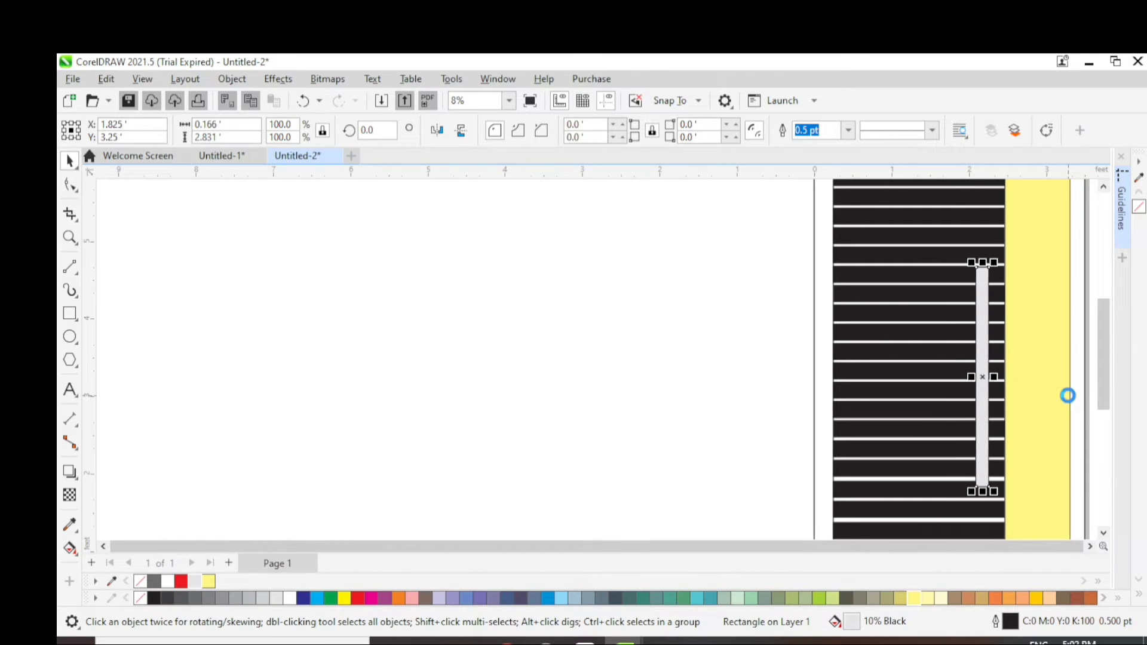
pyautogui.press('Right')
pyautogui.press('Right')
pyautogui.press('Right')
pyautogui.press('Right')
pyautogui.press('Right')
pyautogui.press('Right')
pyautogui.press('Right')
pyautogui.press('Right')
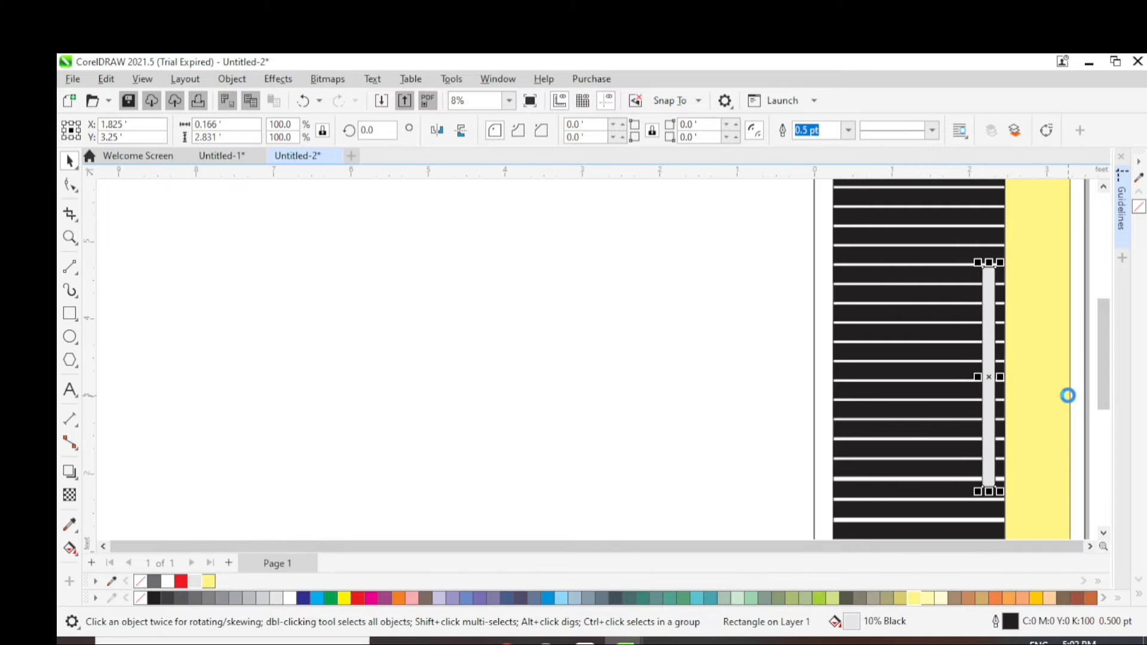
pyautogui.press('Right')
pyautogui.press('Right')
pyautogui.press('Right')
pyautogui.press('Right')
pyautogui.press('Right')
pyautogui.press('Right')
pyautogui.press('Right')
pyautogui.press('Right')
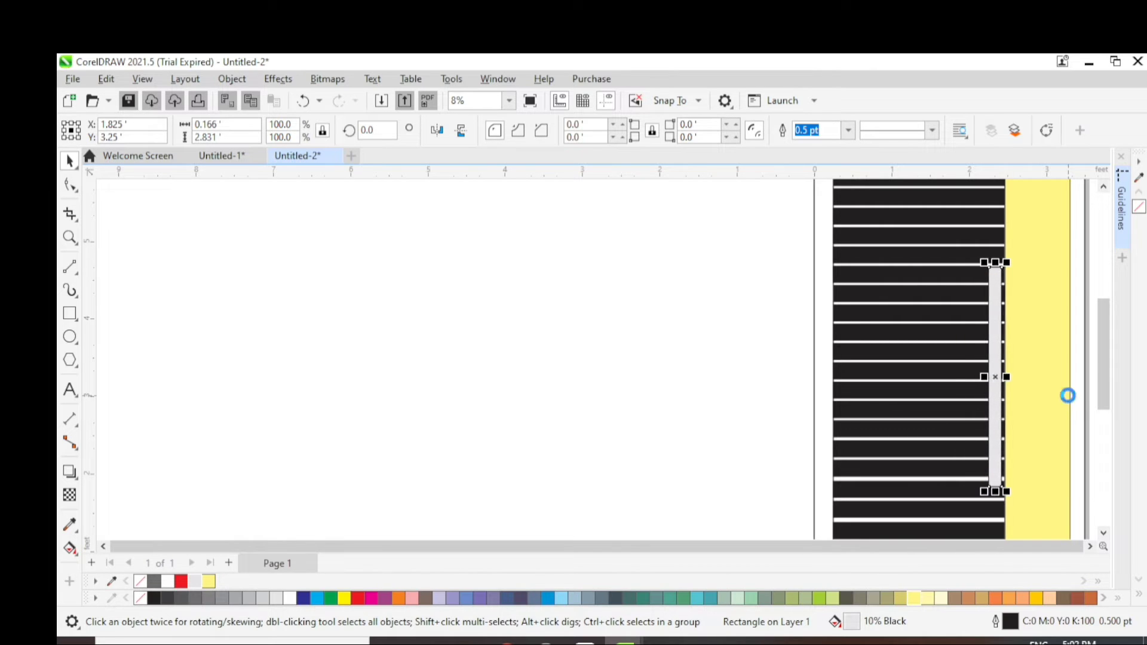
pyautogui.press('Right')
pyautogui.press('Right')
pyautogui.press('Right')
pyautogui.press('Right')
pyautogui.press('Right')
pyautogui.press('Right')
pyautogui.press('Right')
pyautogui.press('Right')
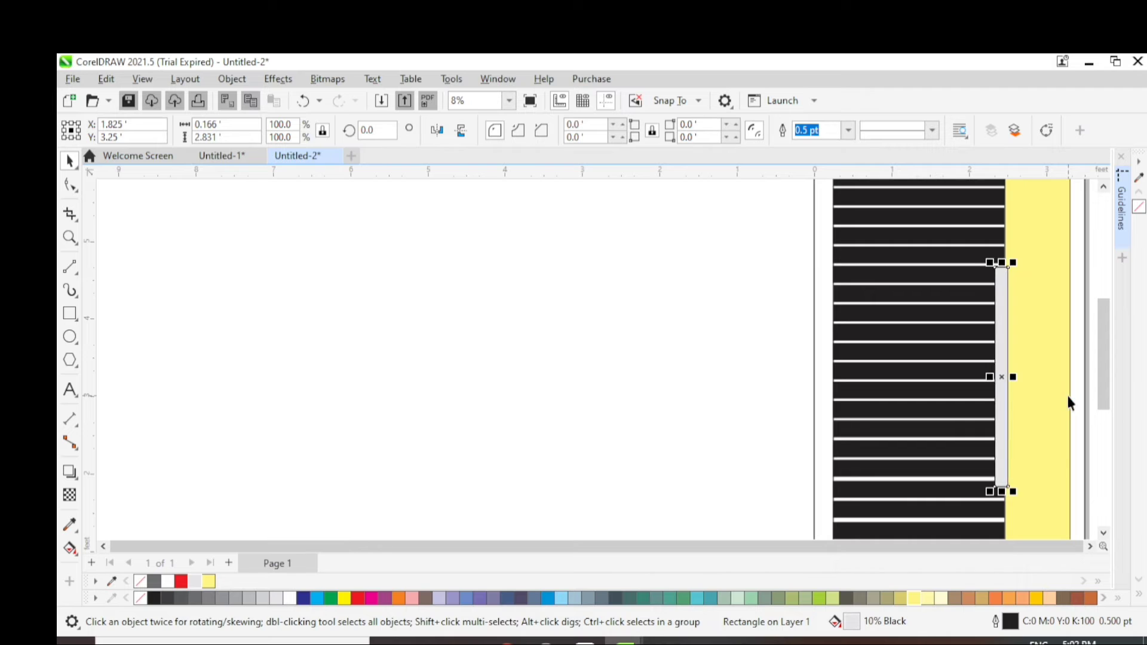
pyautogui.press('Right')
pyautogui.press('Right')
pyautogui.press('Right')
pyautogui.press('Right')
pyautogui.press('Right')
pyautogui.press('Right')
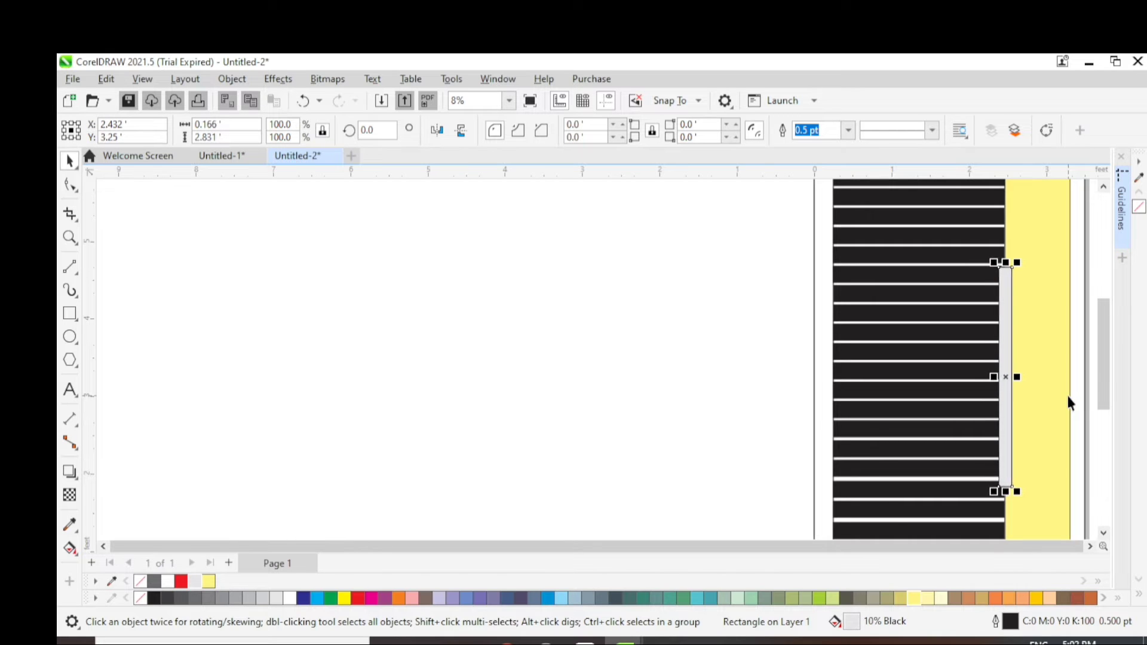
pyautogui.press('Right')
pyautogui.press('Right')
pyautogui.press('Right')
pyautogui.press('Right')
pyautogui.press('Right')
pyautogui.press('Right')
pyautogui.press('Right')
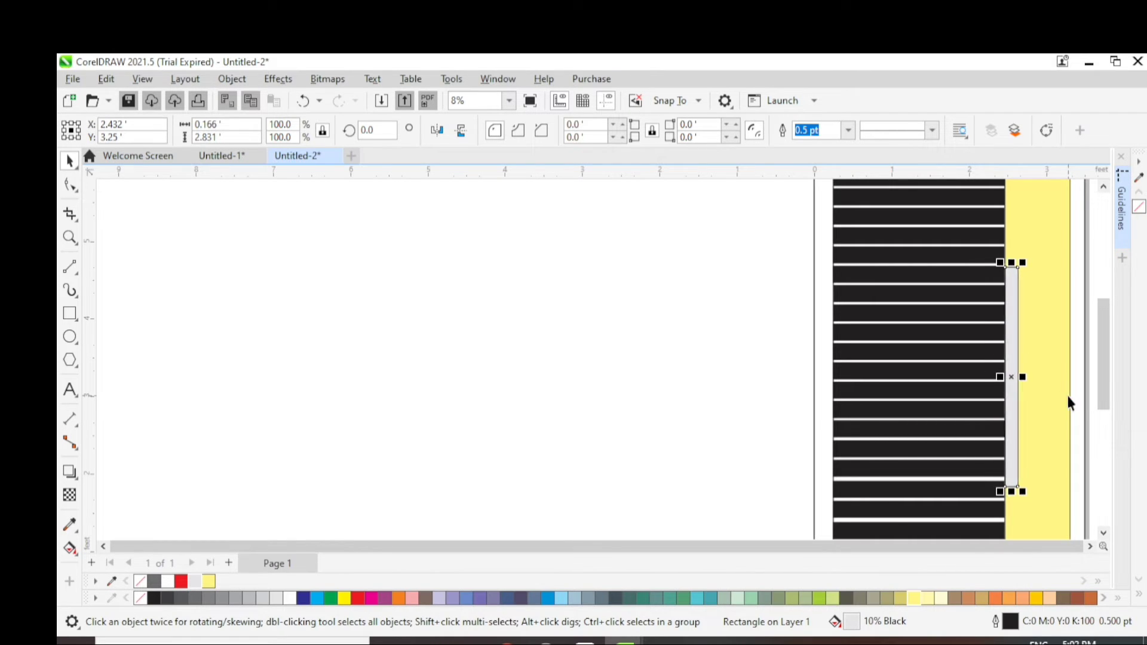
pyautogui.press('Right')
pyautogui.press('Right')
pyautogui.press('Right')
pyautogui.press('Right')
pyautogui.press('Right')
pyautogui.press('Right')
pyautogui.press('Right')
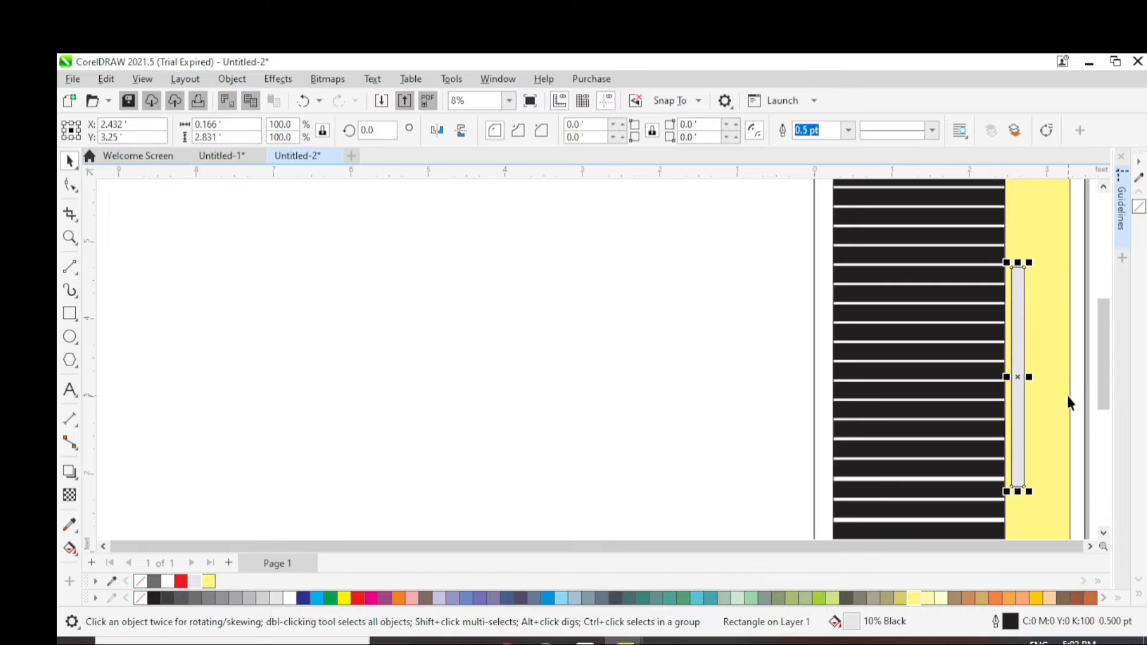
pyautogui.press('Right')
pyautogui.press('Right')
pyautogui.press('Right')
pyautogui.moveTo(1021, 380); pyautogui.dragTo(1039, 379)
# Shorten the light grey bar from its lower end to a height of about 2.078 ft
pyautogui.scroll(-3, 1053, 400)
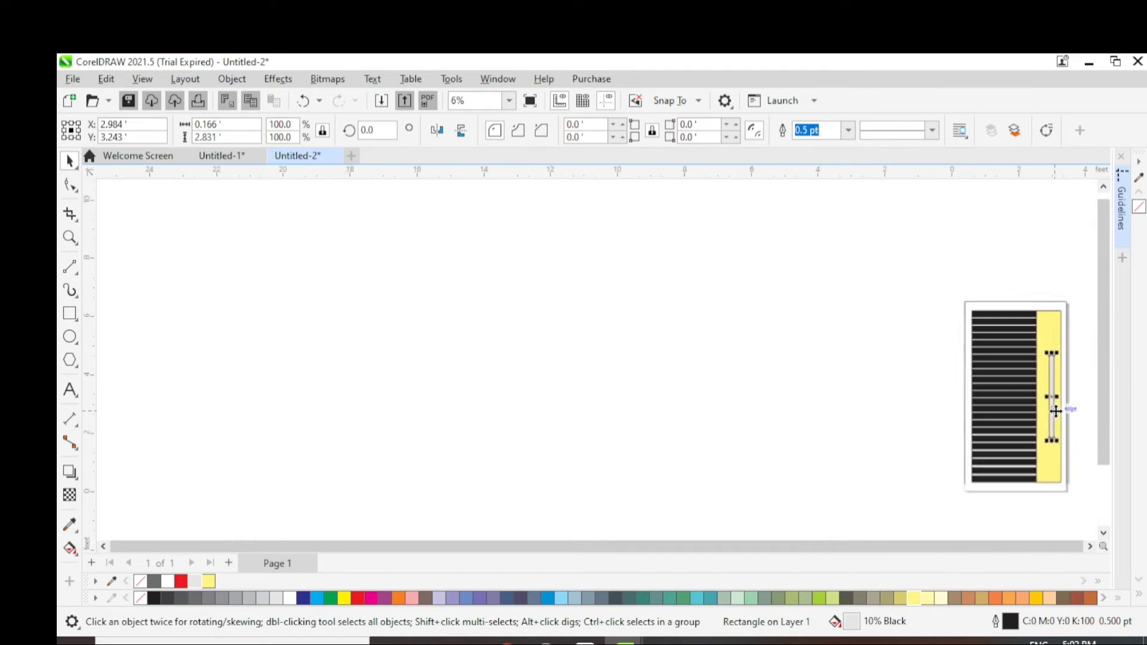
pyautogui.hscroll(2, 922, 460)
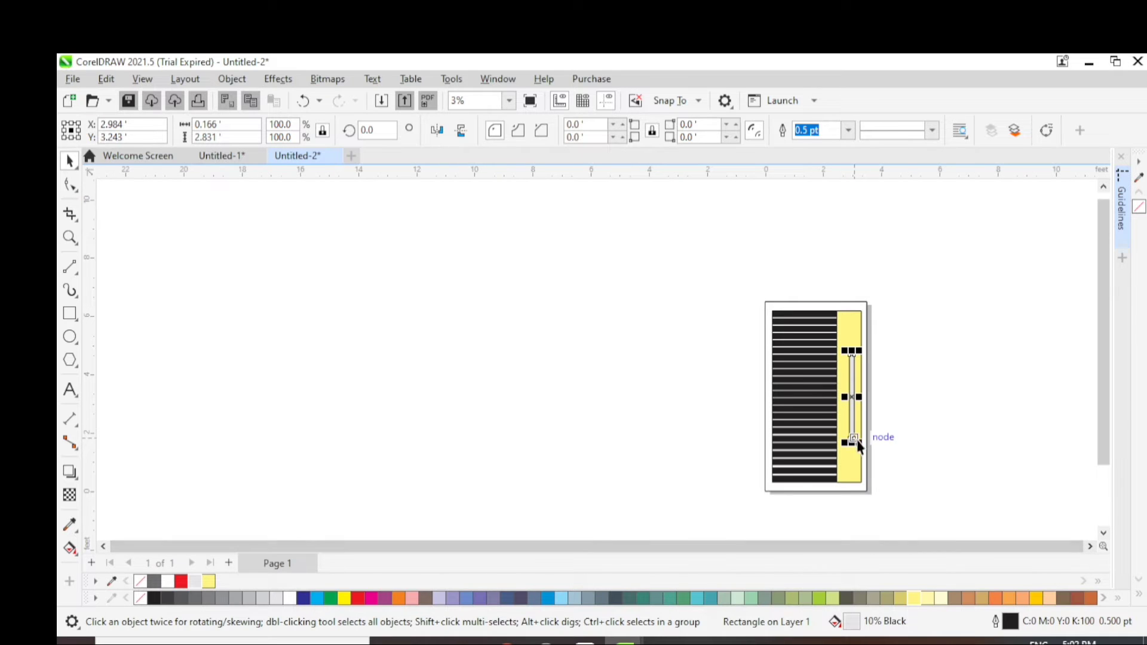
pyautogui.scroll(1, 856, 440)
pyautogui.moveTo(855, 445); pyautogui.dragTo(873, 417)
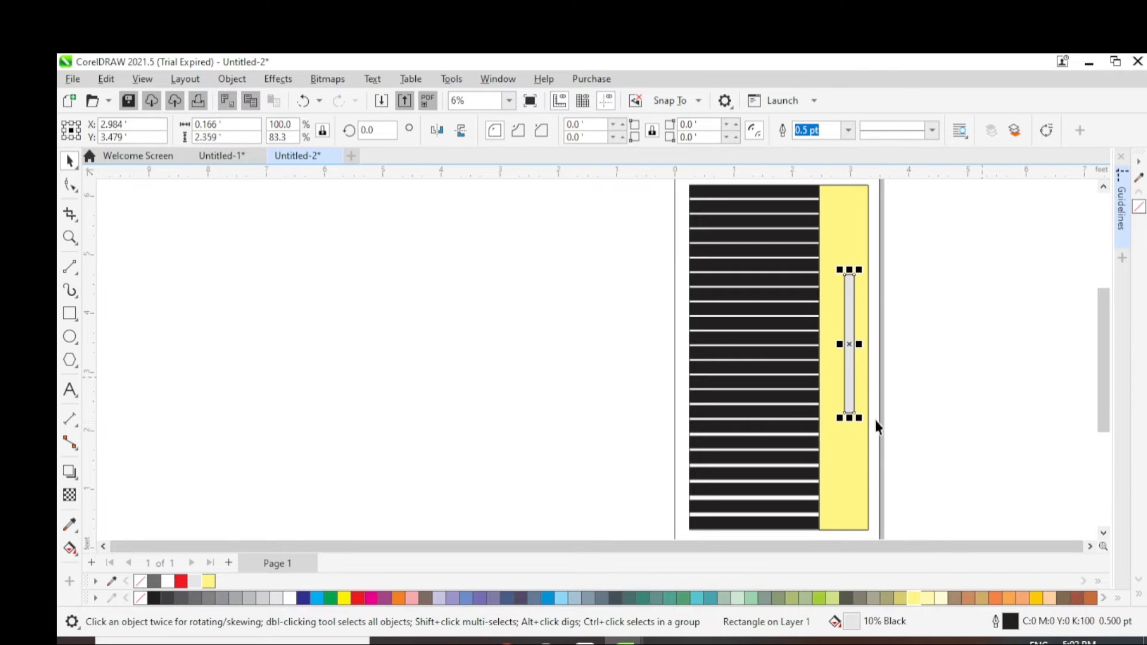
pyautogui.click(973, 382)
pyautogui.scroll(-1, 973, 382)
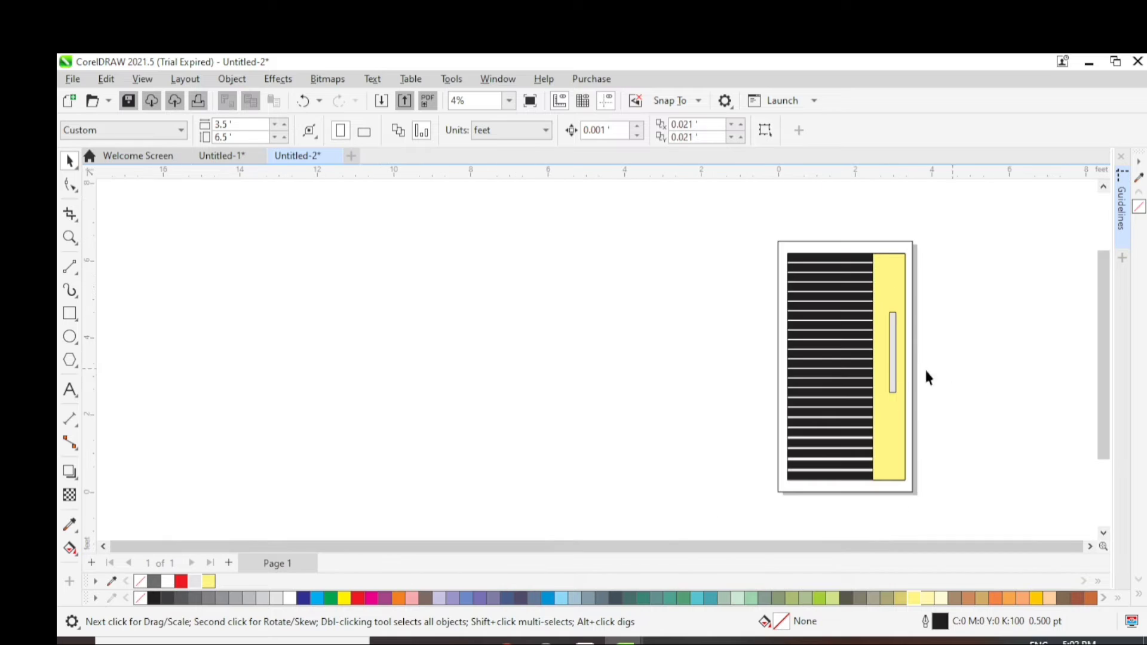
# Nudge the light grey bar down and slightly left within the yellow strip, centred about 2.936 ft, 3.396 ft
pyautogui.click(895, 368)
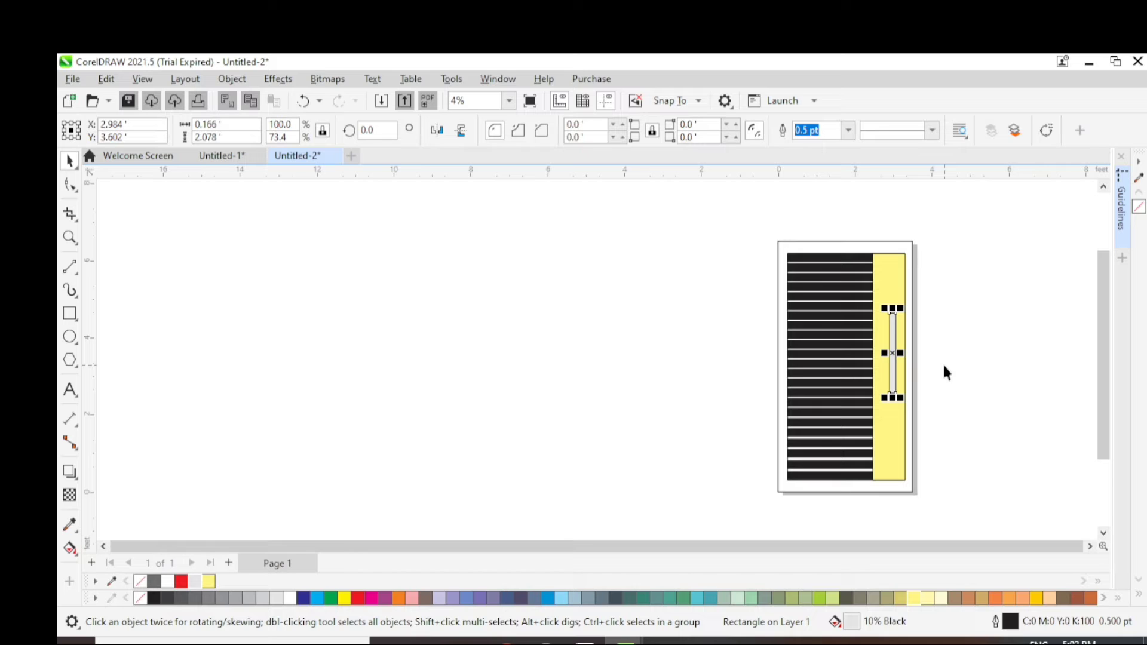
pyautogui.press('Down')
pyautogui.press('Down')
pyautogui.press('Down')
pyautogui.press('Left')
pyautogui.press('Left')
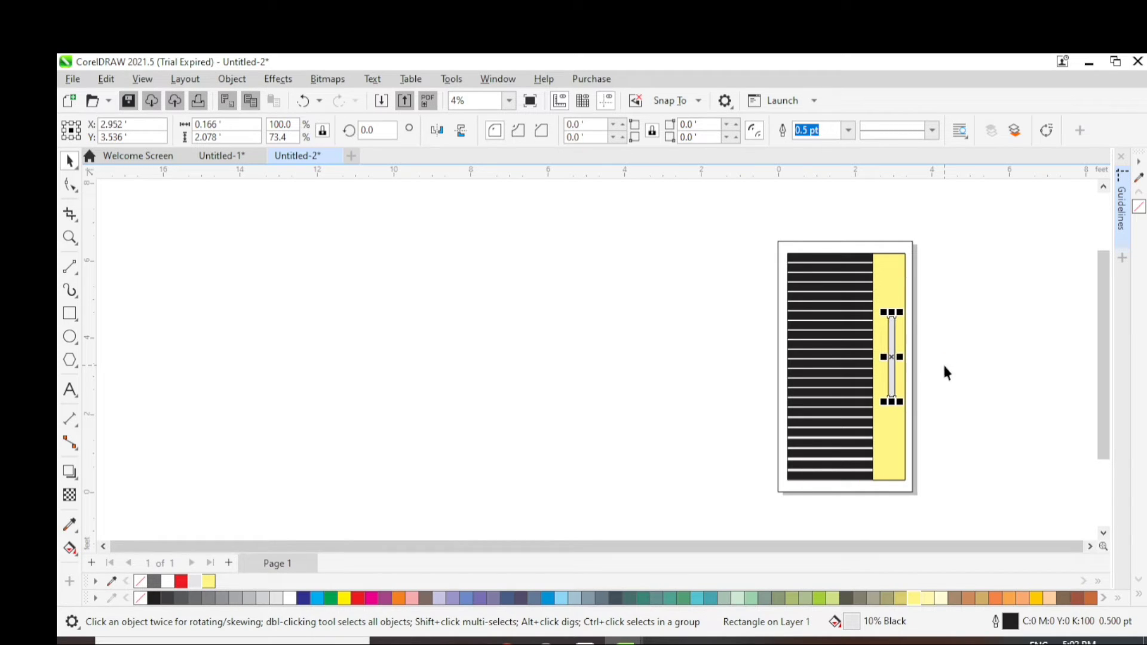
pyautogui.press('Down')
pyautogui.press('Down')
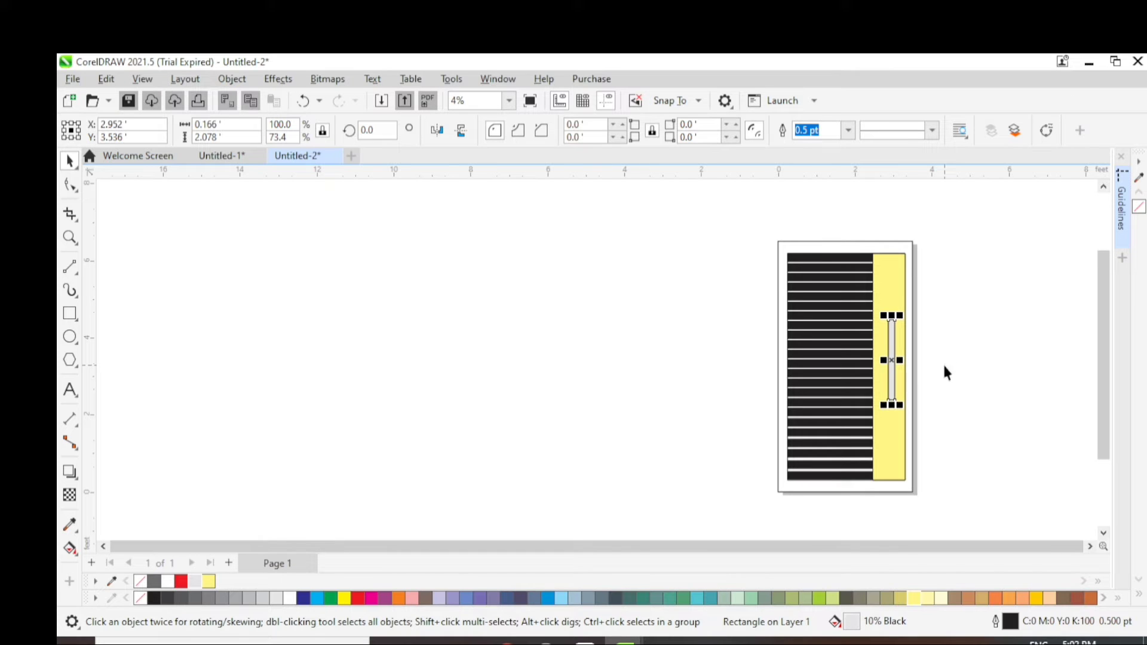
pyautogui.press('Left')
pyautogui.press('Left')
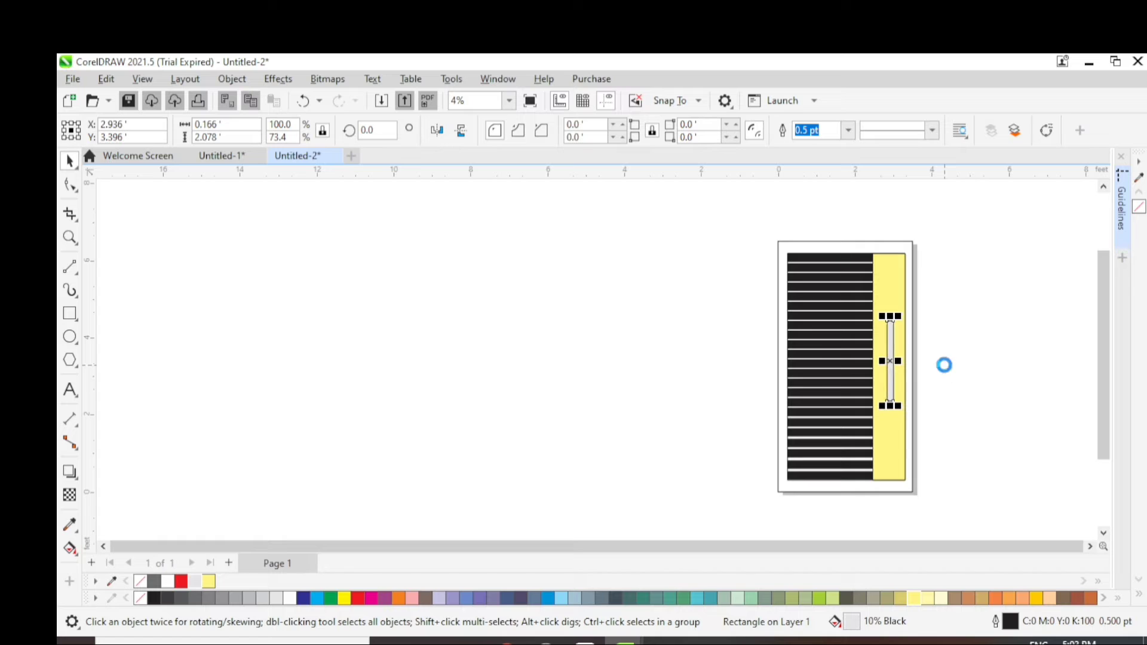
# Nudge the light grey bar down and slightly left within the yellow strip, centred about 2.9 ft, 3.2 ft
pyautogui.press('Left')
pyautogui.press('Down')
pyautogui.press('Down')
pyautogui.press('Down')
pyautogui.press('Down')
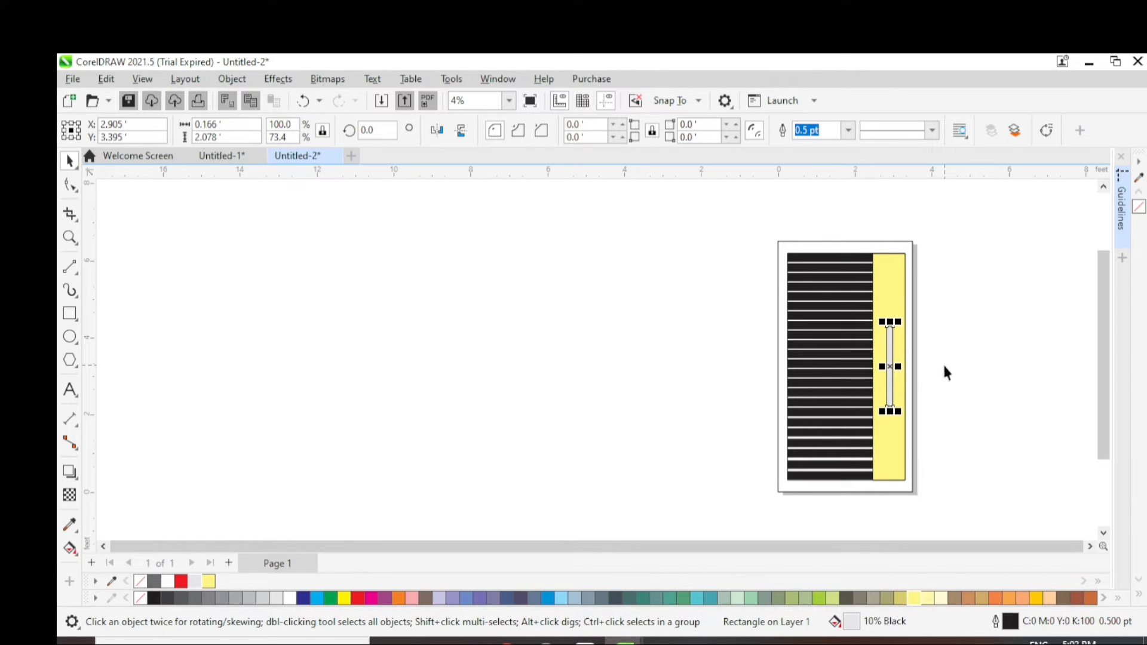
pyautogui.press('Down')
pyautogui.press('Down')
pyautogui.press('Down')
pyautogui.press('Down')
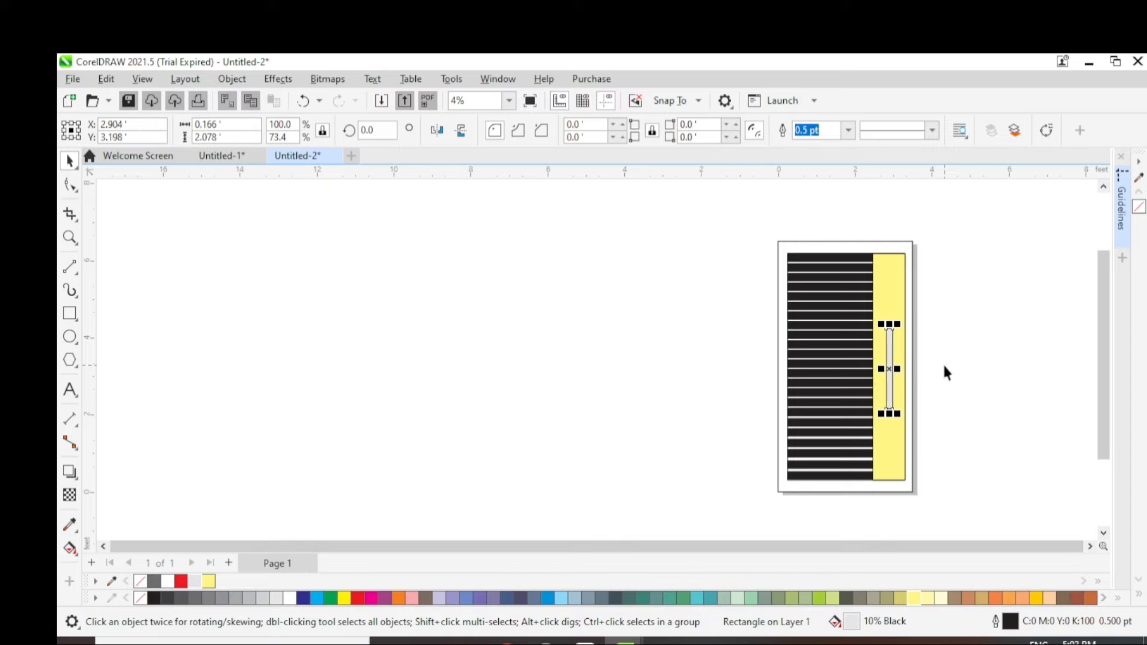
pyautogui.press('Left')
pyautogui.click(727, 288)
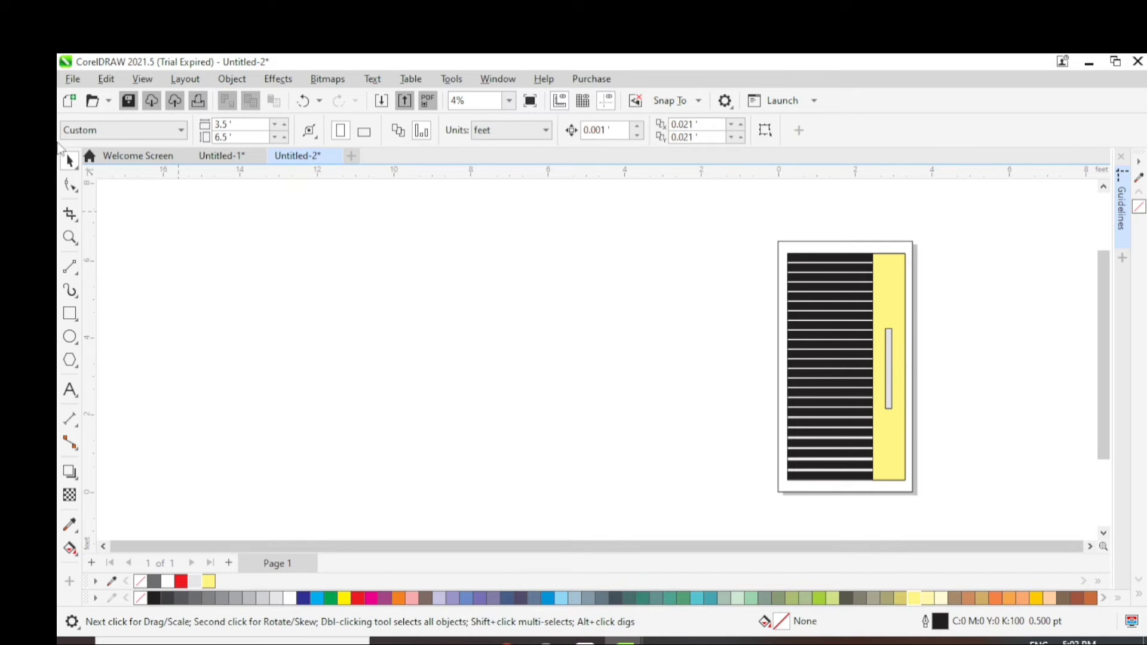
# Draw a rectangle about 1.848 by 1.363 ft in the empty area left of the page and fill it with 10% Black
pyautogui.click(70, 313)
pyautogui.moveTo(299, 267); pyautogui.dragTo(371, 321)
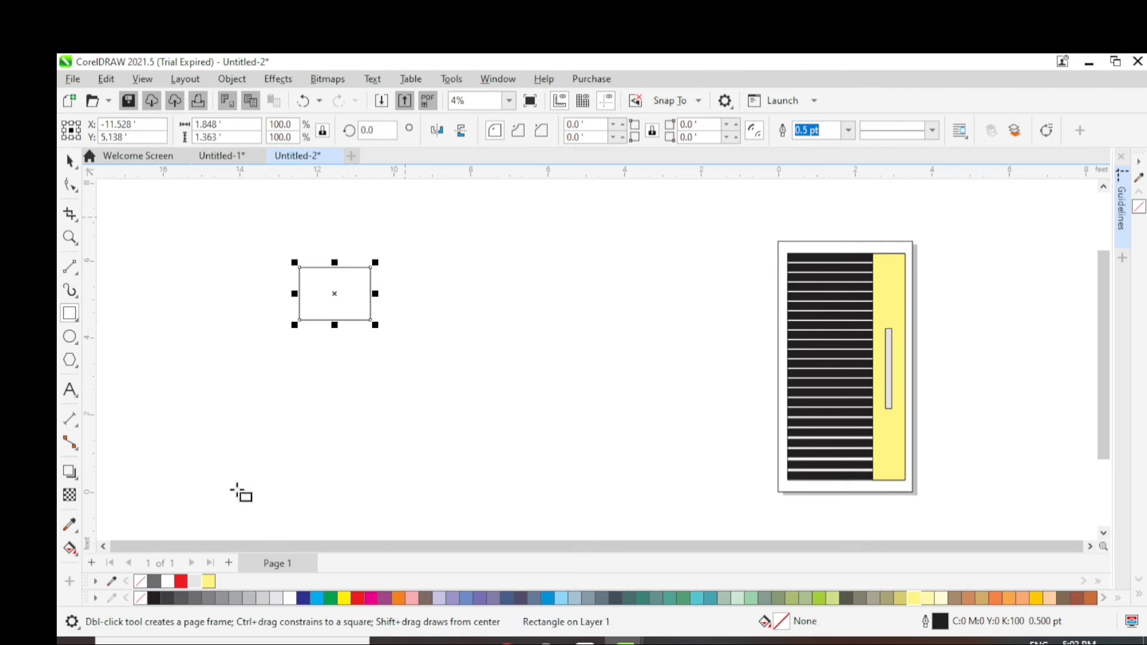
pyautogui.click(195, 581)
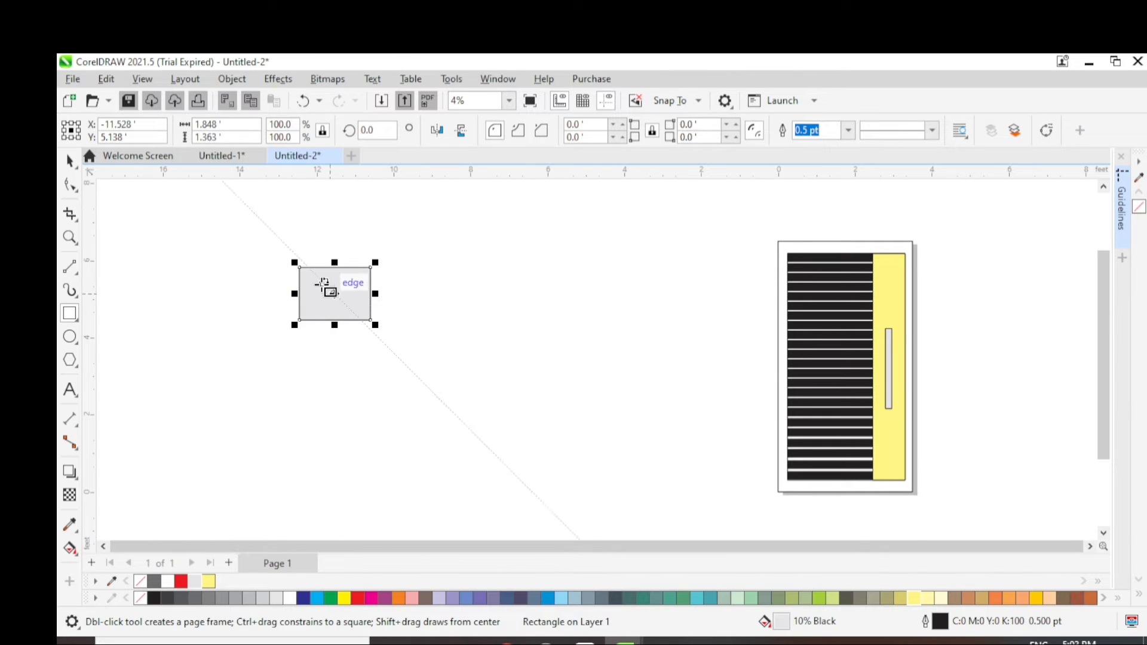
# Round all four corners of the grey rectangle to a radius of about 0.057 ft
pyautogui.click(735, 123)
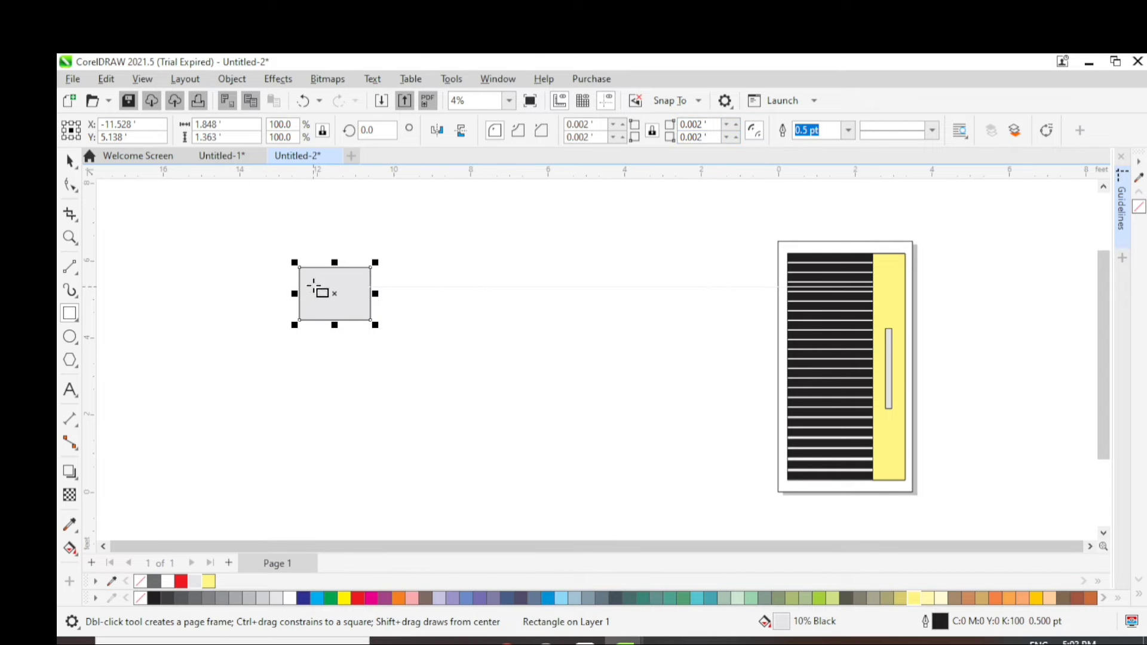
pyautogui.click(735, 124)
pyautogui.click(736, 124)
pyautogui.click(737, 124)
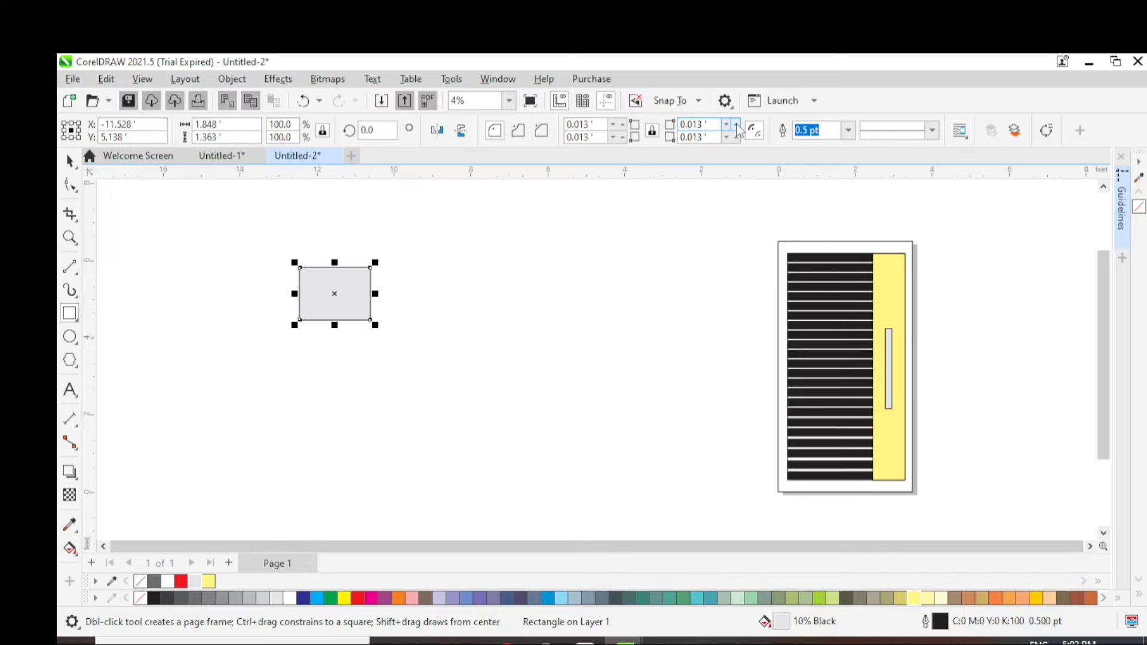
pyautogui.click(736, 125)
pyautogui.click(737, 125)
pyautogui.click(736, 124)
pyautogui.click(737, 124)
pyautogui.scroll(4, 328, 267)
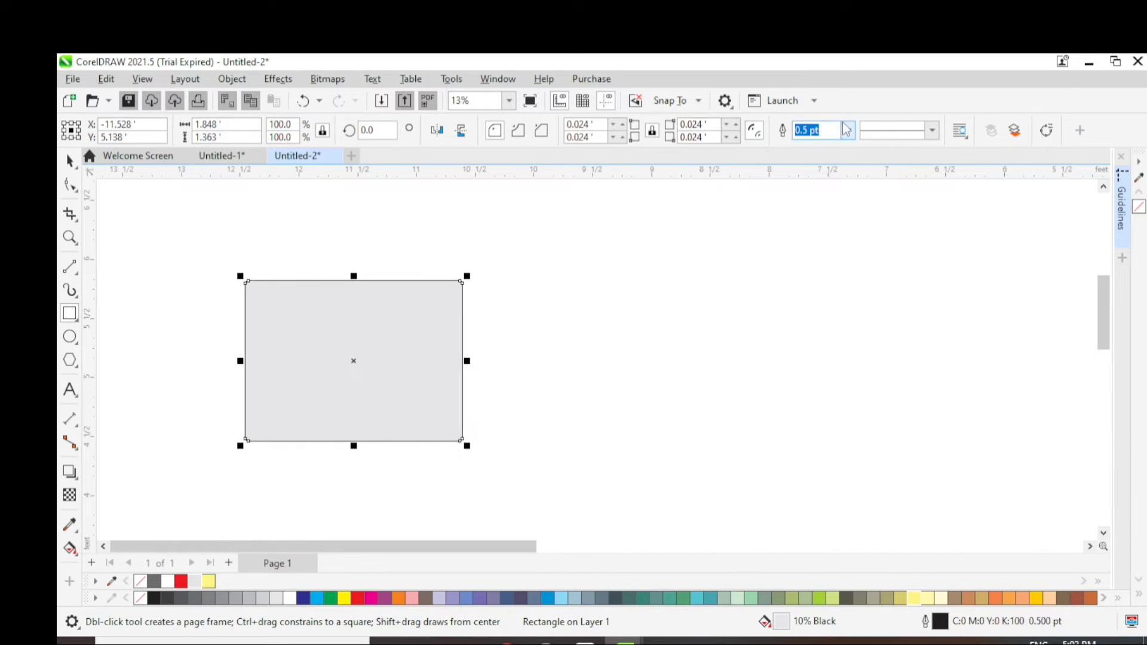
pyautogui.click(737, 124)
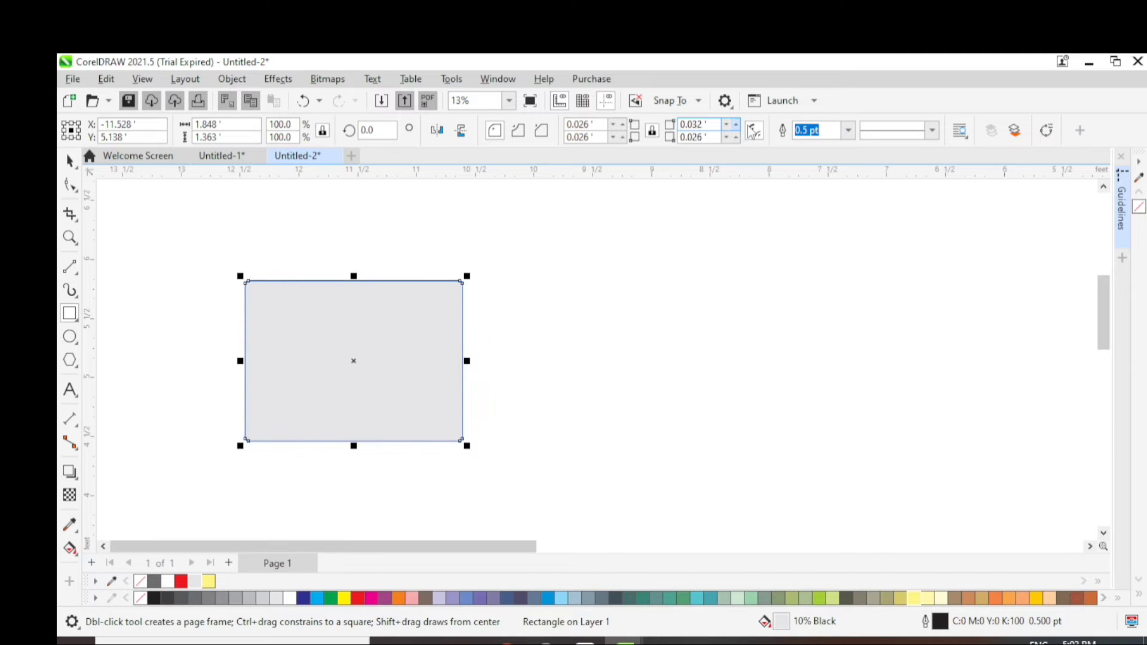
pyautogui.click(754, 130)
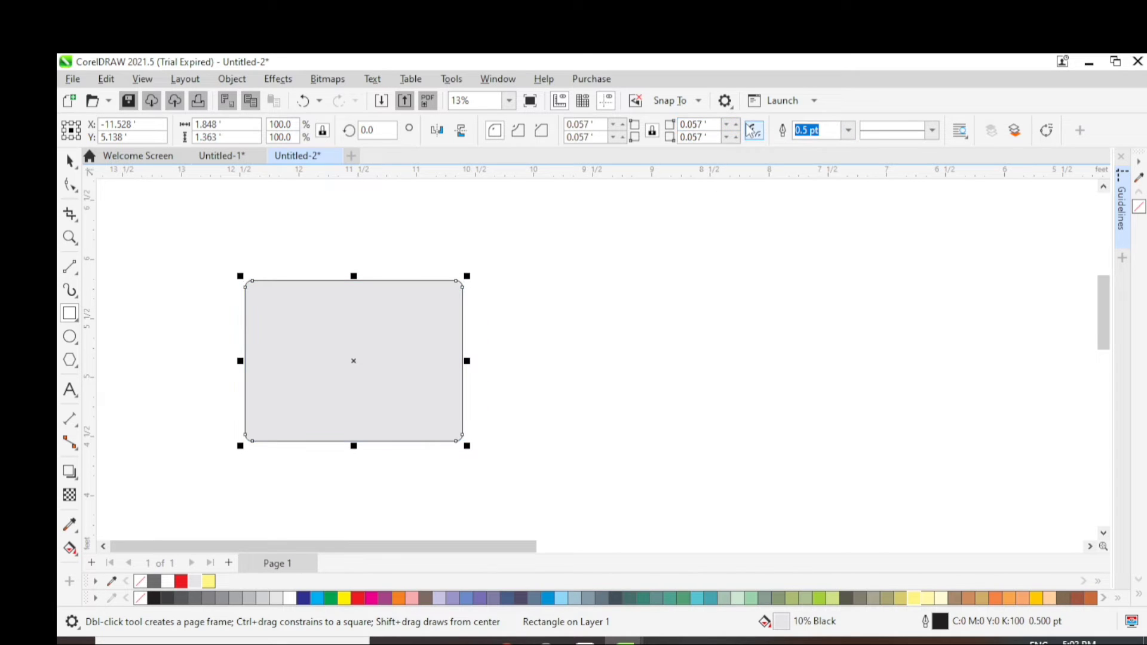
# Draw a slot about 1.364 ft wide inside the grey plate with 5 ft corner radii, and reduce its height to about 0.292 ft
pyautogui.moveTo(276, 333); pyautogui.dragTo(437, 375)
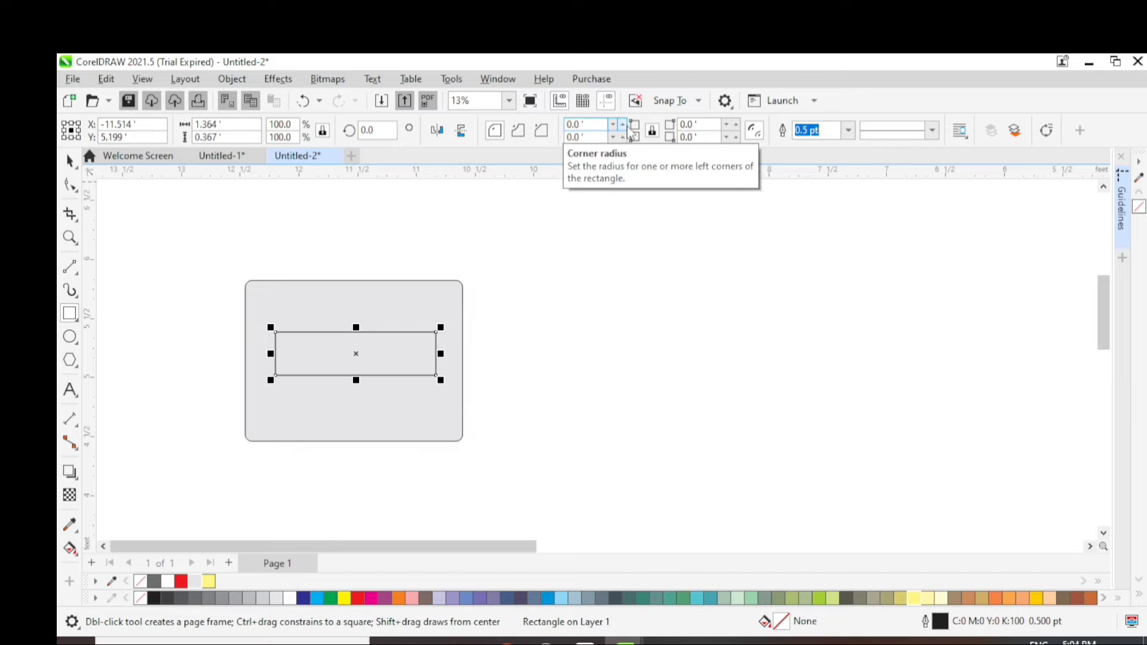
pyautogui.press('Return')
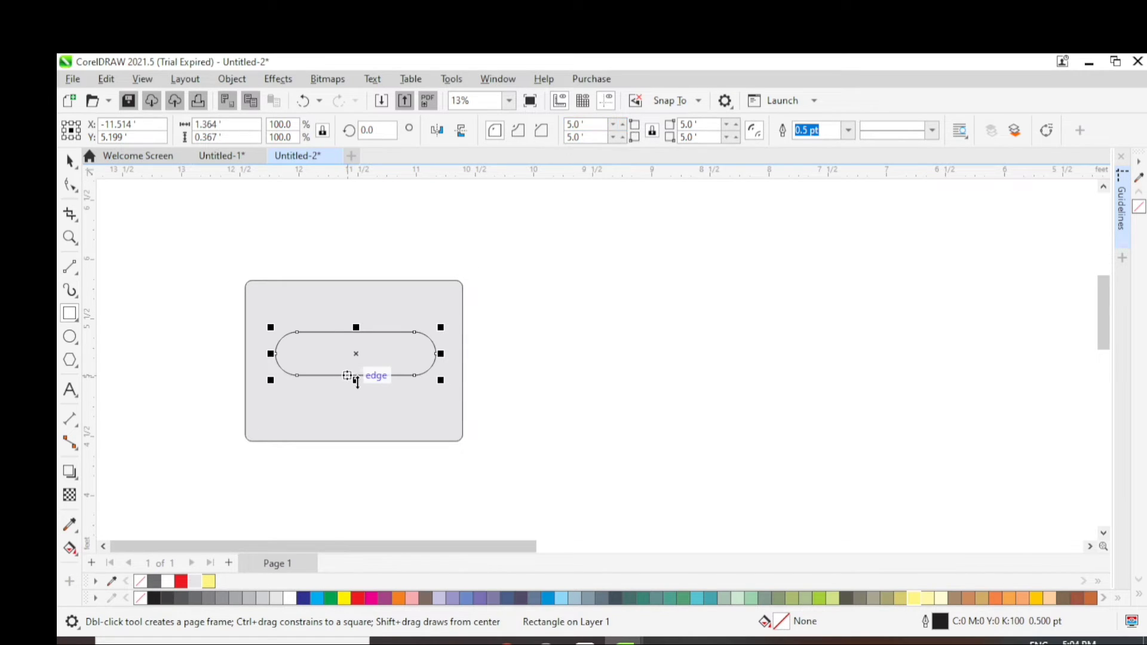
pyautogui.moveTo(356, 380); pyautogui.dragTo(358, 372)
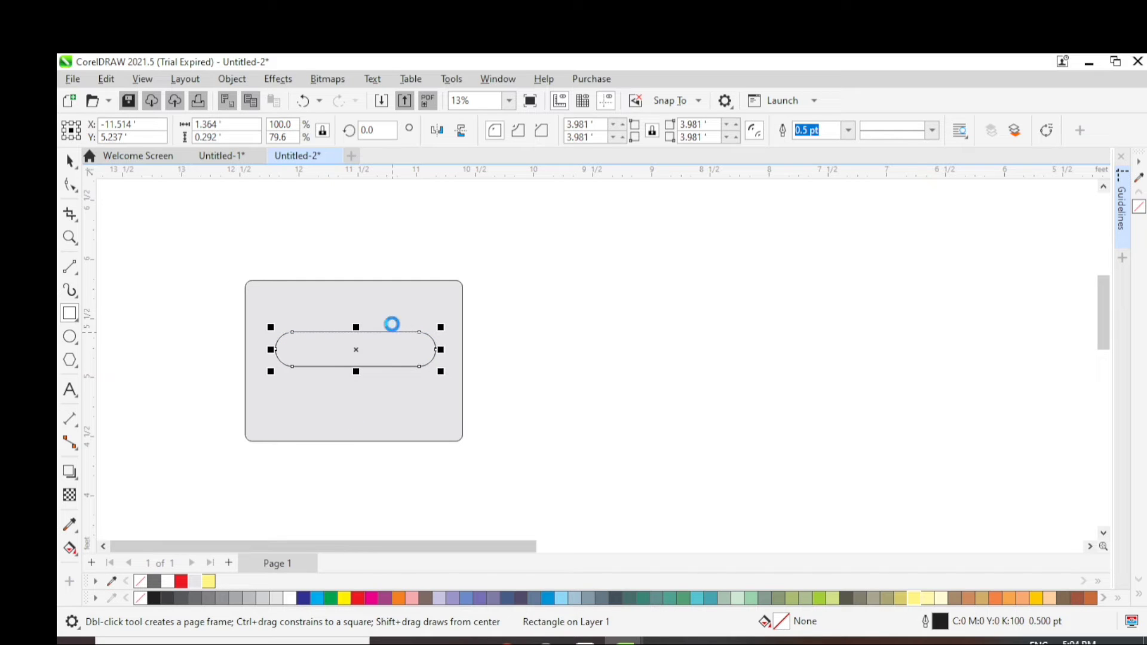
# Nudge the rounded slot to the middle of the grey plate, about -11.54 ft, 5.167 ft, and fill it with White
pyautogui.press('Up')
pyautogui.press('Up')
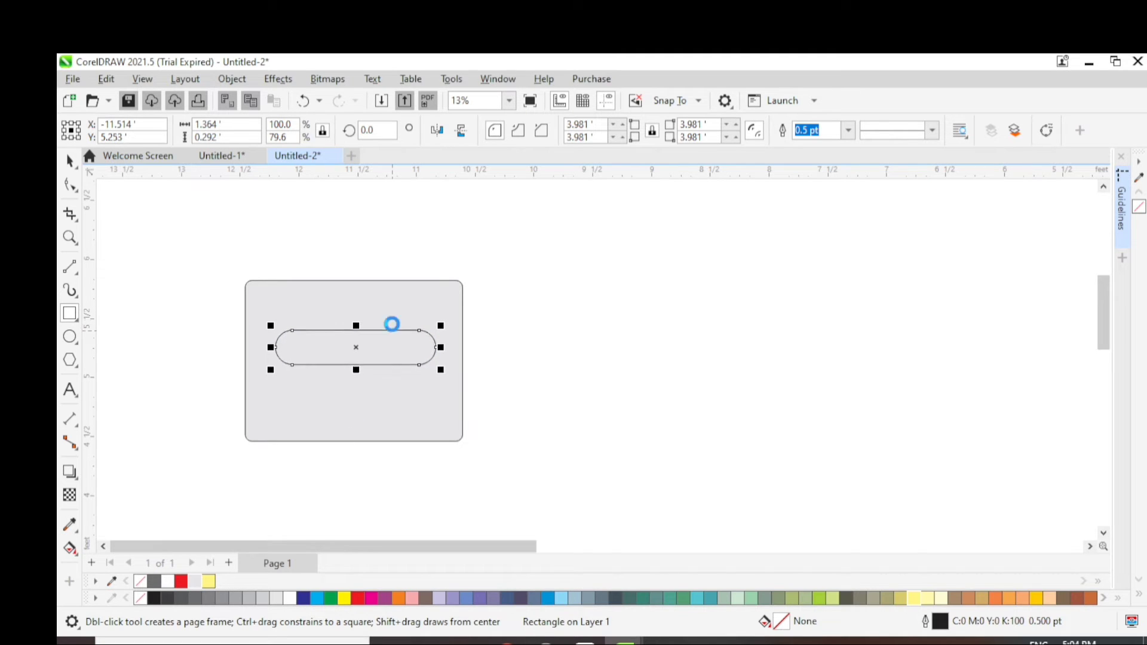
pyautogui.press('Down')
pyautogui.press('Down')
pyautogui.press('Down')
pyautogui.press('Down')
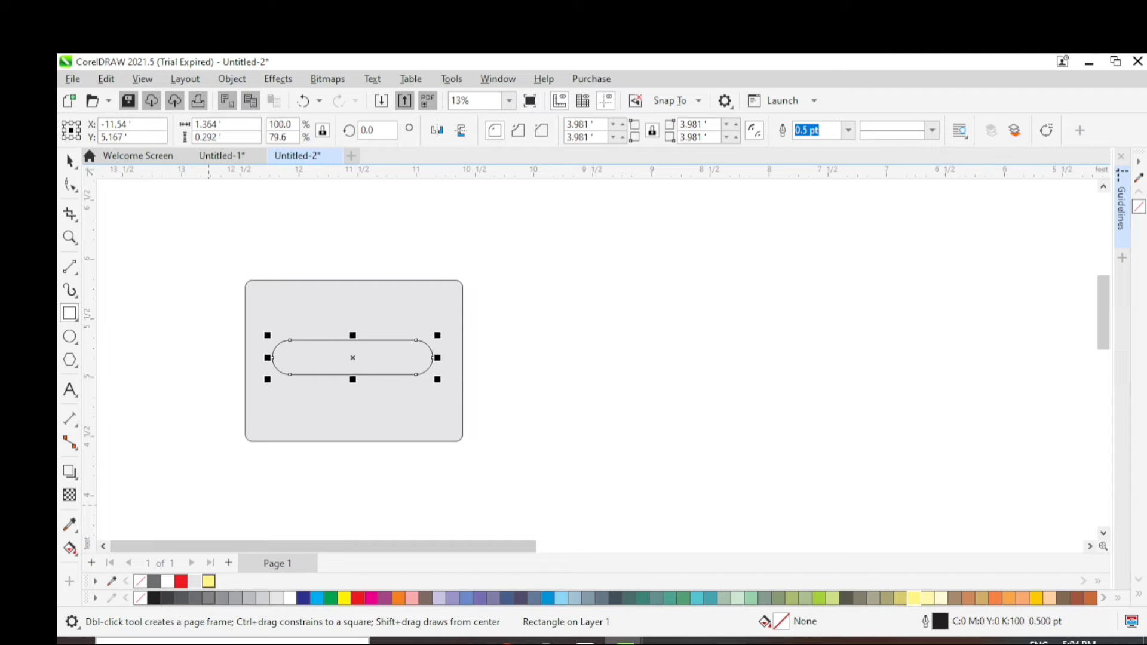
pyautogui.click(167, 582)
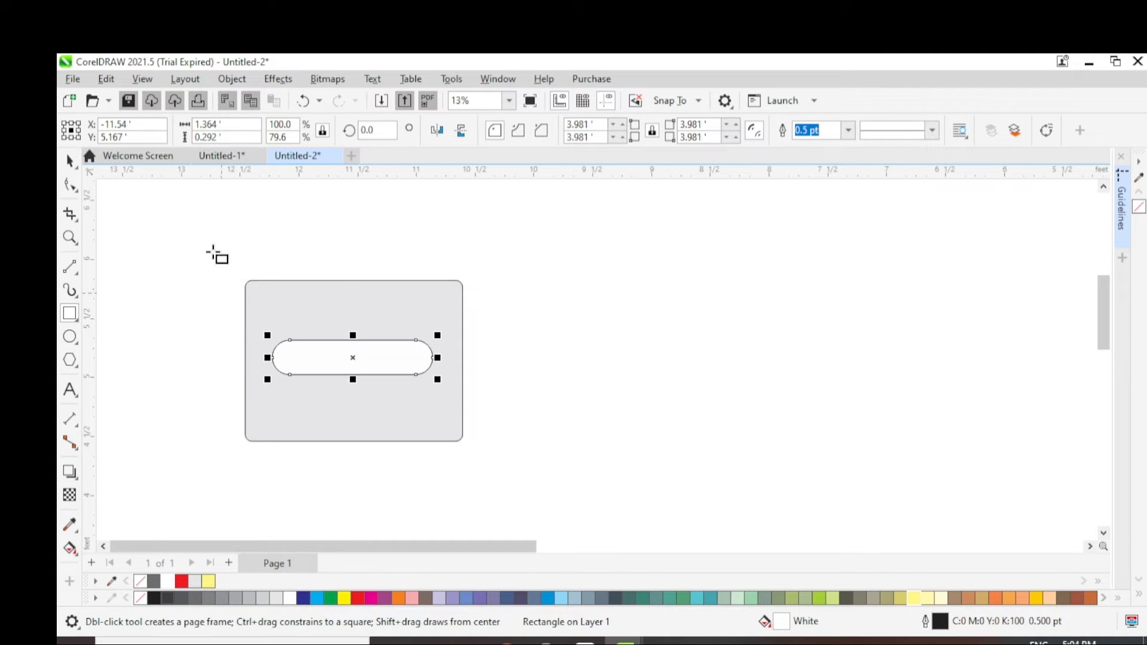
pyautogui.moveTo(214, 252); pyautogui.dragTo(243, 362)
pyautogui.press('Delete')
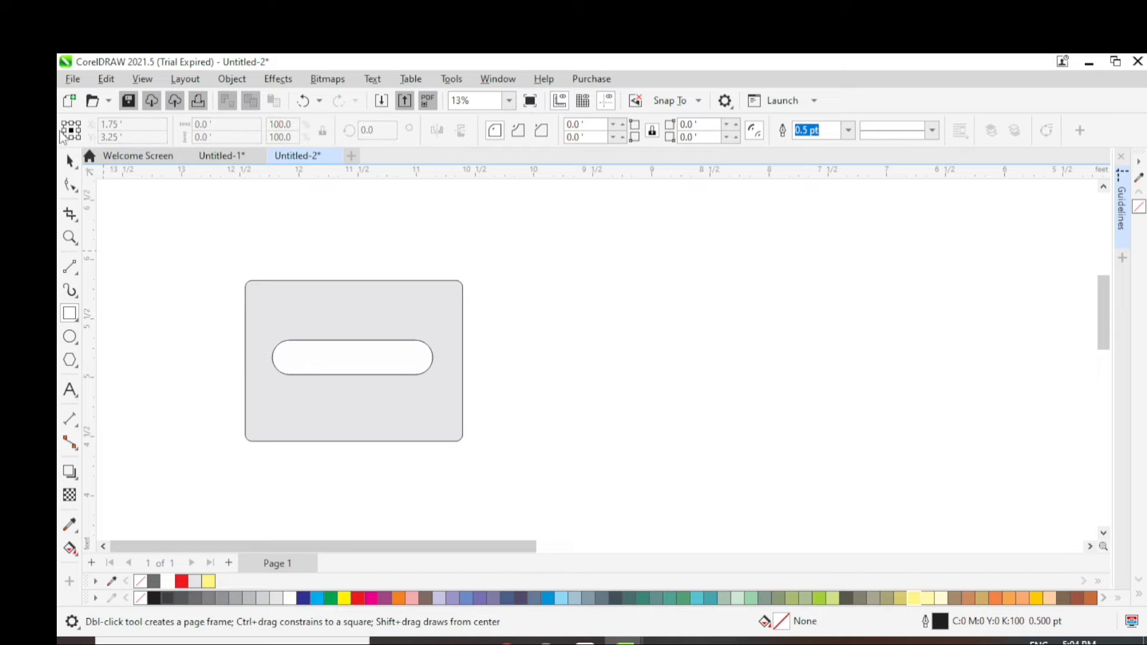
pyautogui.click(71, 187)
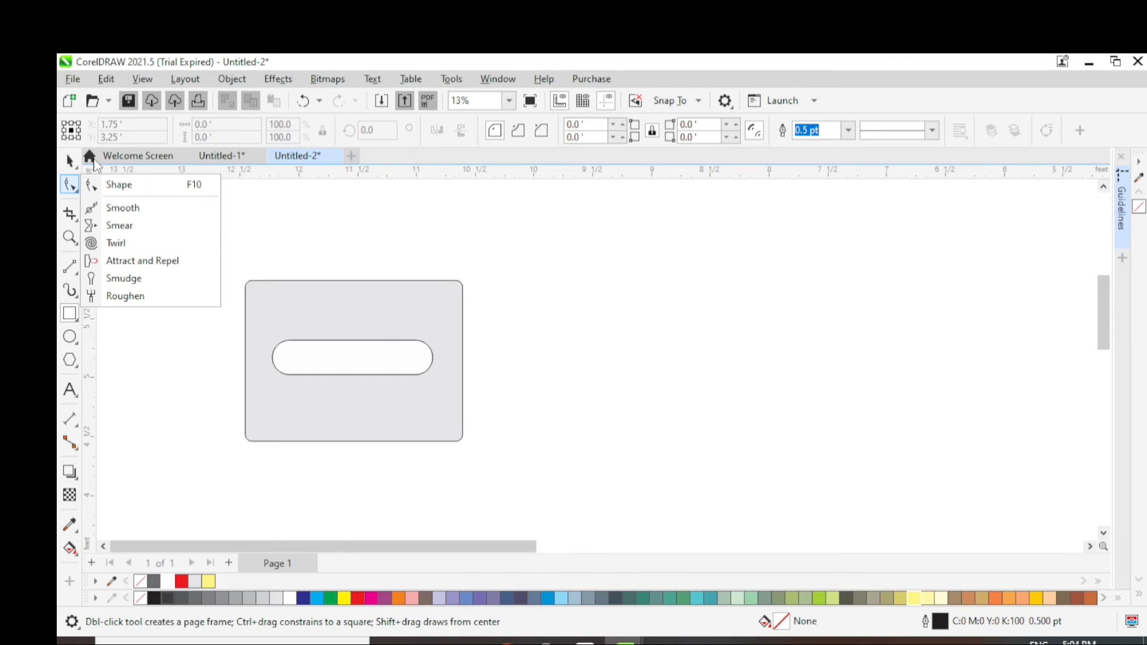
# Group the grey rounded plate with its white slot
pyautogui.click(69, 160)
pyautogui.click(110, 159)
pyautogui.moveTo(204, 236); pyautogui.dragTo(510, 465)
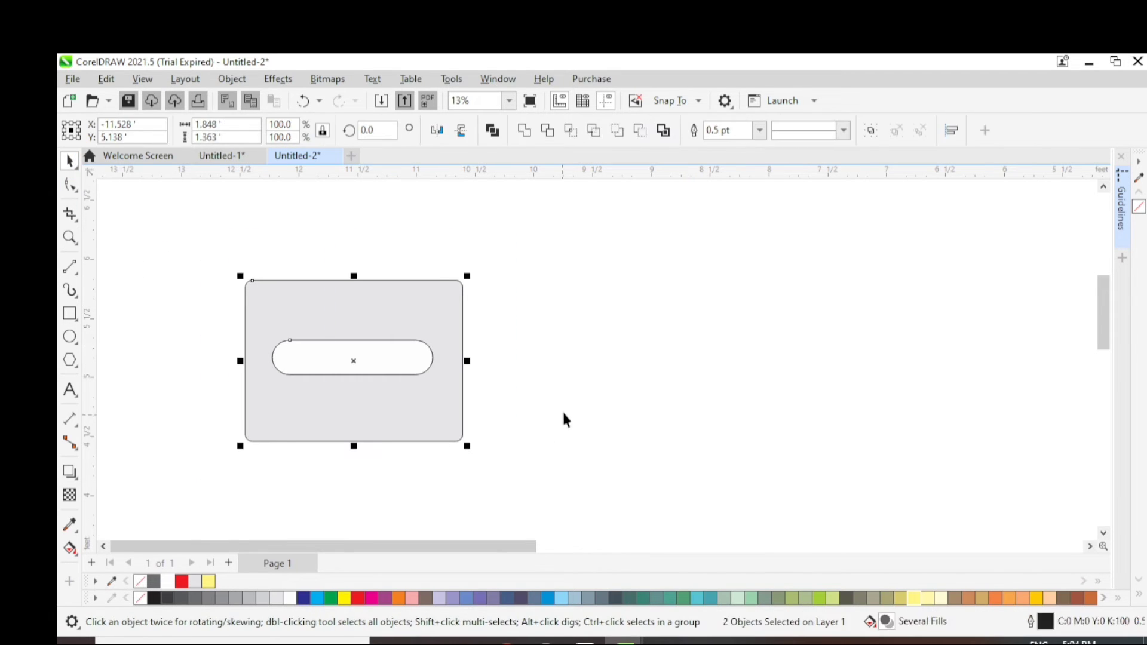
pyautogui.hotkey('ctrl', 'g')
# Shrink the slotted plate group to about 0.193 by 0.142 ft and place it at the light grey bar's right edge
pyautogui.moveTo(467, 275); pyautogui.dragTo(896, 464)
pyautogui.scroll(-3, 335, 406)
pyautogui.scroll(4, 1002, 485)
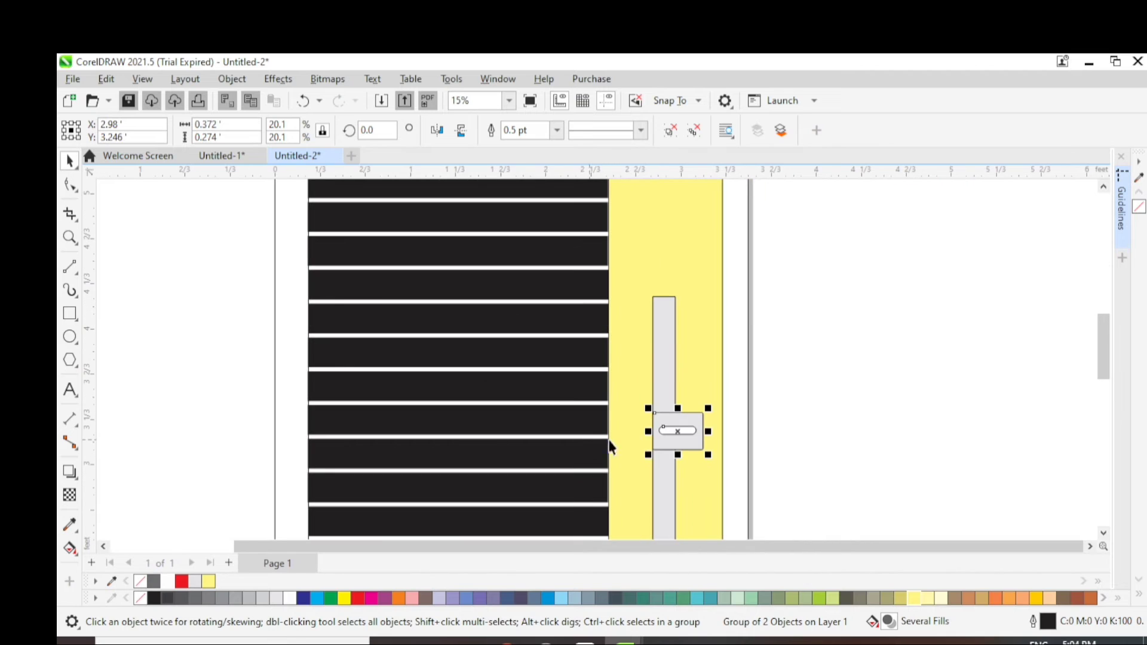
pyautogui.moveTo(671, 431); pyautogui.dragTo(732, 436)
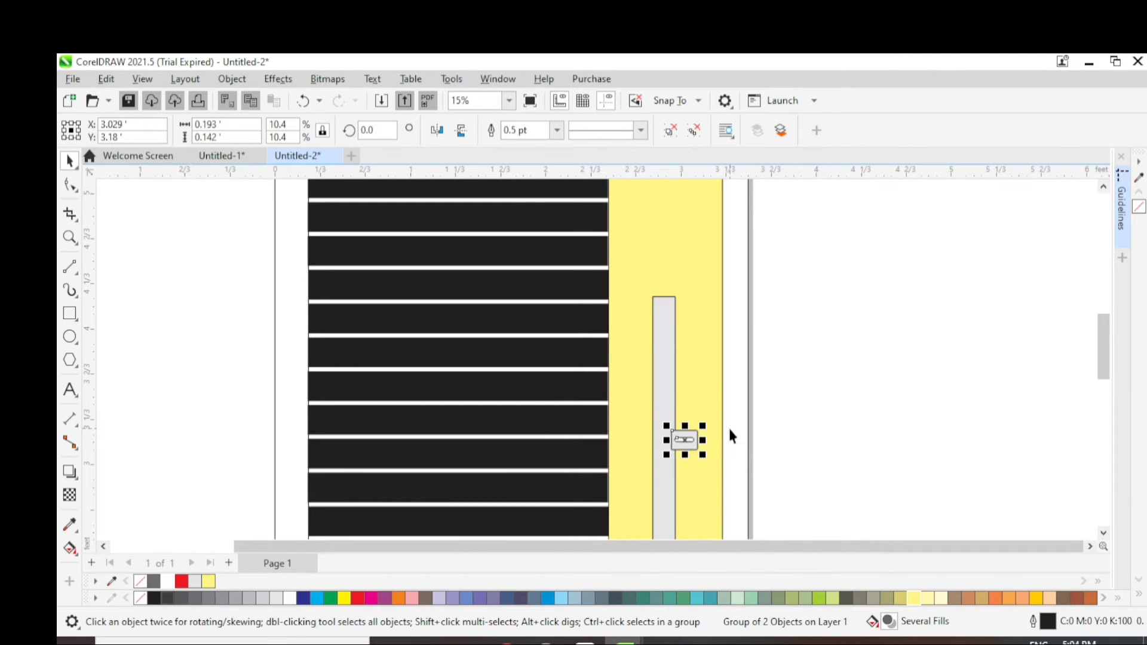
# Nudge the small slotted plate right and down beside the light grey bar, centred about 3.065 ft, 3.141 ft
pyautogui.press('Right')
pyautogui.press('Right')
pyautogui.press('Right')
pyautogui.press('Right')
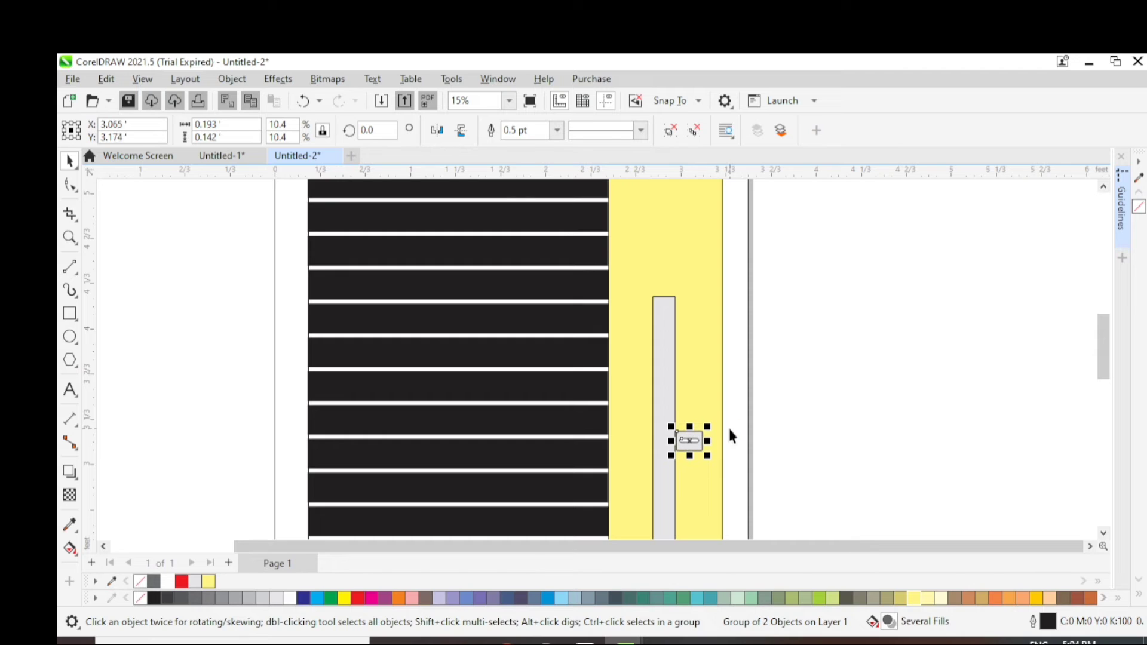
pyautogui.press('Down')
pyautogui.press('Down')
pyautogui.press('Down')
pyautogui.press('Down')
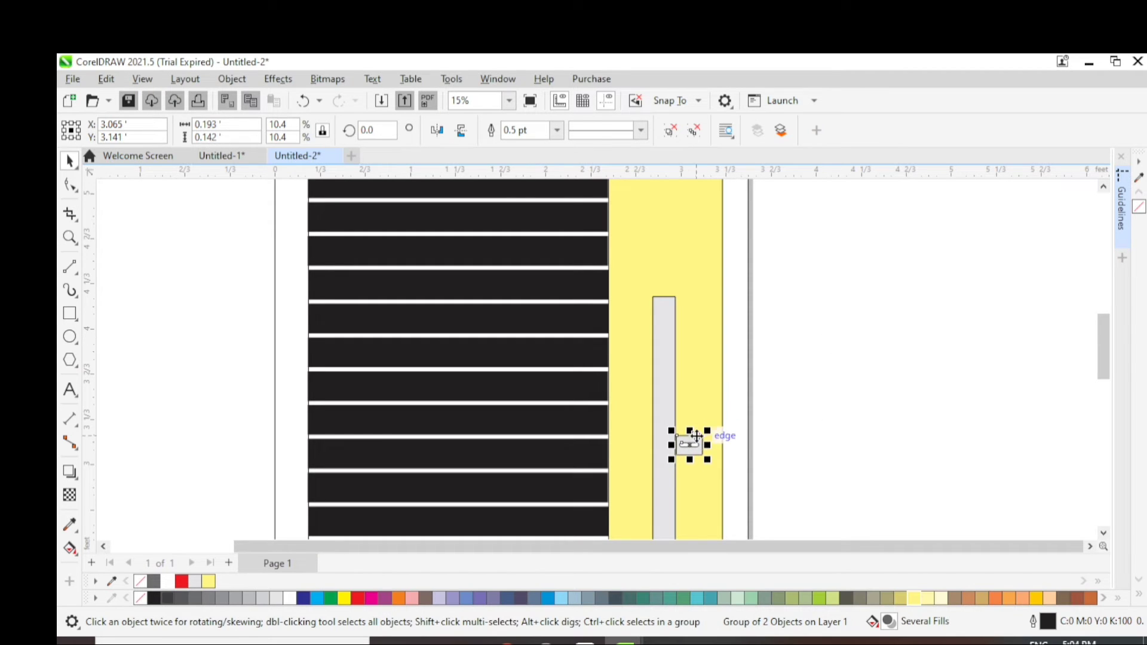
# Move the small slotted plate lower and clear of the light grey bar, centred about 3.138 ft, 2.901 ft
pyautogui.moveTo(696, 436); pyautogui.dragTo(714, 480)
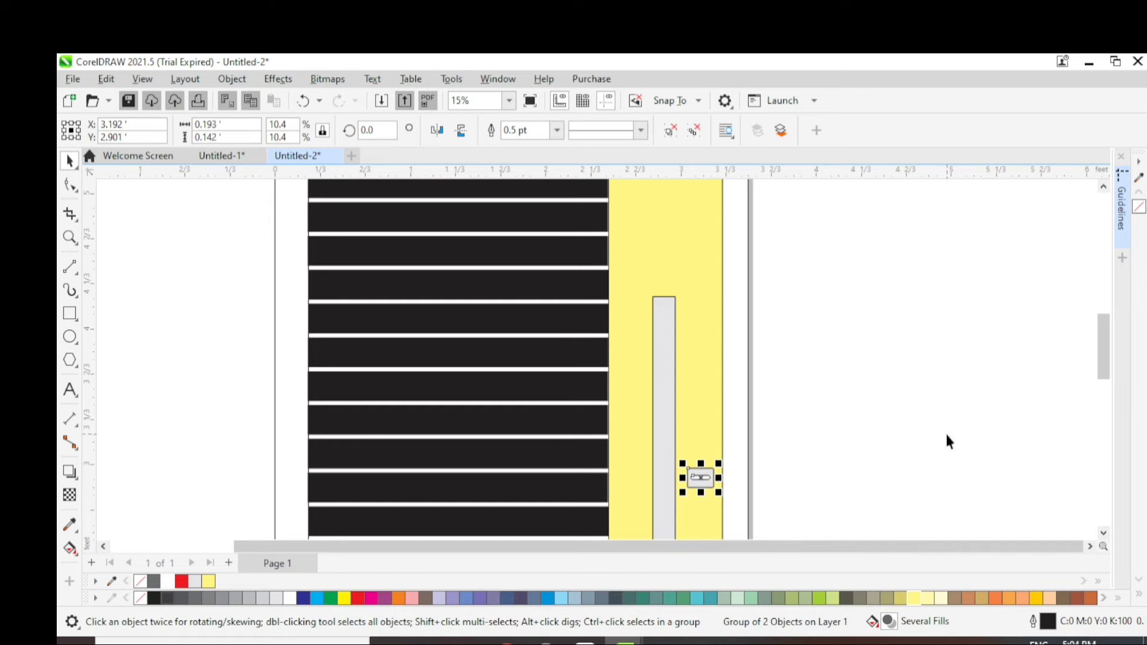
pyautogui.press('Left')
pyautogui.press('Left')
pyautogui.press('Left')
pyautogui.press('Left')
pyautogui.press('Left')
pyautogui.press('Left')
pyautogui.scroll(-2, 961, 435)
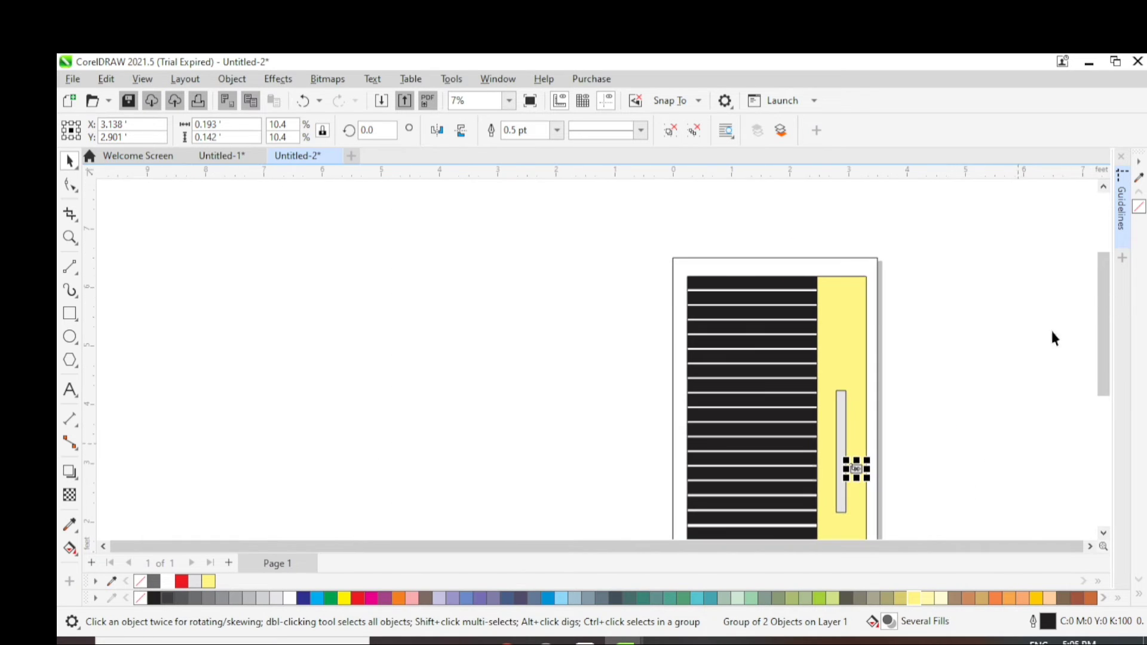
pyautogui.moveTo(1105, 293); pyautogui.dragTo(1106, 332)
pyautogui.click(876, 524)
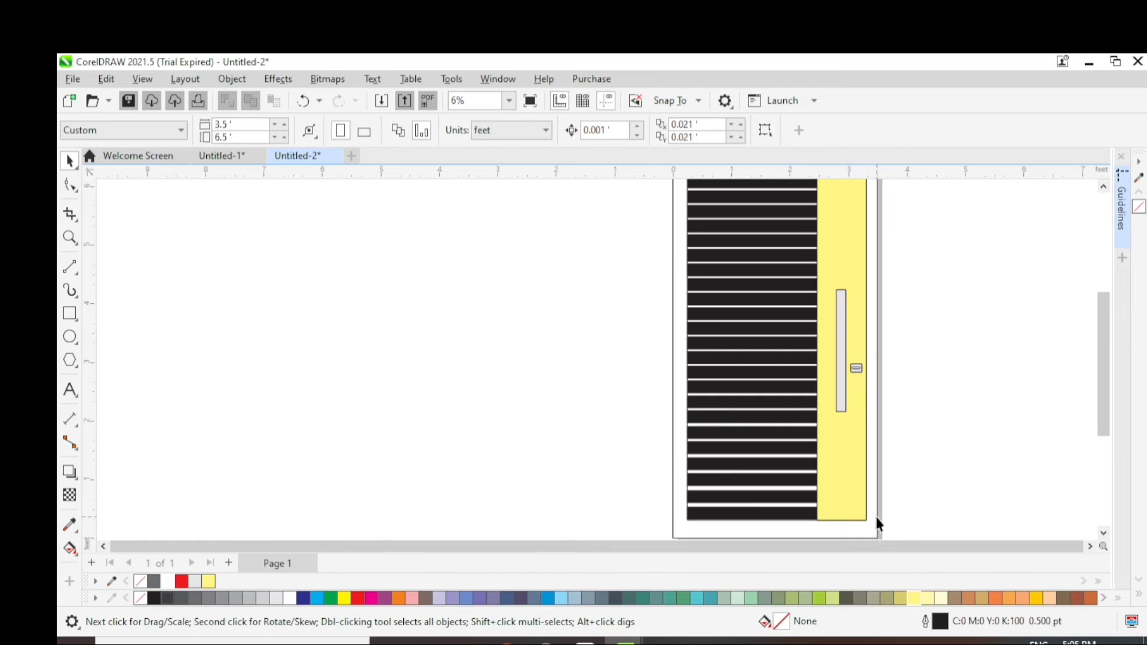
pyautogui.click(162, 584)
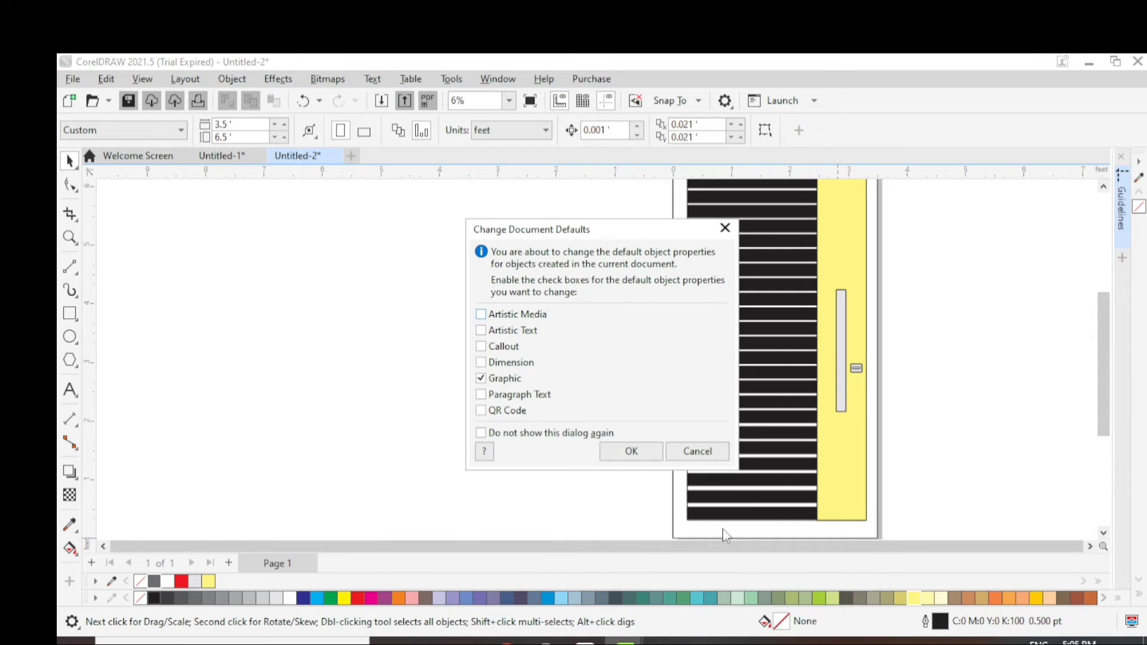
pyautogui.click(717, 449)
# Try 10%, 70% and 80% black fills on the outer 3.5 by 6.5 ft rectangle, and settle on White
pyautogui.click(672, 509)
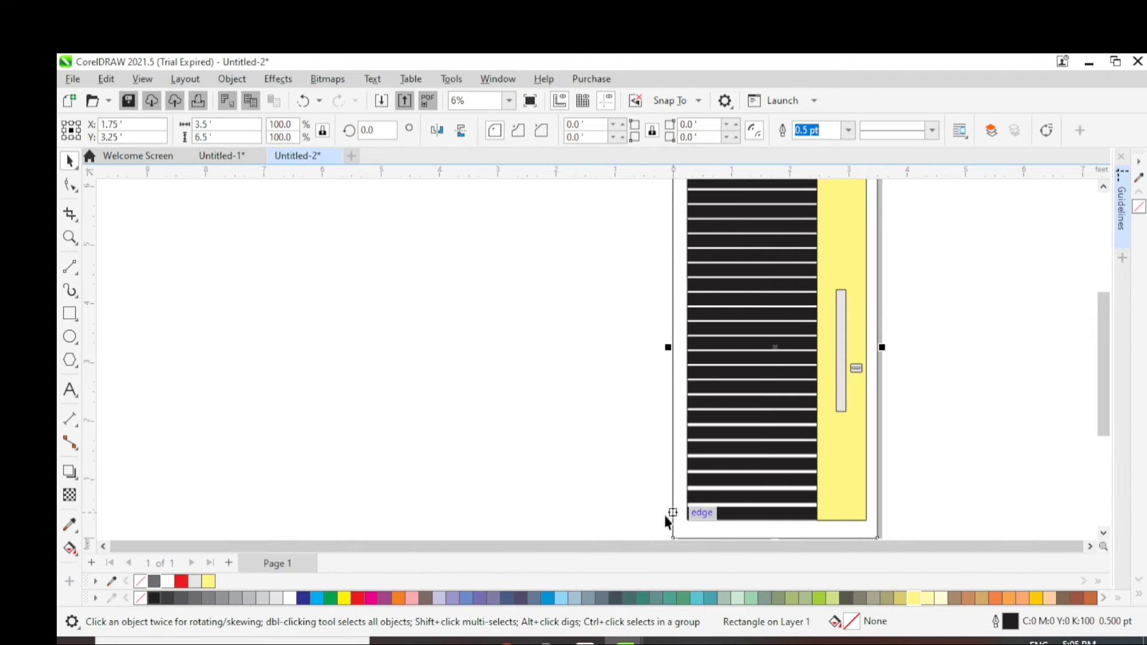
pyautogui.click(206, 599)
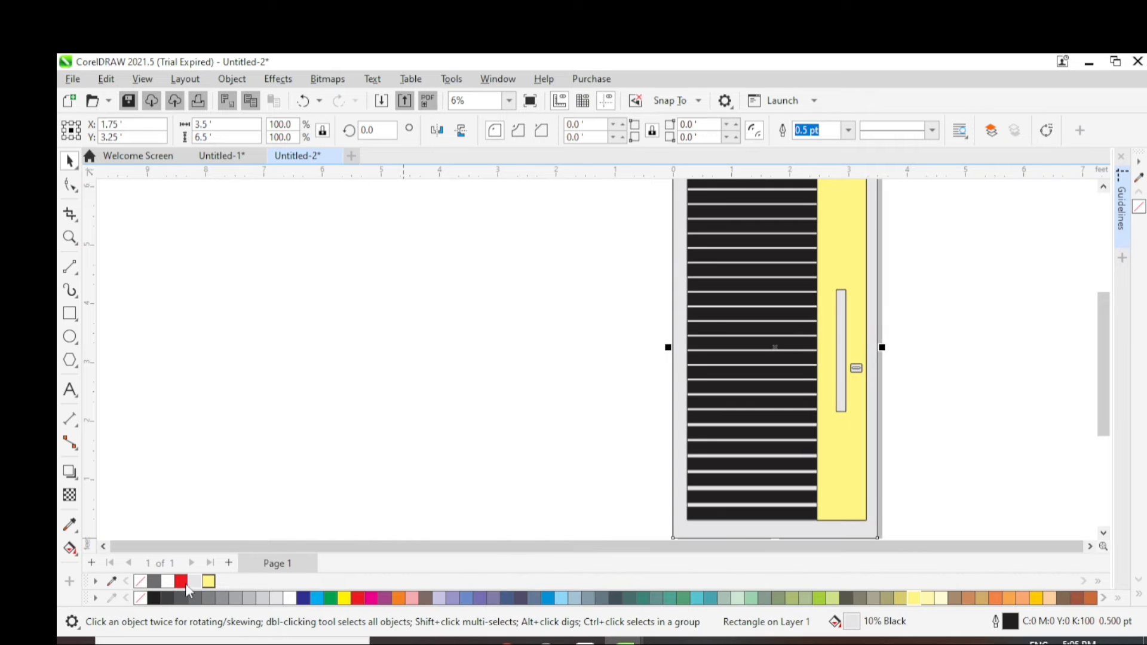
pyautogui.click(154, 581)
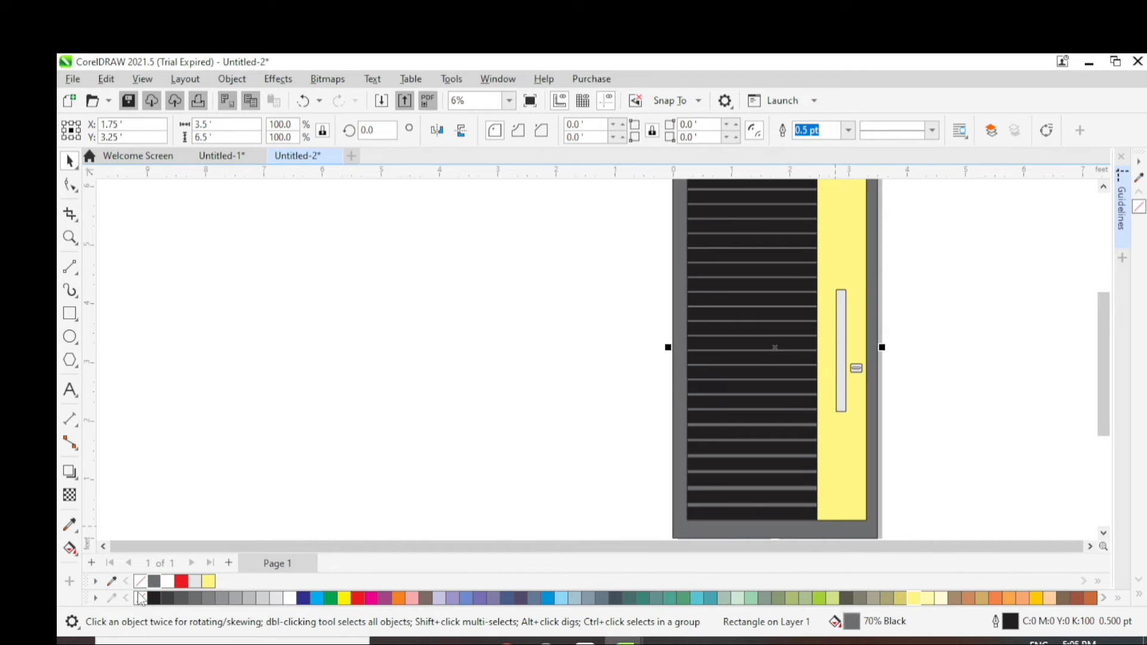
pyautogui.click(182, 598)
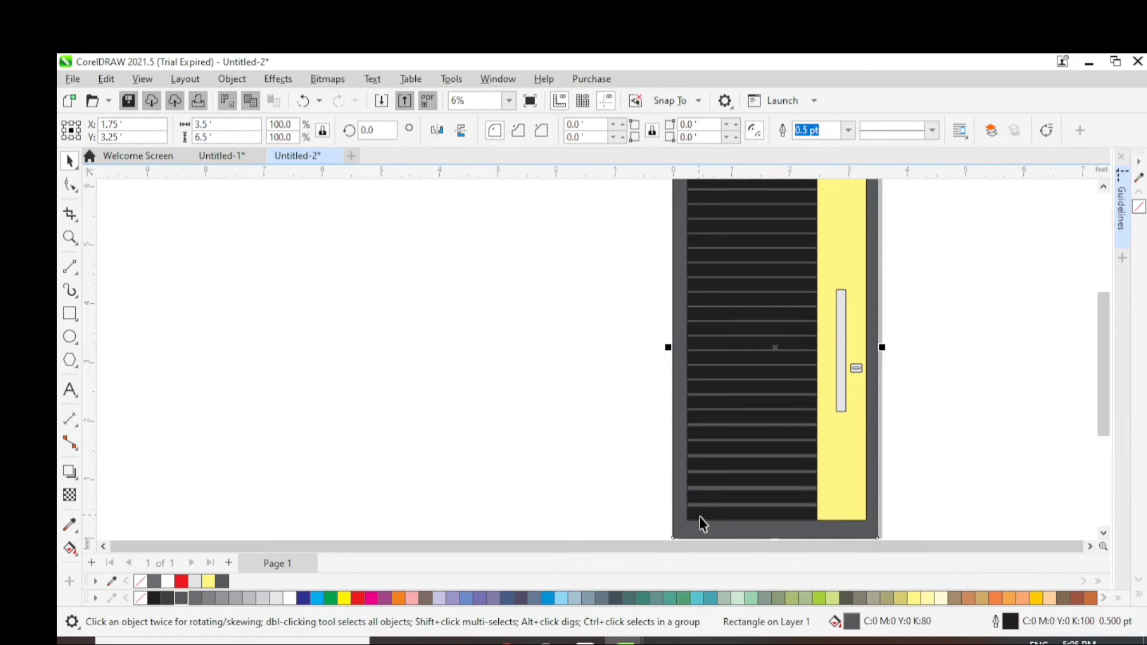
pyautogui.click(168, 582)
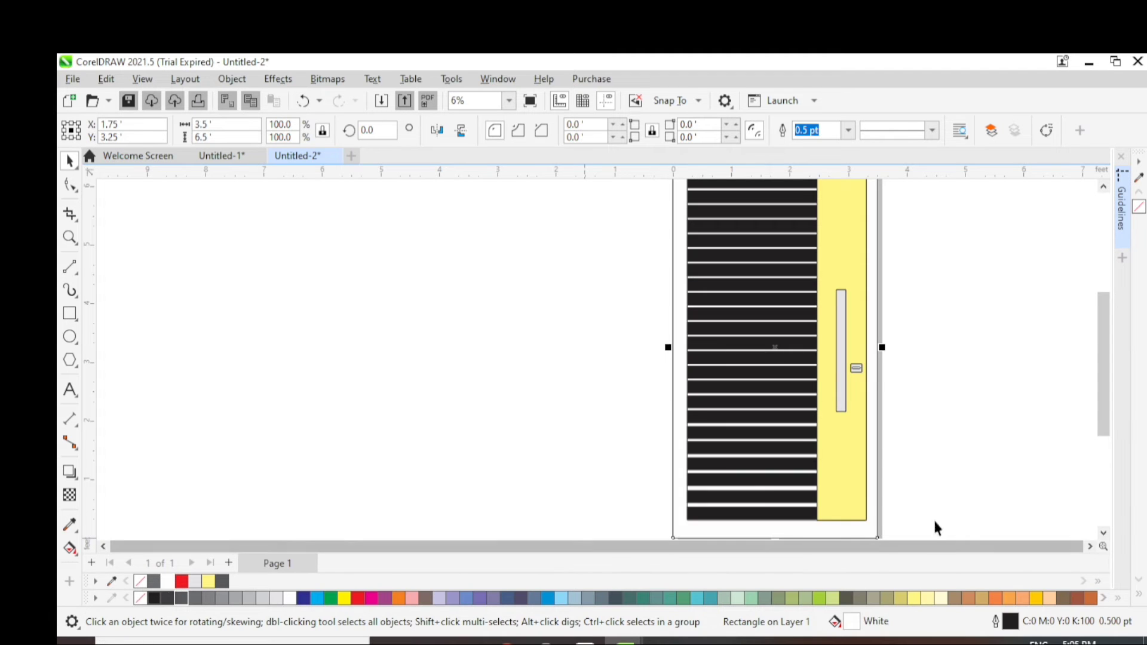
# Try 80% and 70% black fills on the outer 3.5 by 6.5 ft rectangle, and return it to white
pyautogui.scroll(3, 985, 499)
pyautogui.scroll(-2, 776, 454)
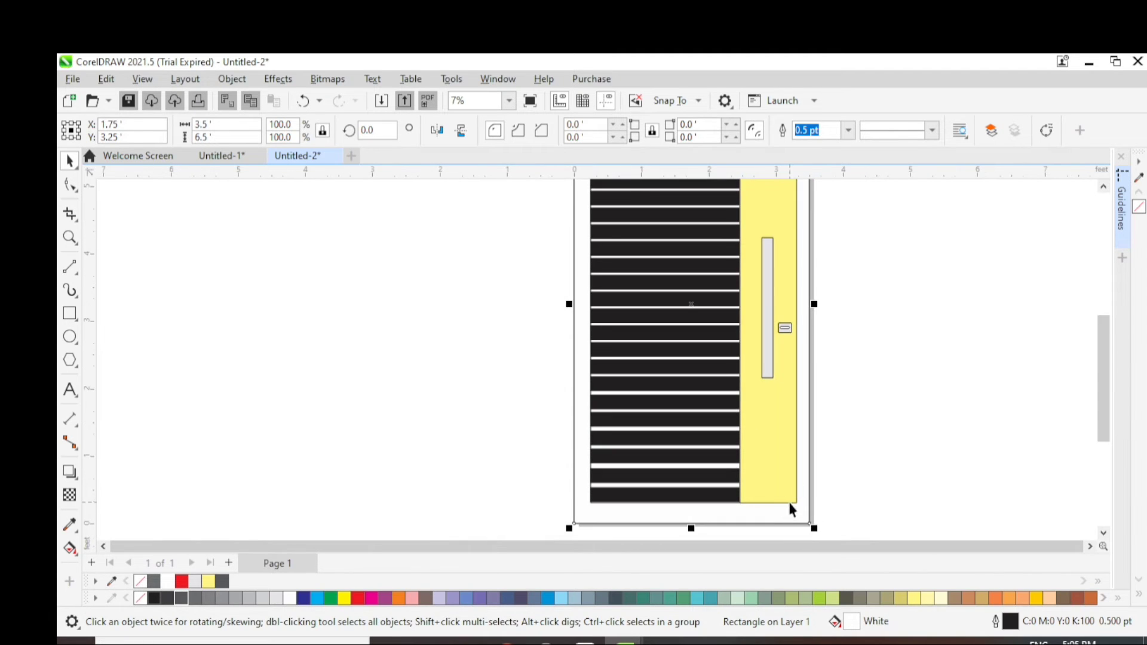
pyautogui.click(788, 500)
pyautogui.click(591, 502)
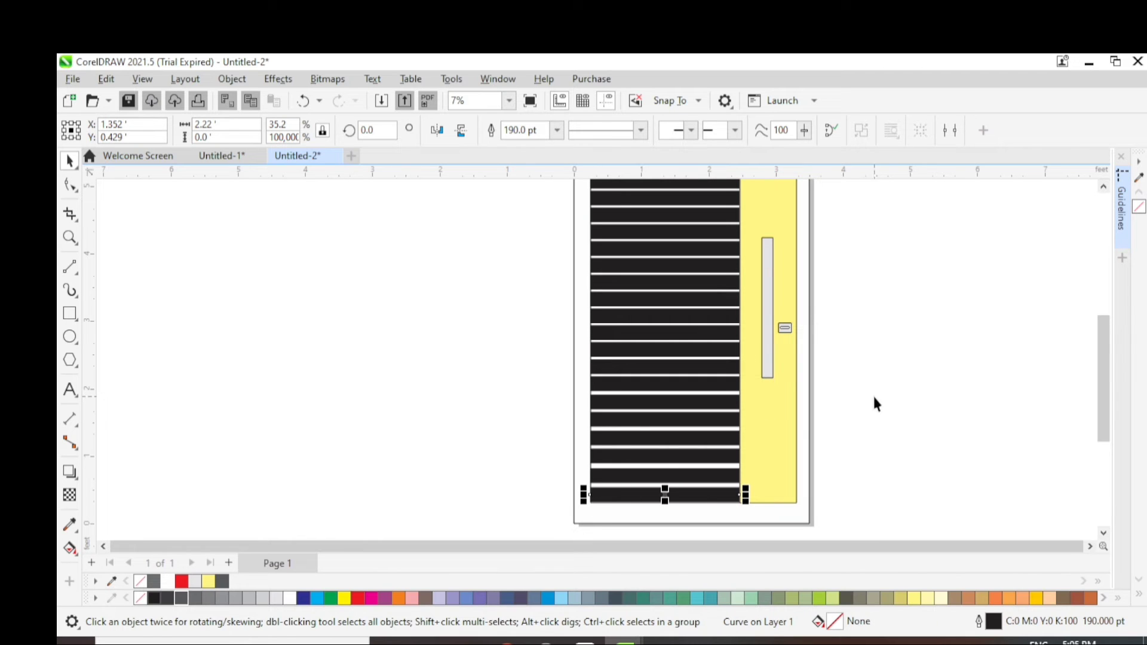
pyautogui.click(789, 518)
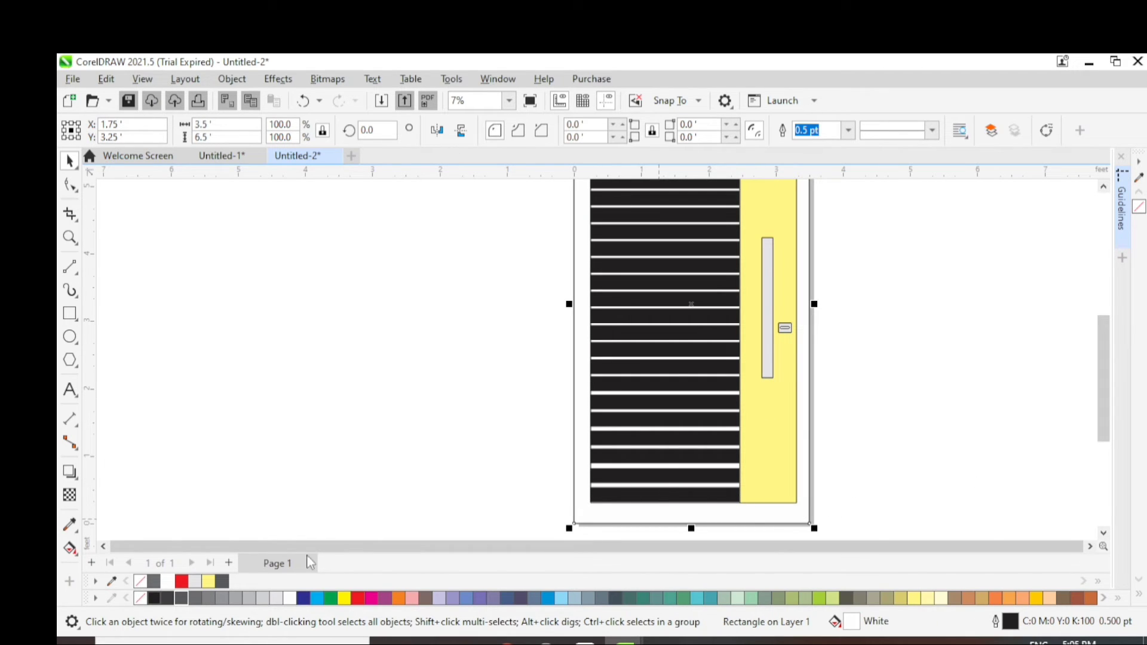
pyautogui.click(181, 598)
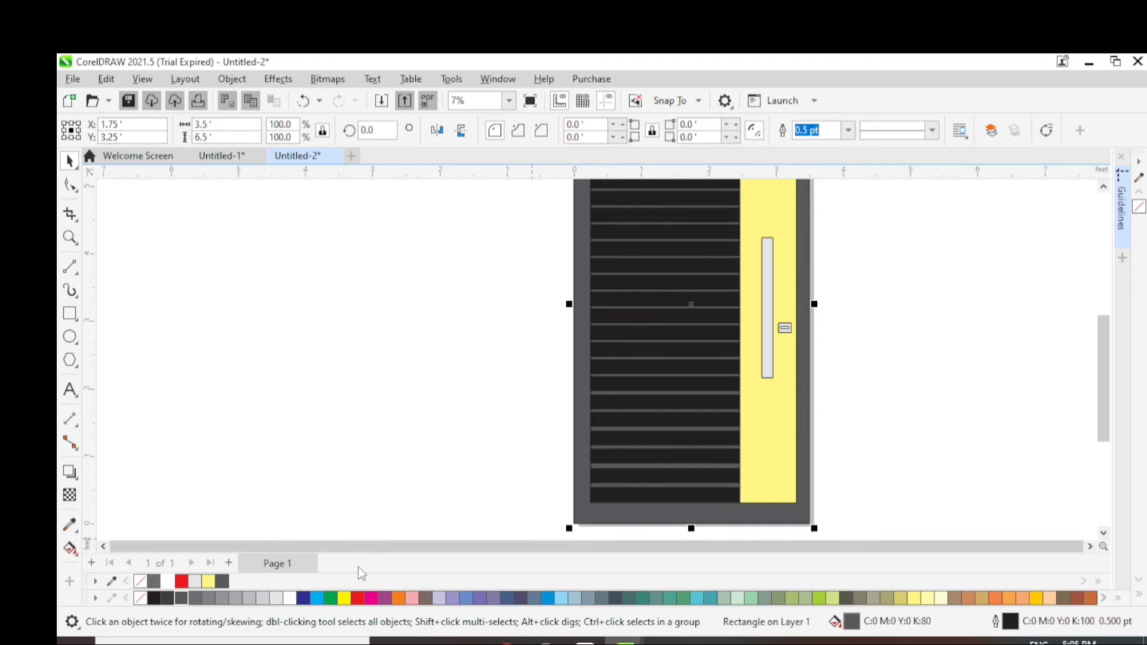
pyautogui.click(154, 582)
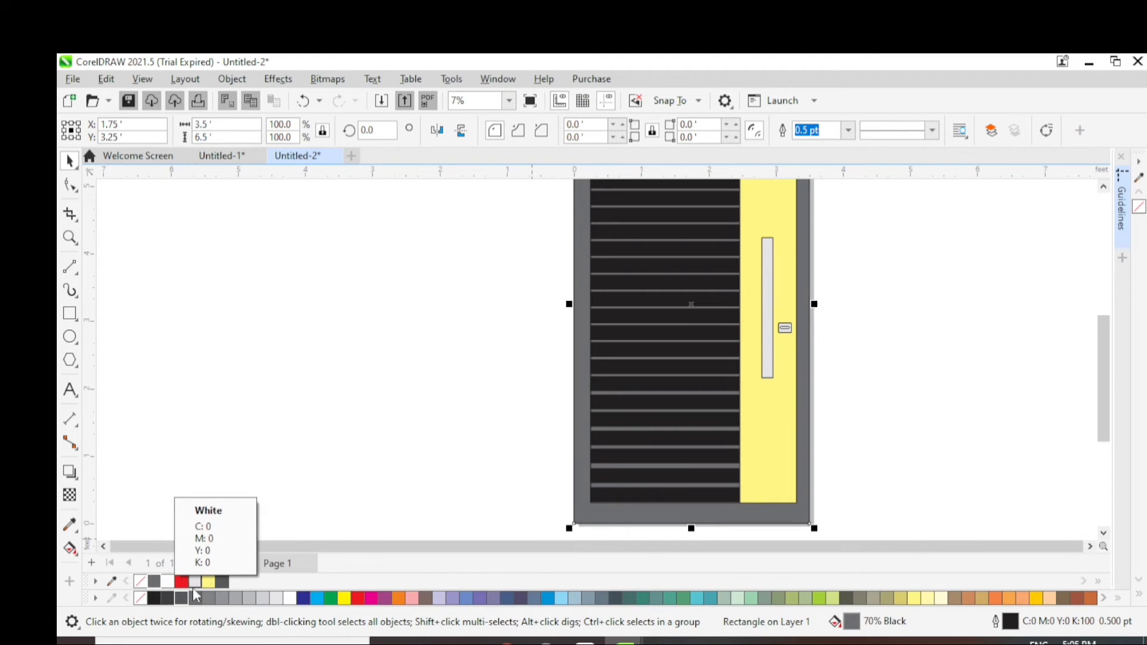
pyautogui.click(289, 598)
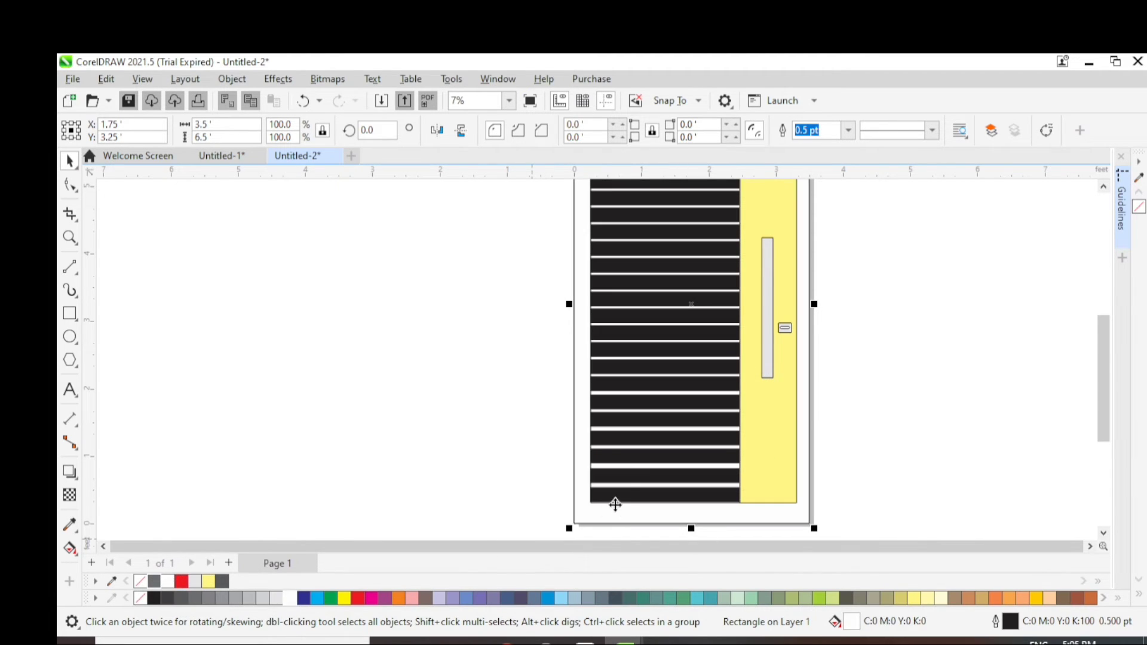
# Move the lowest black line slightly up and right, centred about 1.375 ft, 0.468 ft
pyautogui.scroll(3, 615, 498)
pyautogui.click(583, 504)
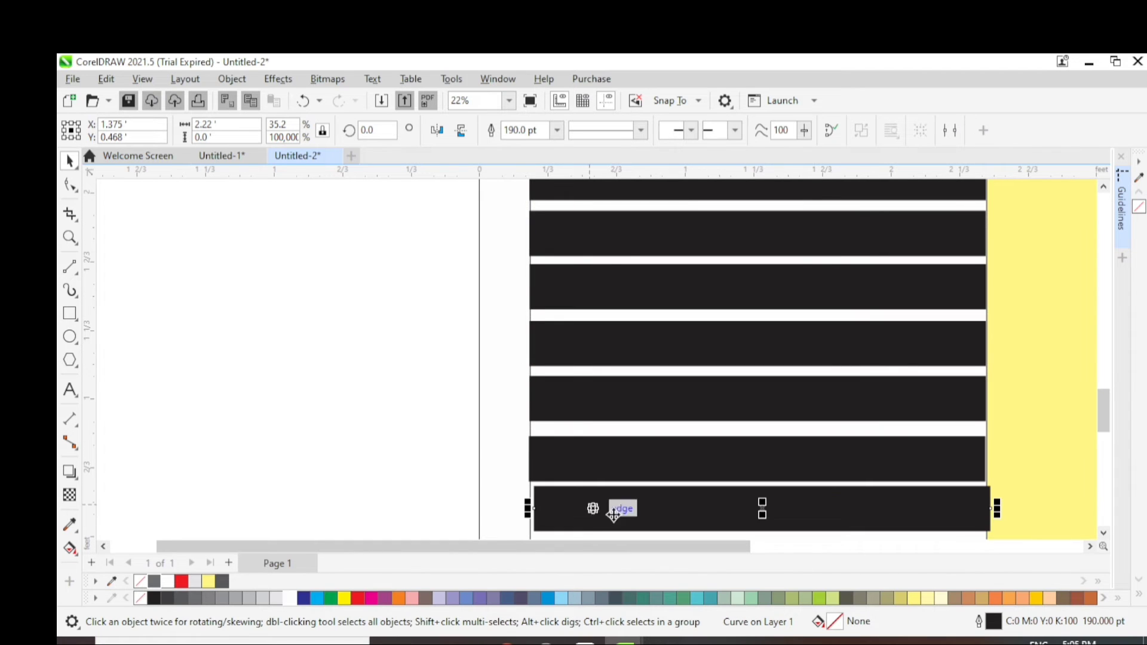
pyautogui.scroll(-3, 583, 505)
pyautogui.scroll(-3, 684, 466)
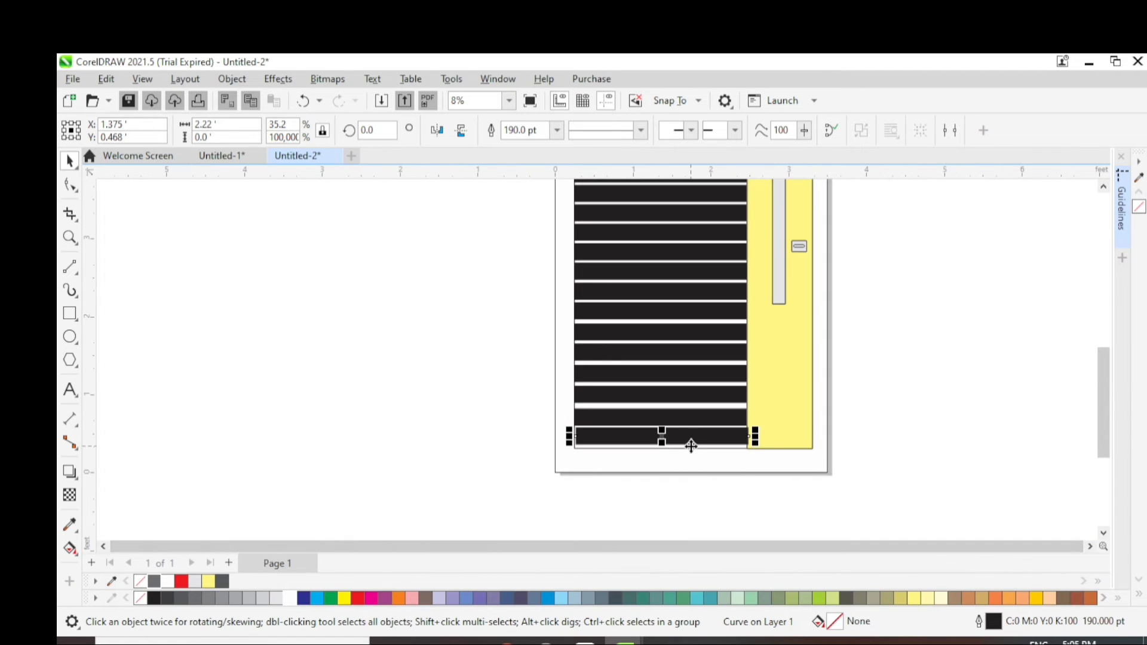
# Fill the 3.041 by 5.878 ft inner rectangle behind the black lines with red (C0 M100 Y100 K0)
pyautogui.click(693, 448)
pyautogui.click(688, 450)
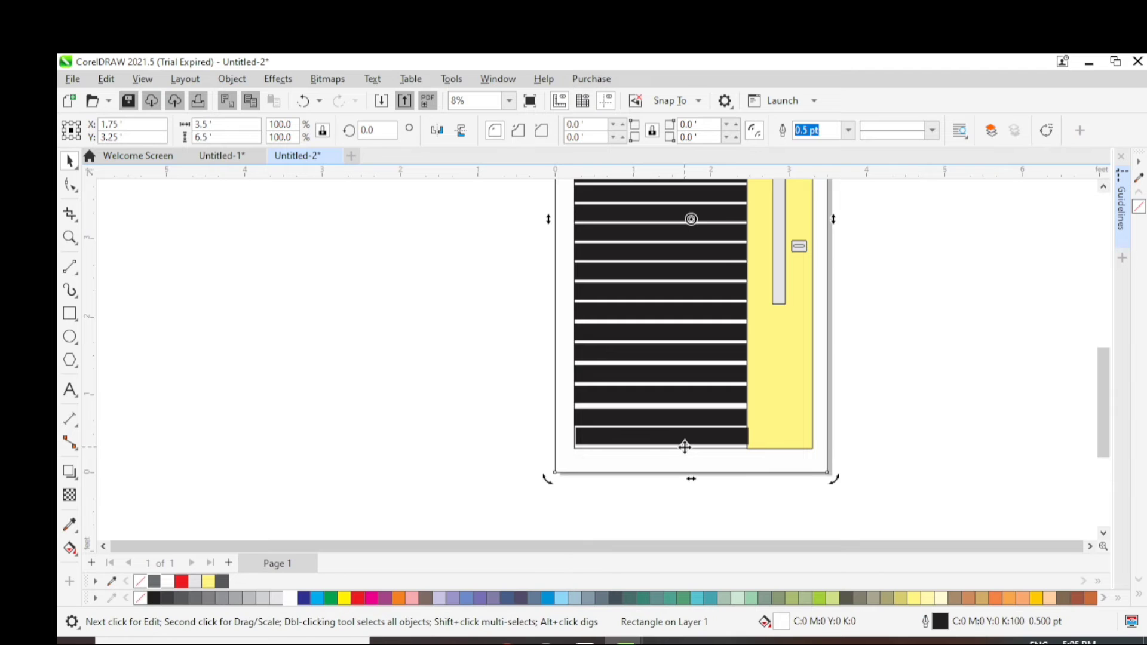
pyautogui.scroll(4, 577, 449)
pyautogui.click(541, 401)
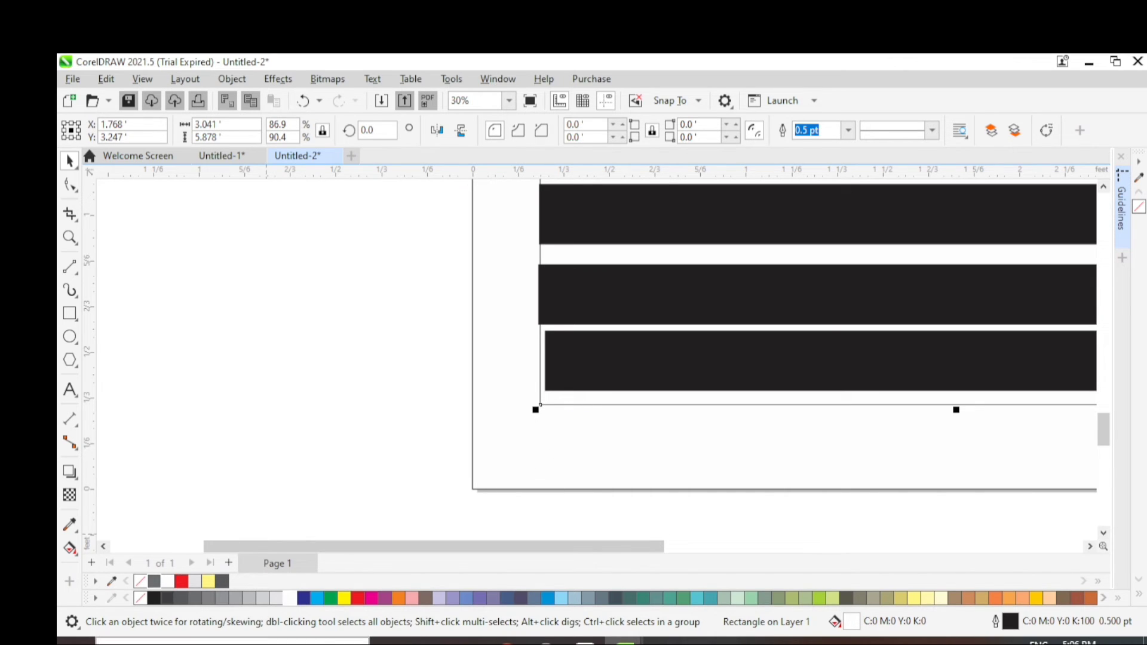
pyautogui.click(358, 598)
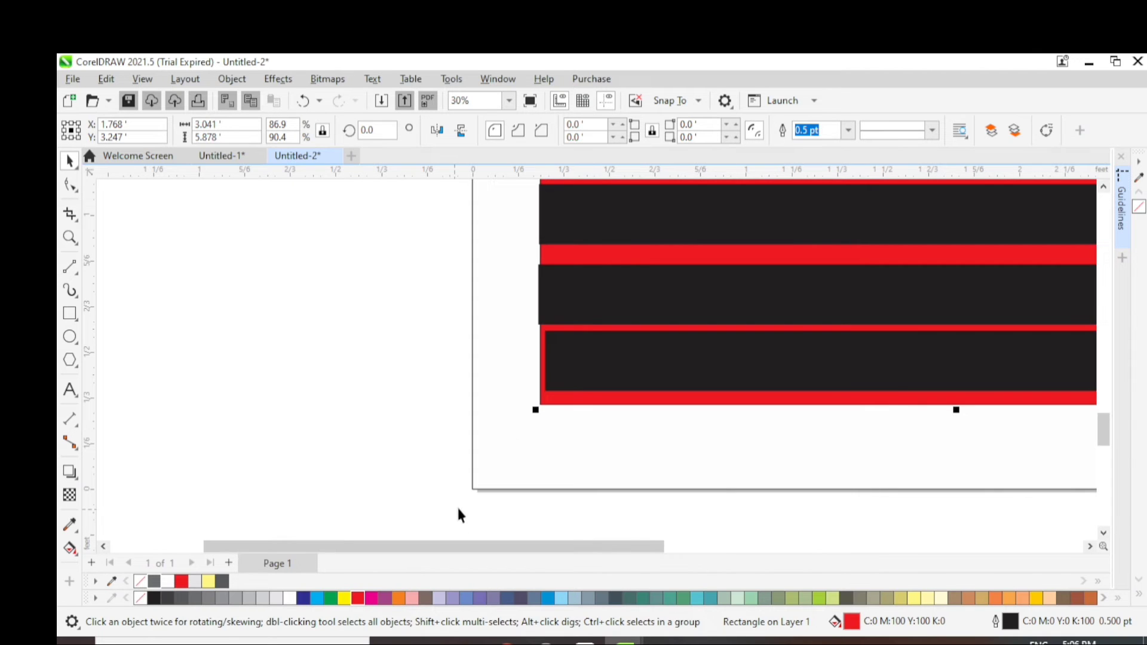
# Try 70% black and brown fills on the outer 3.5 by 6.5 ft rectangle, and settle on C0 M0 Y20 K60
pyautogui.click(490, 490)
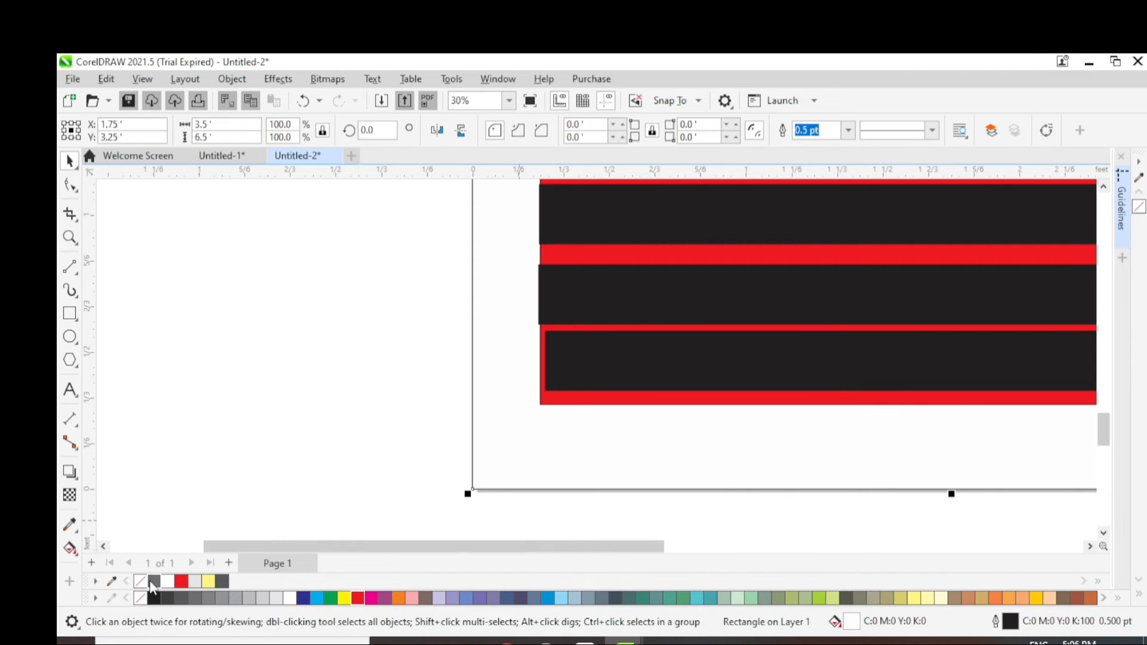
pyautogui.click(154, 582)
pyautogui.scroll(-5, 870, 441)
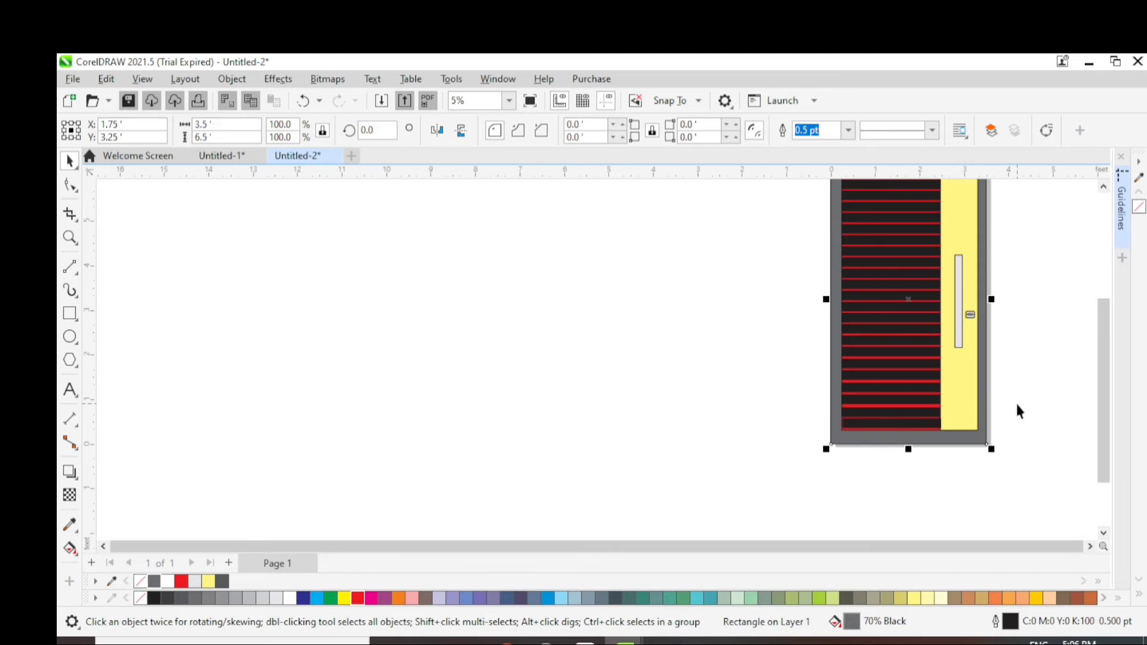
pyautogui.scroll(-1, 956, 385)
pyautogui.scroll(2, 847, 205)
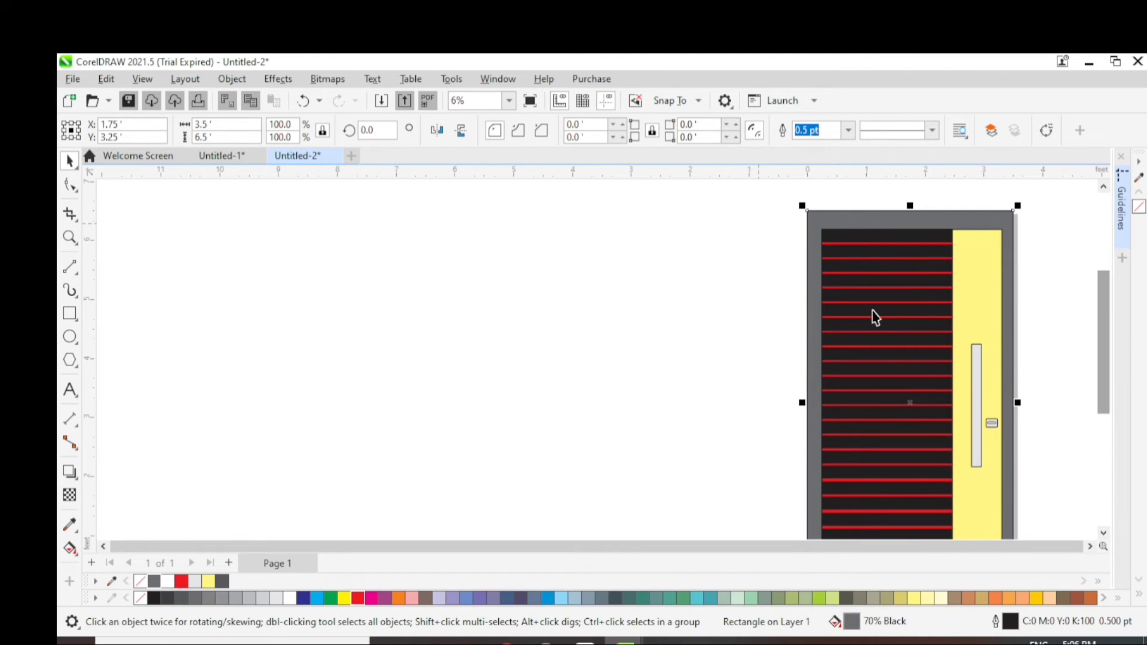
pyautogui.click(955, 598)
pyautogui.click(859, 598)
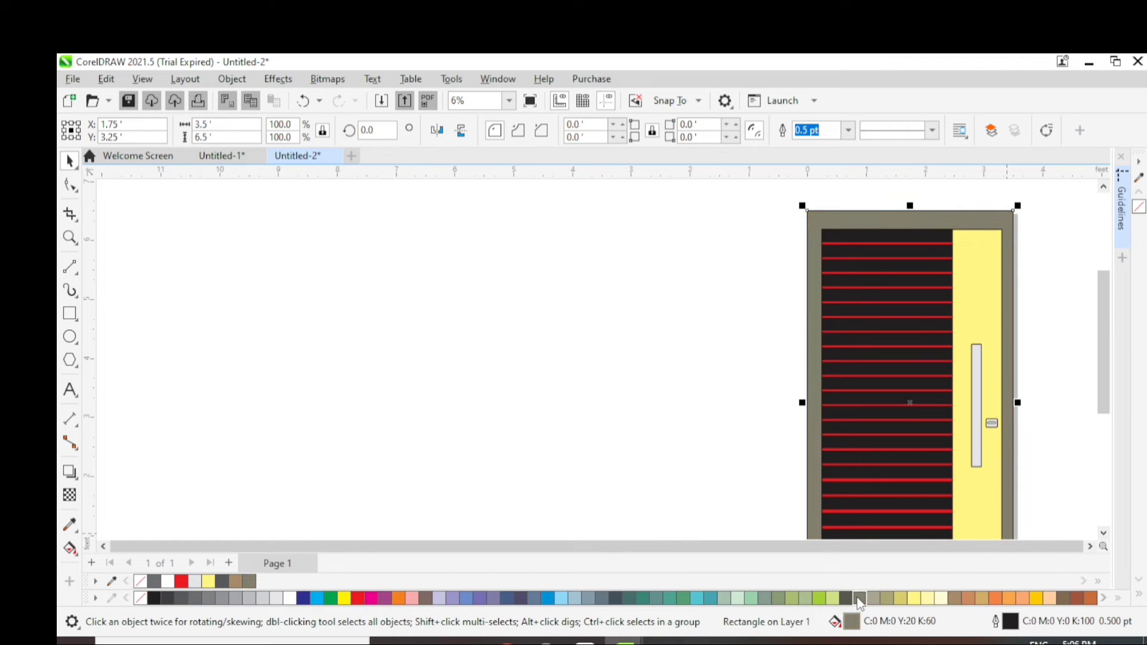
# Select all the thick horizontal black lines together and set both their fill and outline to Olive (C0 M0 Y40 K40)
pyautogui.scroll(3, 866, 242)
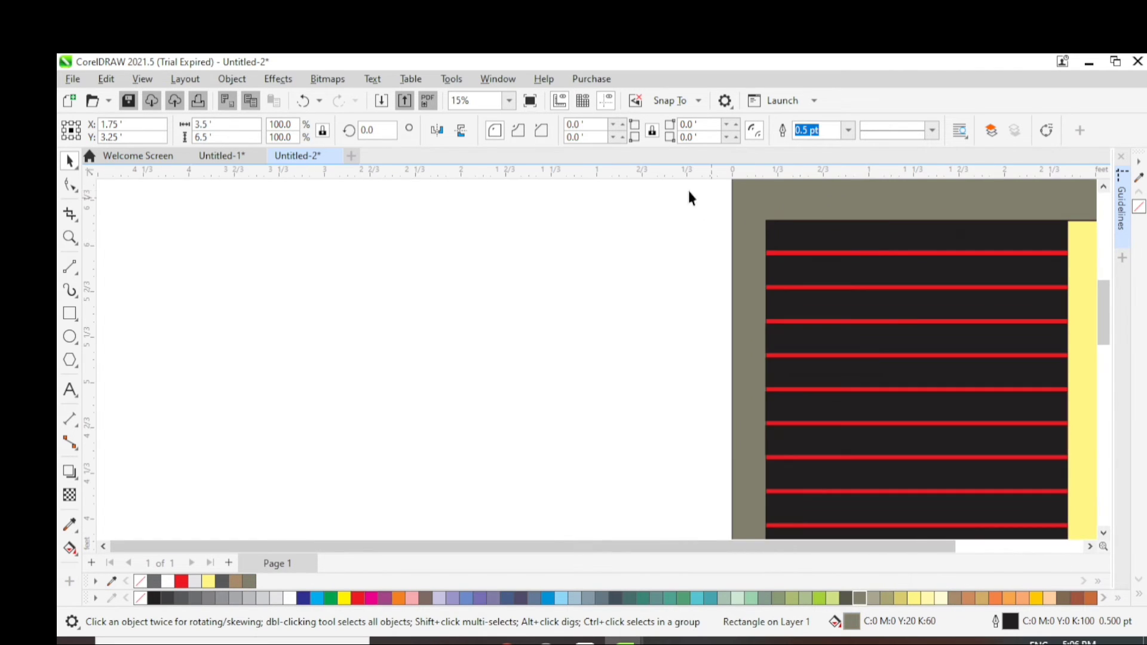
pyautogui.moveTo(689, 192); pyautogui.dragTo(1060, 555)
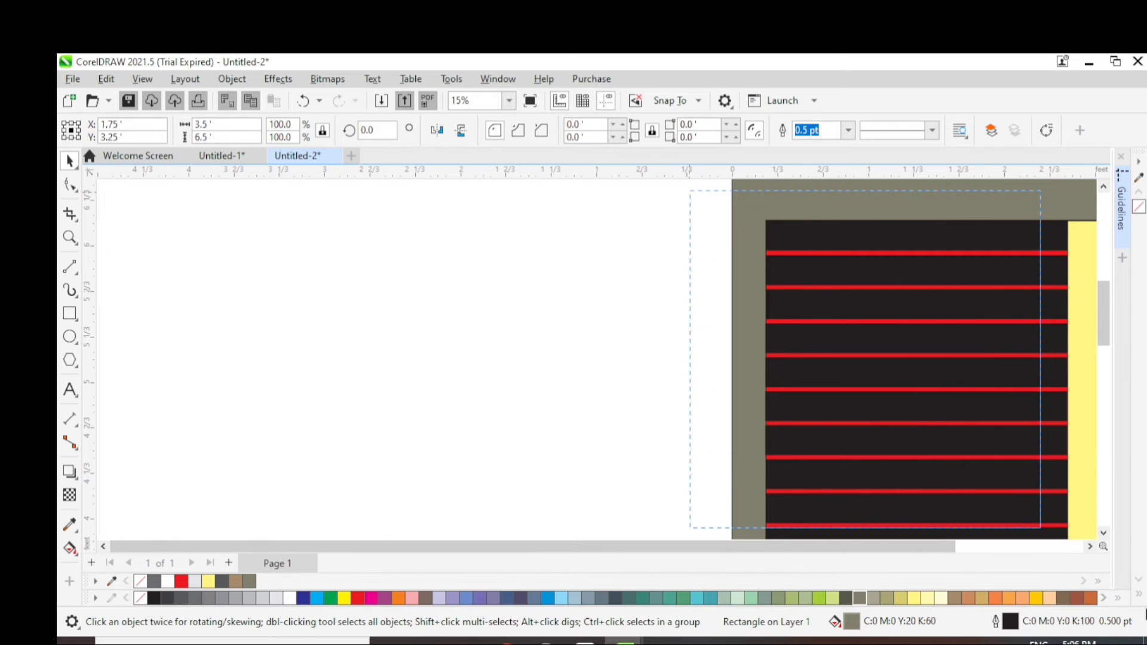
pyautogui.moveTo(1132, 522); pyautogui.dragTo(747, 494)
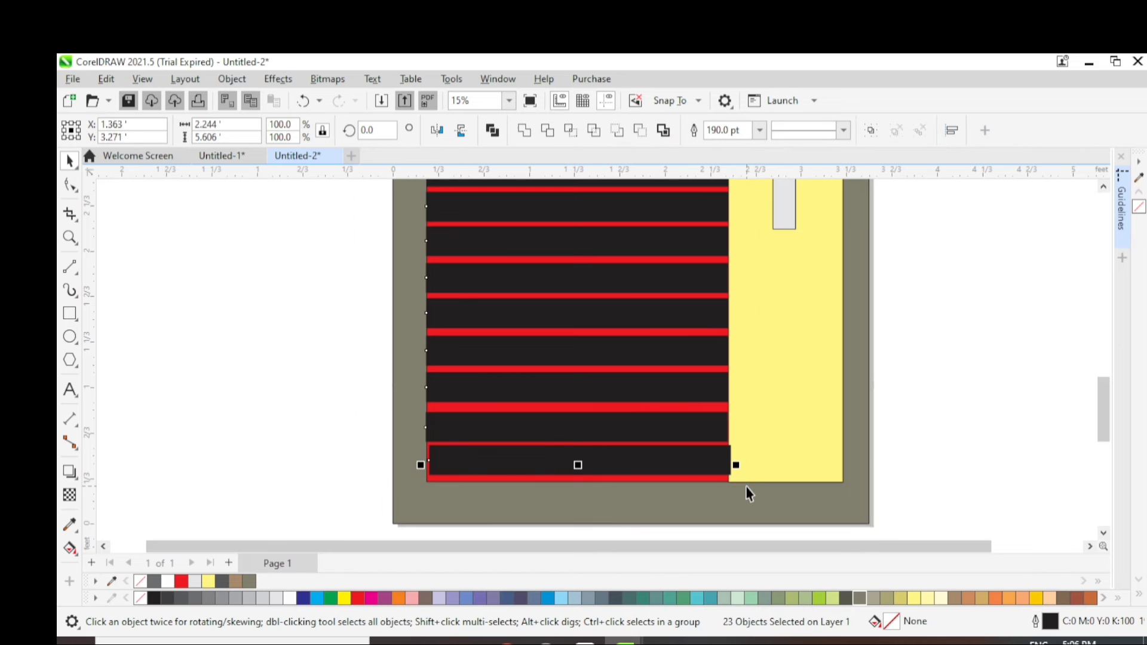
pyautogui.click(888, 597)
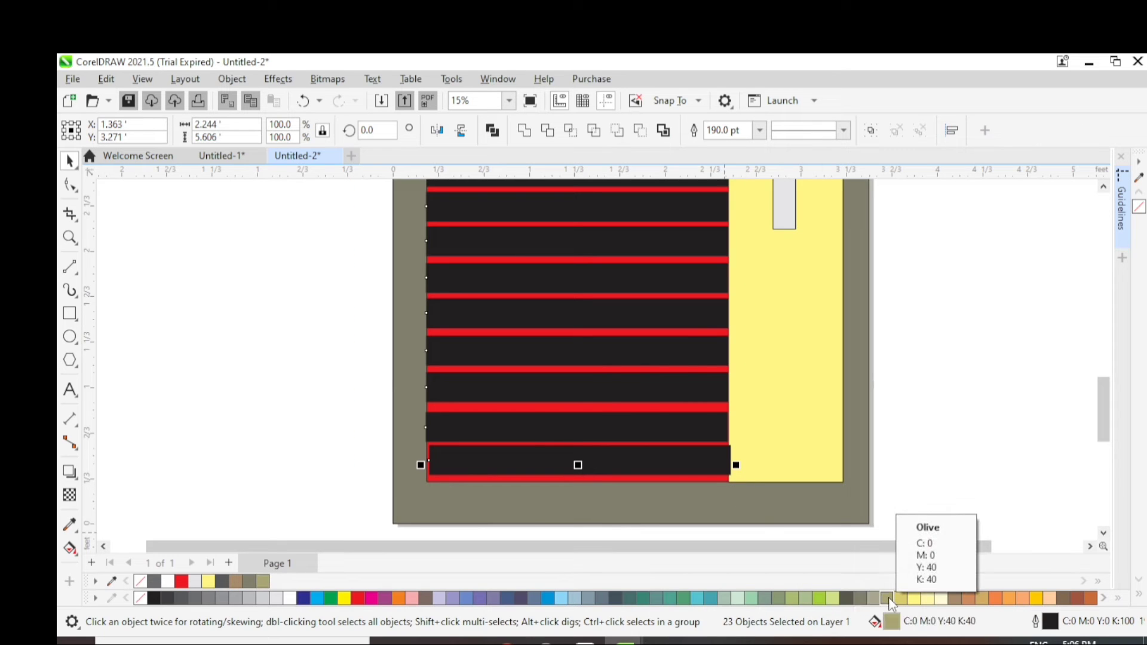
pyautogui.rightClick(890, 598)
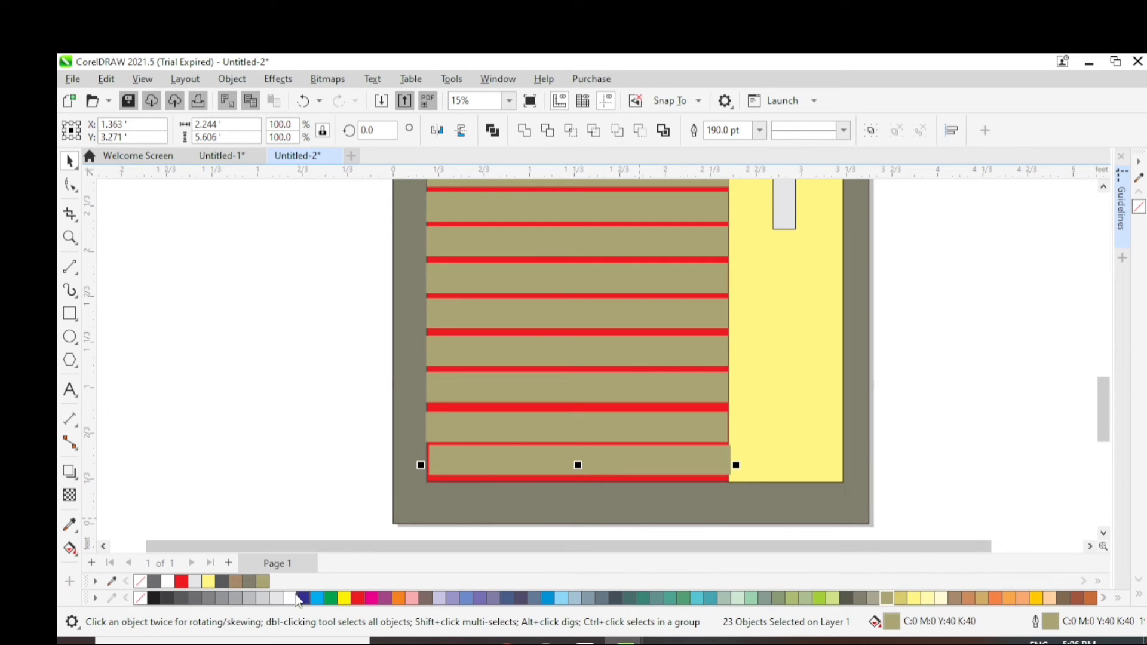
# Try a brown outline and a small nudge left on the selected horizontal lines, and undo both changes
pyautogui.rightClick(237, 580)
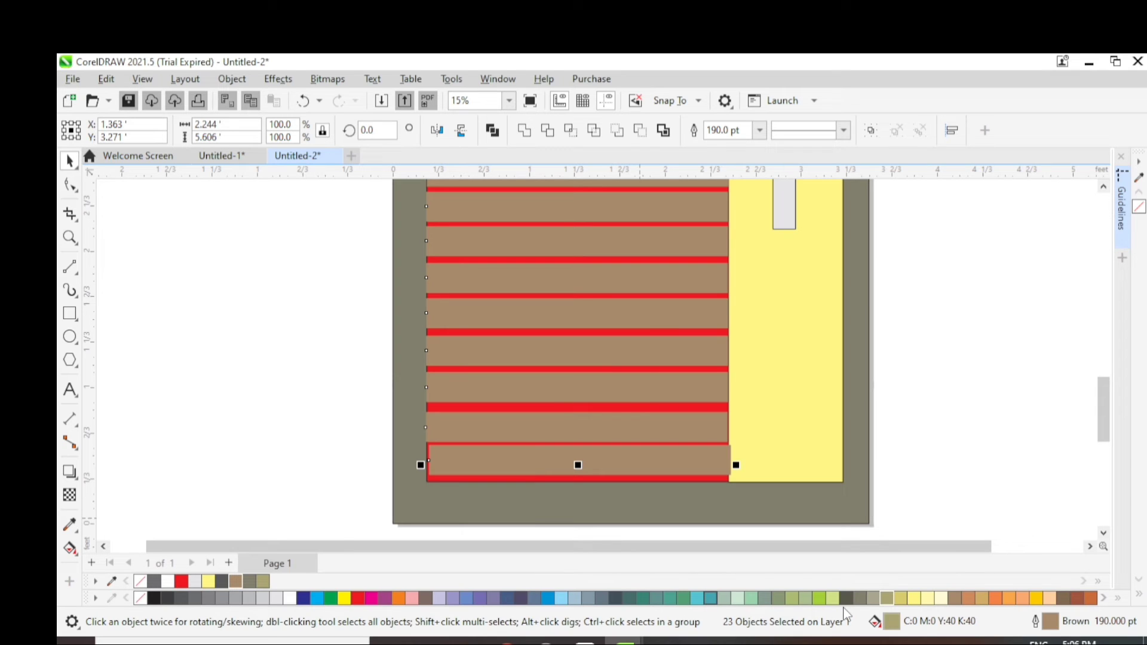
pyautogui.press('Left')
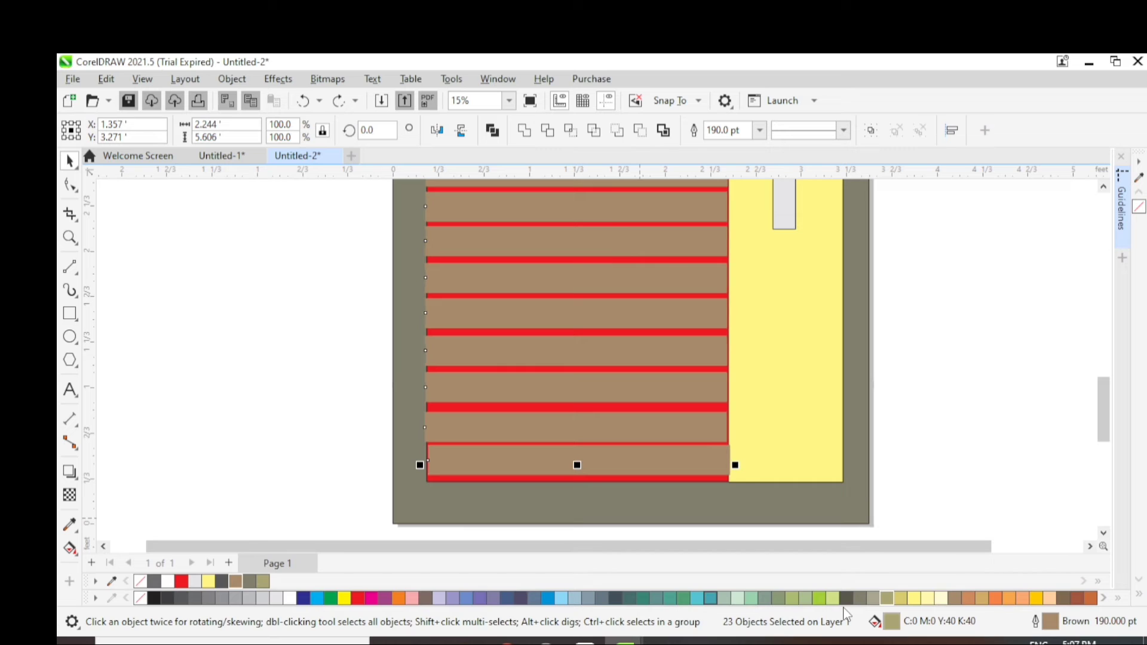
pyautogui.hotkey('ctrl', 'z')
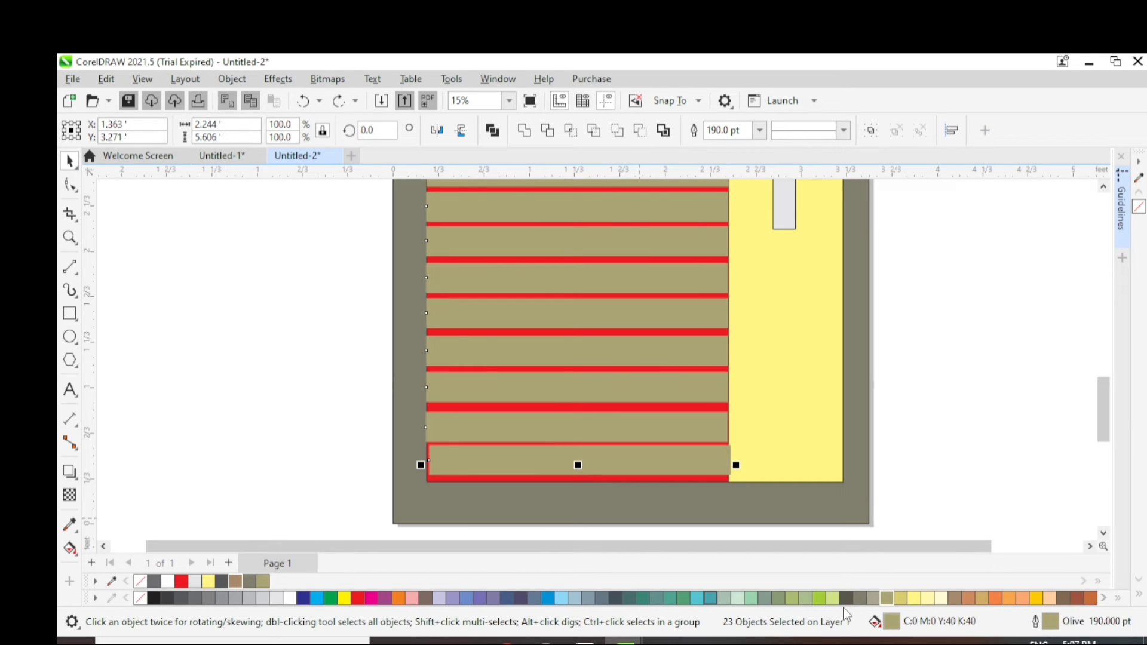
# Try C0 M60 Y60 K40 and olive outlines on the selected horizontal lines, and settle on brown C0 M20 Y40 K40
pyautogui.click(955, 598)
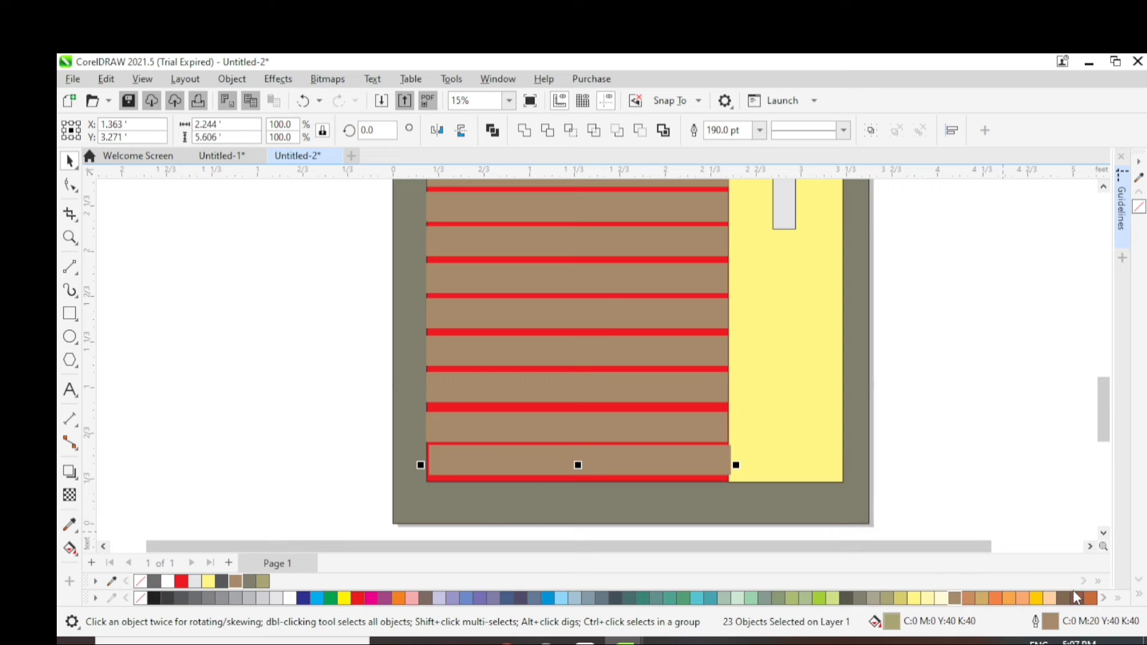
pyautogui.click(1078, 598)
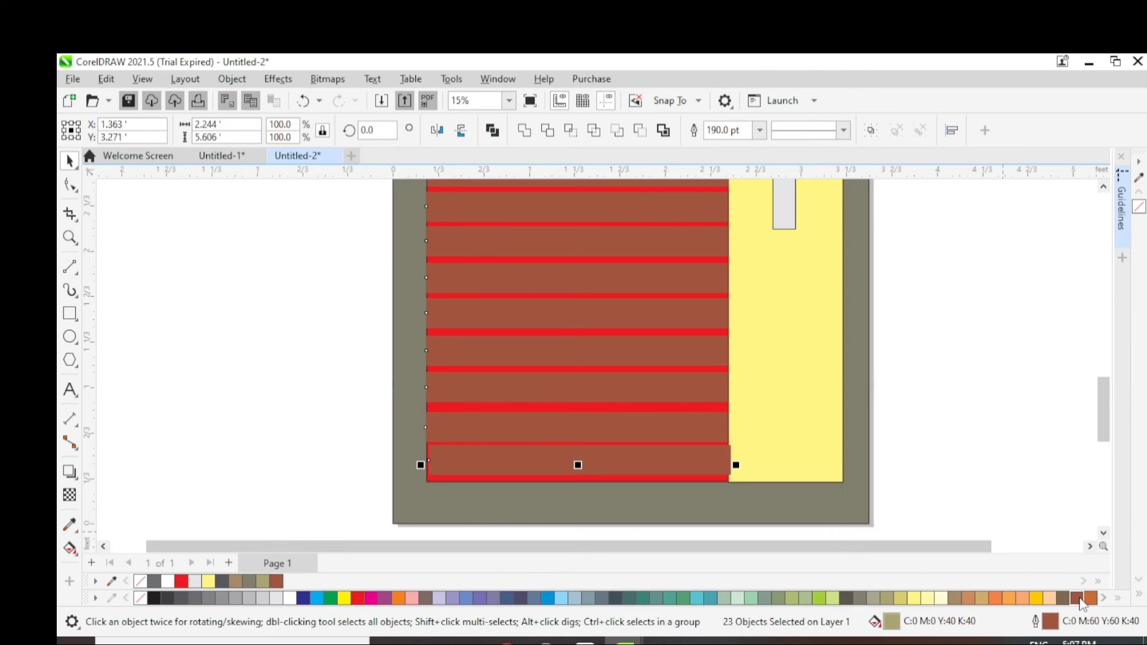
pyautogui.click(862, 599)
pyautogui.click(887, 598)
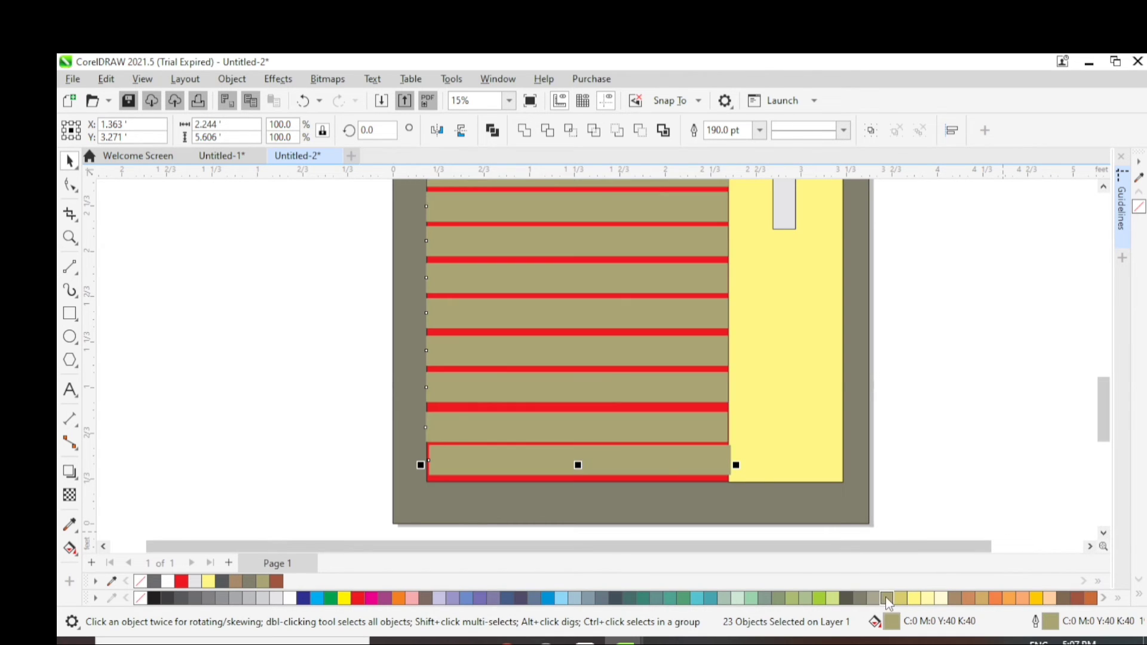
pyautogui.click(956, 599)
# Nudge the lowest line down and left to about 1.354 ft, 0.422 ft, and the third-lowest line down to about 1.0 ft
pyautogui.click(665, 461)
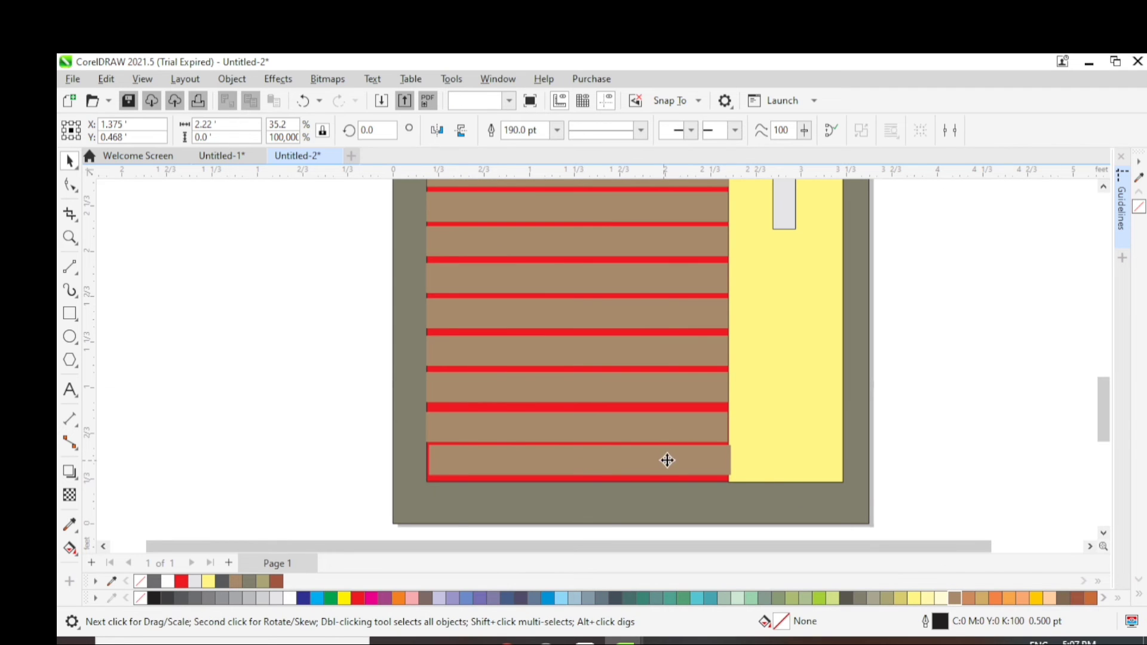
pyautogui.press('Down')
pyautogui.press('Down')
pyautogui.press('Down')
pyautogui.press('Down')
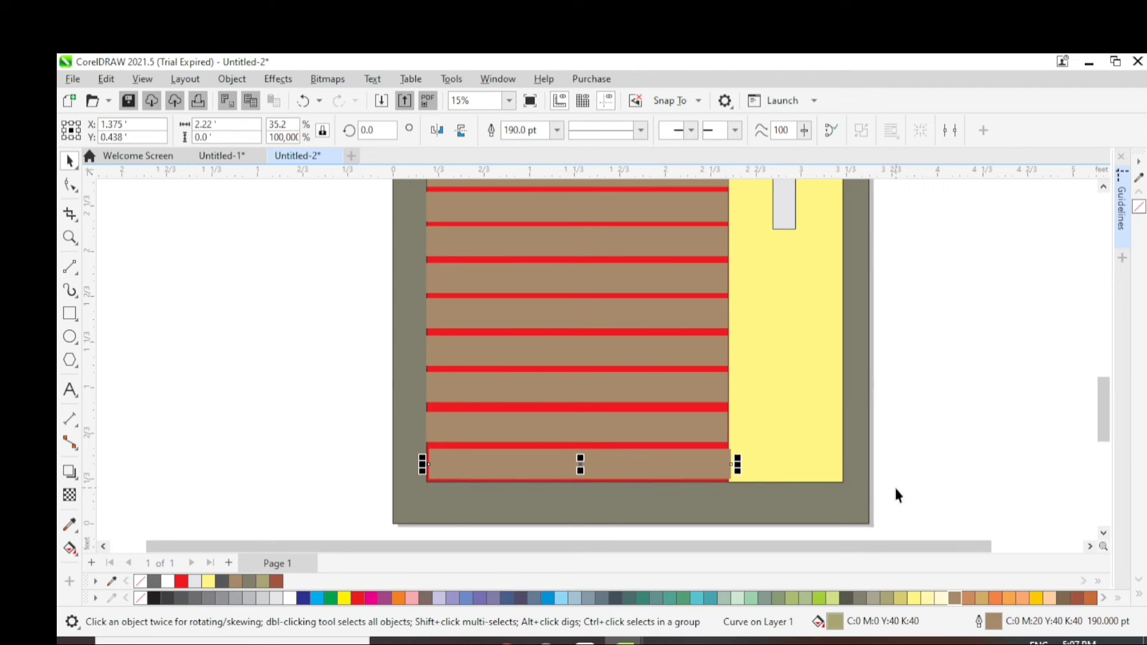
pyautogui.press('Left')
pyautogui.press('Left')
pyautogui.press('Left')
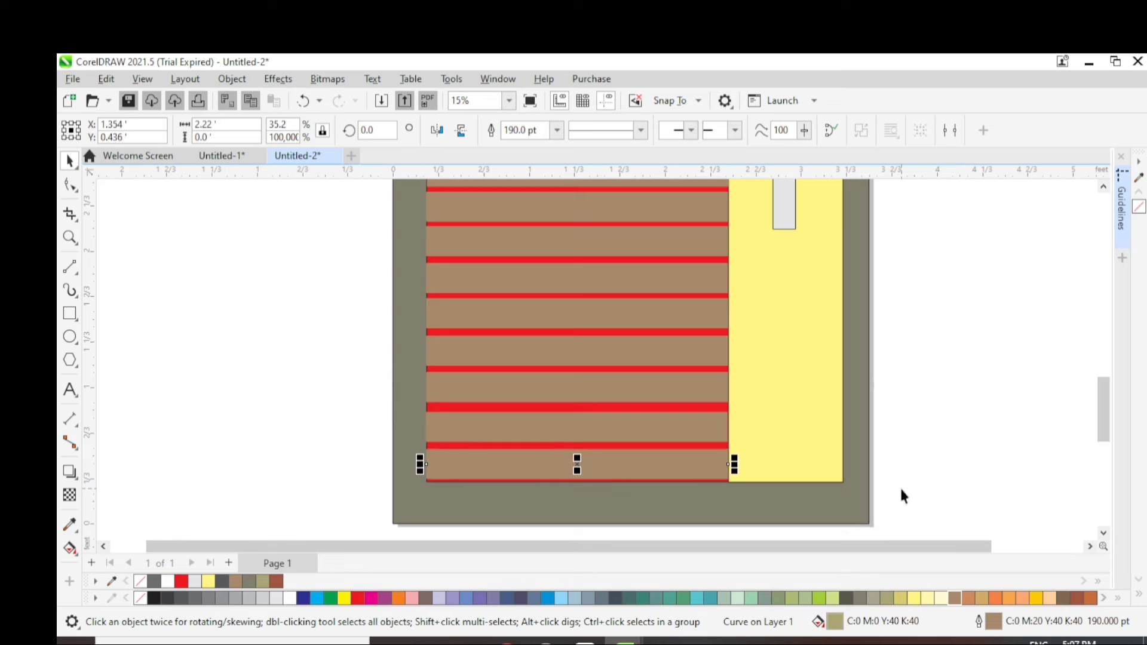
pyautogui.press('Down')
pyautogui.press('Down')
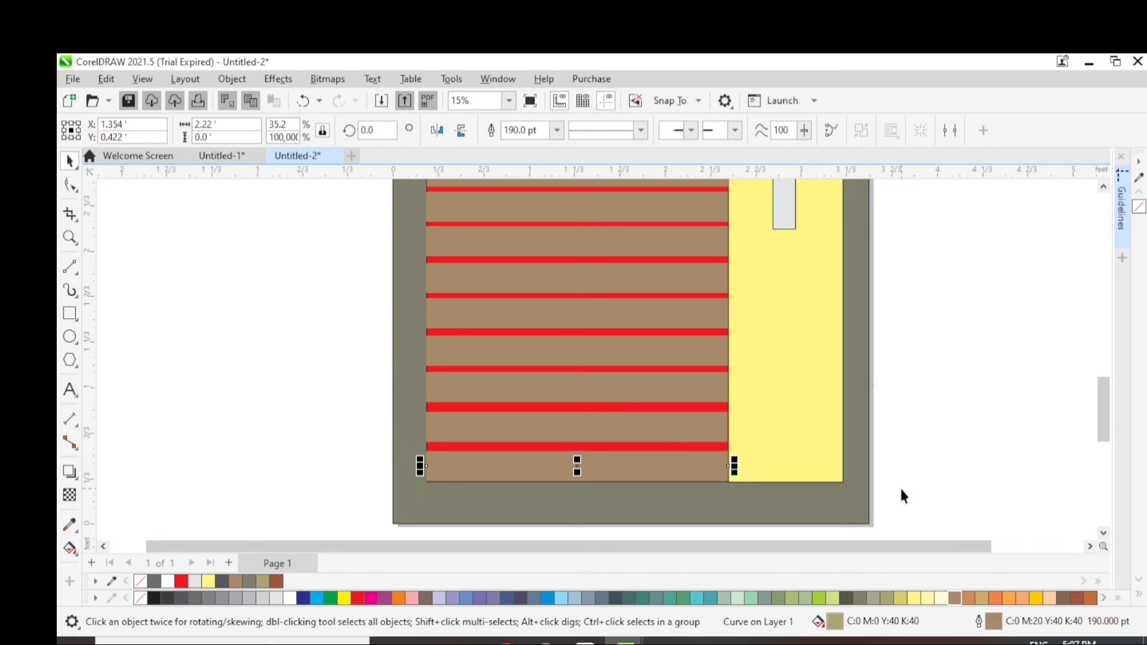
pyautogui.click(707, 385)
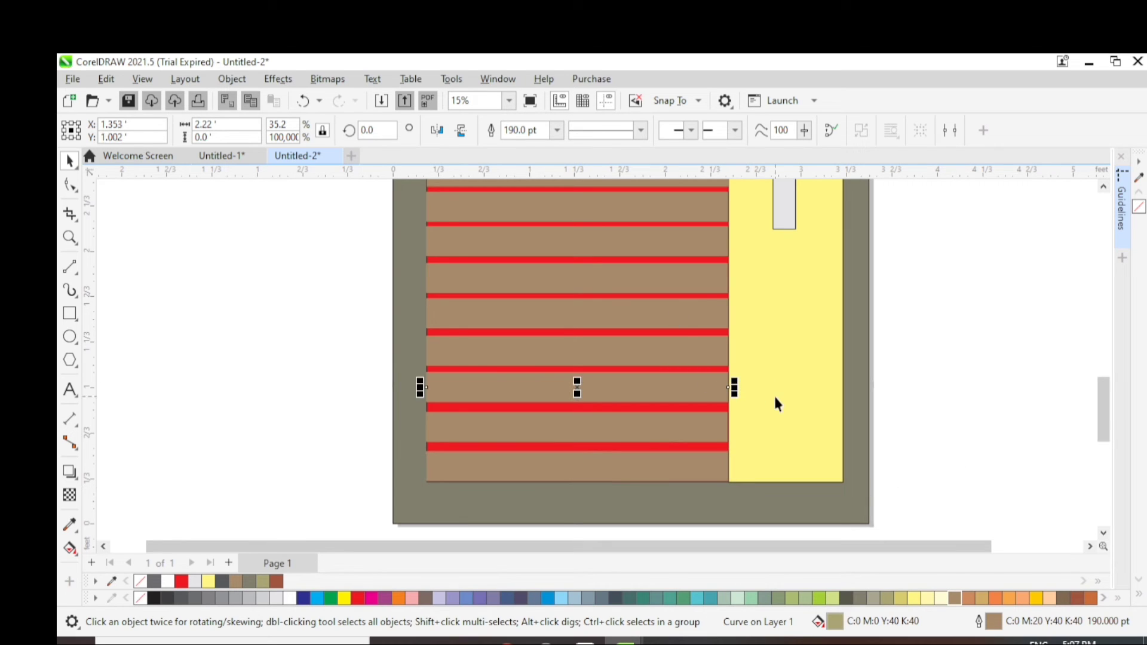
pyautogui.scroll(-4, 775, 396)
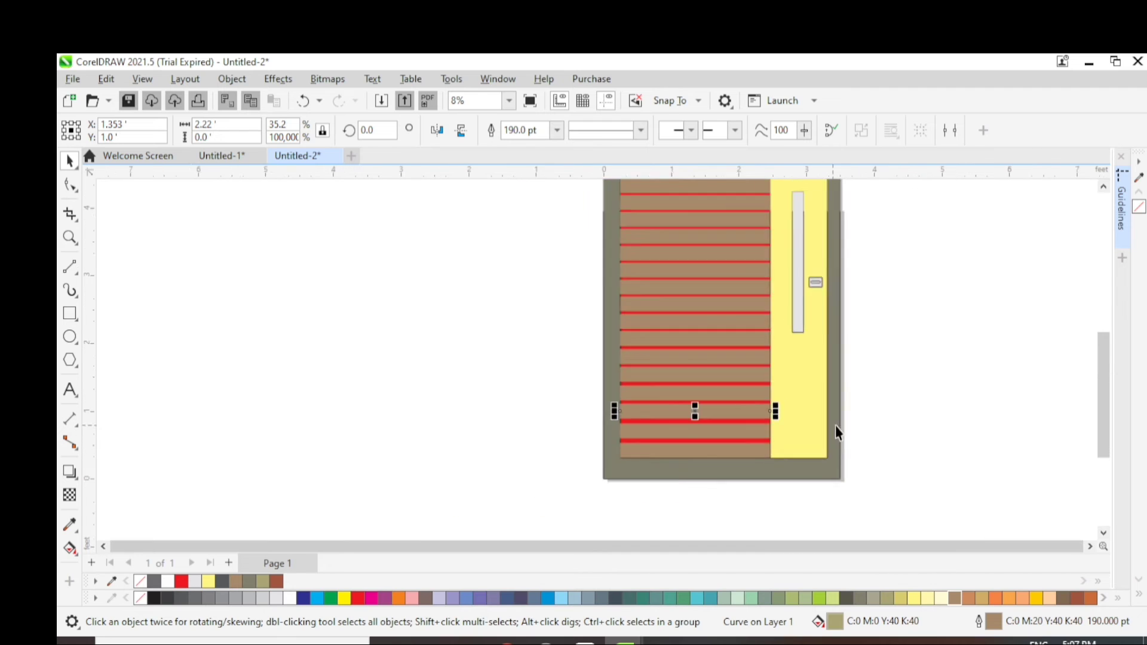
# Give the pale yellow vertical strip a brown C0 M20 Y40 K40 outline and a Red Brown C0 M40 Y60 K20 fill
pyautogui.click(933, 364)
pyautogui.click(842, 245)
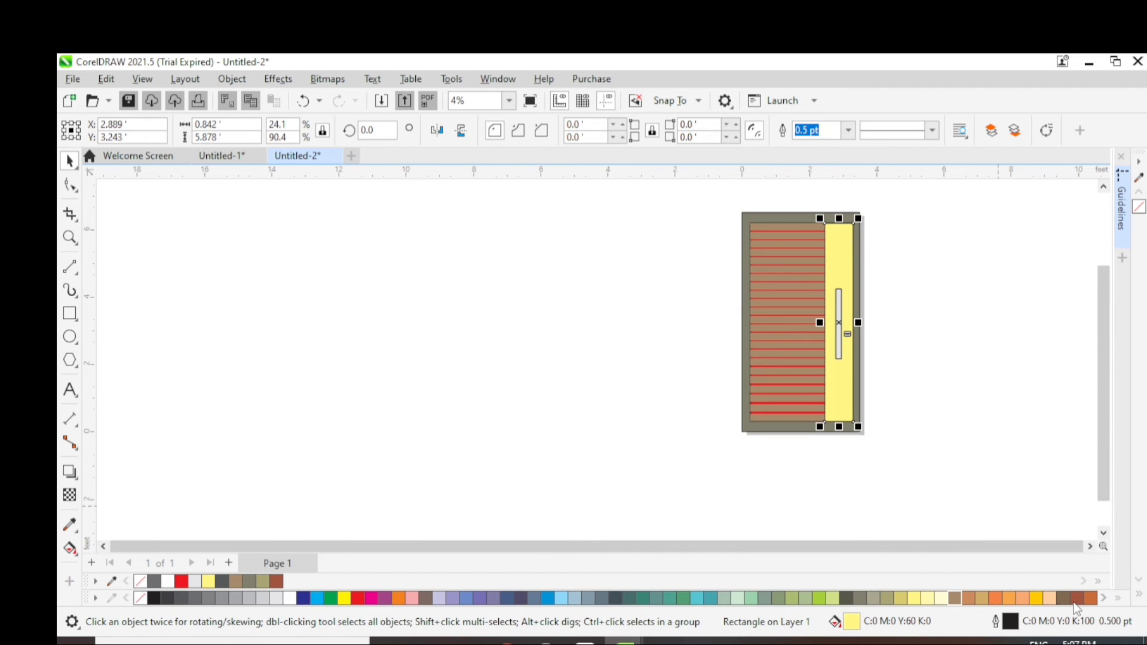
pyautogui.rightClick(955, 597)
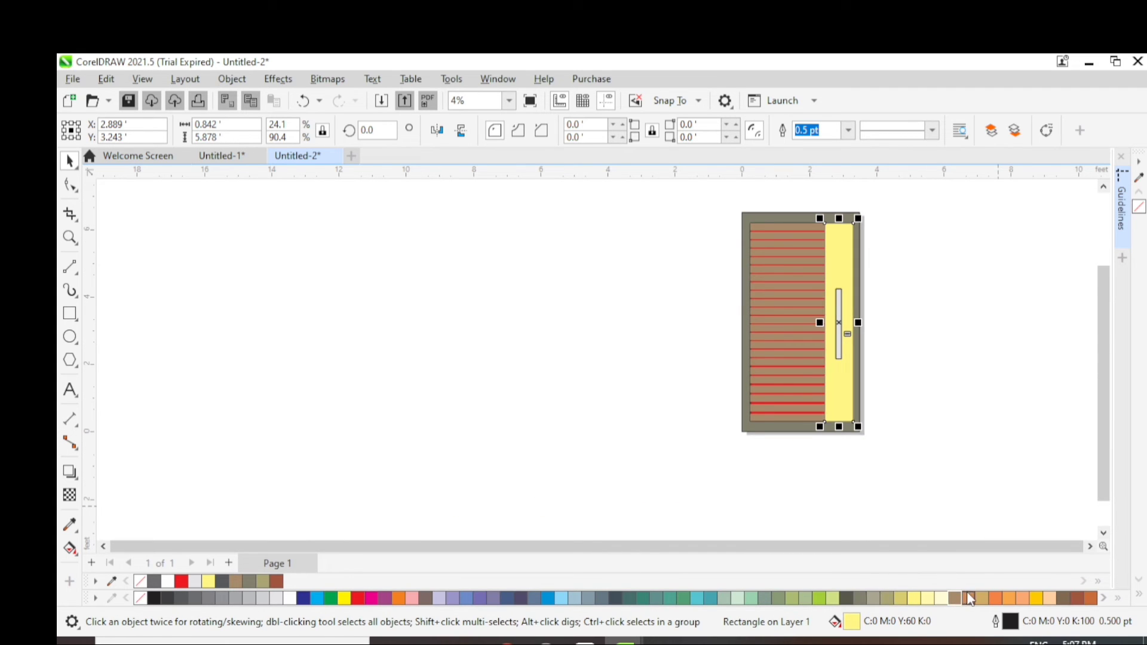
pyautogui.click(967, 597)
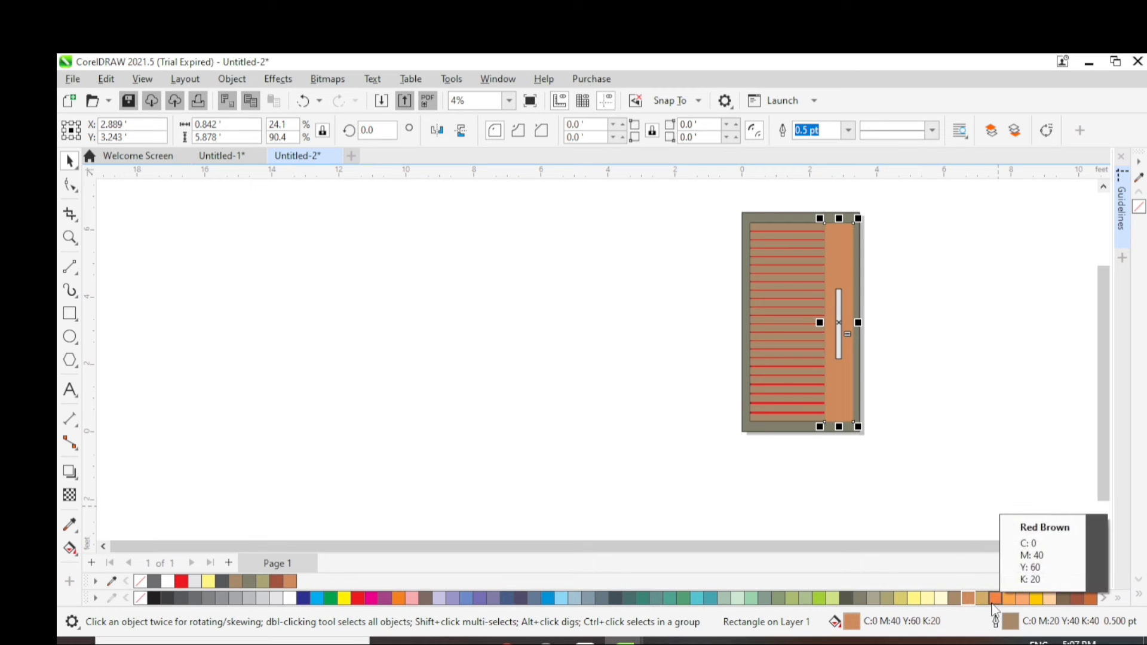
# Fill the vertical strip with Brown C0 M20 Y40 K40 and apply a top-to-bottom fountain fill ending in the same brown
pyautogui.click(955, 598)
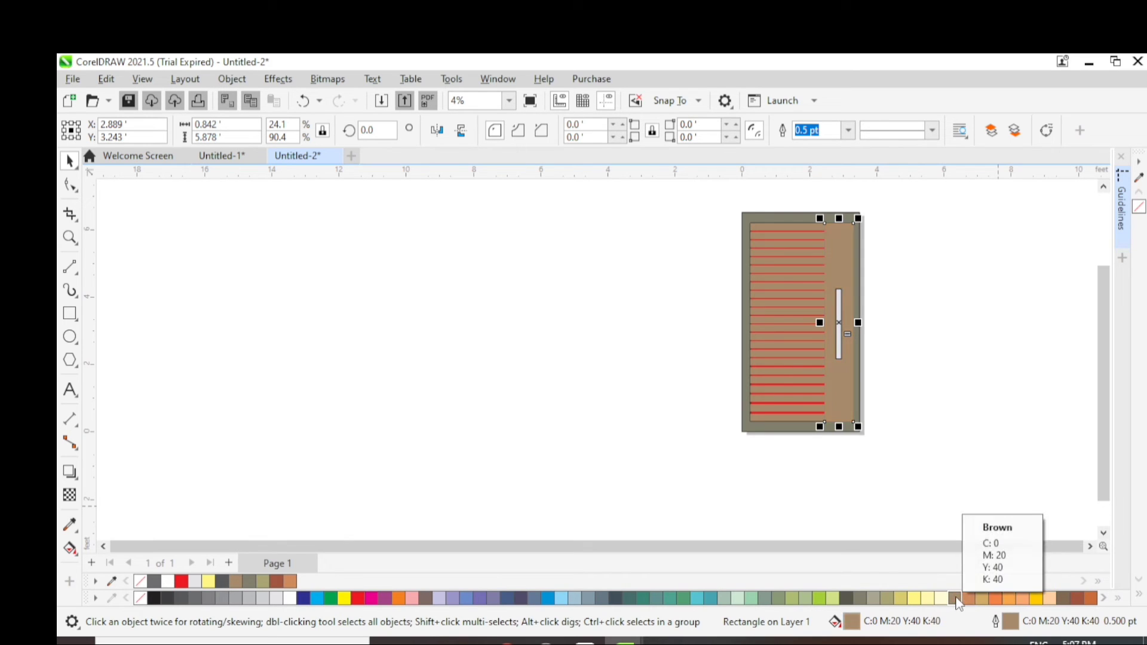
pyautogui.press('g')
pyautogui.moveTo(834, 213); pyautogui.dragTo(839, 411)
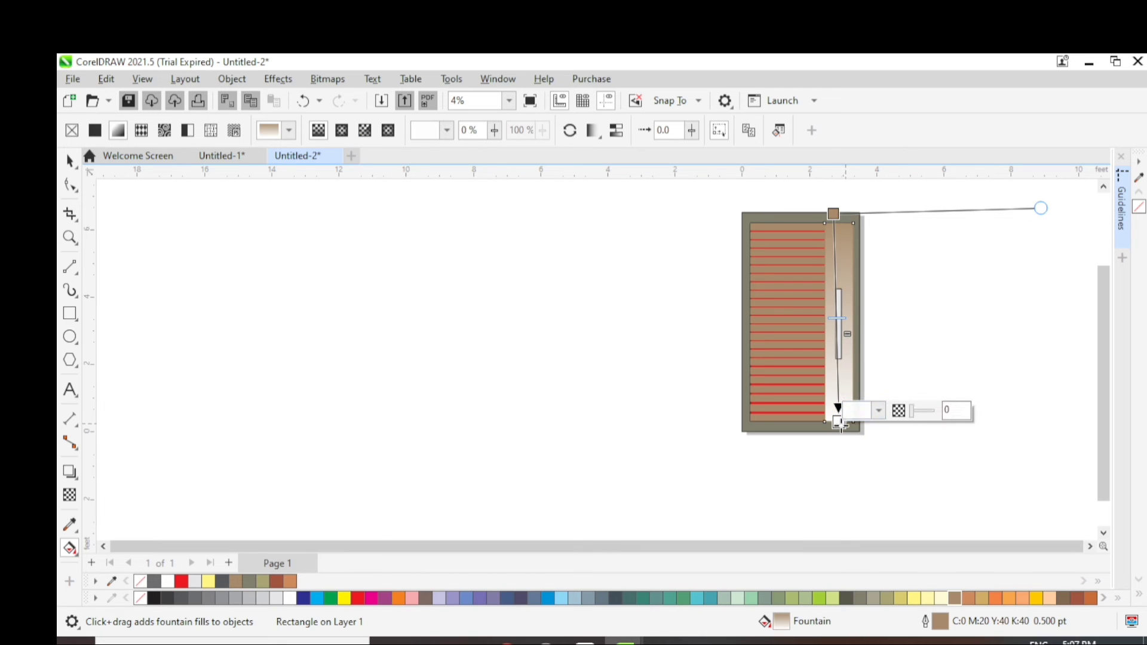
pyautogui.click(878, 411)
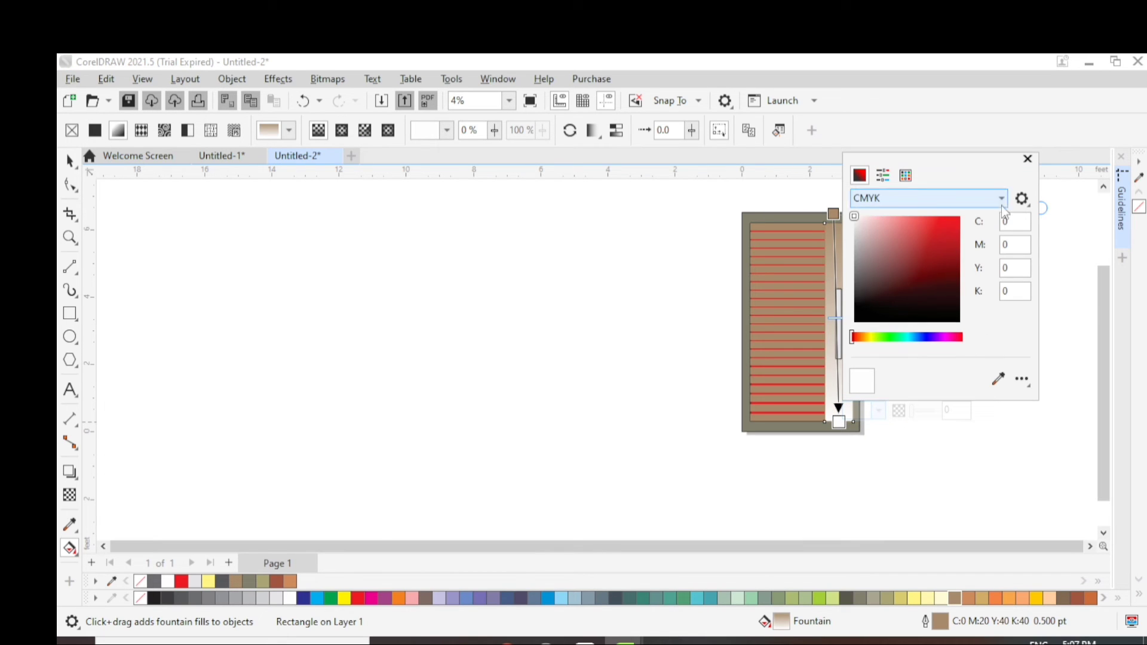
pyautogui.click(906, 175)
pyautogui.click(924, 360)
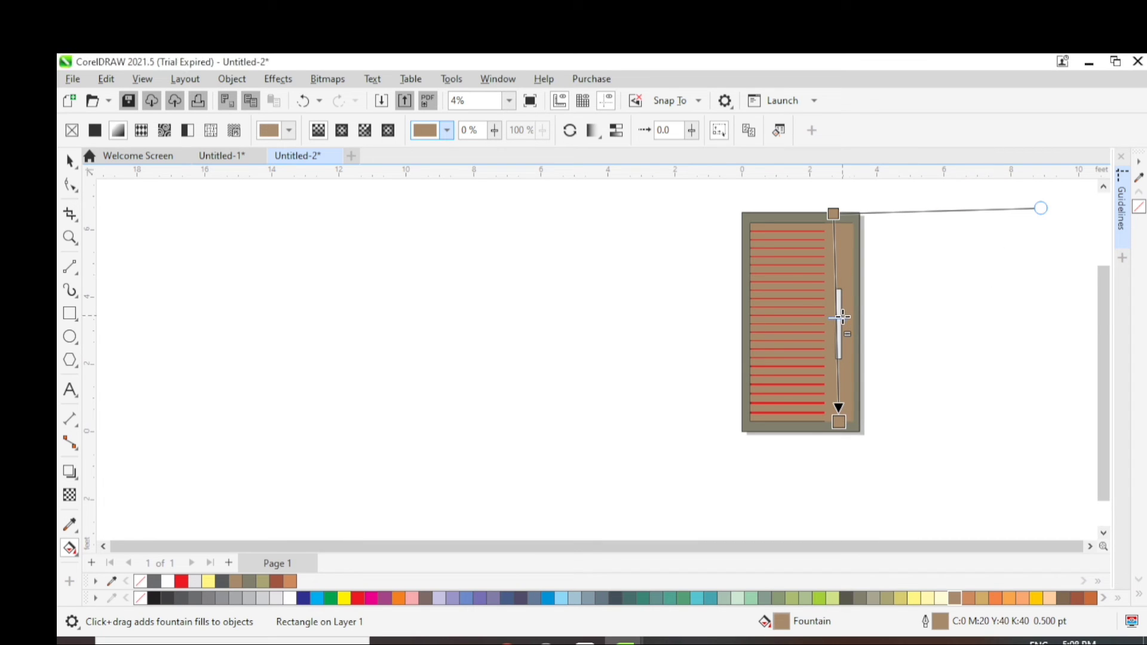
# Extend the vertical strip's fountain fill well below the door, angling its end slightly to the right
pyautogui.moveTo(838, 421); pyautogui.dragTo(836, 491)
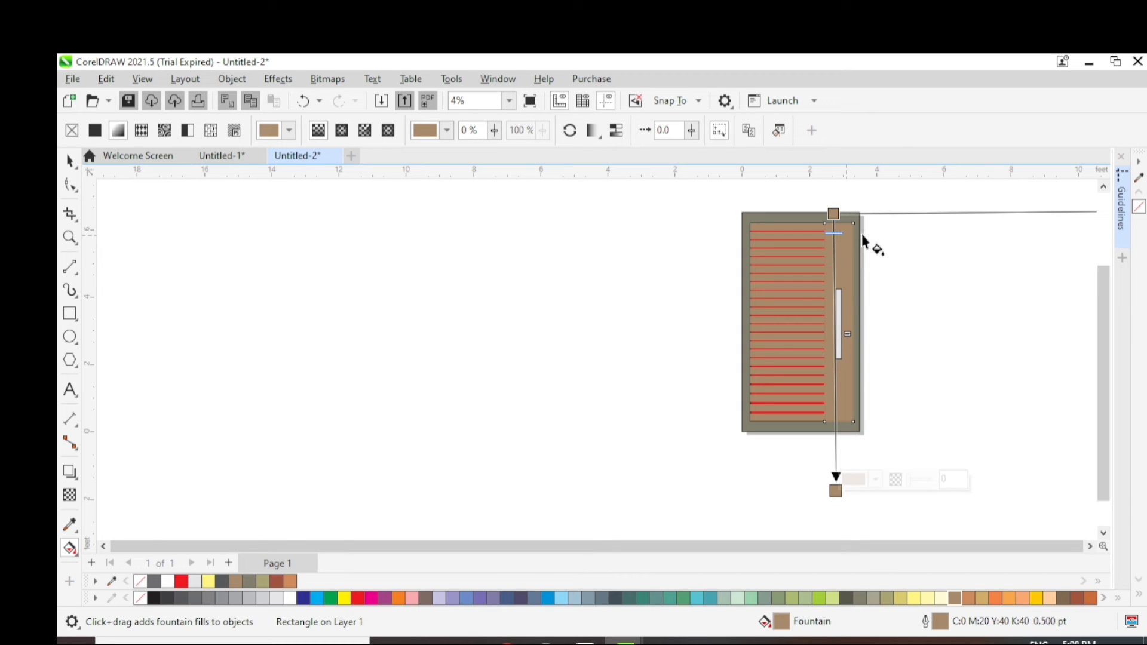
pyautogui.moveTo(835, 491); pyautogui.dragTo(902, 578)
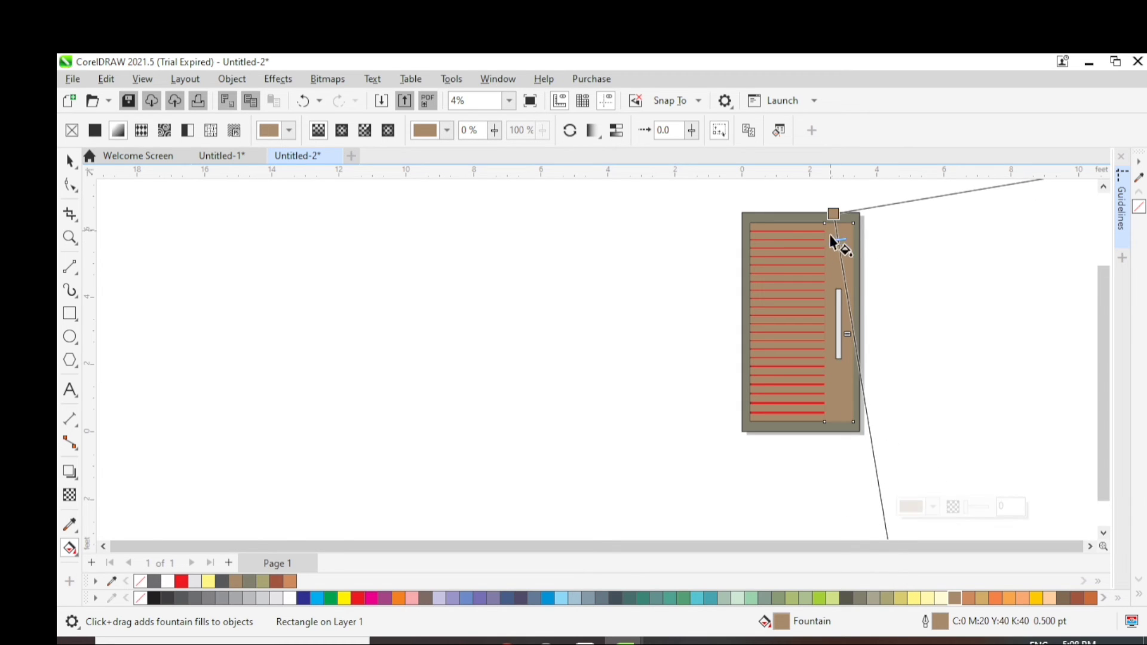
pyautogui.click(929, 335)
# Add a drop shadow with 50 opacity and 15 feathering to the vertical handle, cast toward its right side
pyautogui.scroll(1, 926, 334)
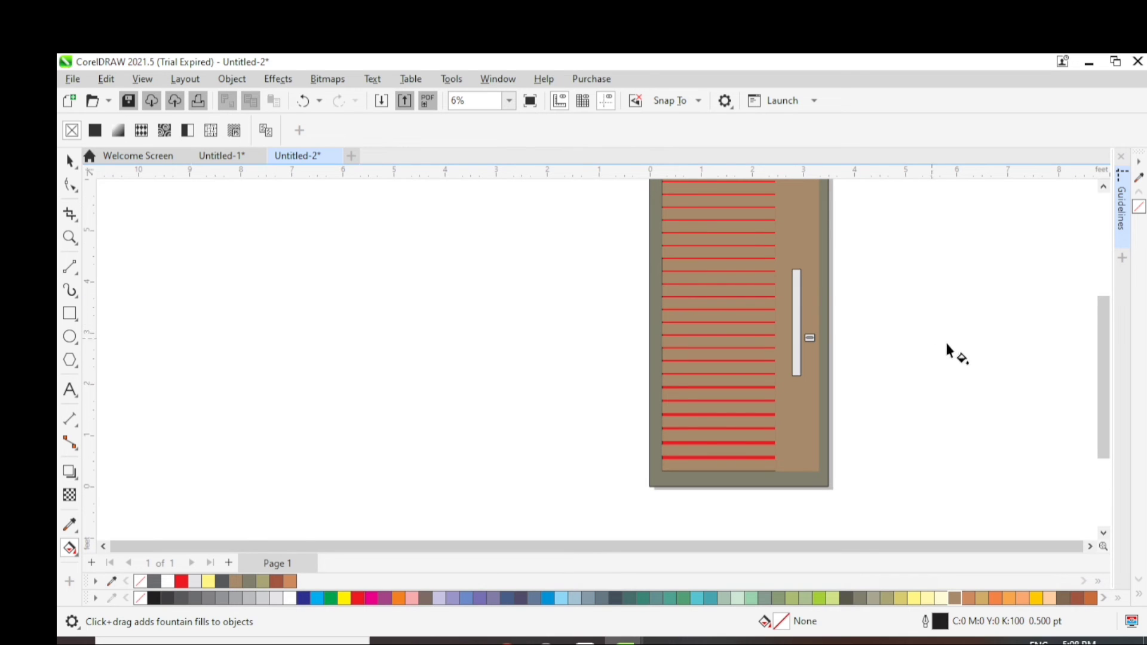
pyautogui.click(70, 160)
pyautogui.click(798, 303)
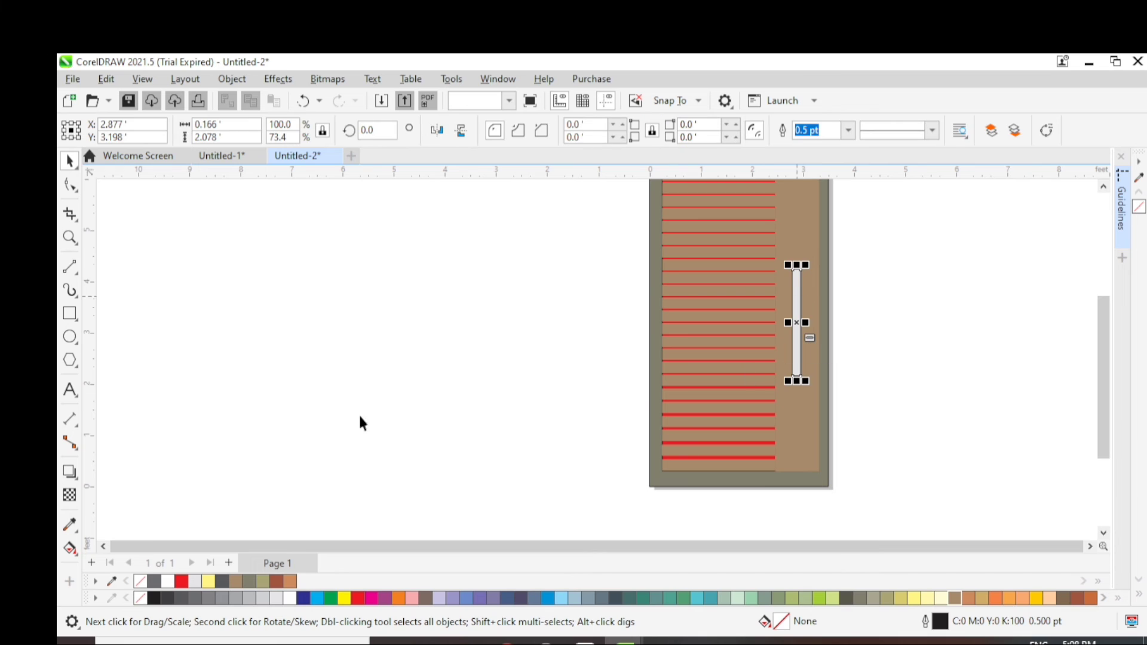
pyautogui.click(70, 471)
pyautogui.moveTo(795, 321); pyautogui.dragTo(801, 323)
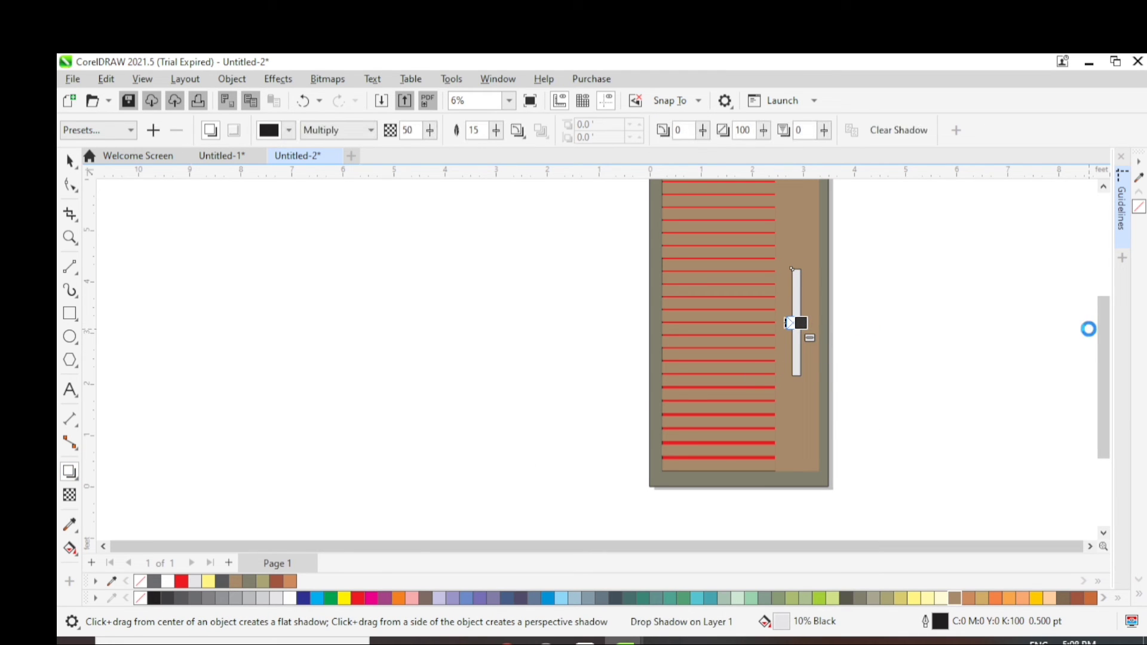
# Adjust the vertical handle's drop shadow so it falls to the right and slightly downward
pyautogui.scroll(3, 823, 346)
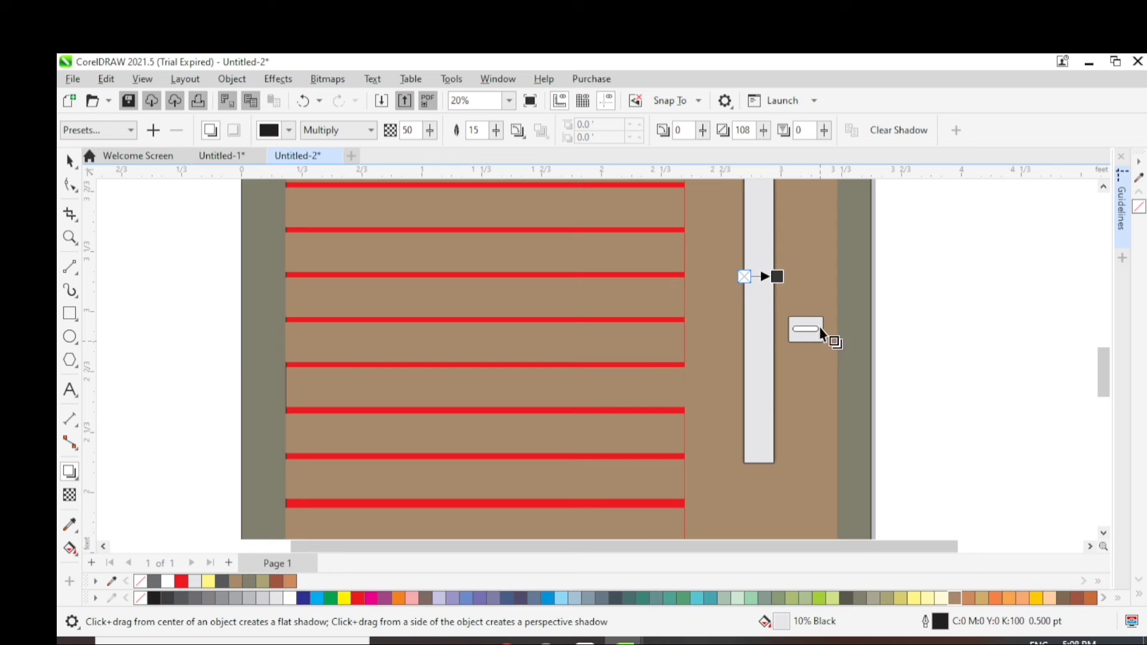
pyautogui.moveTo(786, 278); pyautogui.dragTo(790, 277)
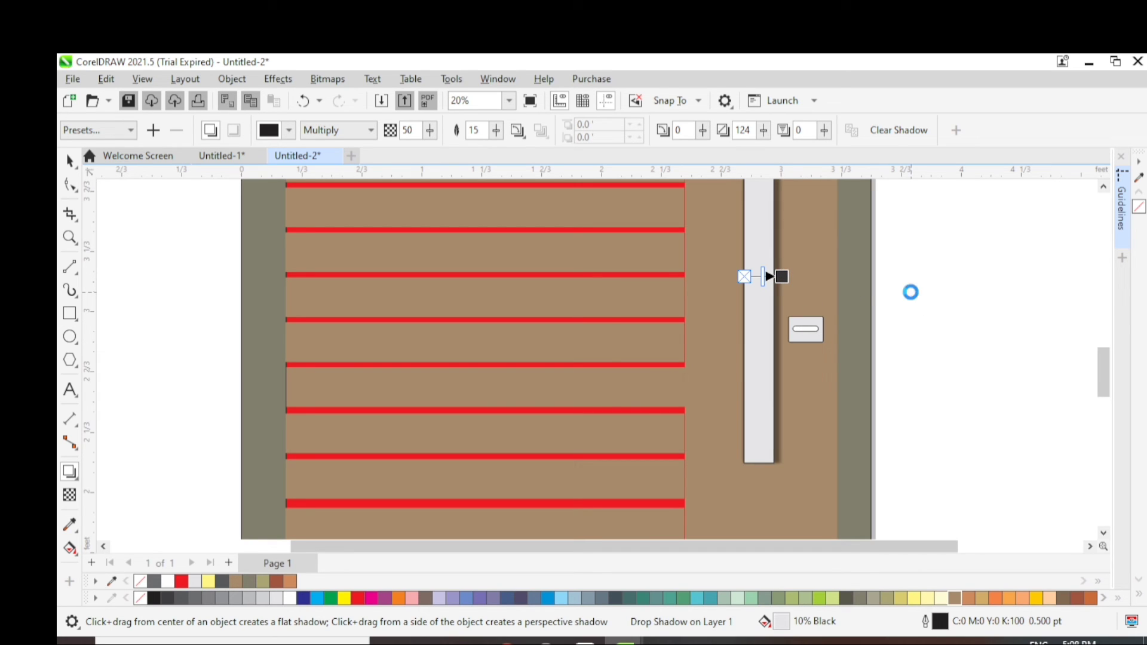
pyautogui.moveTo(782, 276); pyautogui.dragTo(775, 277)
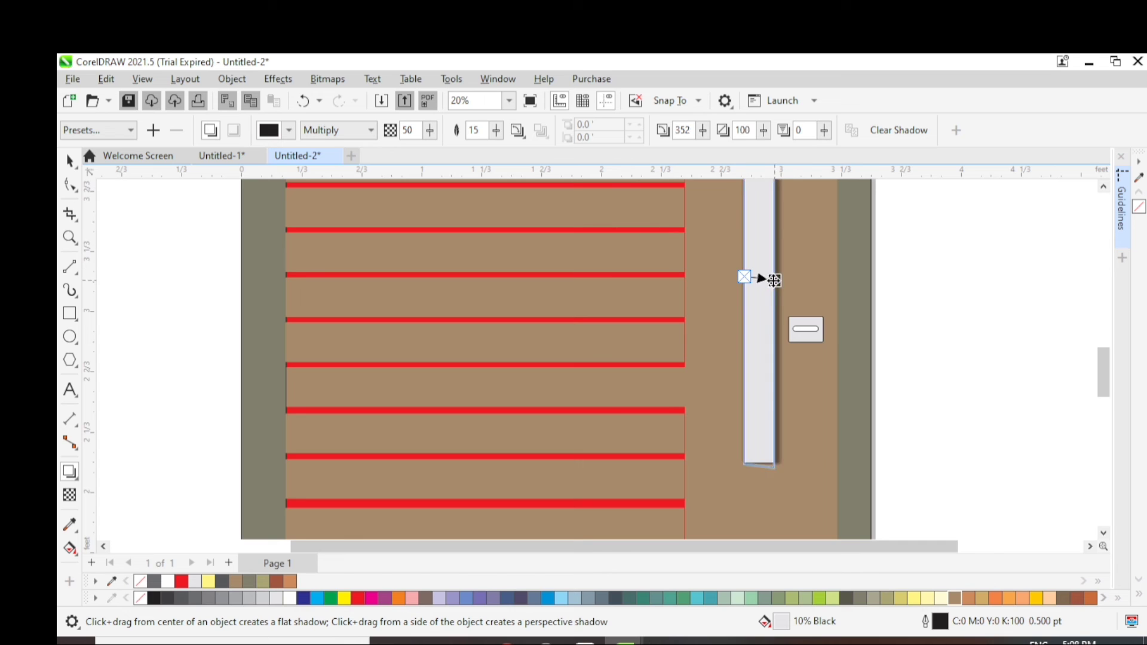
pyautogui.scroll(-1, 1019, 324)
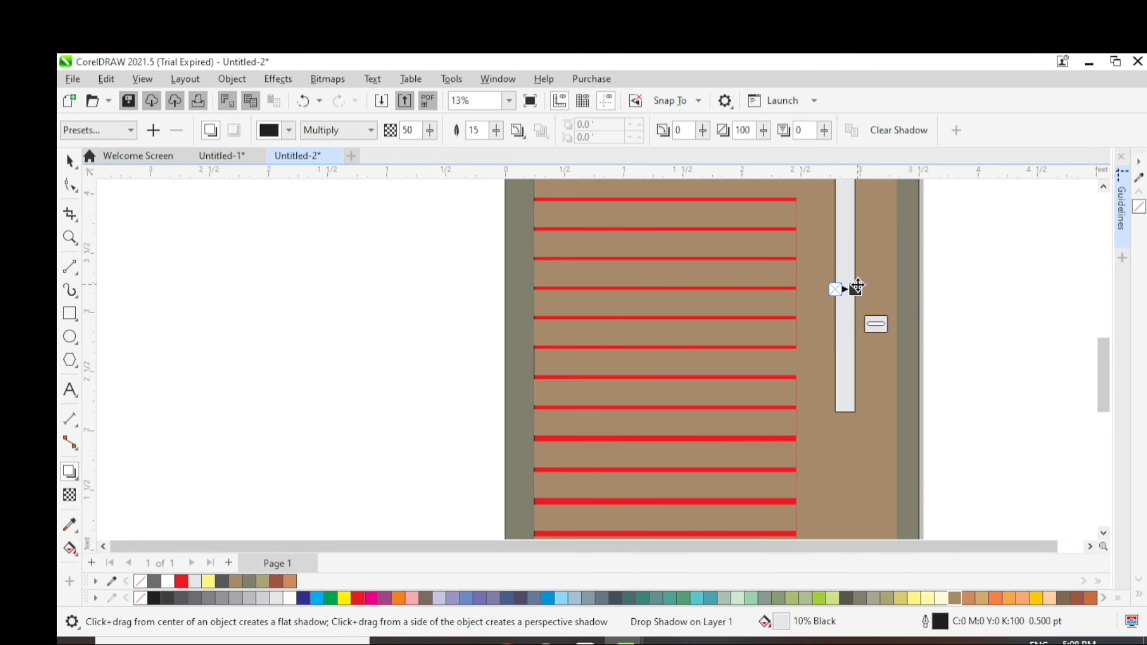
pyautogui.moveTo(854, 288)
pyautogui.mouseDown()
pyautogui.moveTo(865, 285)
pyautogui.moveTo(848, 294)
pyautogui.moveTo(863, 297)
pyautogui.mouseUp()
pyautogui.click(1019, 326)
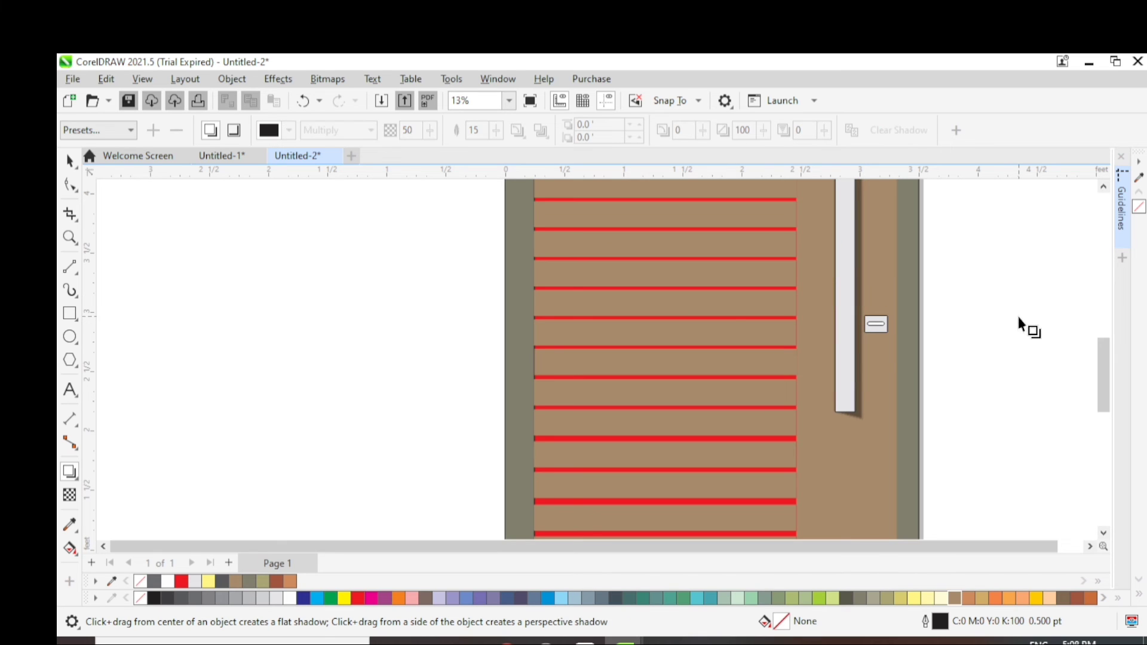
# Add a drop shadow to the lock plate, cast from its left edge to just beyond its right edge
pyautogui.scroll(-1, 1018, 322)
pyautogui.click(883, 330)
pyautogui.scroll(1, 888, 330)
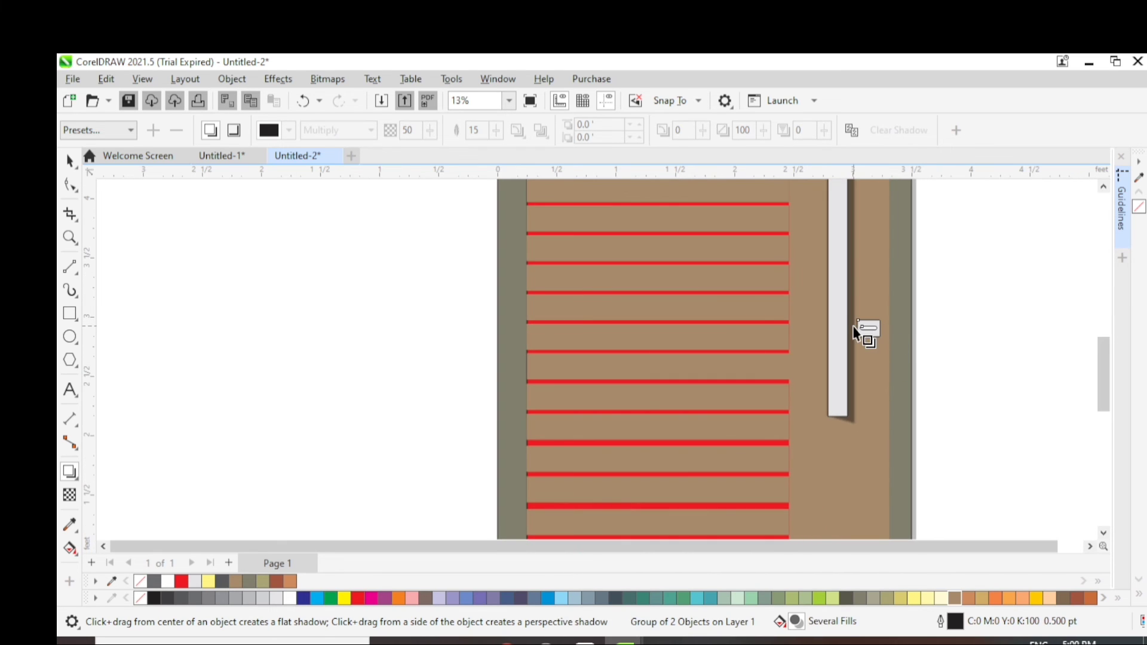
pyautogui.moveTo(859, 329); pyautogui.dragTo(887, 327)
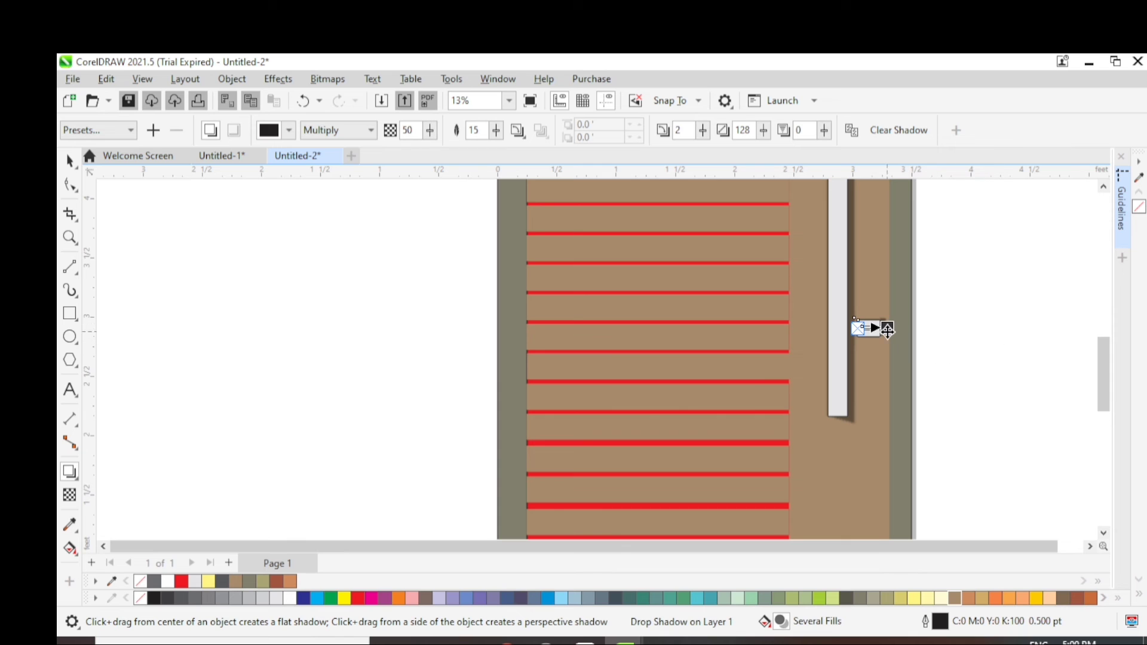
pyautogui.click(997, 327)
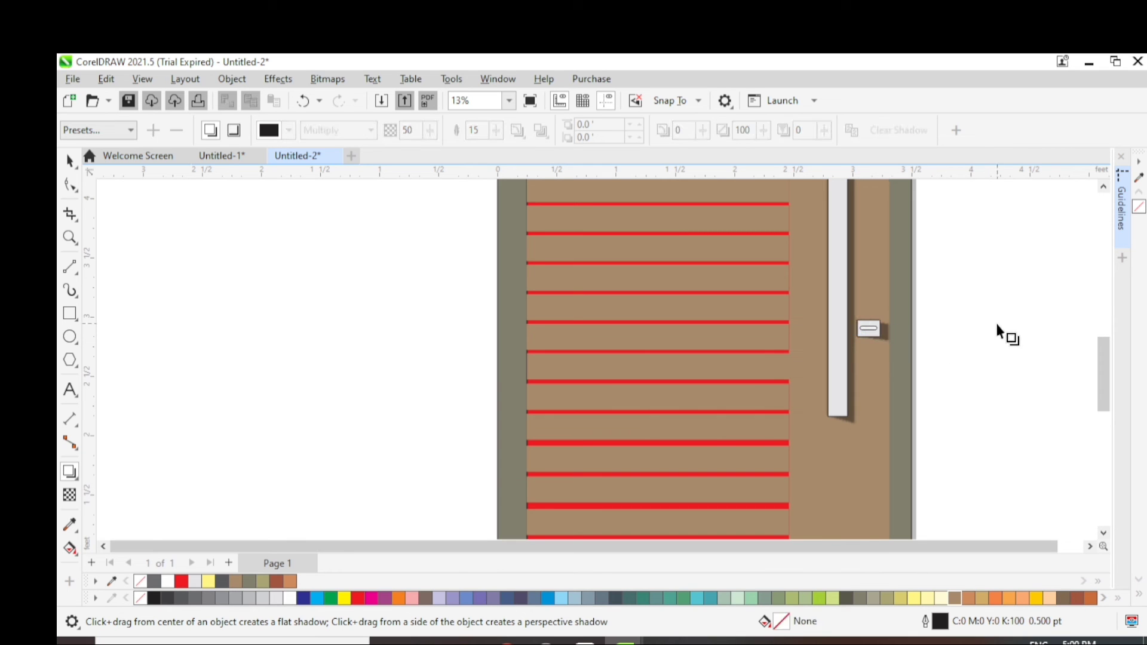
# Shorten the lock plate's drop shadow and level it so it falls straight to the right in a narrow band
pyautogui.scroll(-1, 997, 326)
pyautogui.scroll(3, 997, 326)
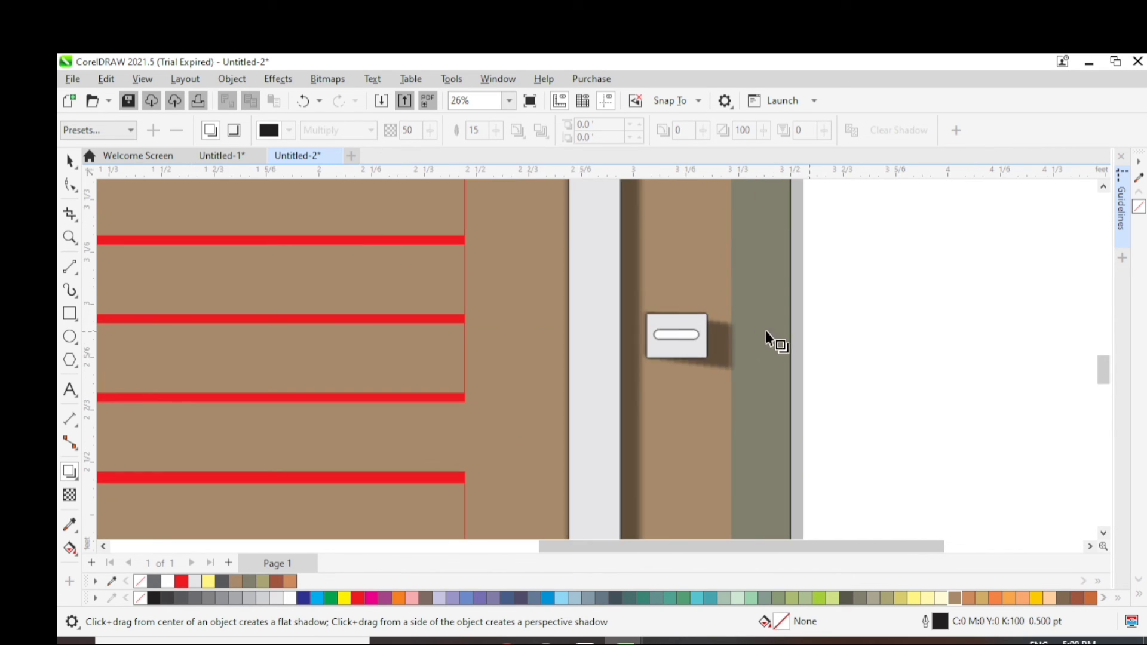
pyautogui.click(666, 330)
pyautogui.moveTo(731, 346)
pyautogui.mouseDown()
pyautogui.moveTo(696, 328)
pyautogui.moveTo(715, 334)
pyautogui.mouseUp()
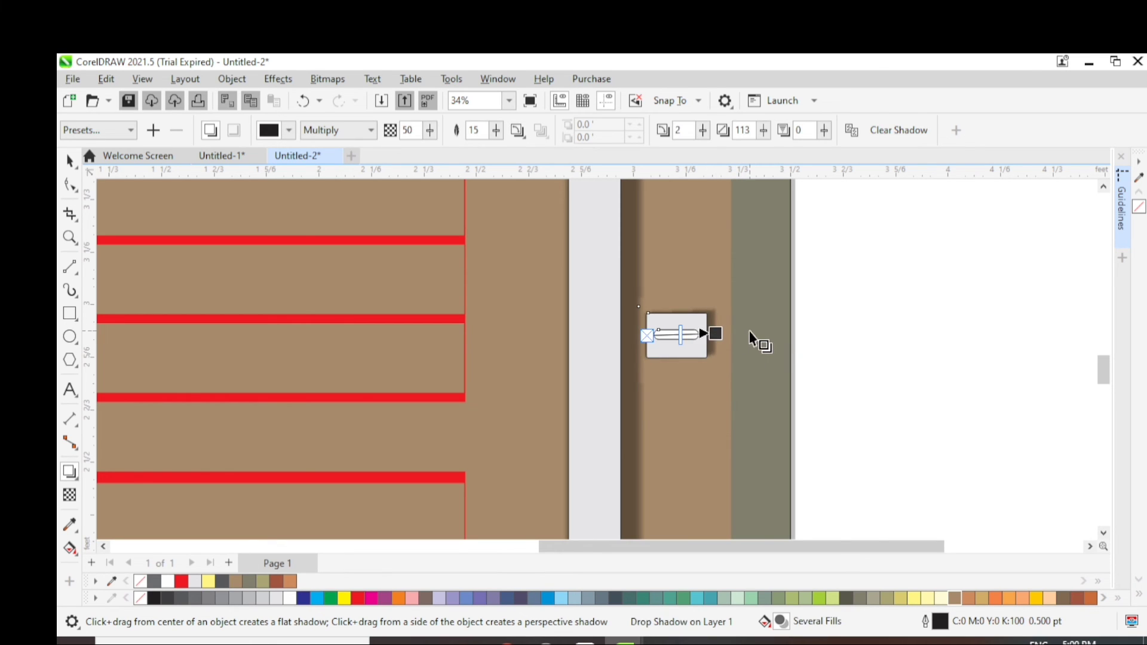
pyautogui.press('Down')
pyautogui.press('Down')
pyautogui.press('Down')
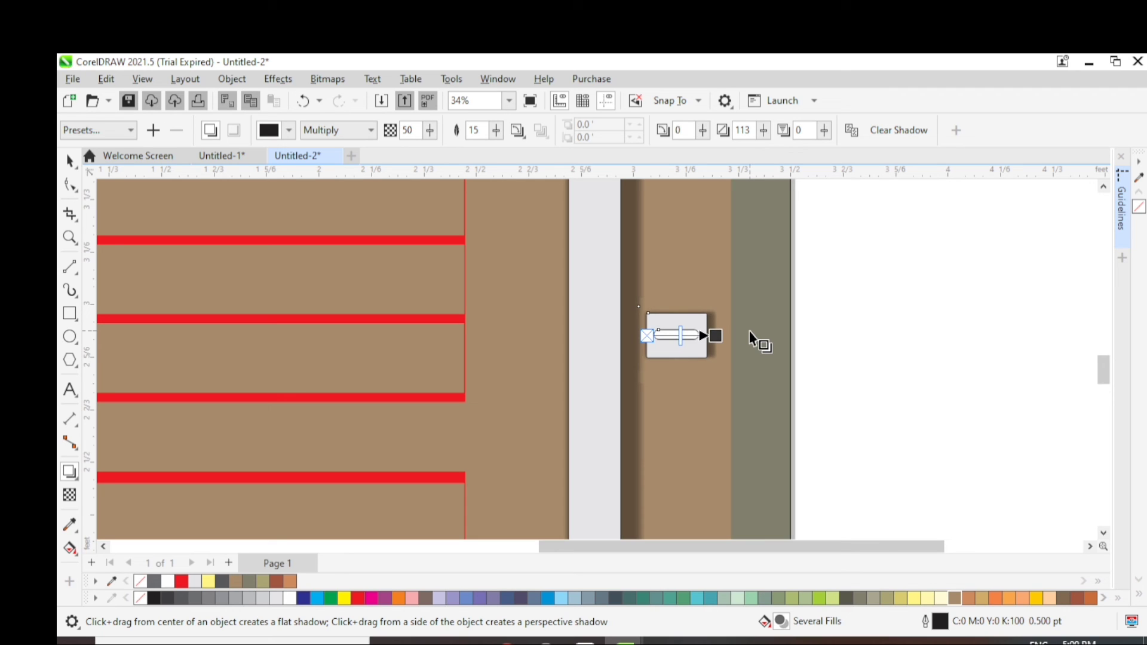
pyautogui.press('Down')
pyautogui.press('Left')
pyautogui.press('Left')
pyautogui.click(69, 160)
pyautogui.click(835, 374)
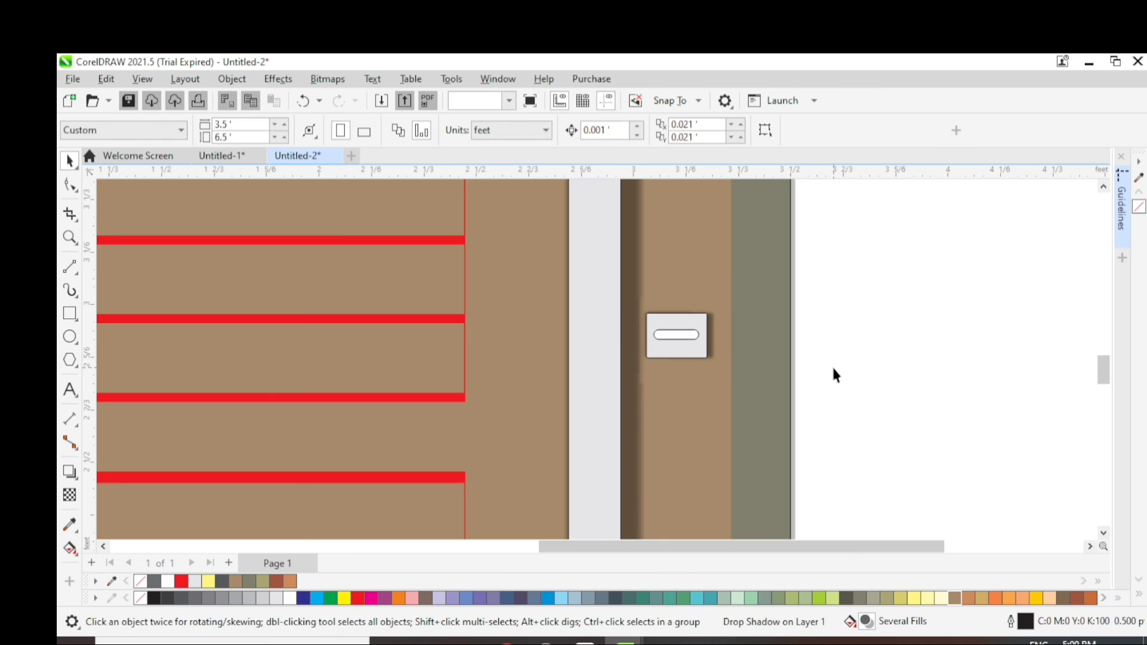
# Move the lock plate together with its shadow slightly upward, to about Y 2.903 ft
pyautogui.scroll(-3, 836, 373)
pyautogui.scroll(4, 795, 375)
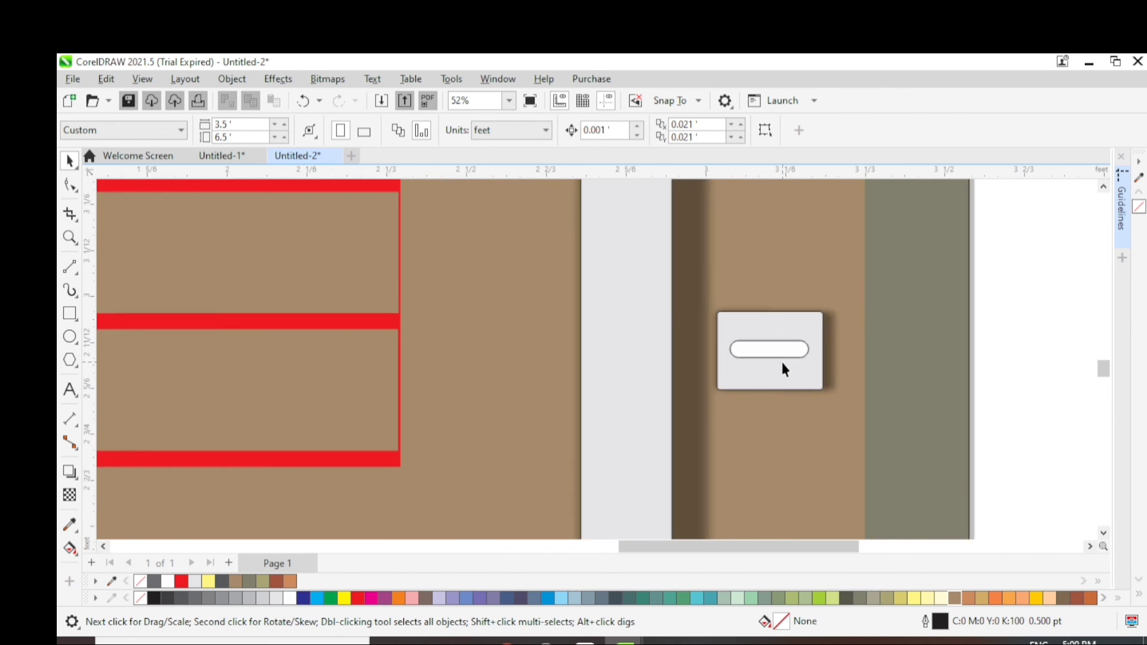
pyautogui.scroll(2, 782, 369)
pyautogui.click(773, 335)
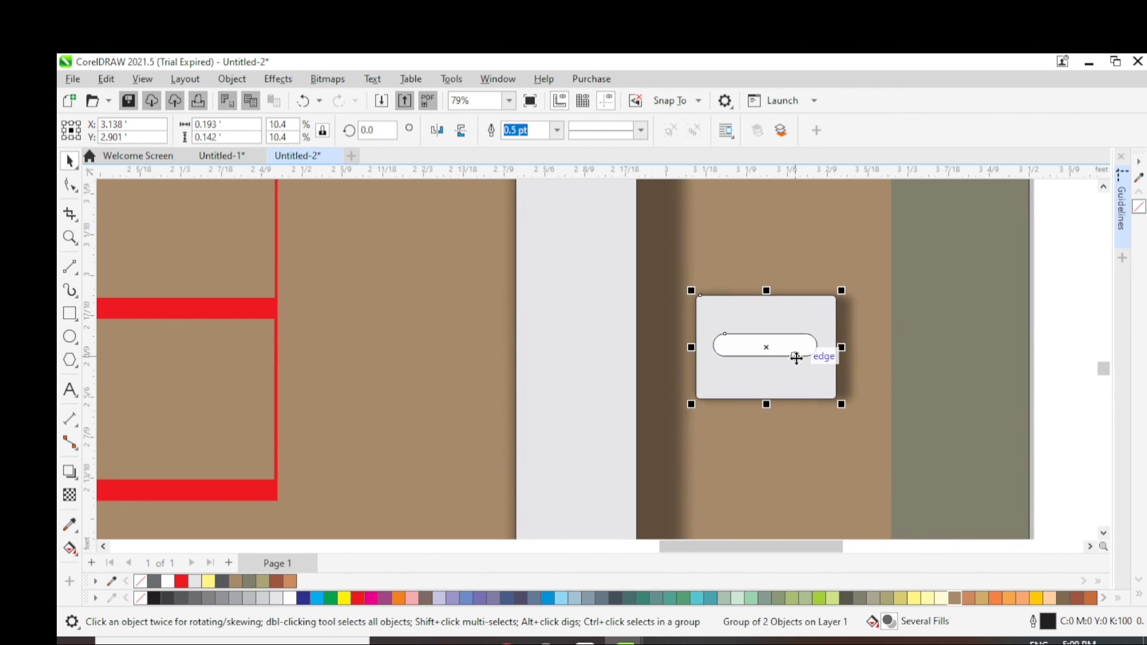
pyautogui.click(843, 353)
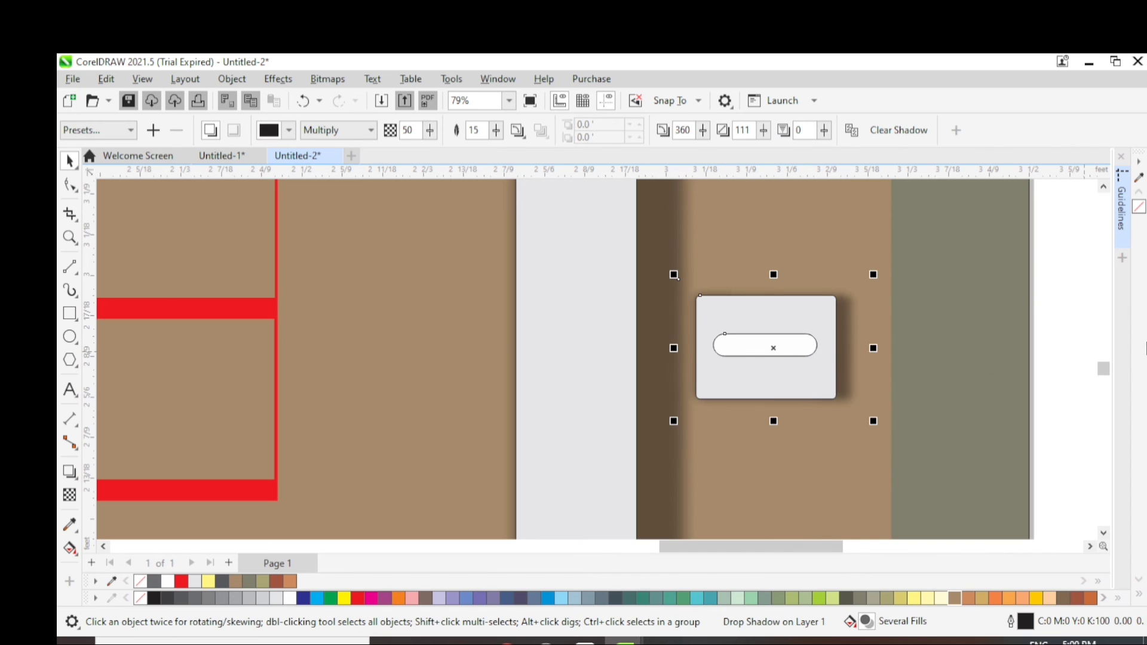
pyautogui.click(788, 365)
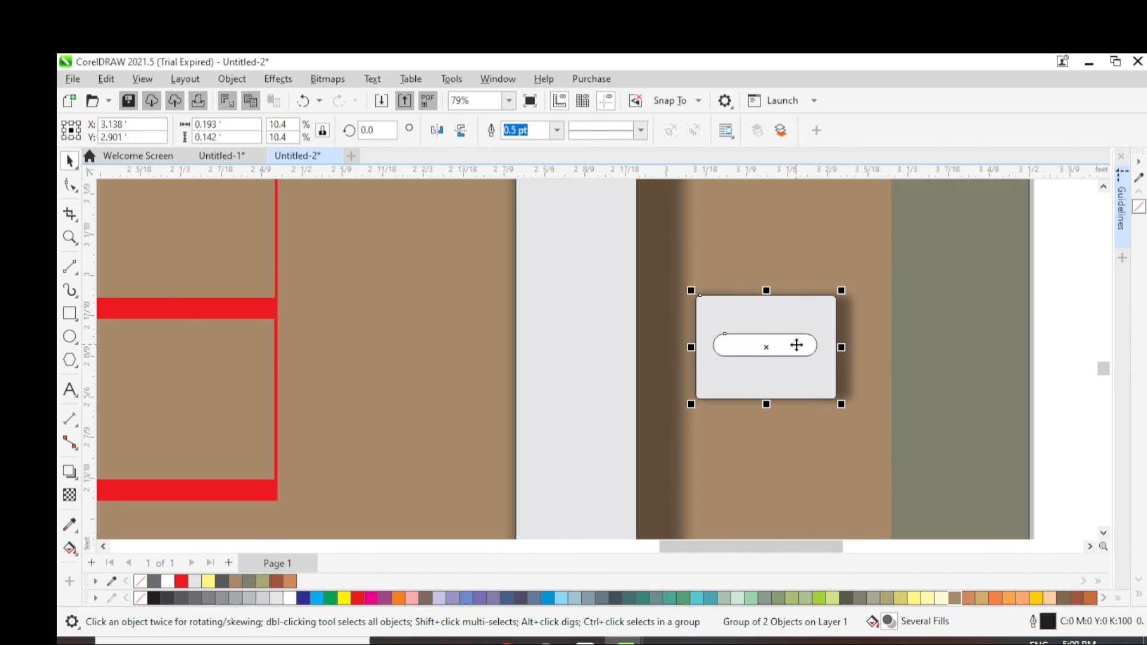
pyautogui.click(863, 339)
pyautogui.click(833, 344)
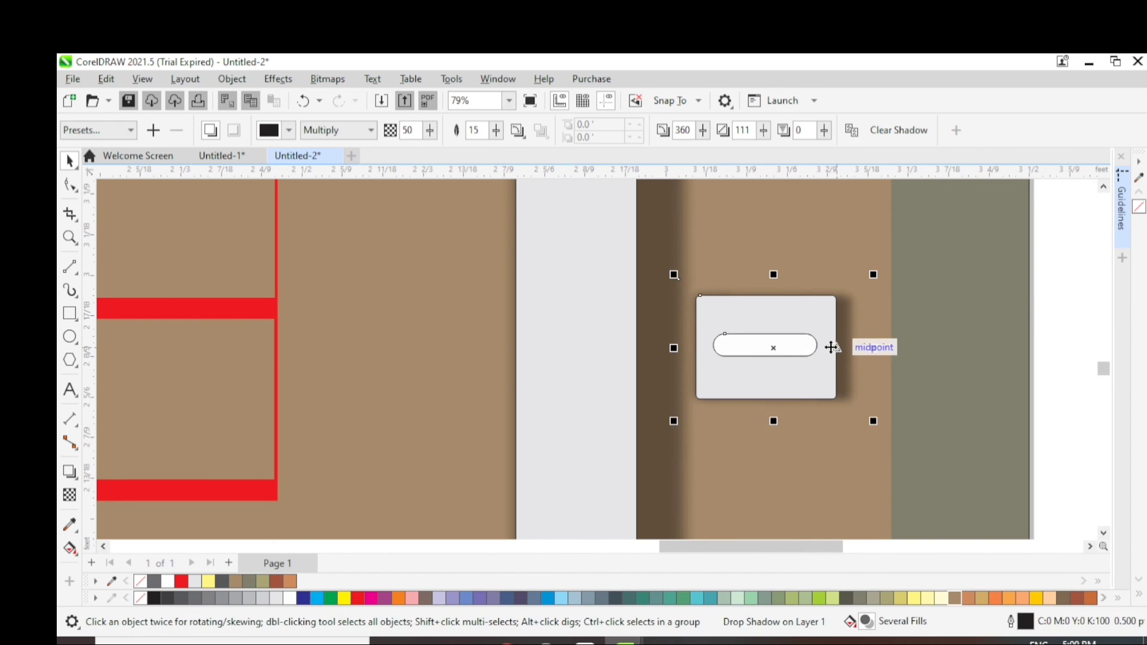
pyautogui.click(794, 358)
pyautogui.moveTo(794, 359)
pyautogui.mouseDown()
pyautogui.moveTo(804, 363)
pyautogui.moveTo(803, 338)
pyautogui.mouseUp()
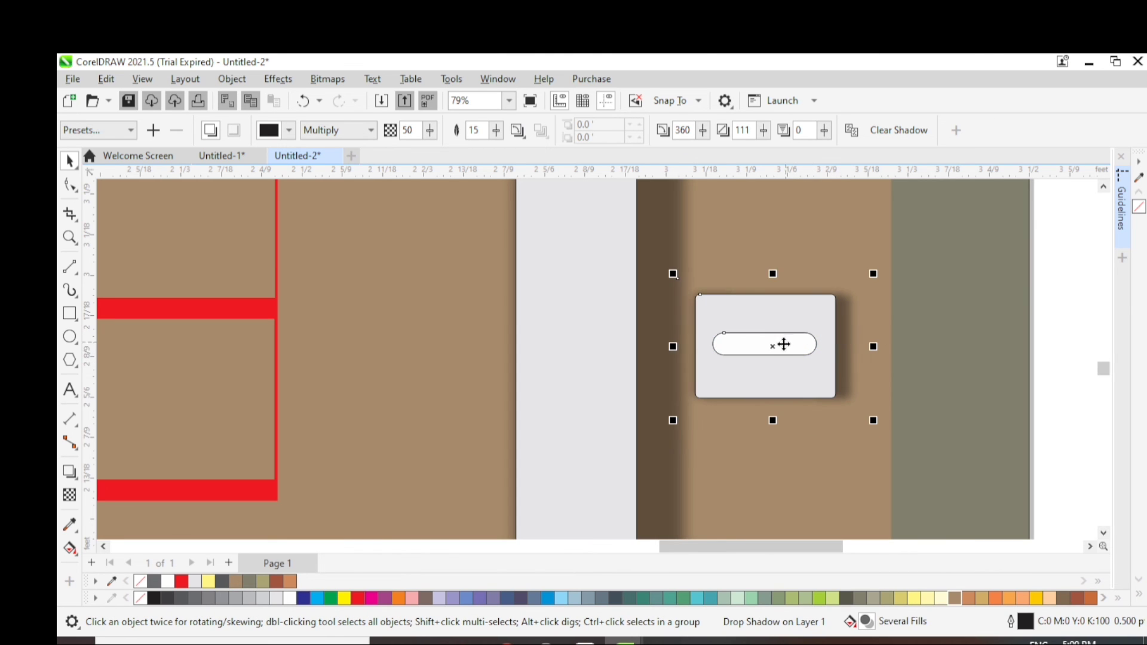
pyautogui.click(772, 343)
pyautogui.click(851, 463)
# Remove the outlines from the lock plate group and from the vertical handle
pyautogui.scroll(-5, 899, 454)
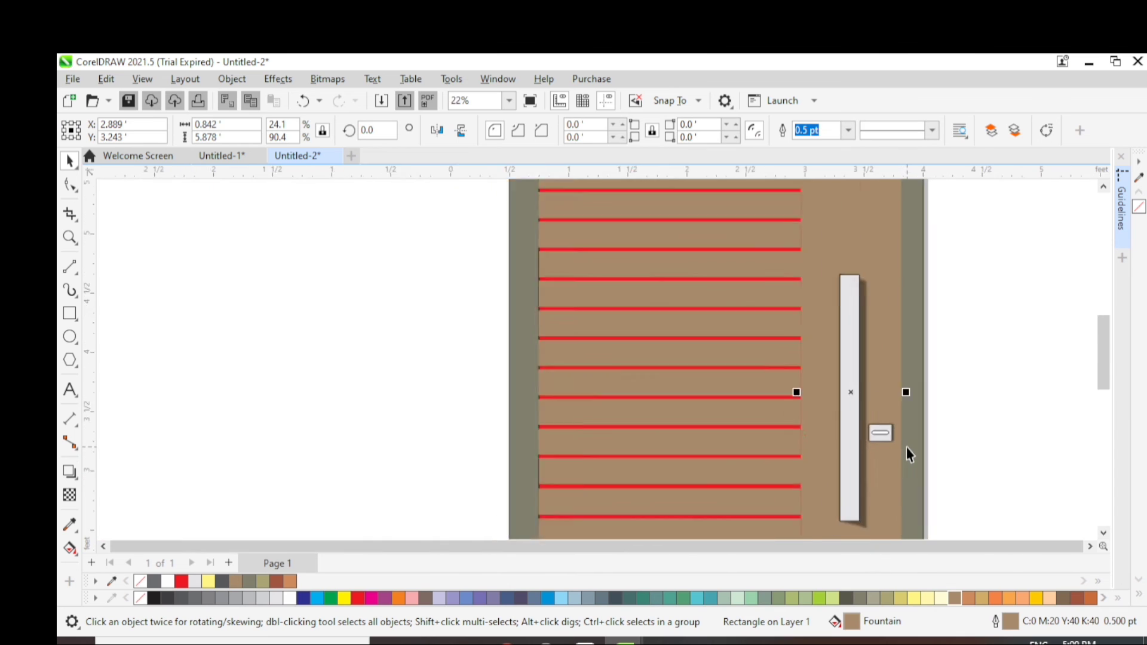
pyautogui.scroll(2, 906, 446)
pyautogui.scroll(3, 890, 432)
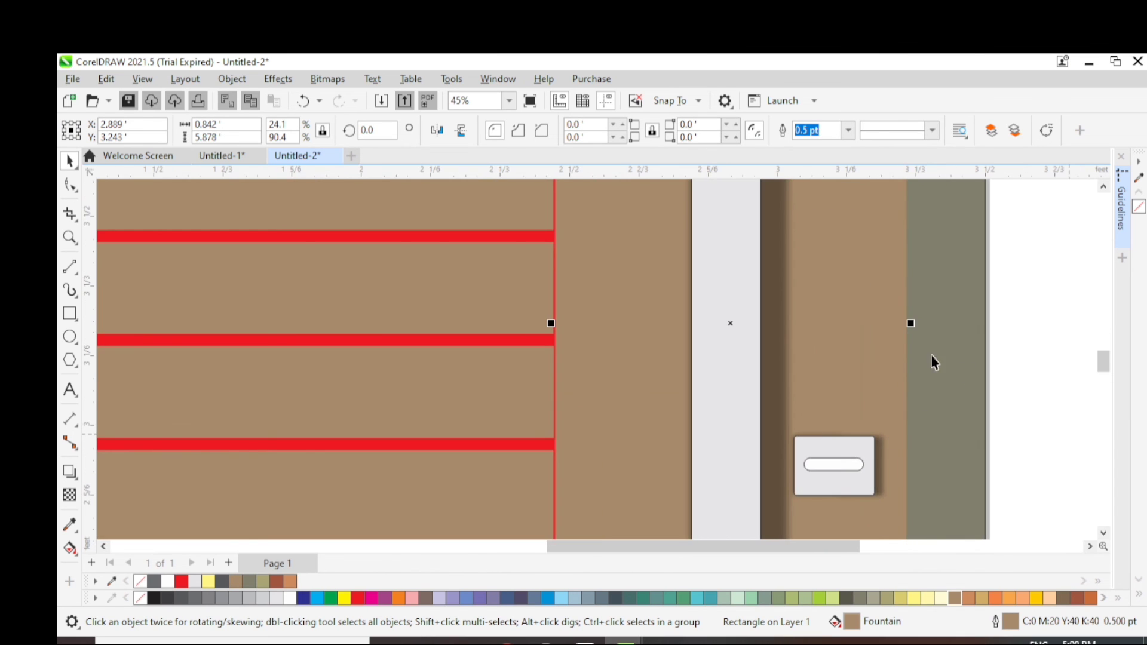
pyautogui.moveTo(1032, 348); pyautogui.dragTo(788, 530)
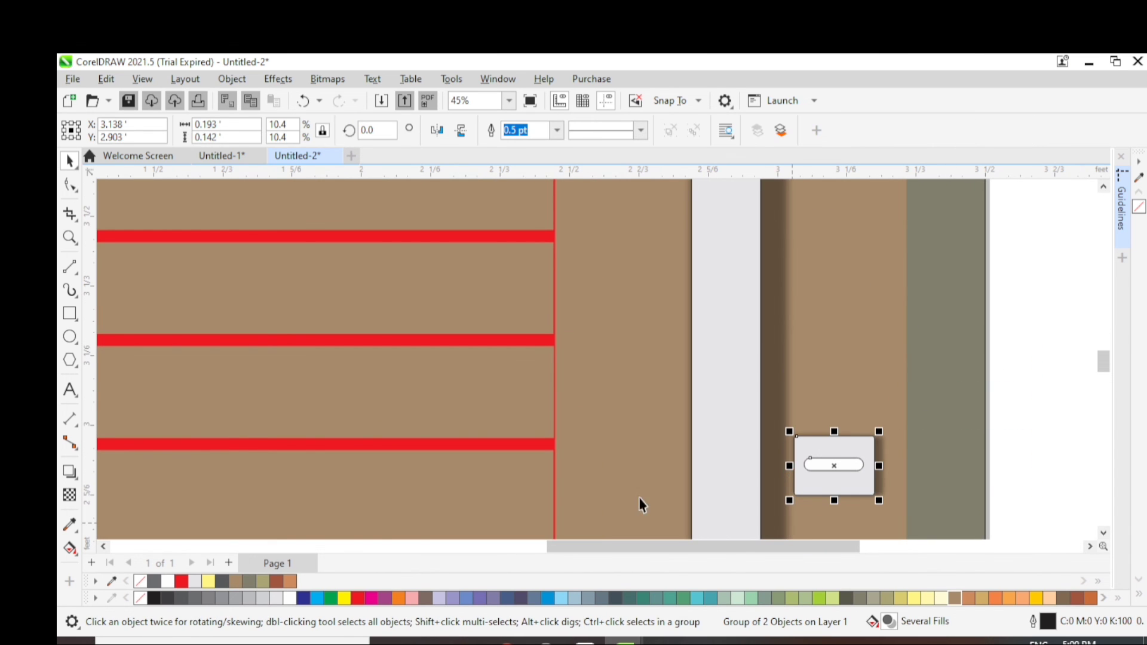
pyautogui.click(1066, 363)
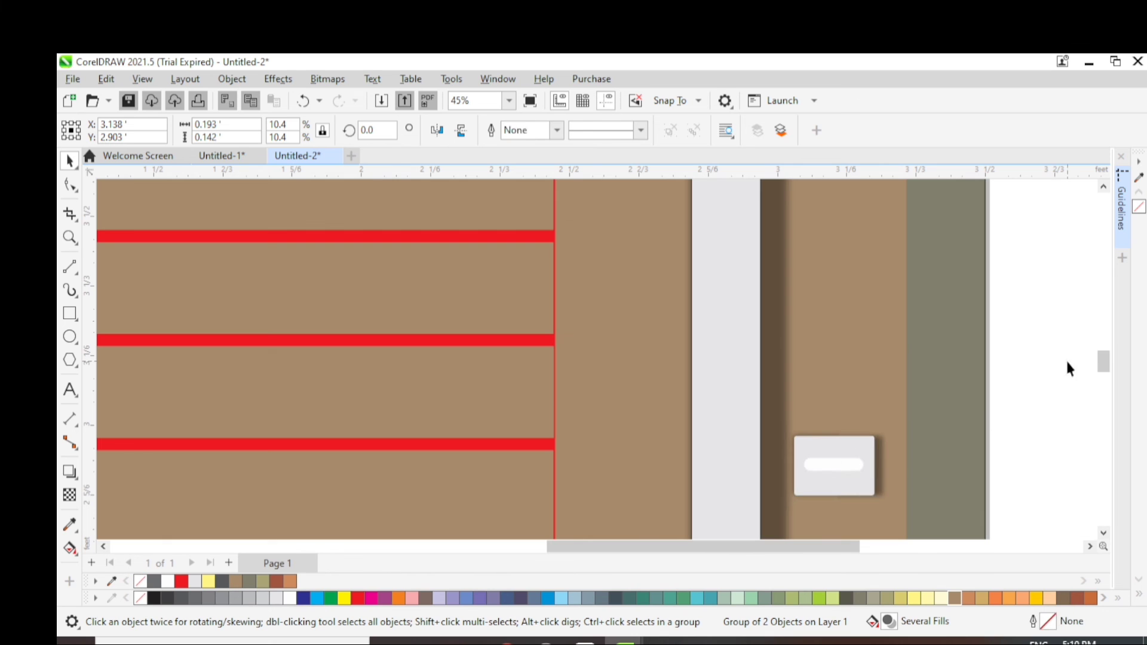
pyautogui.scroll(-2, 1040, 422)
pyautogui.click(954, 290)
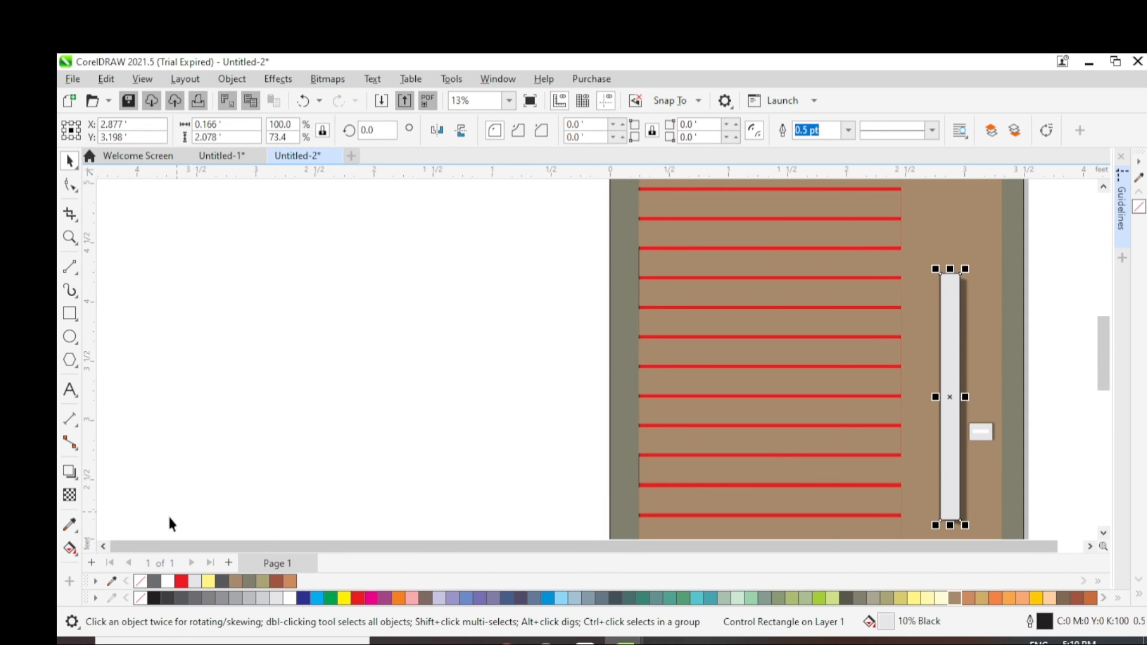
pyautogui.click(1061, 328)
pyautogui.scroll(-2, 1078, 348)
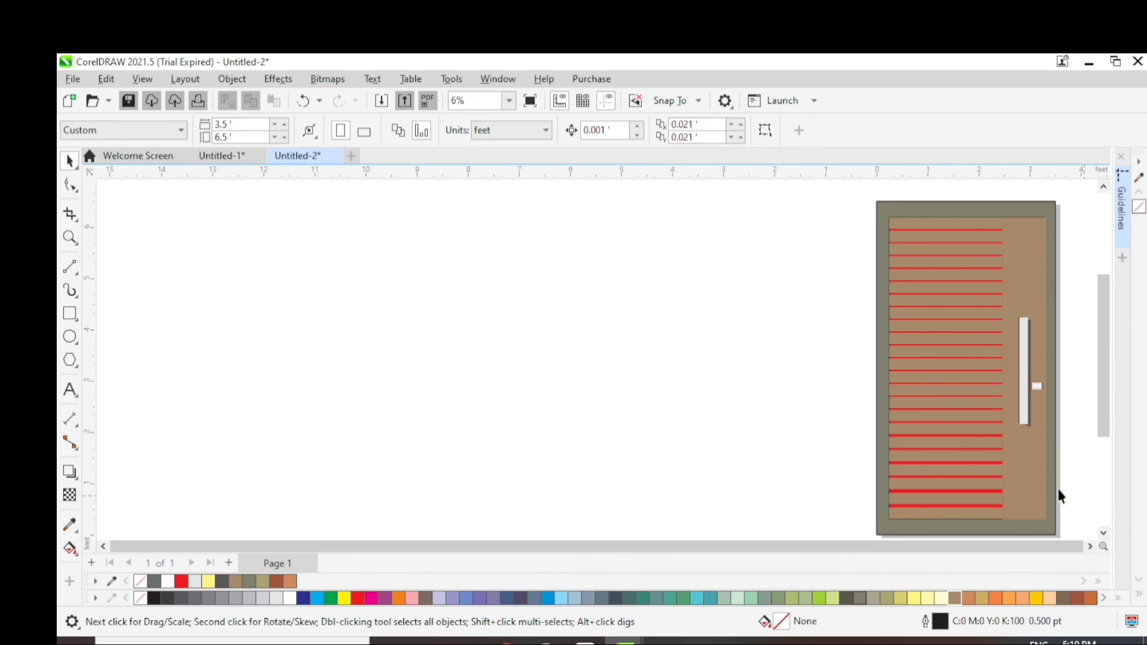
# Move the lowest brown horizontal line up between the two lowest red lines, to about X 1.354 ft, Y 0.709 ft
pyautogui.scroll(-1, 1064, 481)
pyautogui.scroll(4, 1028, 524)
pyautogui.click(949, 479)
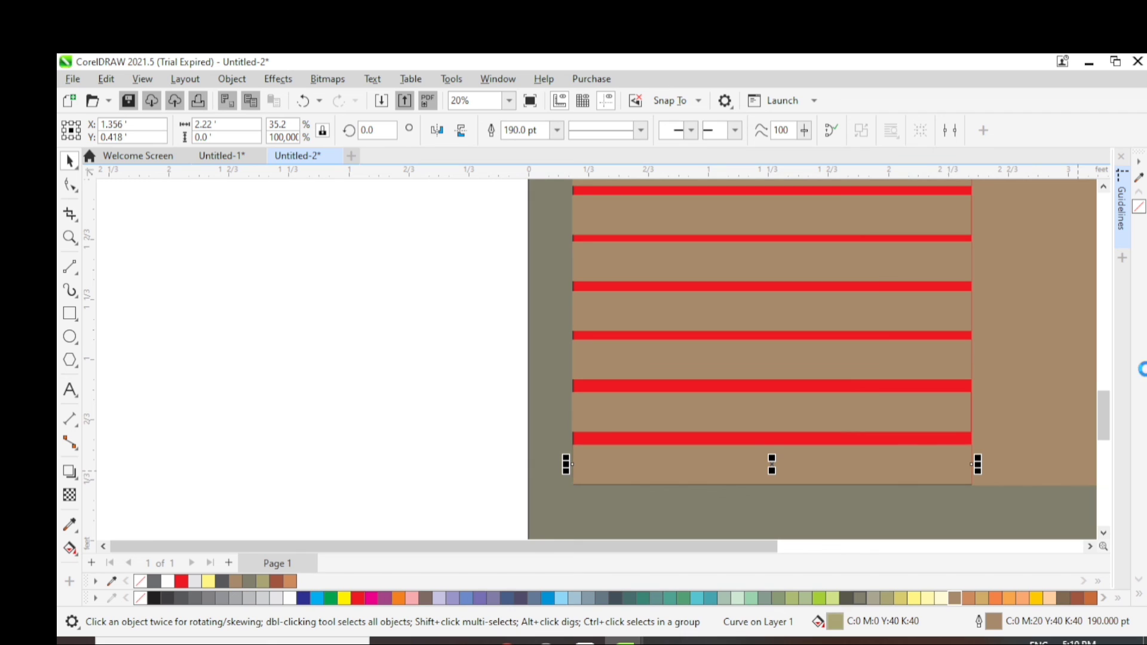
pyautogui.press('Right')
pyautogui.moveTo(941, 468); pyautogui.dragTo(939, 416)
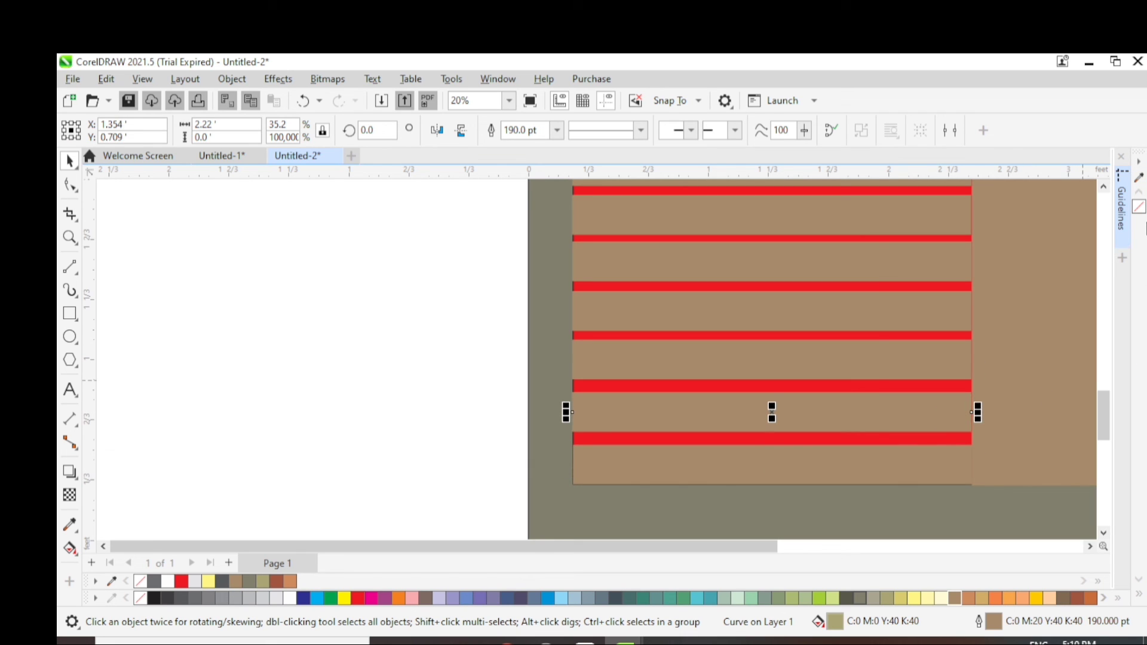
# Move the brown horizontal line up between the third and fourth red lines from the door's lower edge, to about X 1.355 ft, Y 1.268 ft
pyautogui.moveTo(790, 393); pyautogui.dragTo(907, 322)
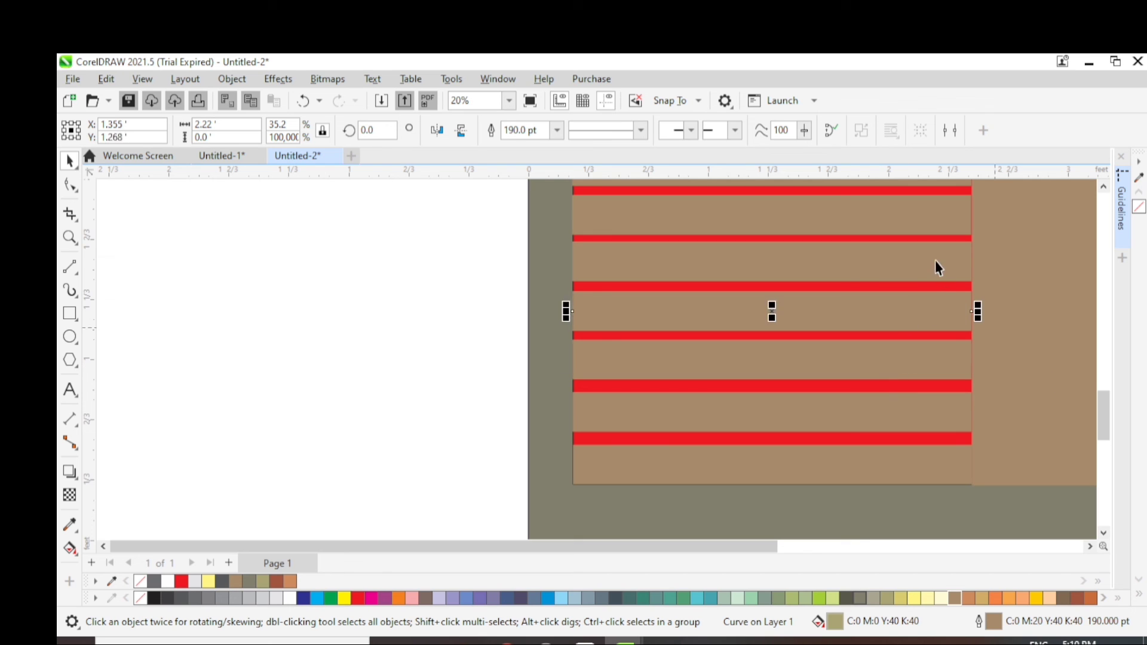
pyautogui.click(430, 256)
# Fill the red inner rectangle behind the brown horizontal lines with white
pyautogui.scroll(-4, 572, 227)
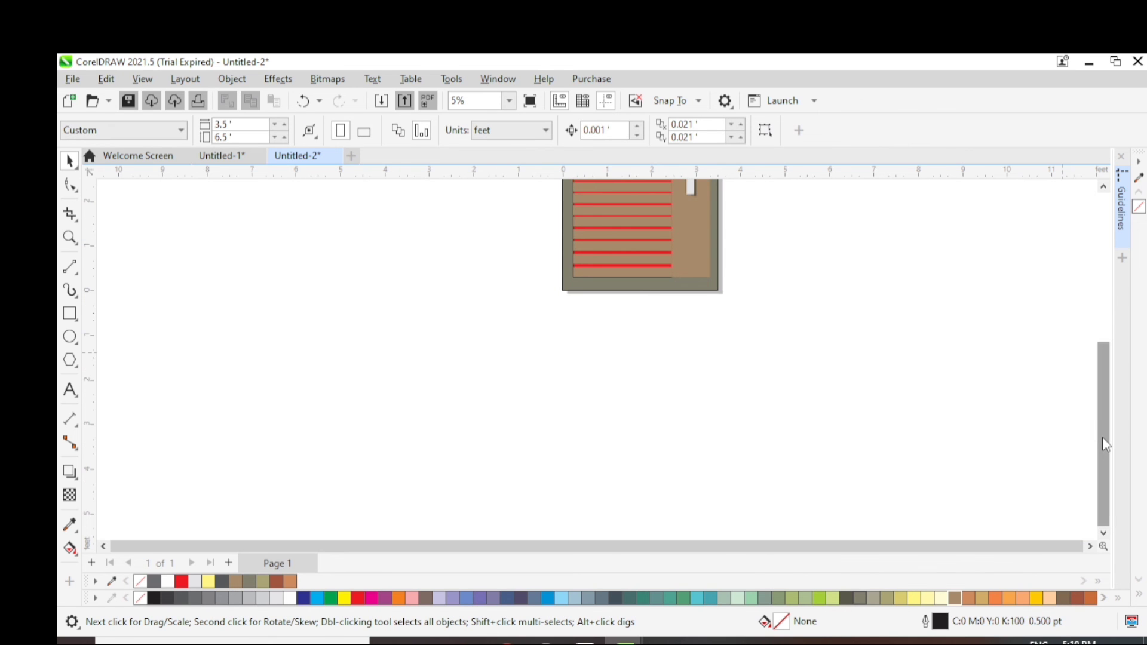
pyautogui.moveTo(1105, 445); pyautogui.dragTo(1121, 363)
pyautogui.scroll(2, 547, 540)
pyautogui.scroll(5, 618, 471)
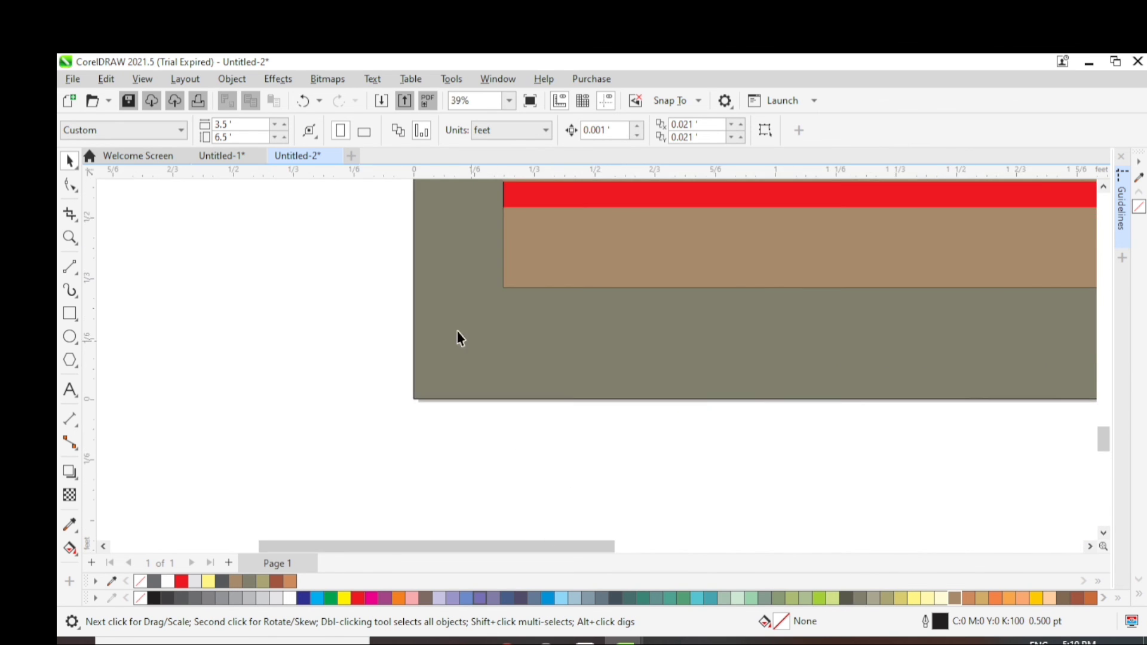
pyautogui.scroll(-1, 518, 218)
pyautogui.click(503, 203)
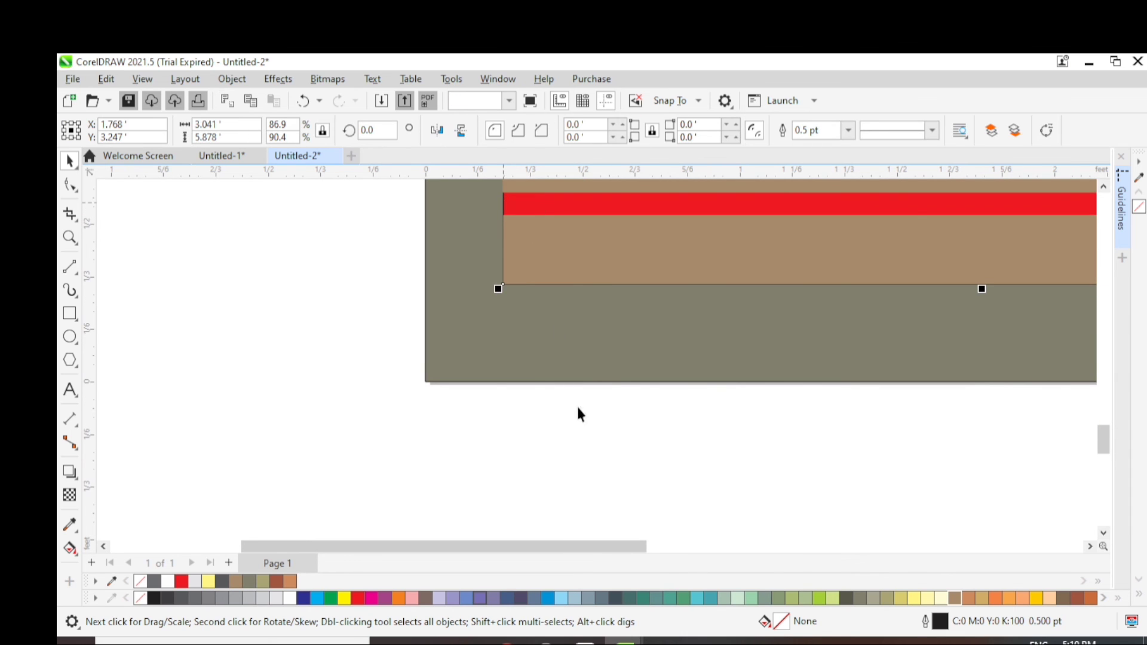
pyautogui.click(289, 598)
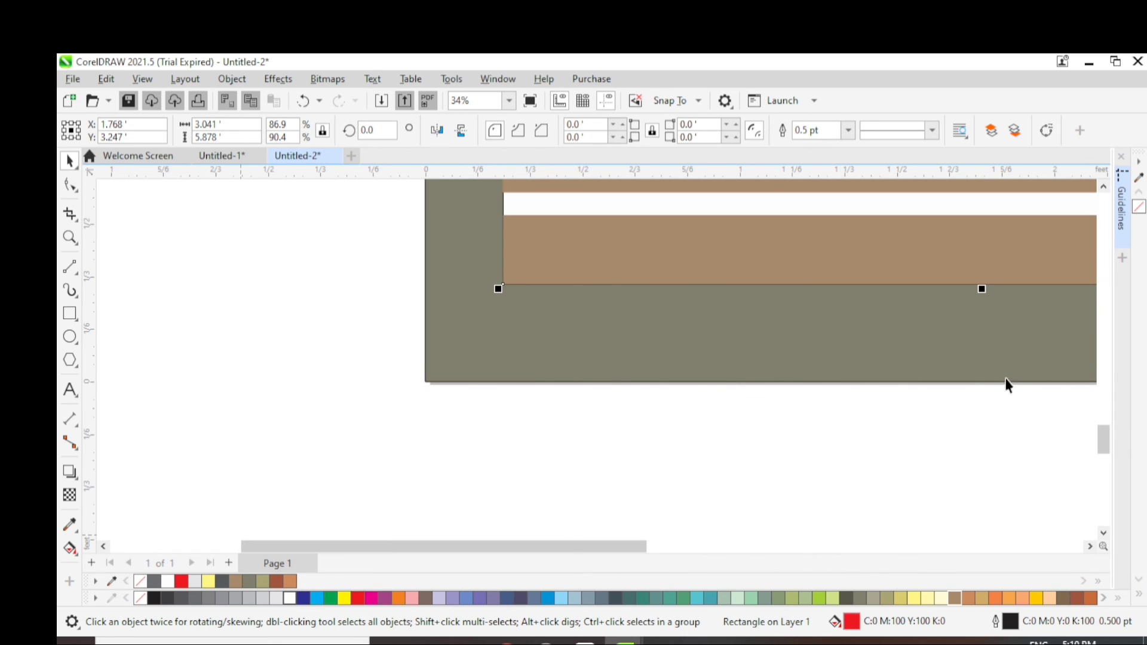
# Clear the selection, frame the whole door to examine the finished design, and bring up the option for a full-screen preview
pyautogui.scroll(-6, 1013, 371)
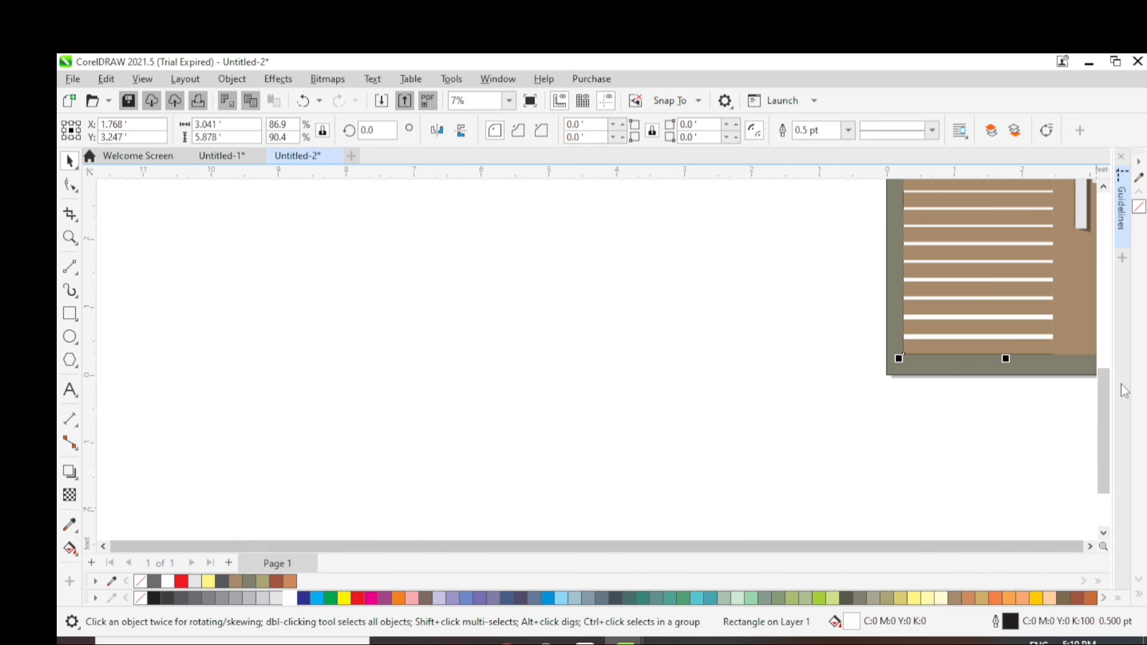
pyautogui.scroll(-5, 1024, 421)
pyautogui.hscroll(3, 1101, 550)
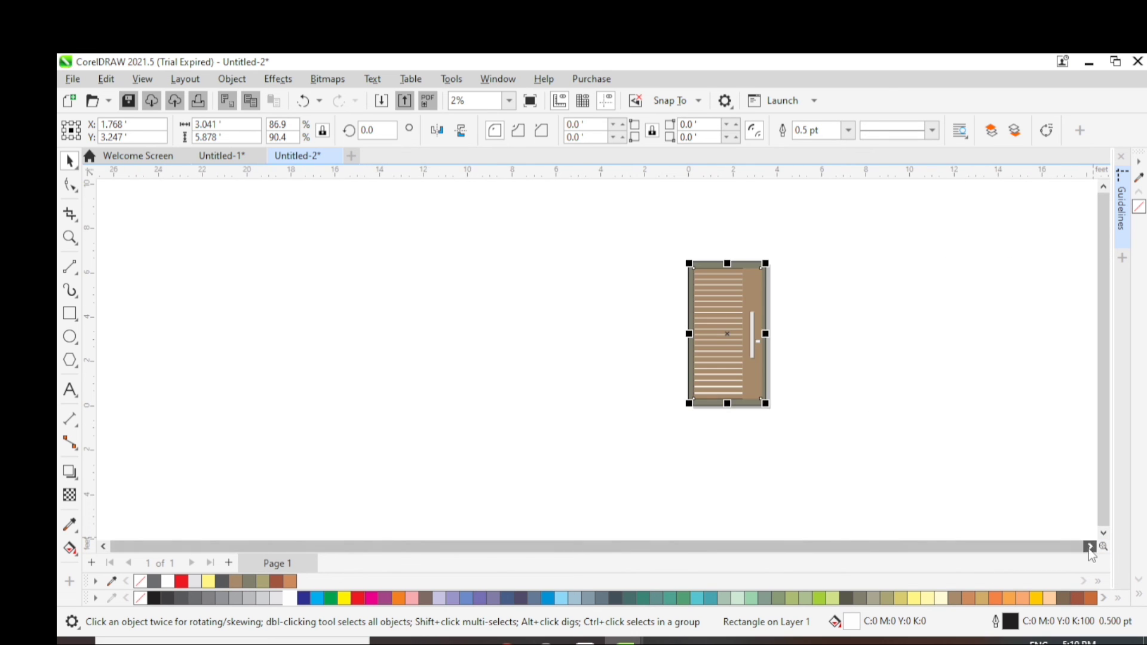
pyautogui.scroll(2, 711, 409)
pyautogui.scroll(-2, 908, 337)
pyautogui.click(908, 334)
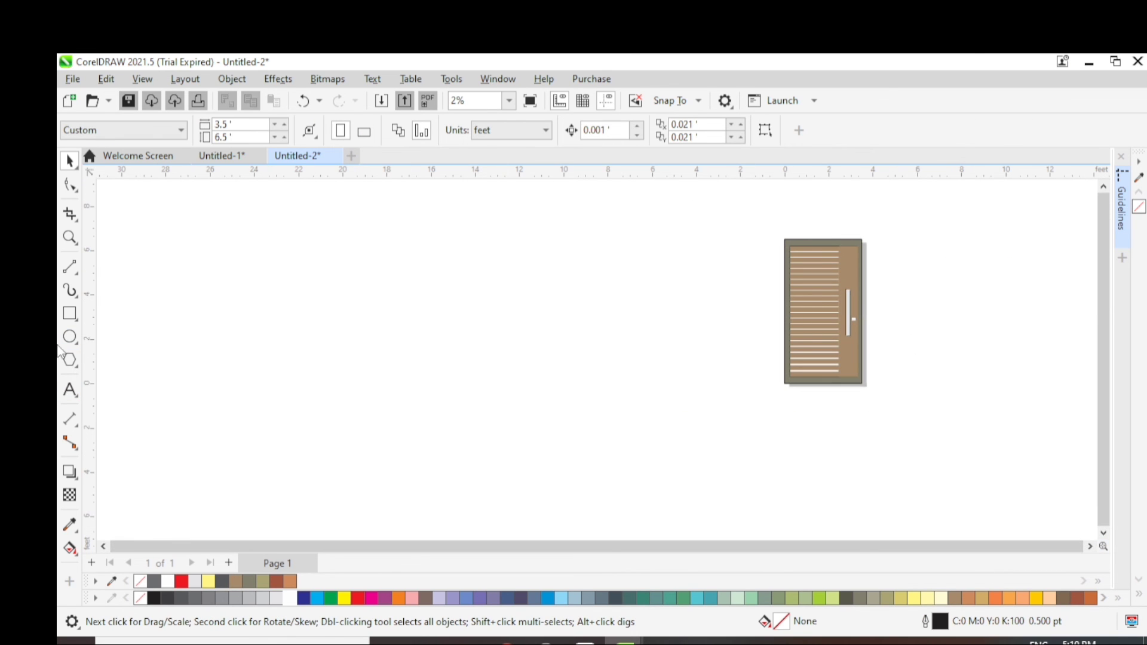
pyautogui.click(70, 237)
pyautogui.click(787, 240)
pyautogui.scroll(1, 858, 251)
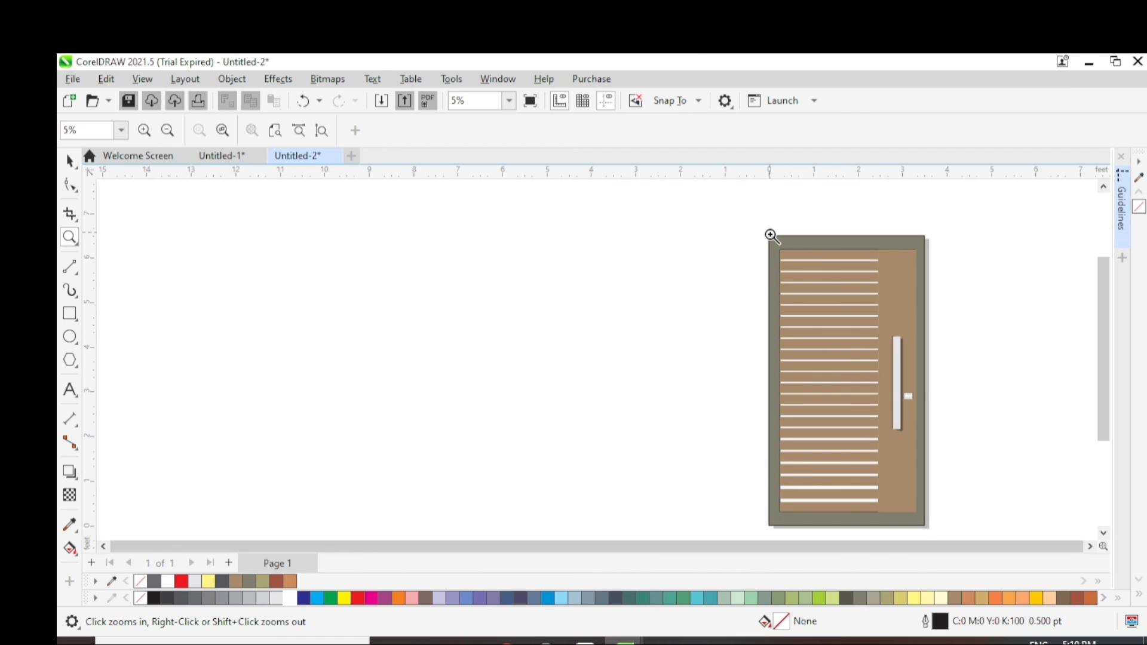
pyautogui.moveTo(767, 233); pyautogui.dragTo(930, 489)
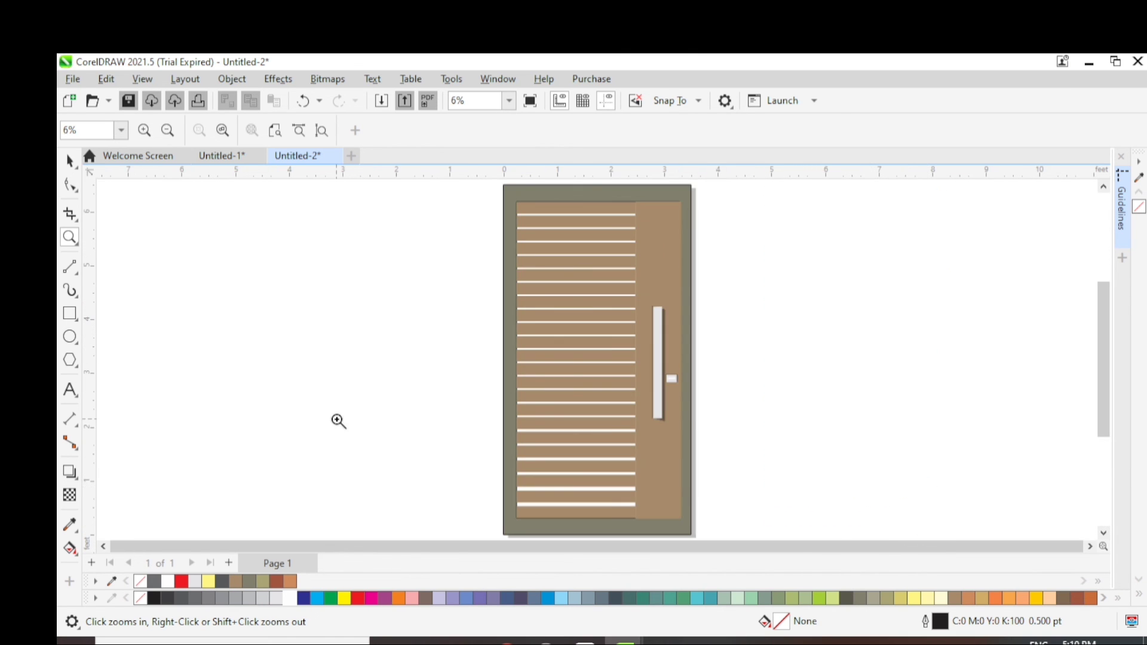
pyautogui.click(70, 161)
pyautogui.rightClick(754, 293)
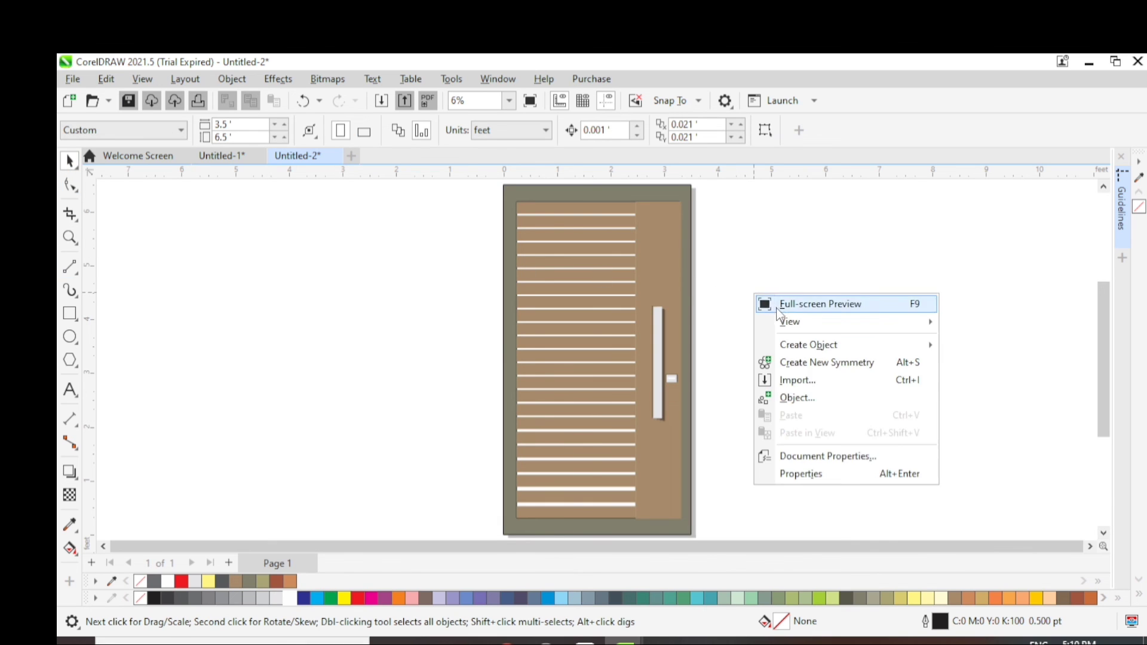